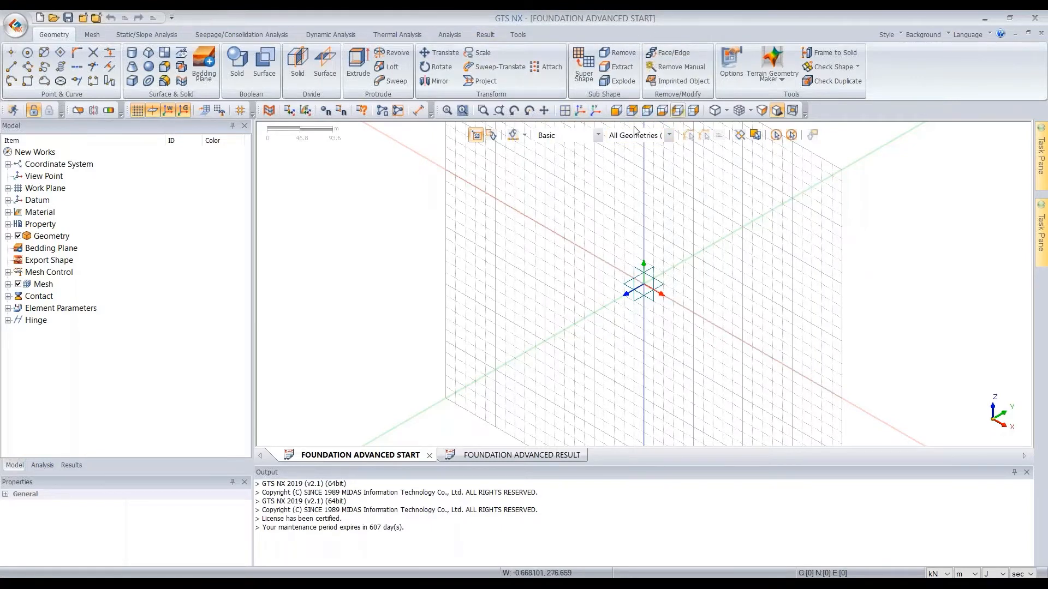
Step: Review the model's defined materials, going through the raft/pile and pile interface entries
{"action": "left_click", "coordinate": [90, 34]}
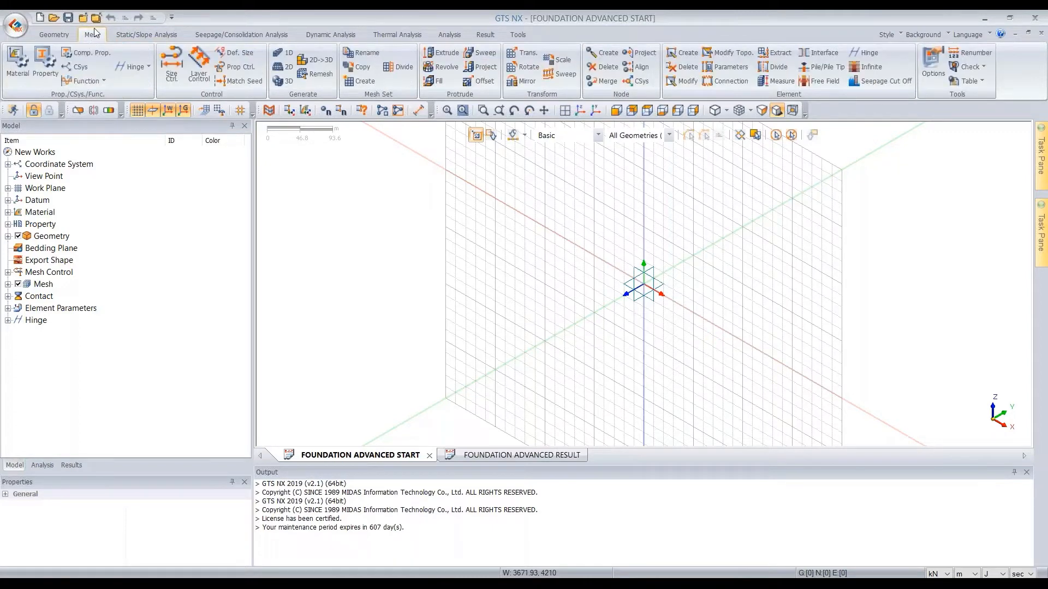
{"action": "left_click", "coordinate": [17, 60]}
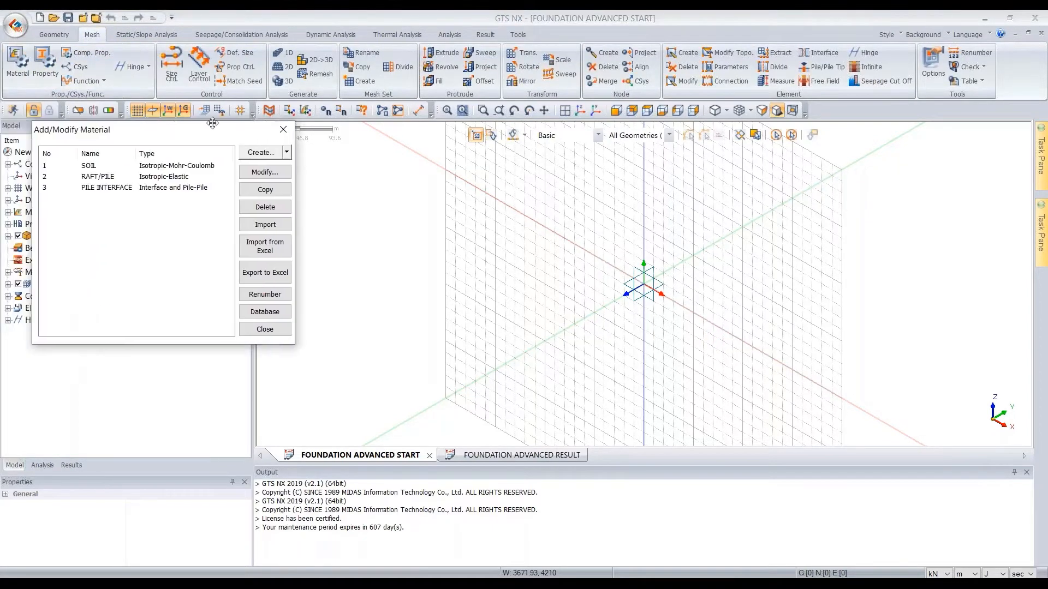
{"action": "left_click_drag", "start_coordinate": [175, 126], "coordinate": [331, 106]}
{"action": "left_click", "coordinate": [280, 146]}
{"action": "left_click", "coordinate": [272, 156]}
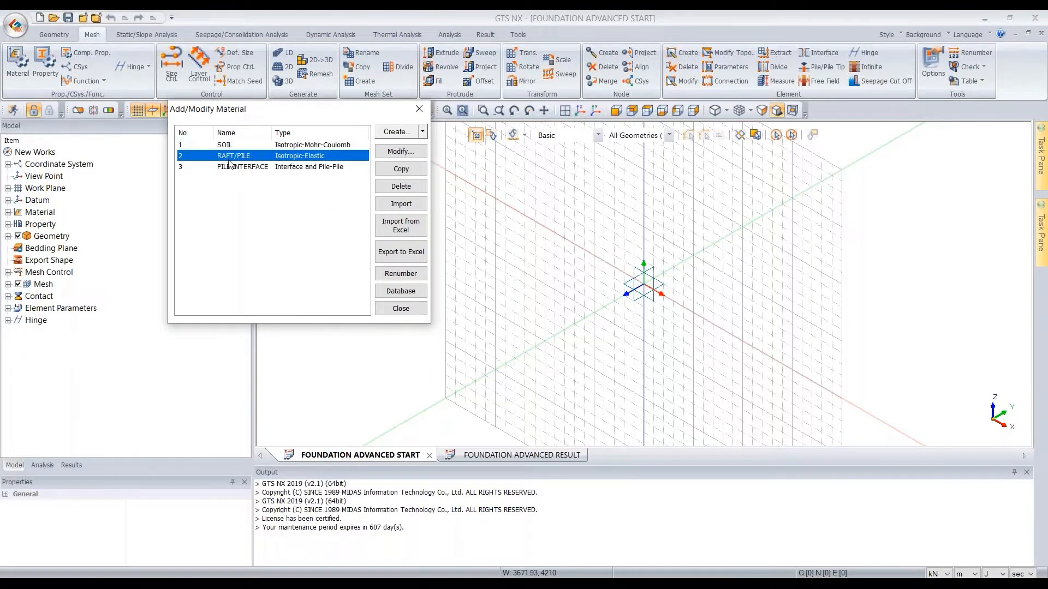
{"action": "left_click", "coordinate": [266, 167]}
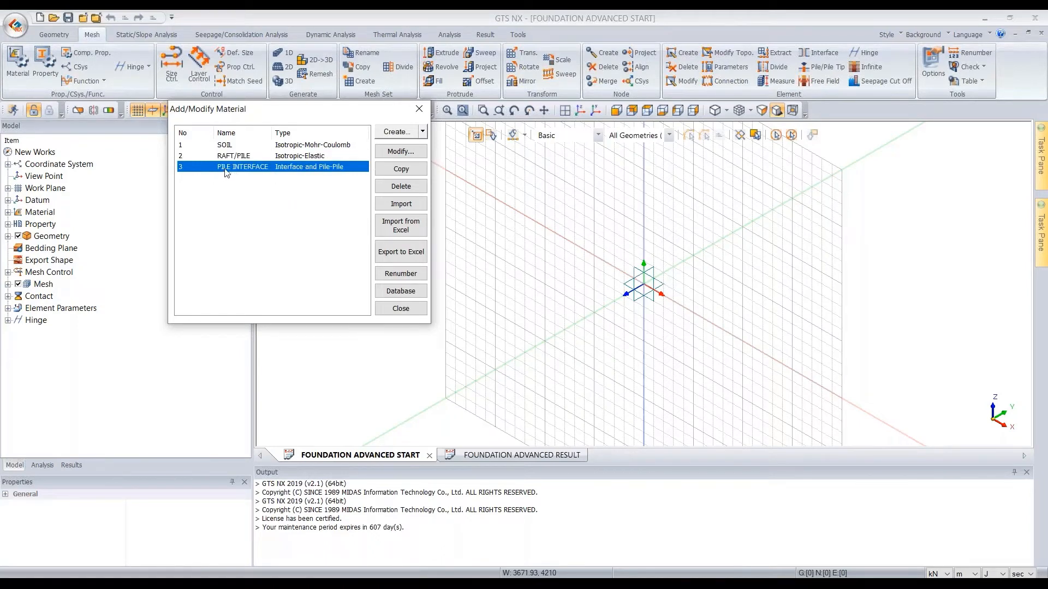
Step: Examine the PILE INTERFACE material's ultimate shear force, shear stiffness modulus and normal stiffness modulus, leaving them unedited
{"action": "double_click", "coordinate": [271, 173]}
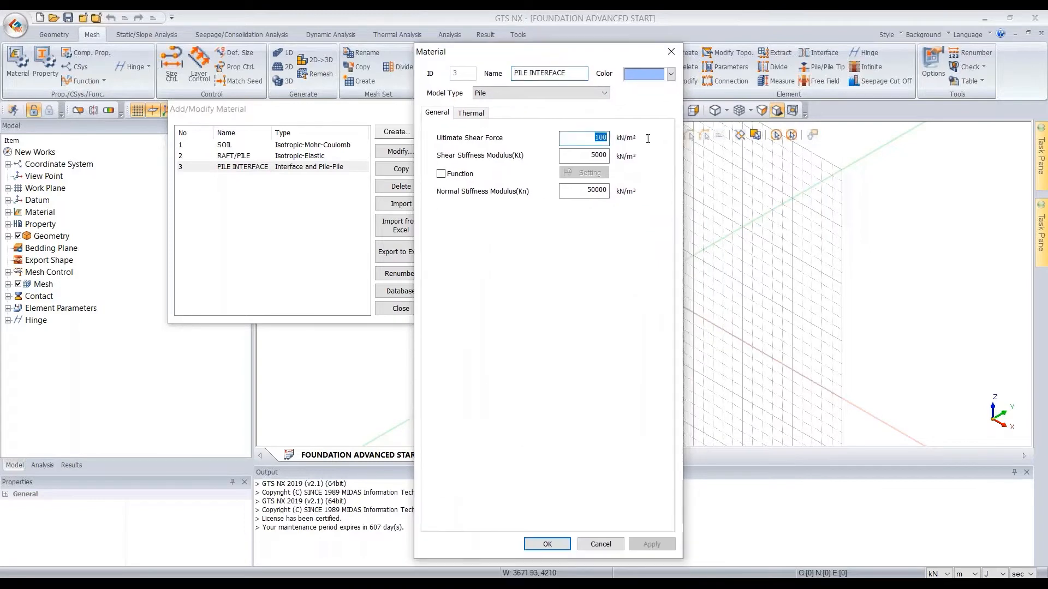
{"action": "key", "text": "Tab"}
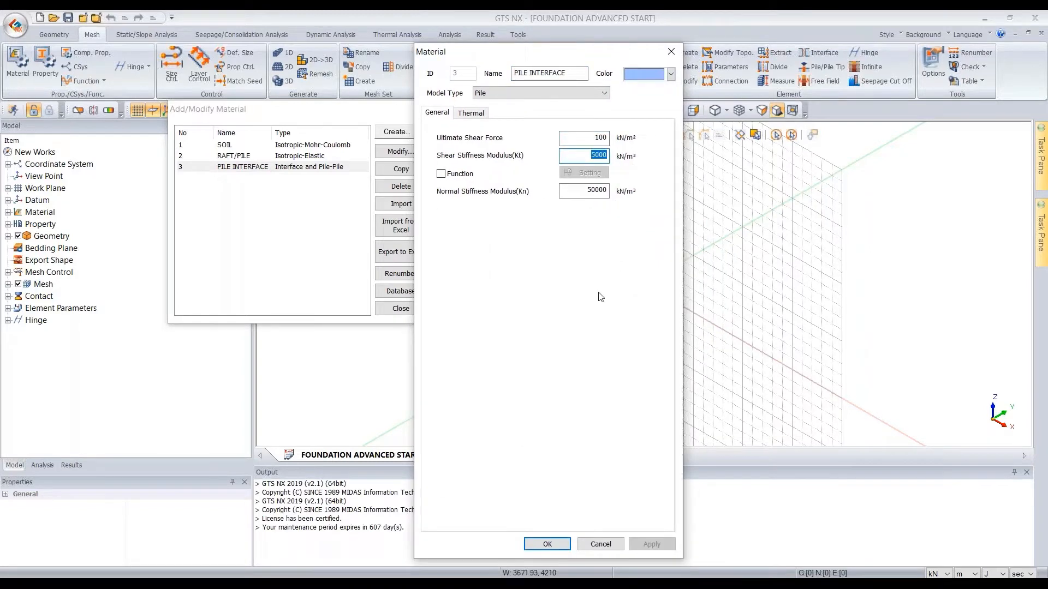
{"action": "left_click", "coordinate": [580, 191]}
{"action": "double_click", "coordinate": [580, 191]}
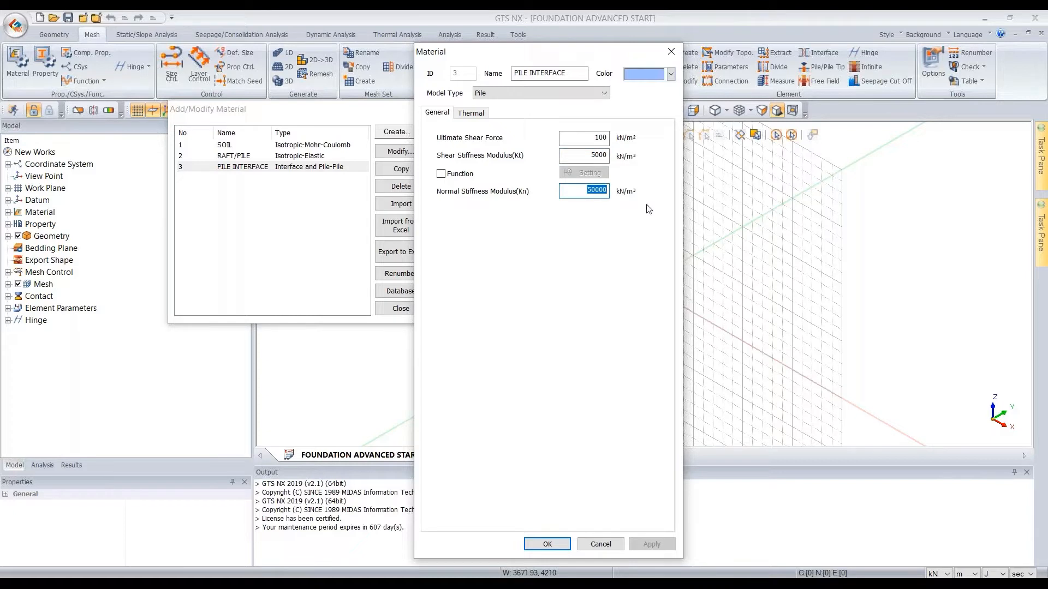
{"action": "left_click", "coordinate": [576, 189]}
{"action": "left_click_drag", "start_coordinate": [562, 191], "coordinate": [653, 192]}
{"action": "left_click_drag", "start_coordinate": [581, 153], "coordinate": [625, 158]}
{"action": "left_click", "coordinate": [587, 158]}
{"action": "left_click", "coordinate": [600, 544]}
{"action": "left_click", "coordinate": [400, 308]}
Step: Review the types and sub-types of the defined soil, raft, pile, pile interface and pile tip properties
{"action": "left_click", "coordinate": [45, 61]}
{"action": "left_click_drag", "start_coordinate": [181, 124], "coordinate": [267, 130]}
{"action": "left_click", "coordinate": [211, 154]}
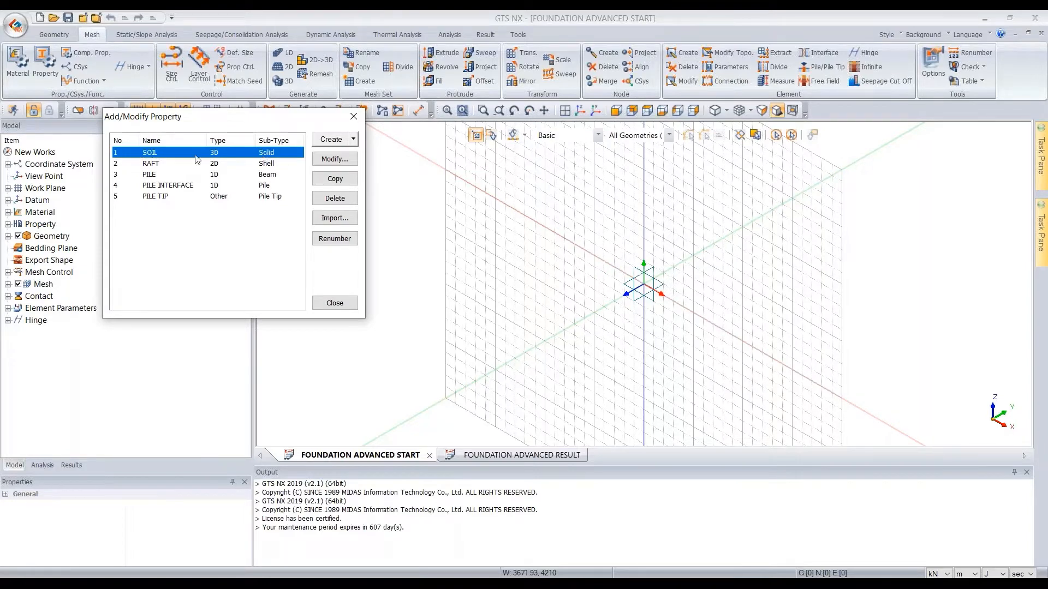
{"action": "left_click", "coordinate": [167, 165]}
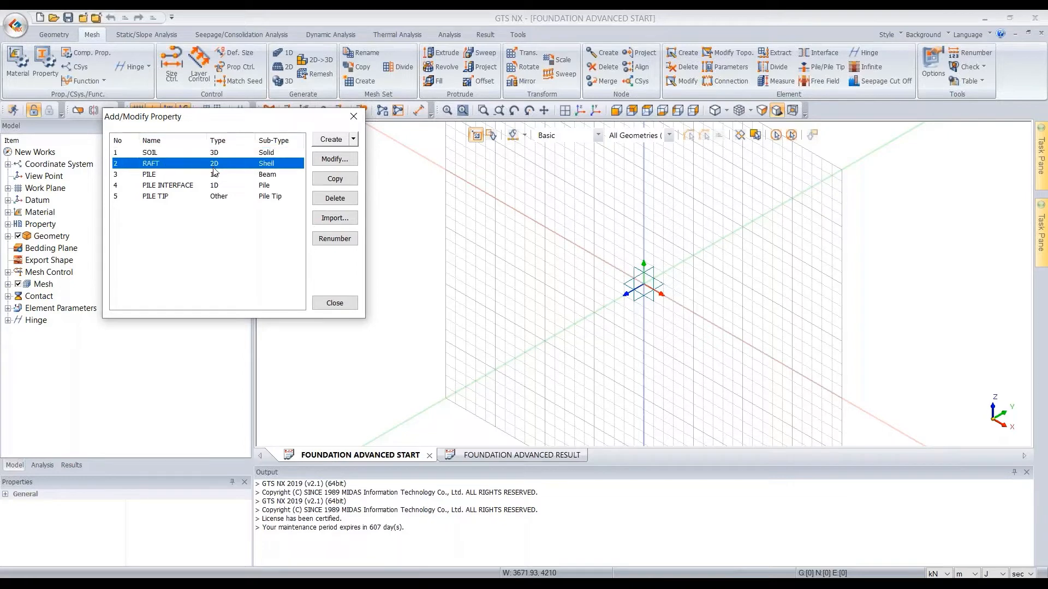
{"action": "left_click", "coordinate": [167, 175]}
{"action": "left_click", "coordinate": [212, 164]}
{"action": "left_click", "coordinate": [259, 175]}
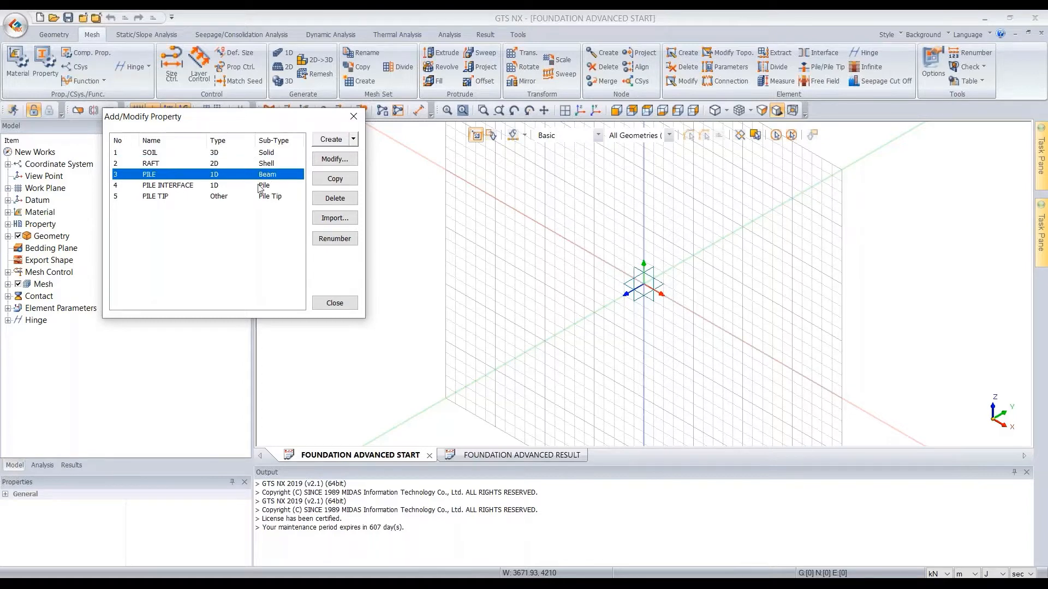
{"action": "left_click", "coordinate": [217, 186]}
{"action": "left_click", "coordinate": [196, 199]}
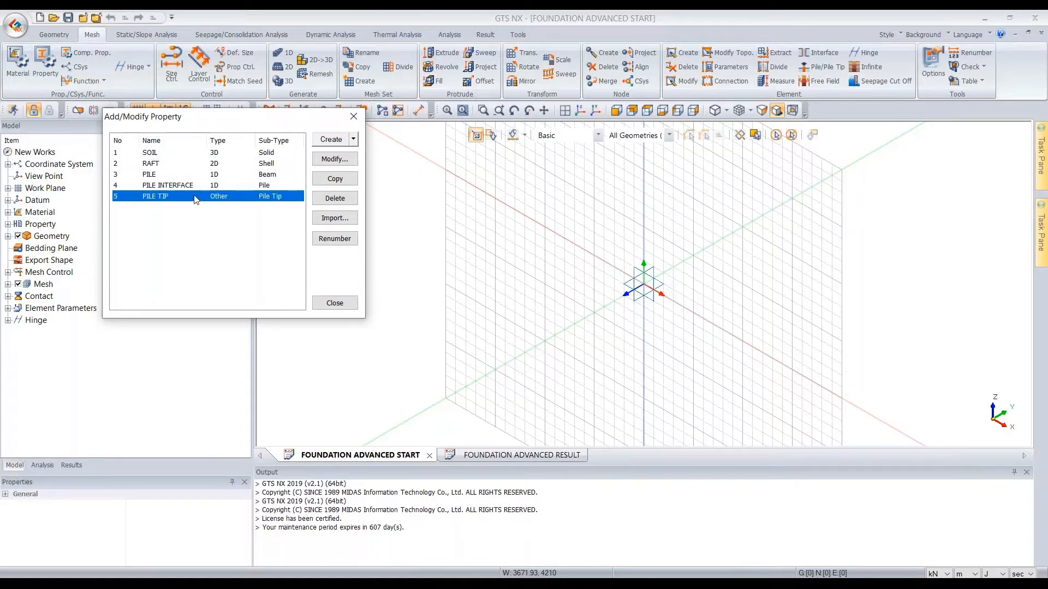
Step: Examine the PILE TIP property's tip bearing capacity and tip spring stiffness without changing them
{"action": "double_click", "coordinate": [262, 199]}
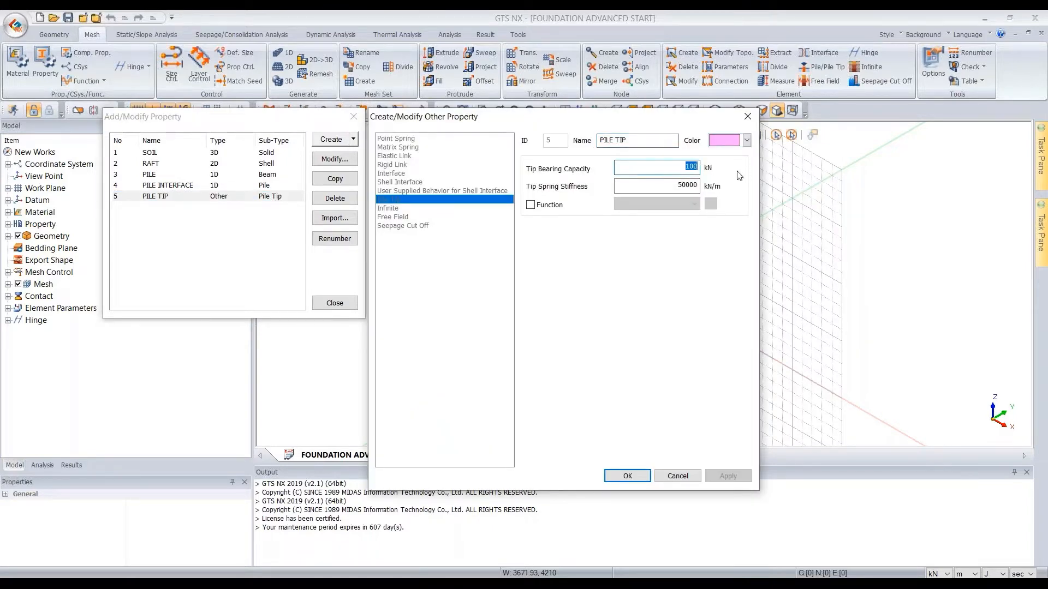
{"action": "key", "text": "Tab"}
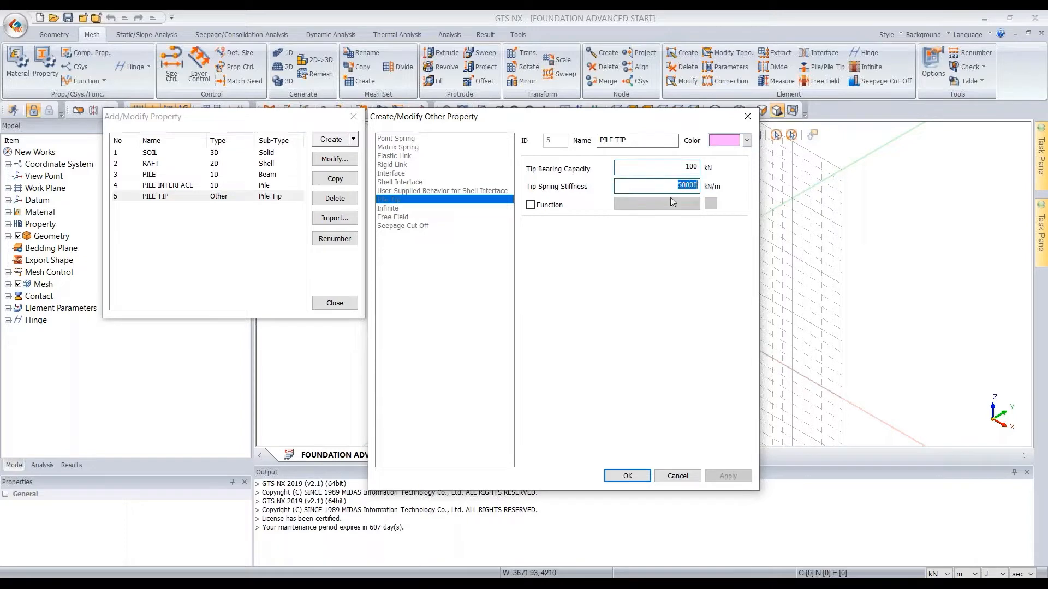
{"action": "left_click", "coordinate": [689, 479]}
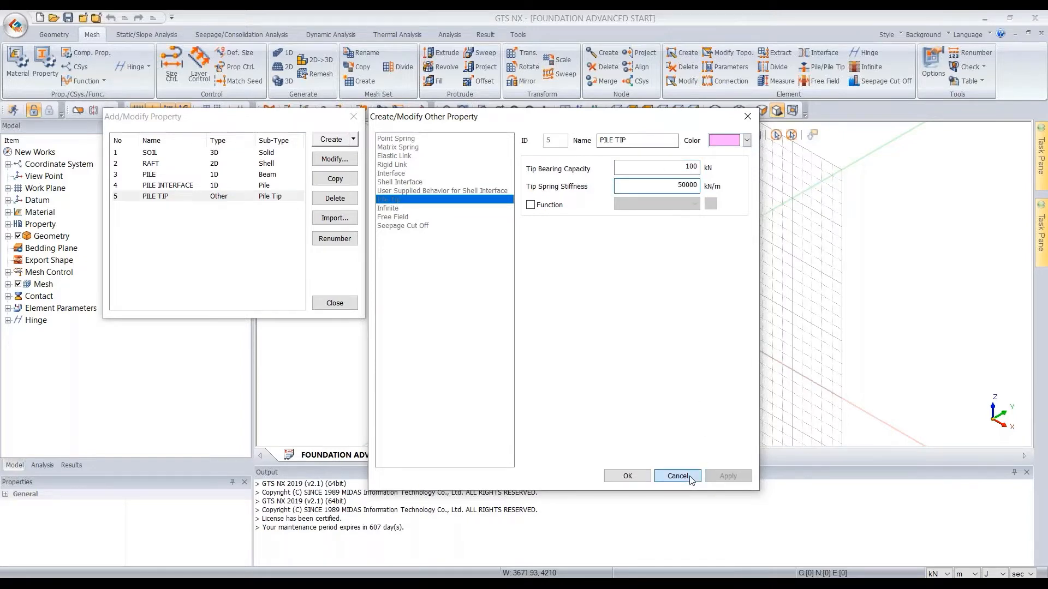
{"action": "left_click", "coordinate": [335, 303]}
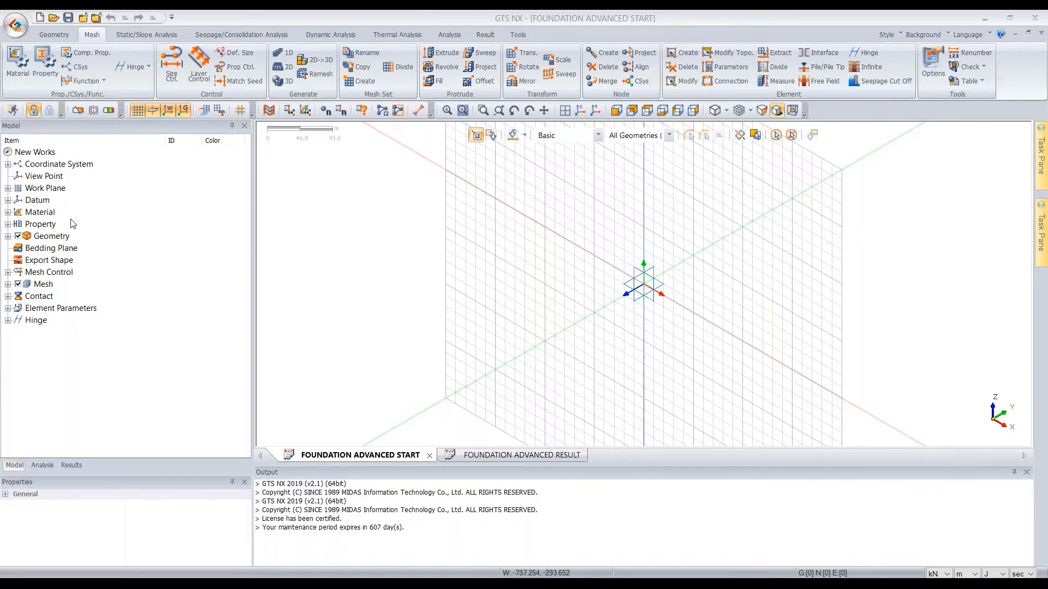
Step: Set the active work plane to XY (0,0,1)
{"action": "left_click", "coordinate": [39, 189]}
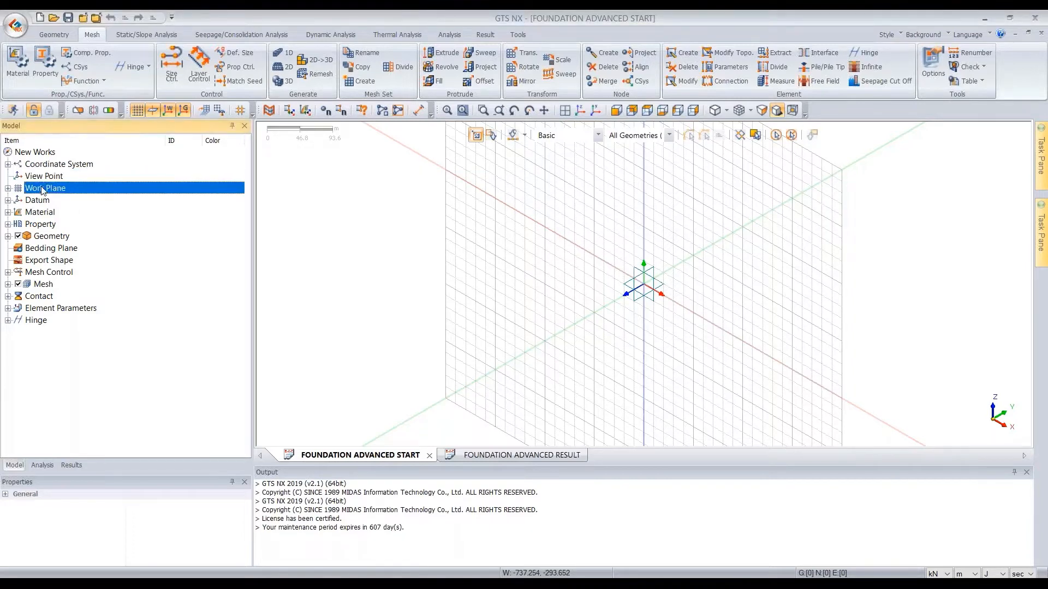
{"action": "double_click", "coordinate": [43, 188]}
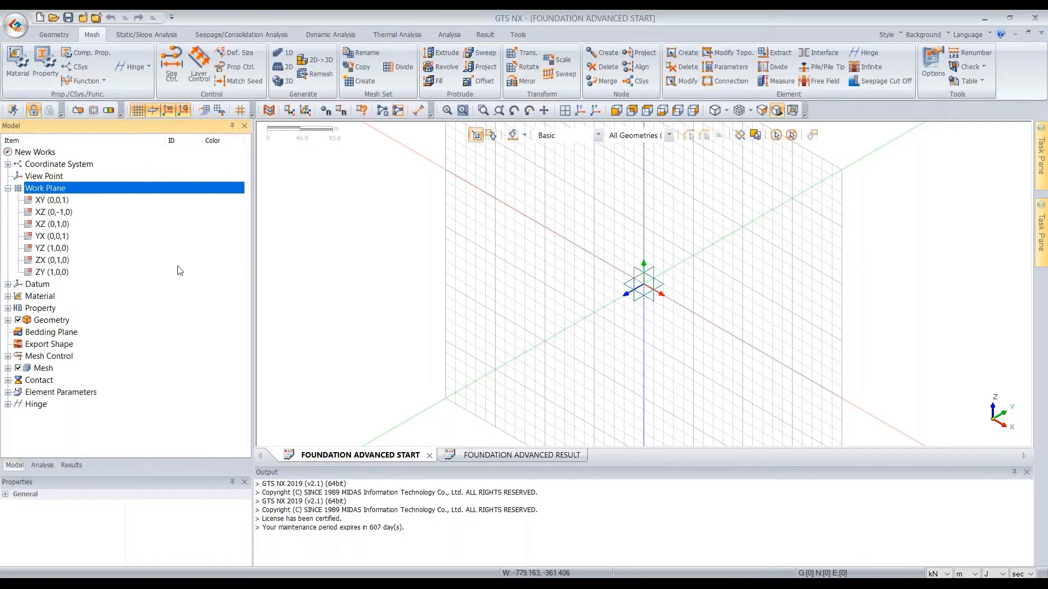
{"action": "left_click", "coordinate": [54, 200]}
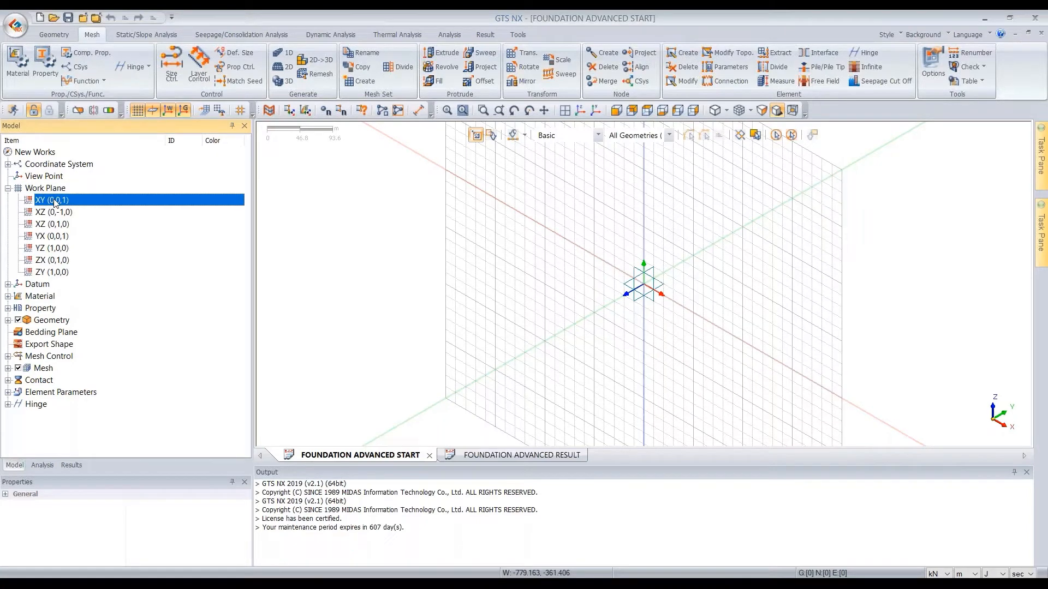
{"action": "double_click", "coordinate": [54, 201]}
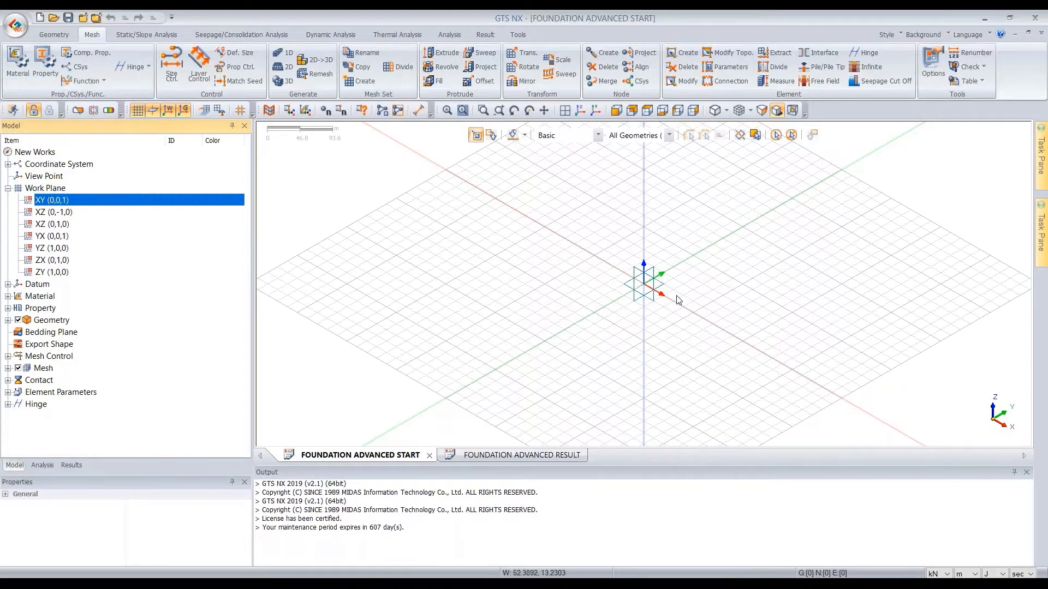
{"action": "scroll", "coordinate": [665, 278], "scroll_direction": "up", "scroll_amount": 4}
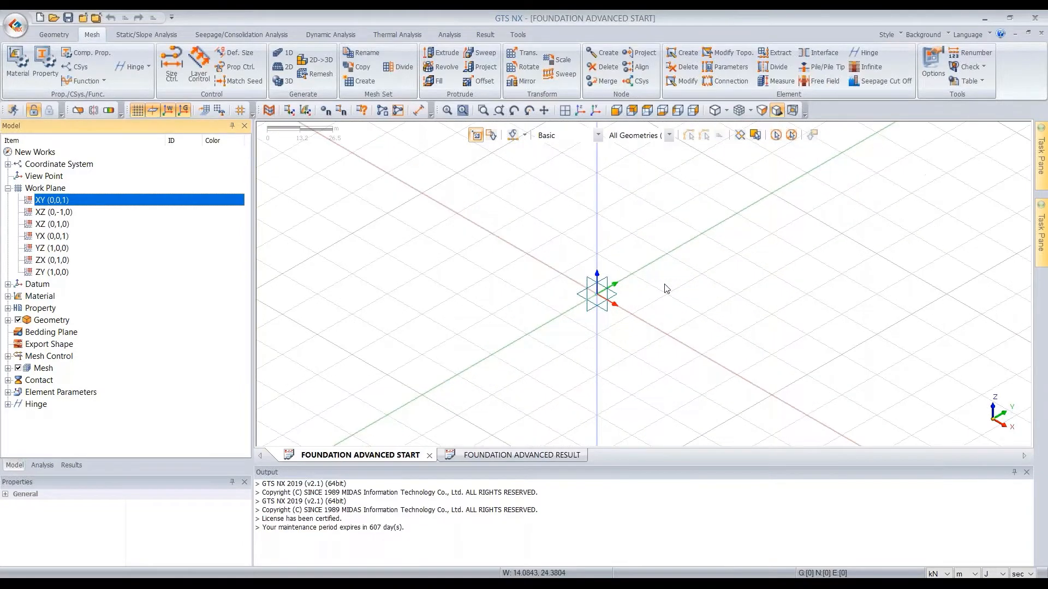
{"action": "scroll", "coordinate": [723, 358], "scroll_direction": "down", "scroll_amount": 3}
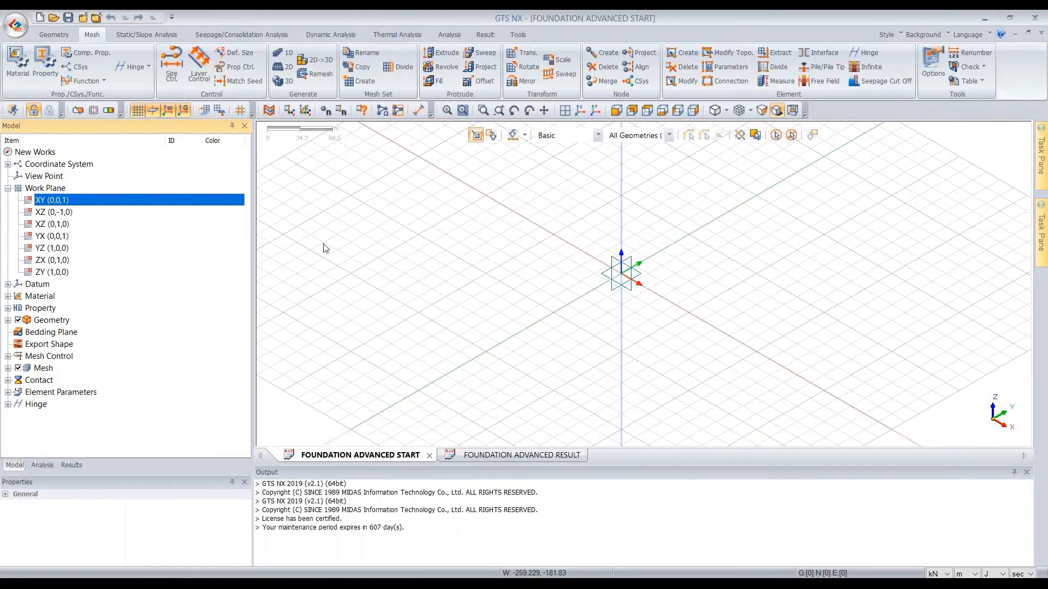
Step: Draw a rectangle without a face from corner -6,-6 to a diagonally opposite corner at relative offset 12,12
{"action": "left_click", "coordinate": [60, 36]}
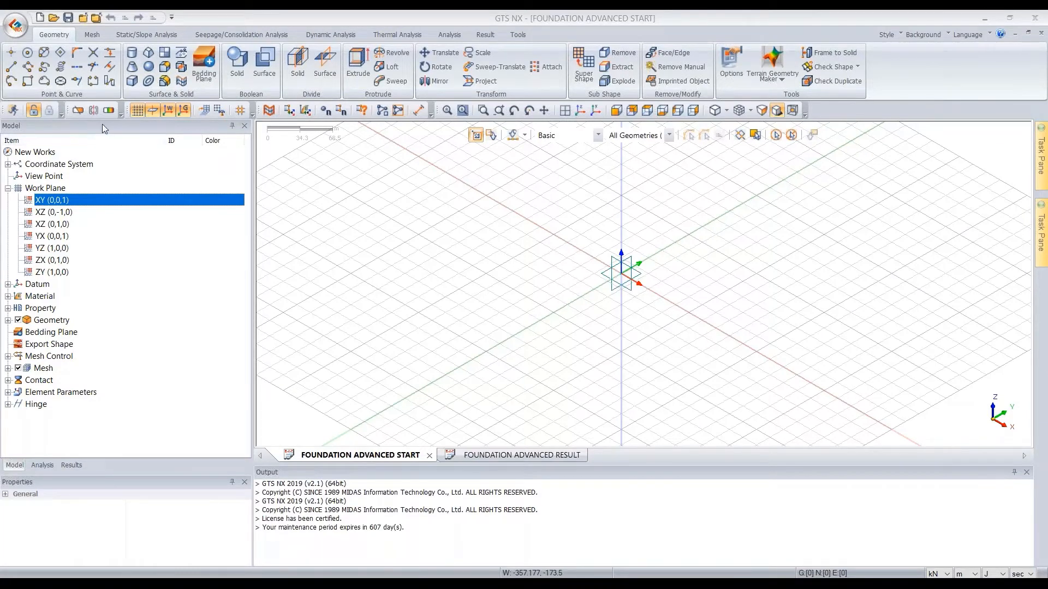
{"action": "left_click", "coordinate": [30, 85]}
{"action": "left_click_drag", "start_coordinate": [102, 137], "coordinate": [252, 123]}
{"action": "left_click", "coordinate": [267, 223]}
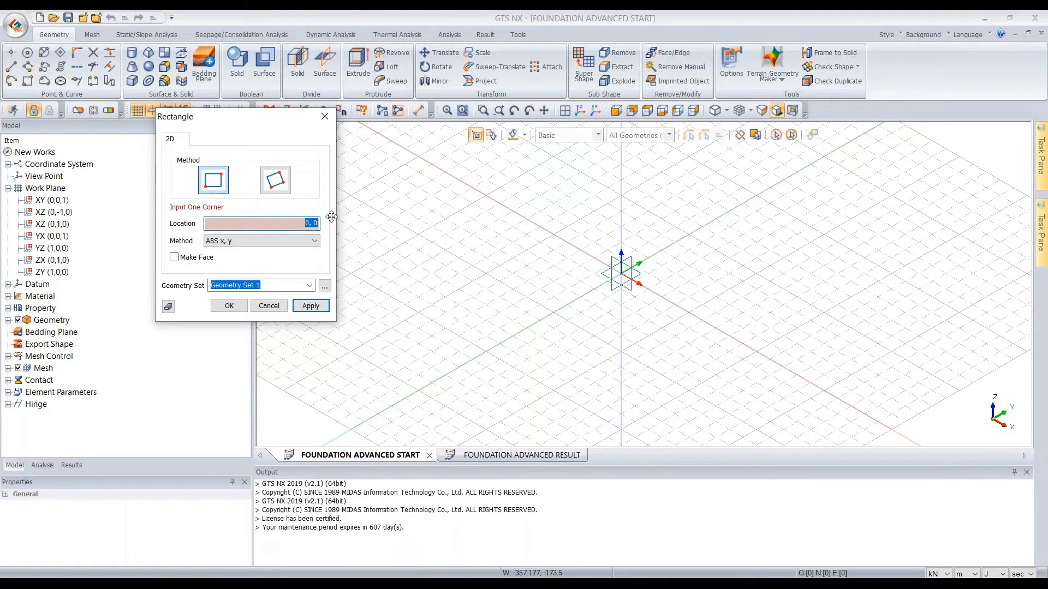
{"action": "type", "text": "-6,-6"}
{"action": "left_click", "coordinate": [308, 306]}
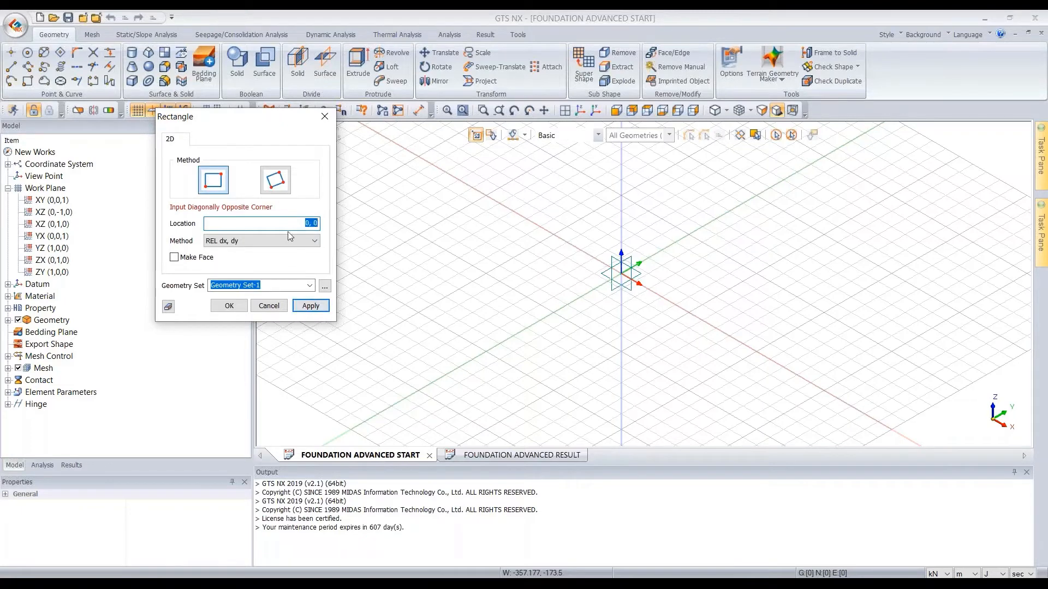
{"action": "type", "text": "12,12"}
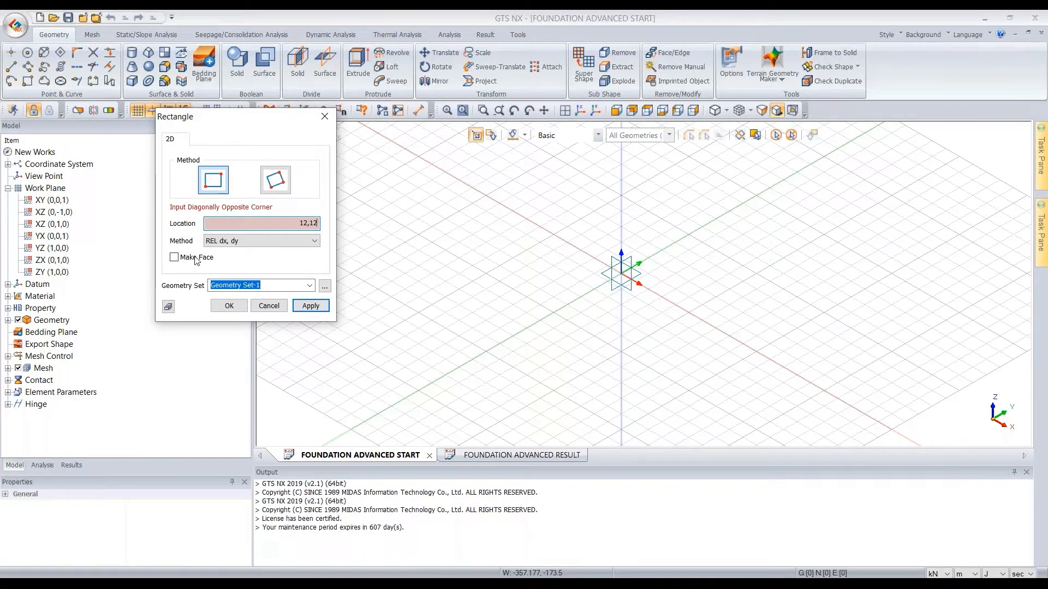
{"action": "left_click", "coordinate": [230, 307]}
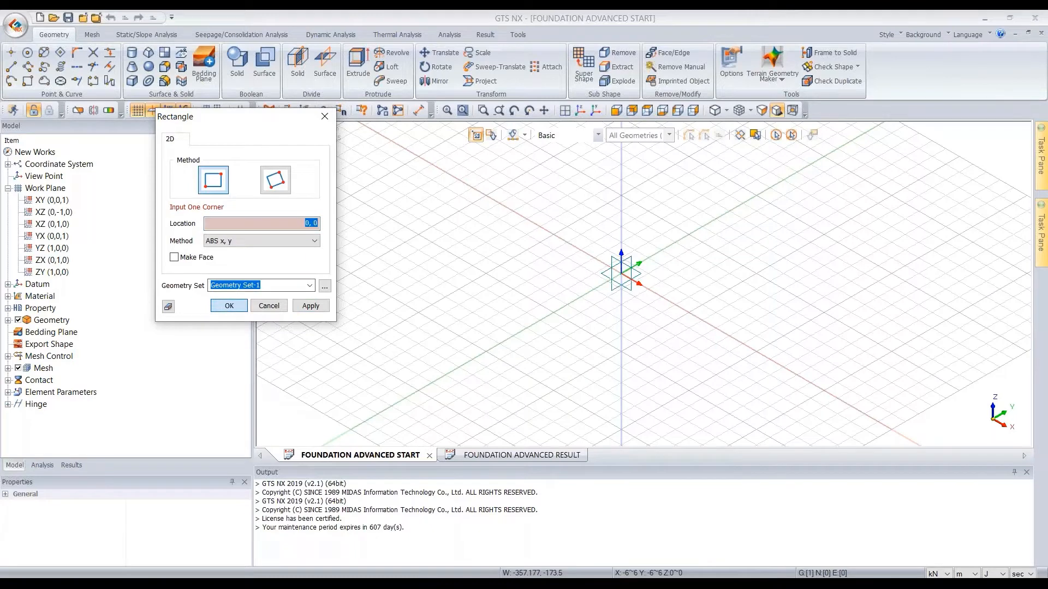
Step: Measure the point-to-point lengths of the two rectangle sides that meet at corner (6, -6)
{"action": "left_click", "coordinate": [580, 111]}
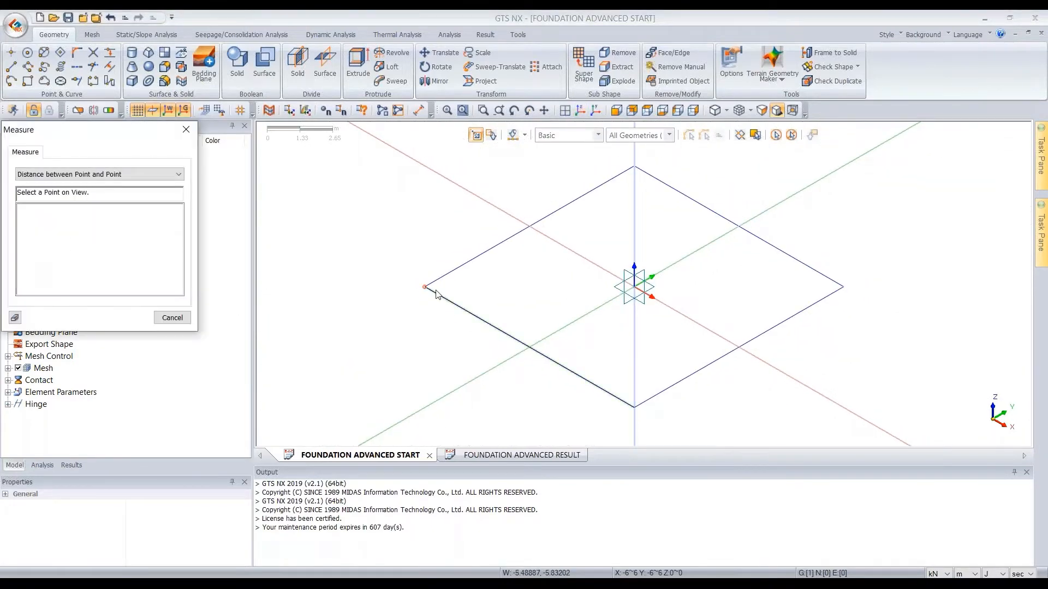
{"action": "left_click", "coordinate": [424, 286]}
{"action": "left_click", "coordinate": [634, 408]}
{"action": "key", "text": "Escape"}
{"action": "key", "text": "ctrl+m"}
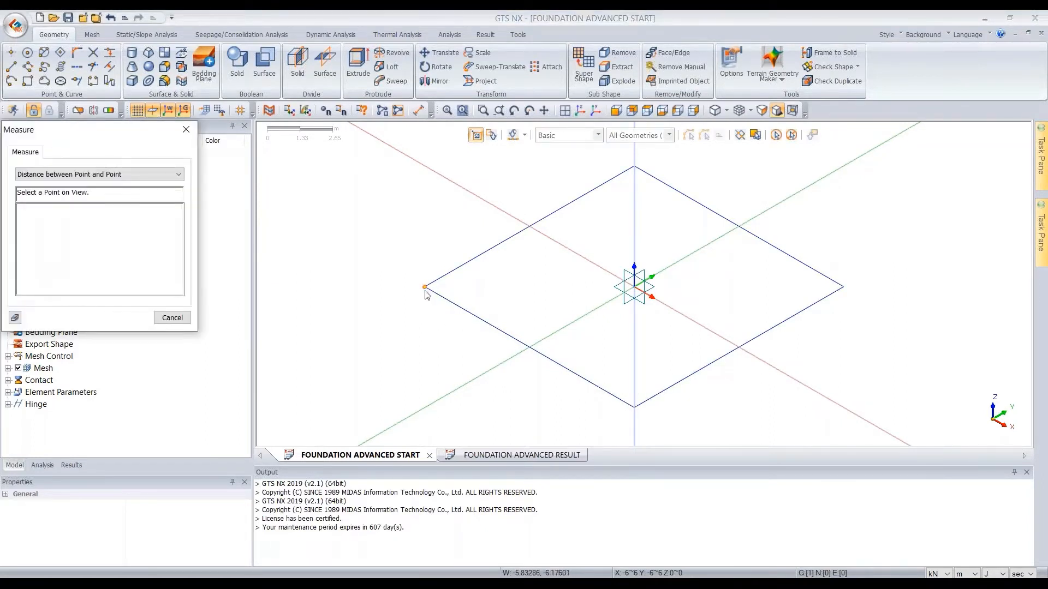
{"action": "key", "text": "Escape"}
{"action": "key", "text": "ctrl+m"}
{"action": "left_click", "coordinate": [426, 292]}
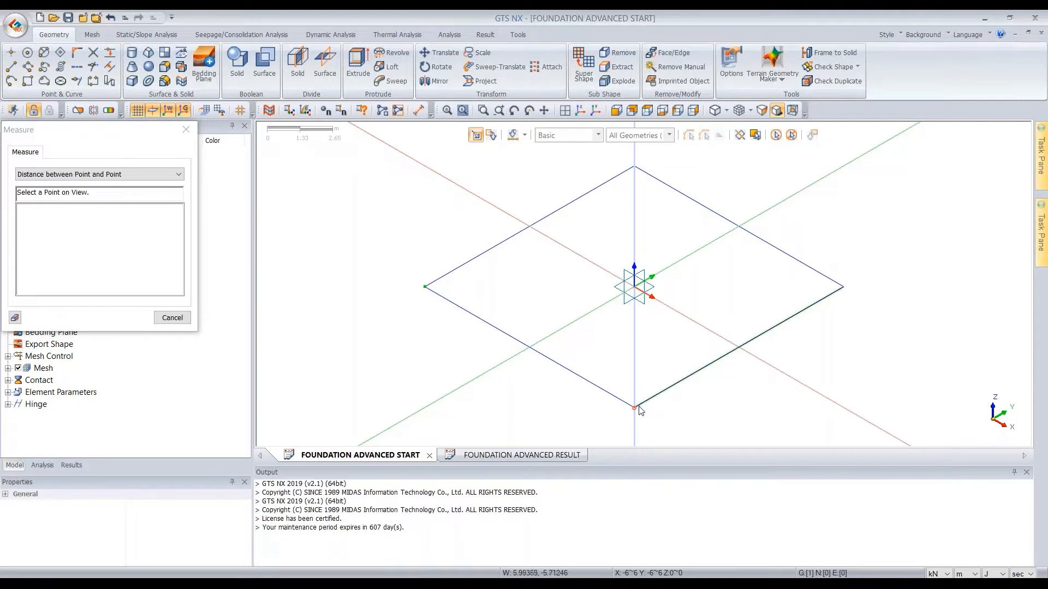
{"action": "left_click", "coordinate": [638, 409]}
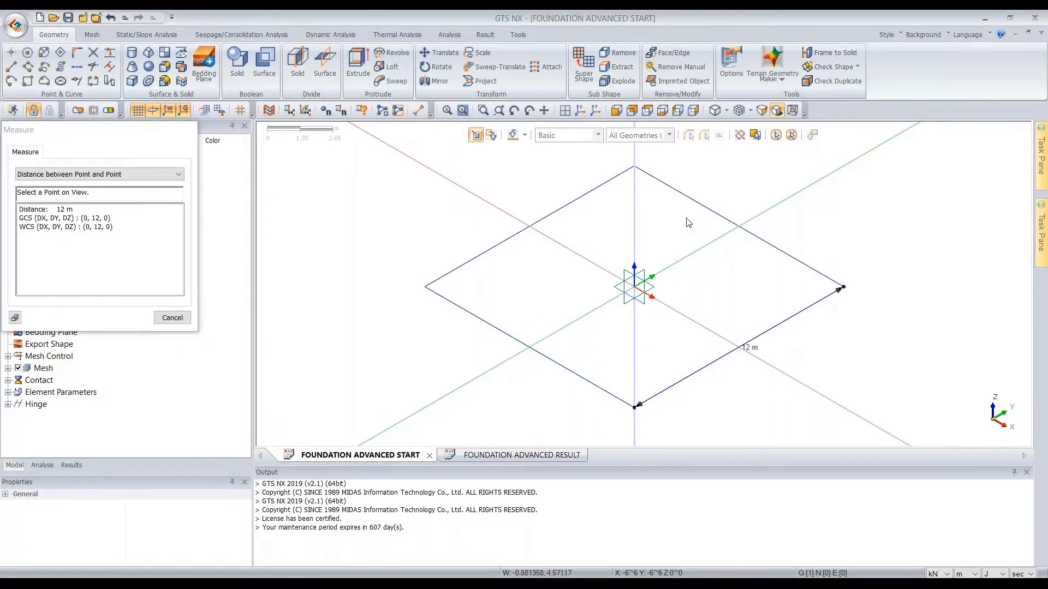
Step: Measure the rectangle side between corners (-6, 6) and (6, 6)
{"action": "key", "text": "Escape"}
{"action": "key", "text": "Return"}
{"action": "left_click", "coordinate": [634, 167]}
{"action": "left_click", "coordinate": [843, 286]}
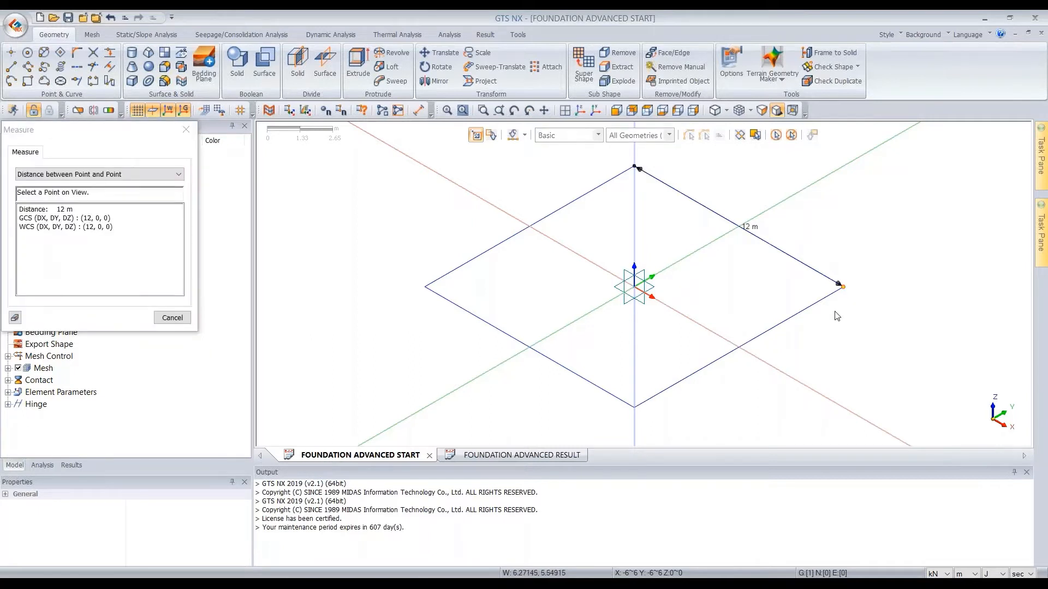
{"action": "key", "text": "Escape"}
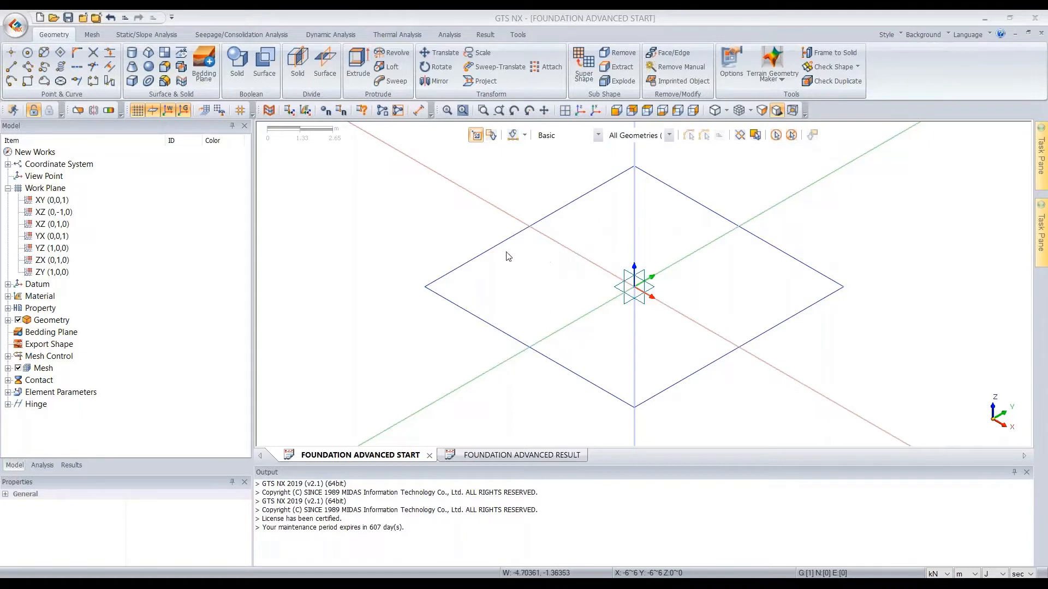
Step: Start creating points from a coordinate table and choose the text file Location of Piles as the source to read
{"action": "left_click", "coordinate": [11, 52]}
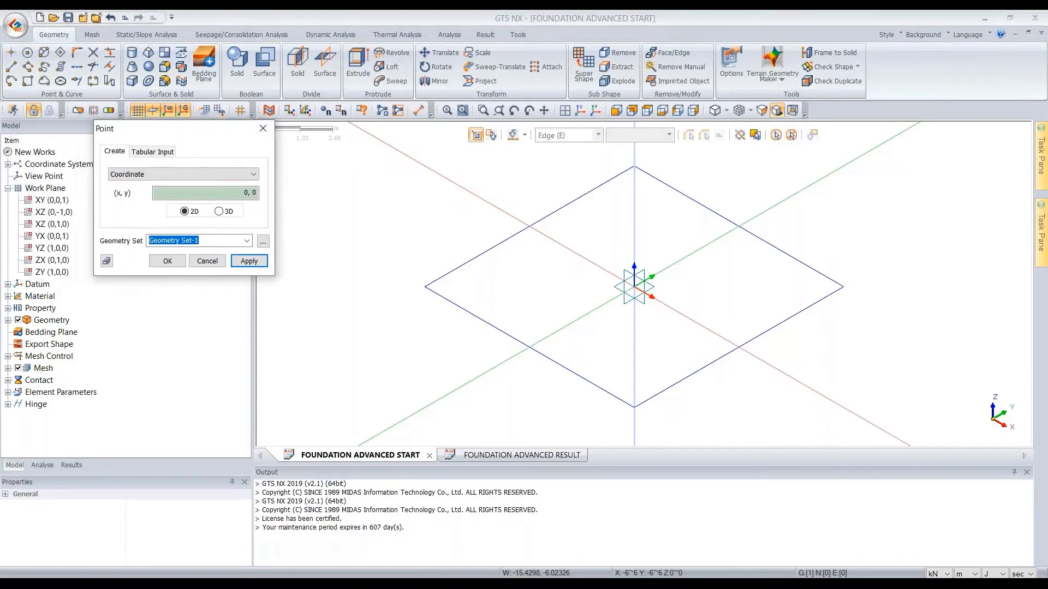
{"action": "left_click", "coordinate": [167, 155]}
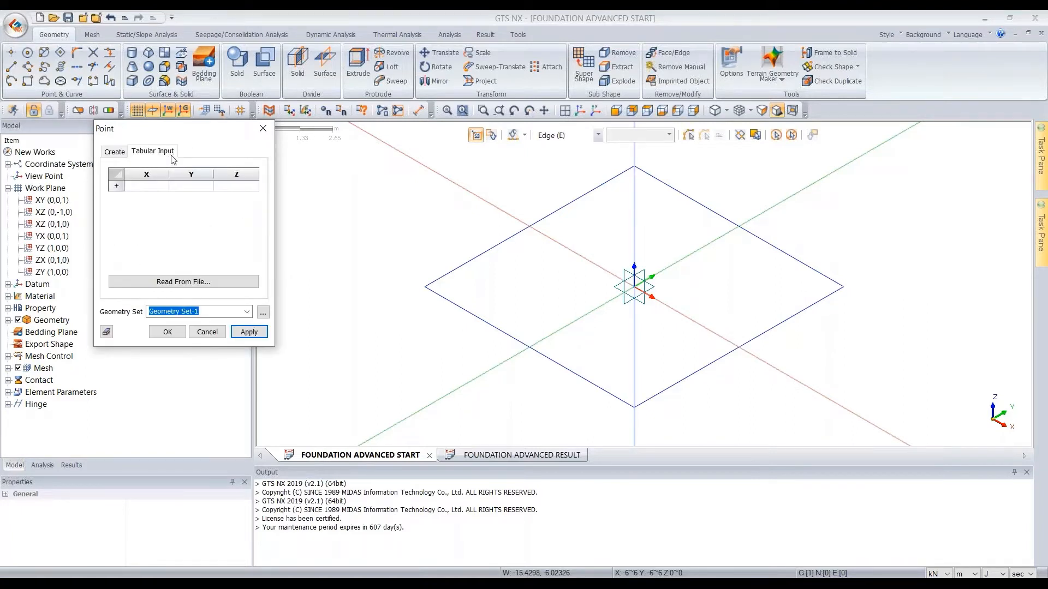
{"action": "left_click", "coordinate": [196, 284]}
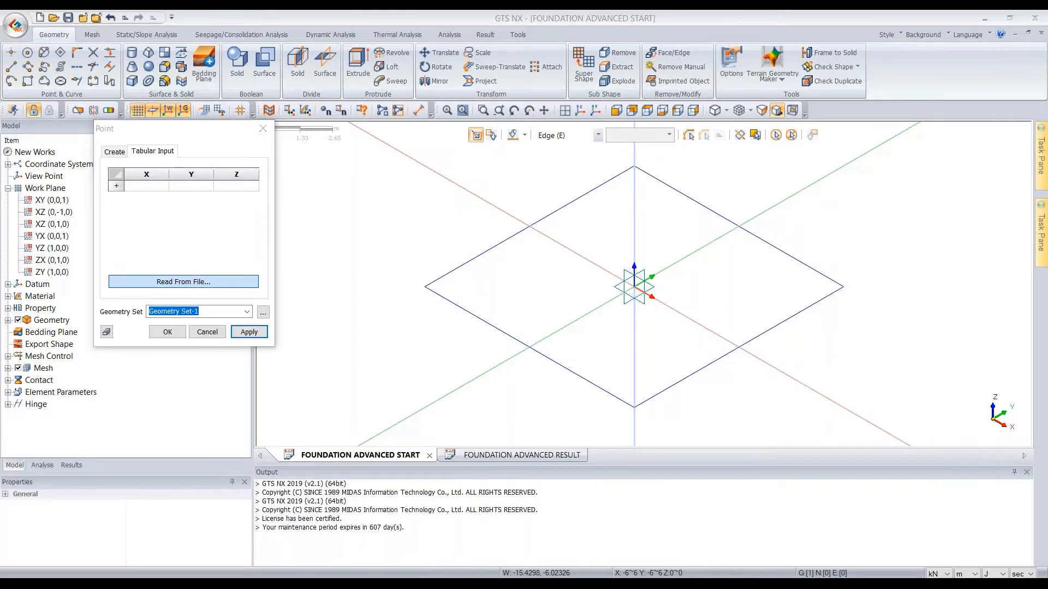
{"action": "left_click_drag", "start_coordinate": [300, 62], "coordinate": [531, 98]}
{"action": "left_click", "coordinate": [382, 200]}
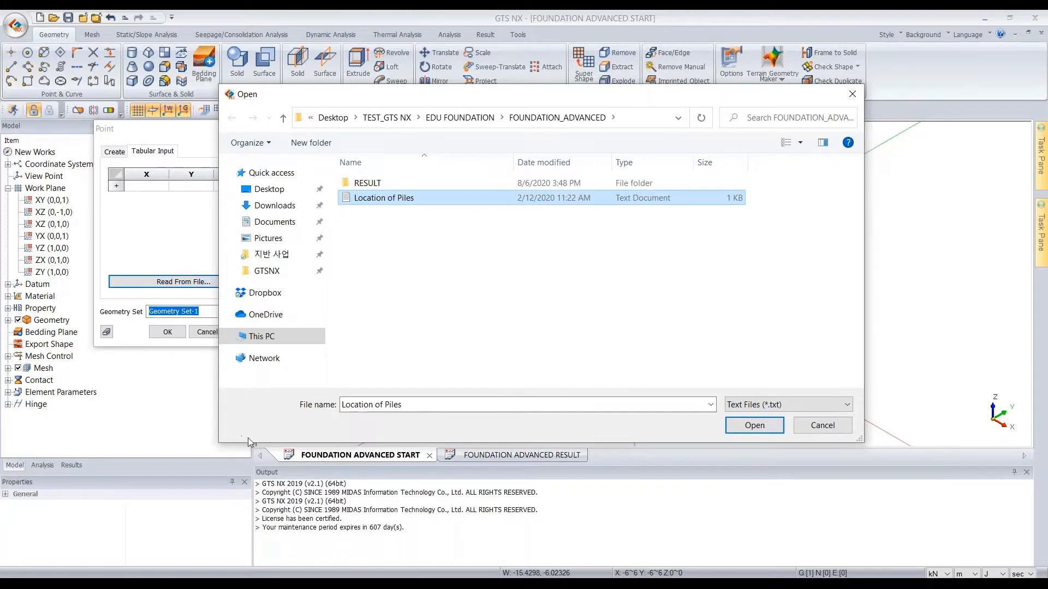
Step: Open the Location of Piles text file in Notepad and examine the X, Y and Z coordinates on each row
{"action": "left_click", "coordinate": [152, 575]}
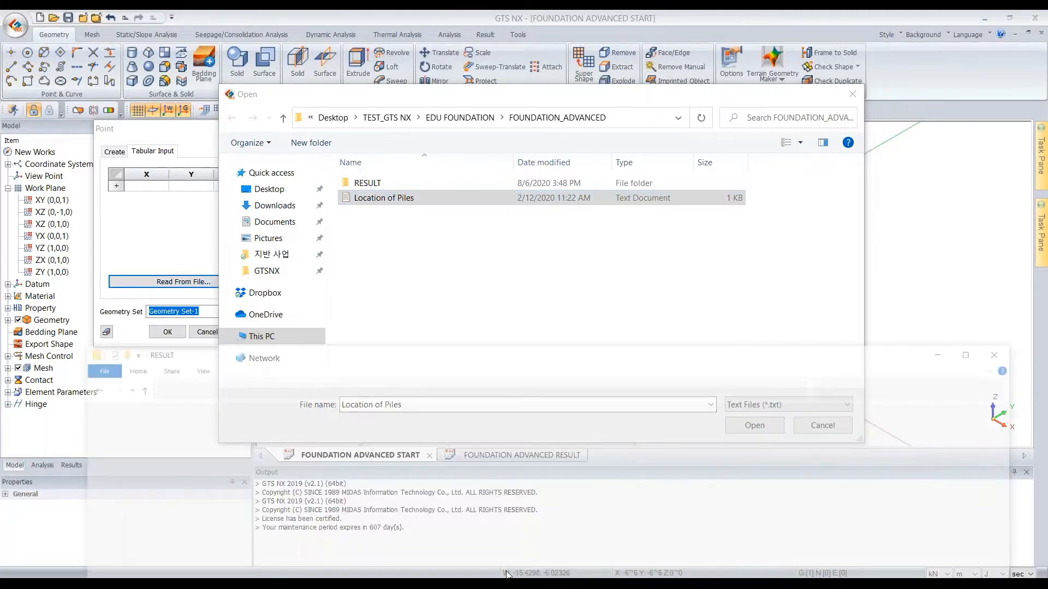
{"action": "key", "text": "BackSpace"}
{"action": "double_click", "coordinate": [316, 302]}
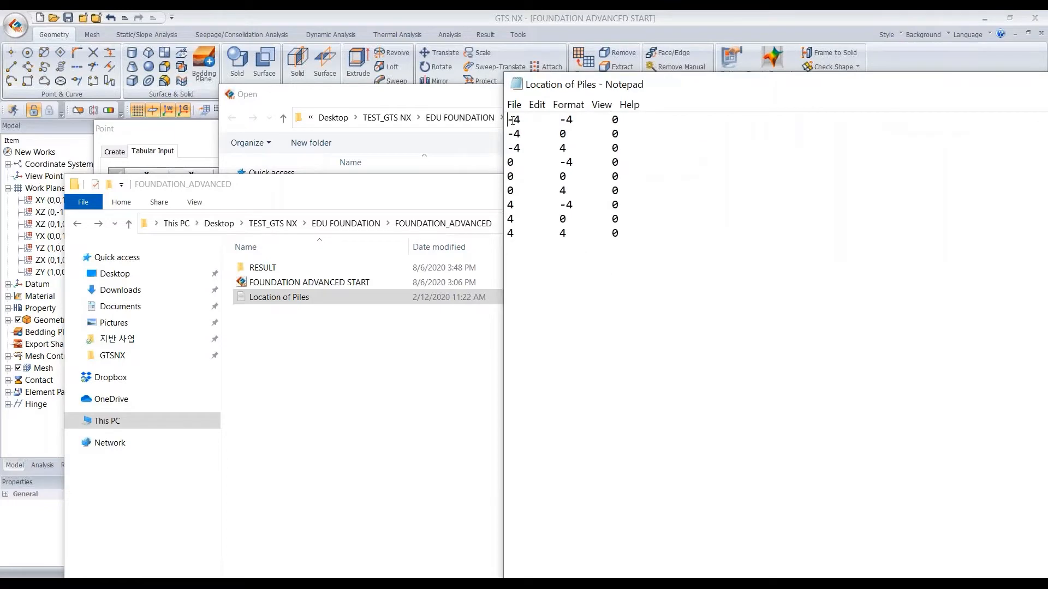
{"action": "left_click_drag", "start_coordinate": [514, 119], "coordinate": [614, 119]}
{"action": "left_click_drag", "start_coordinate": [513, 135], "coordinate": [633, 131]}
{"action": "left_click_drag", "start_coordinate": [508, 149], "coordinate": [620, 148]}
{"action": "left_click_drag", "start_coordinate": [508, 162], "coordinate": [631, 162]}
{"action": "left_click", "coordinate": [624, 168]}
{"action": "left_click_drag", "start_coordinate": [510, 122], "coordinate": [621, 119]}
{"action": "left_click_drag", "start_coordinate": [719, 89], "coordinate": [558, 93]}
{"action": "left_click_drag", "start_coordinate": [753, 93], "coordinate": [464, 151]}
{"action": "left_click_drag", "start_coordinate": [856, 150], "coordinate": [791, 142]}
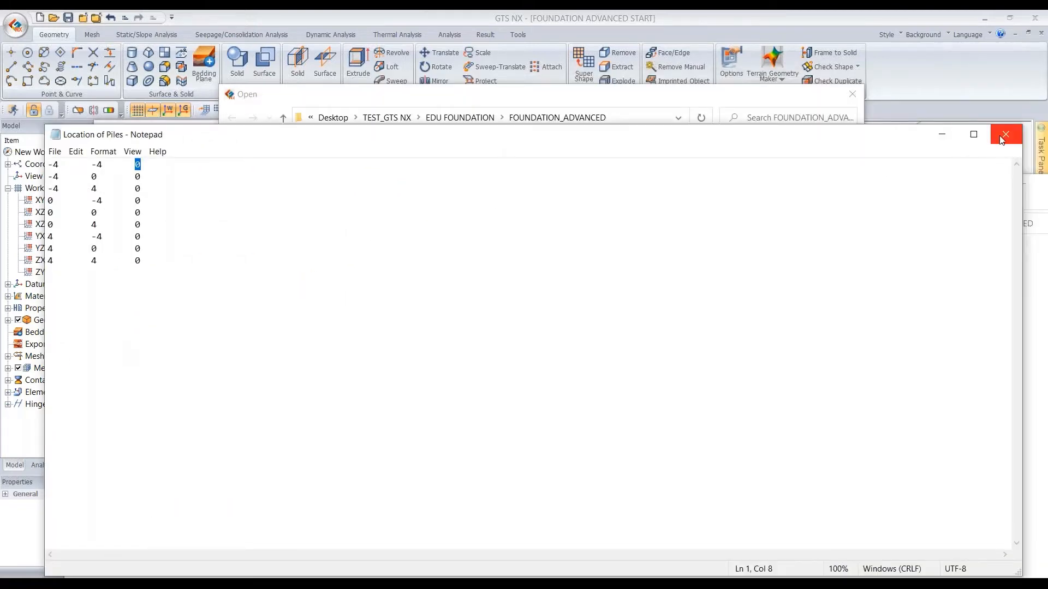
{"action": "left_click", "coordinate": [1001, 134]}
{"action": "left_click_drag", "start_coordinate": [785, 188], "coordinate": [595, 204]}
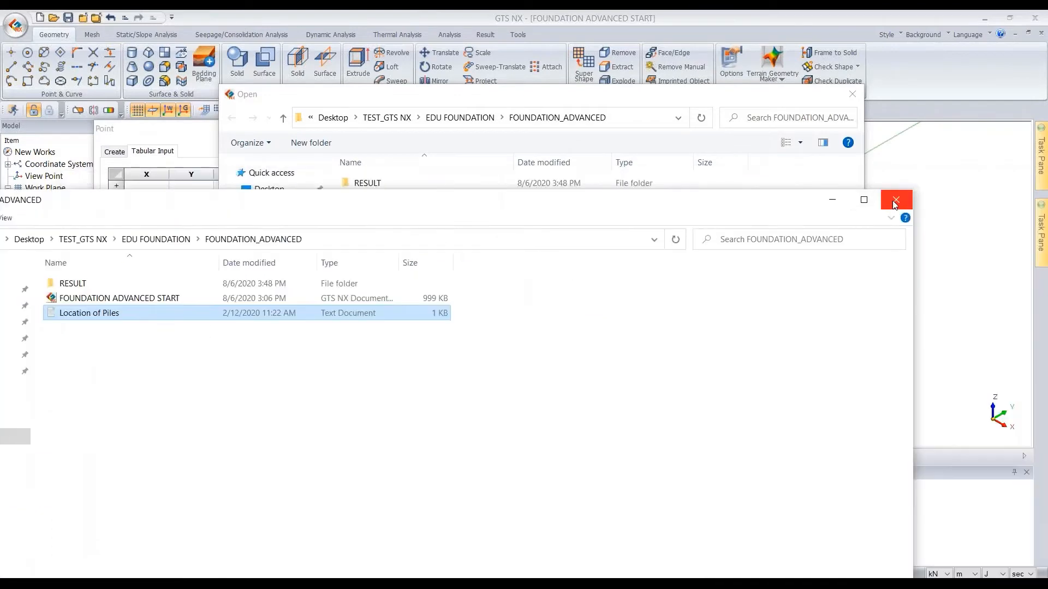
{"action": "left_click", "coordinate": [892, 201]}
Step: Load the coordinates from Location of Piles into the point table and create the points in Geometry Set-1
{"action": "left_click", "coordinate": [475, 203]}
{"action": "left_click", "coordinate": [756, 426]}
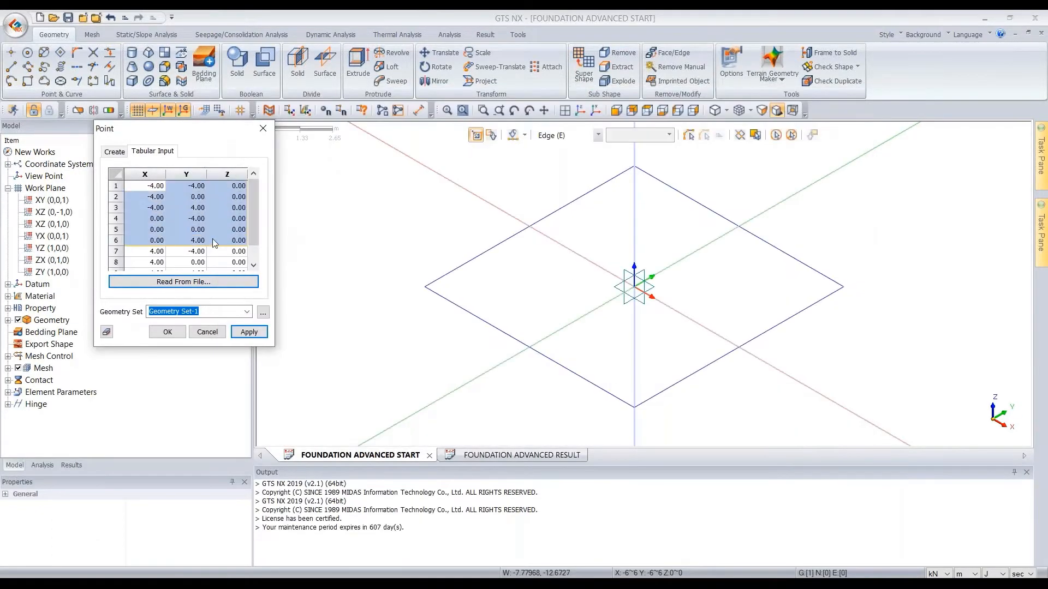
{"action": "scroll", "coordinate": [192, 259], "scroll_direction": "up", "scroll_amount": 1}
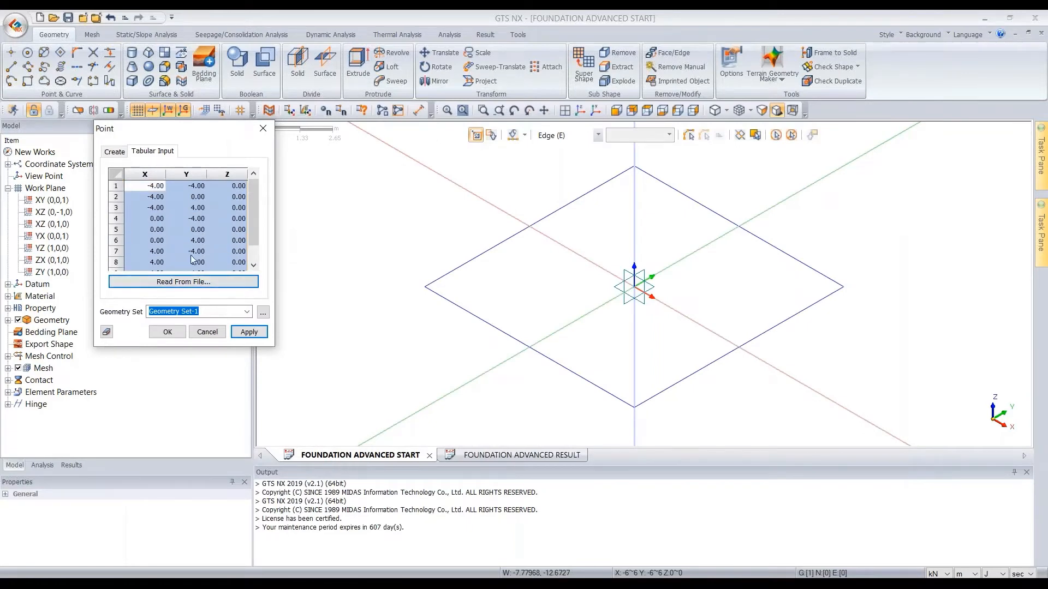
{"action": "scroll", "coordinate": [154, 196], "scroll_direction": "down", "scroll_amount": 1}
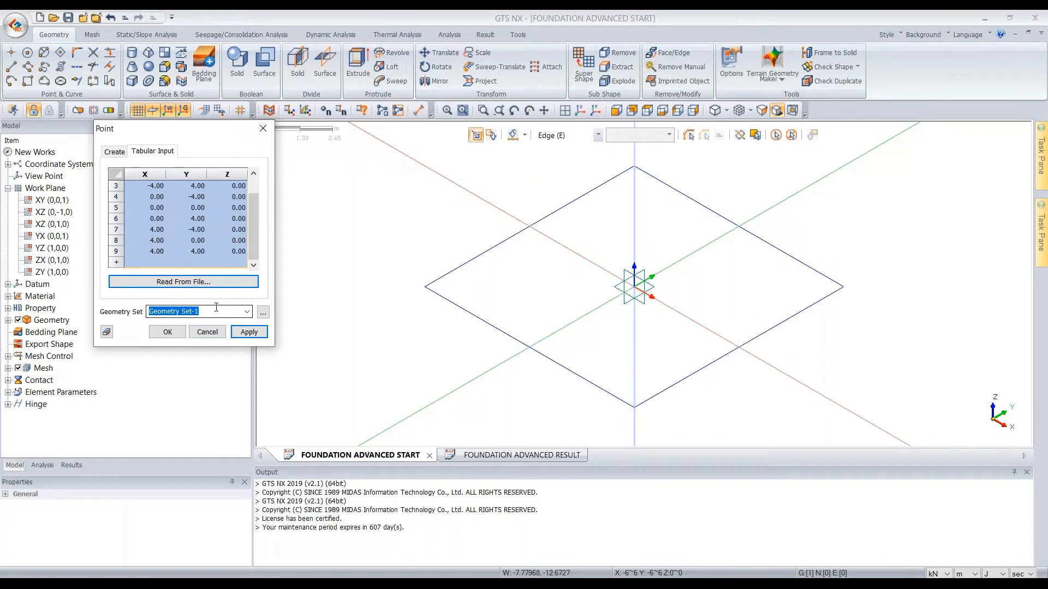
{"action": "left_click", "coordinate": [169, 333]}
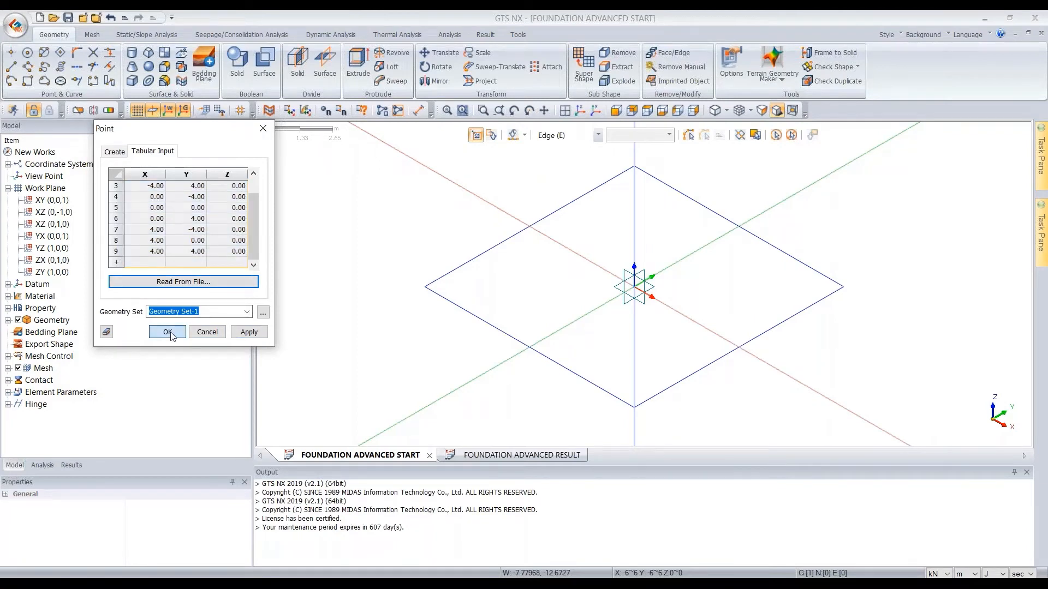
{"action": "middle_click_drag", "start_coordinate": [388, 369], "coordinate": [582, 222]}
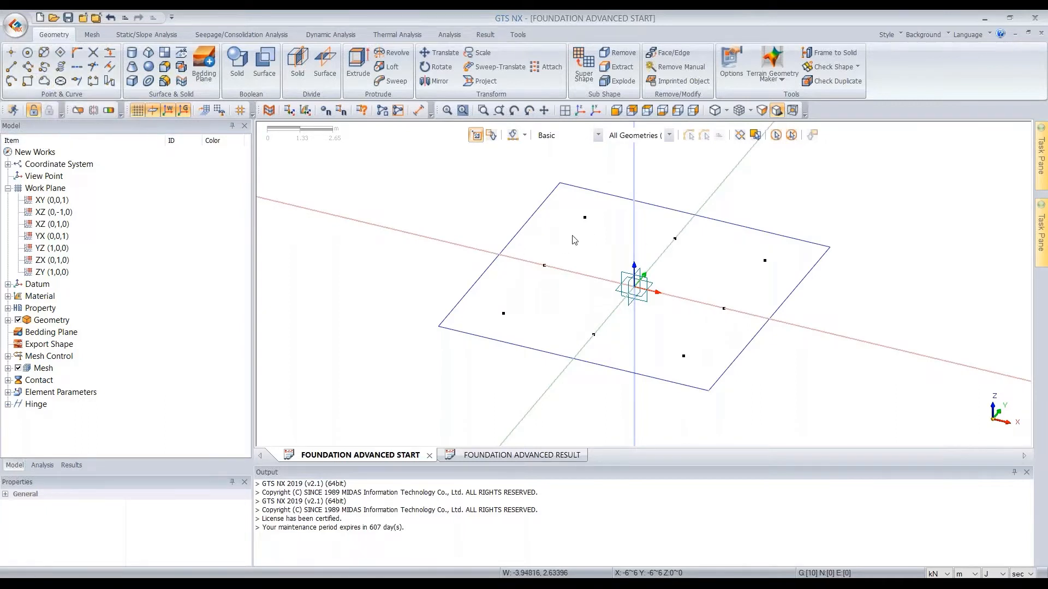
Step: Hide the grid, work plane and WCS displays in the model view
{"action": "left_click", "coordinate": [151, 111]}
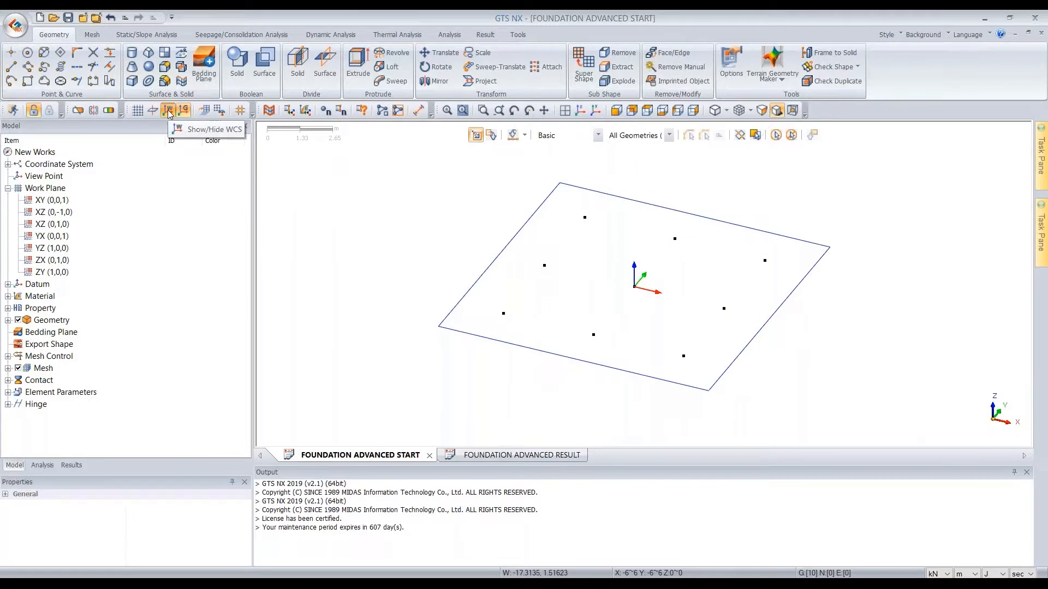
{"action": "left_click", "coordinate": [168, 113]}
{"action": "middle_click_drag", "start_coordinate": [513, 246], "coordinate": [830, 346], "text": "ctrl"}
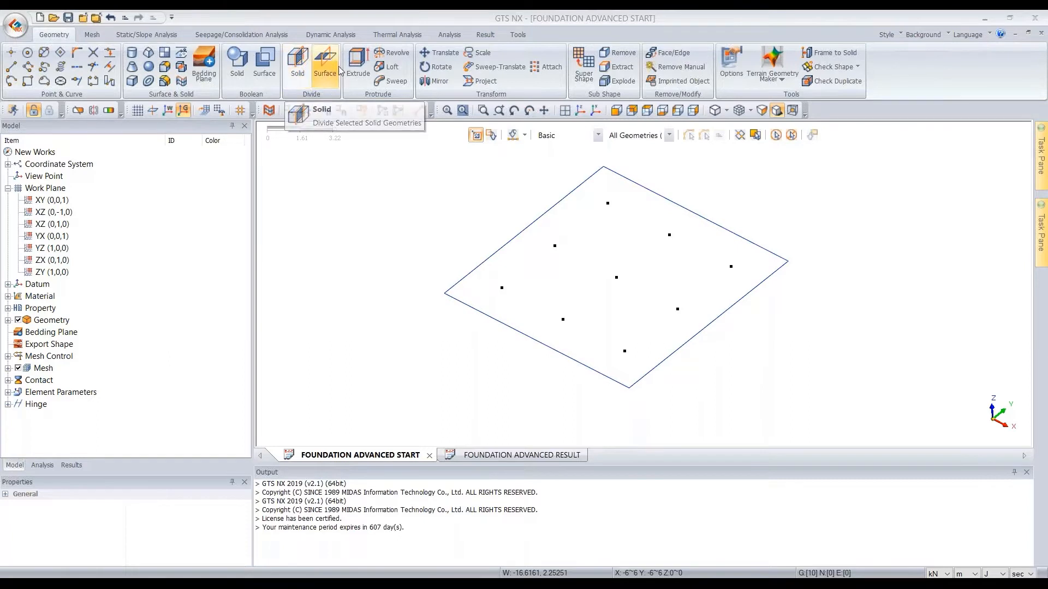
Step: Start an Extrude and select all nine pile points inside the square outline as targets, using the Point (V) selection filter
{"action": "left_click", "coordinate": [356, 64]}
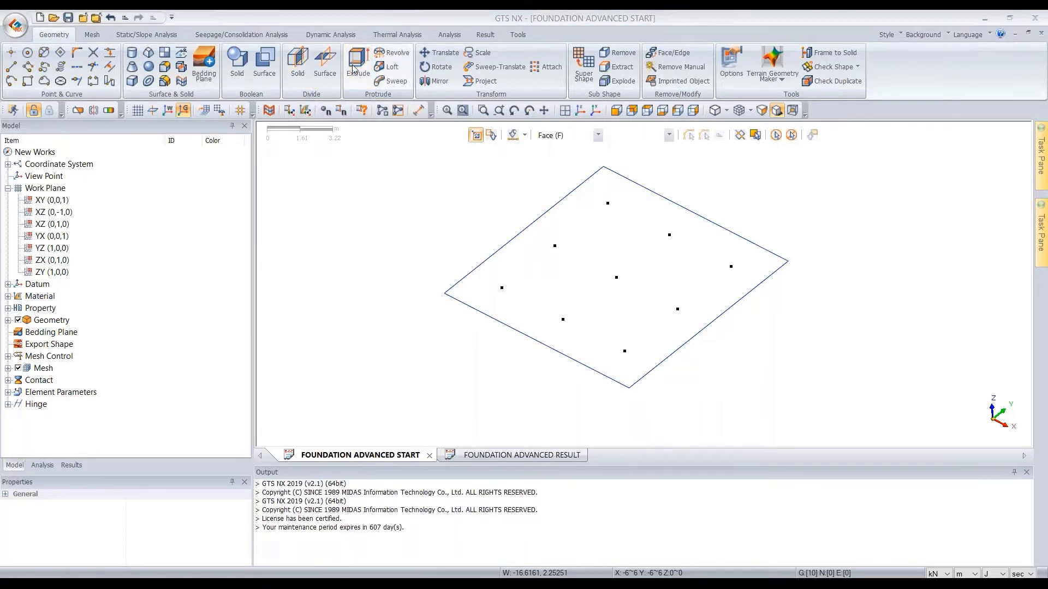
{"action": "left_click_drag", "start_coordinate": [121, 129], "coordinate": [348, 102]}
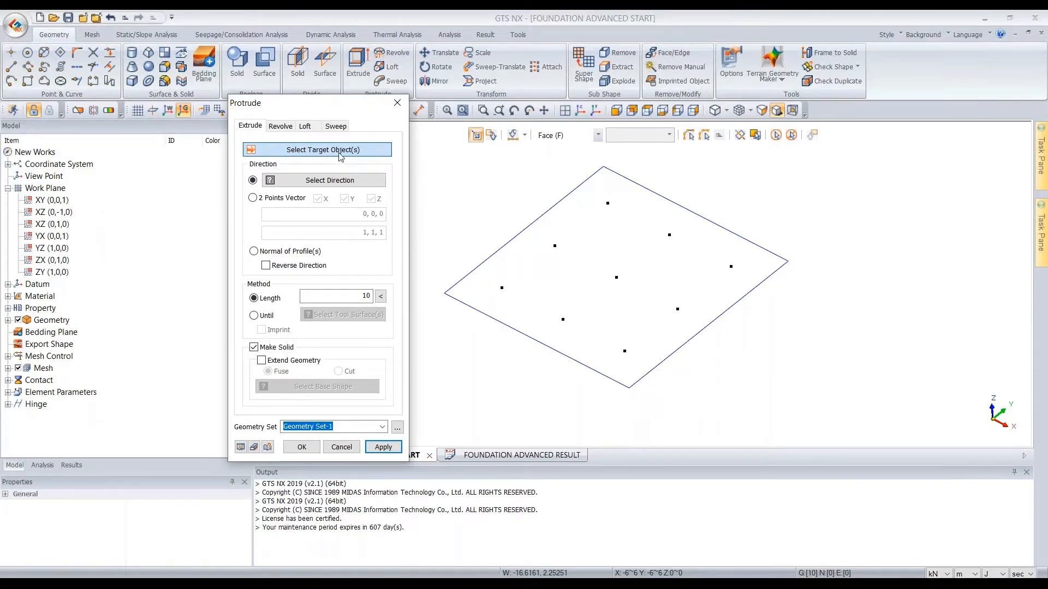
{"action": "left_click", "coordinate": [603, 212]}
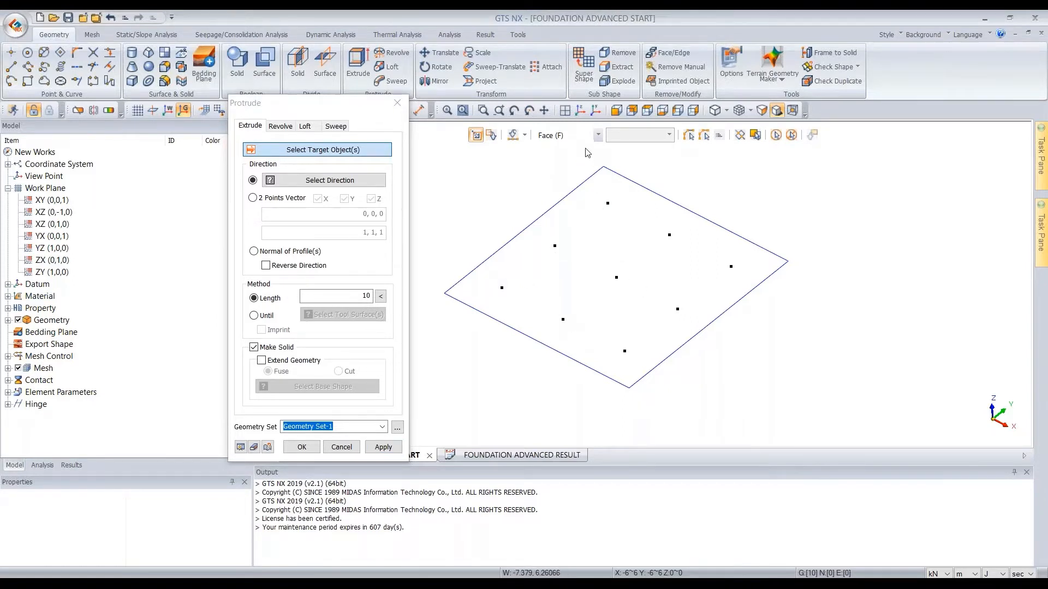
{"action": "left_click", "coordinate": [599, 135]}
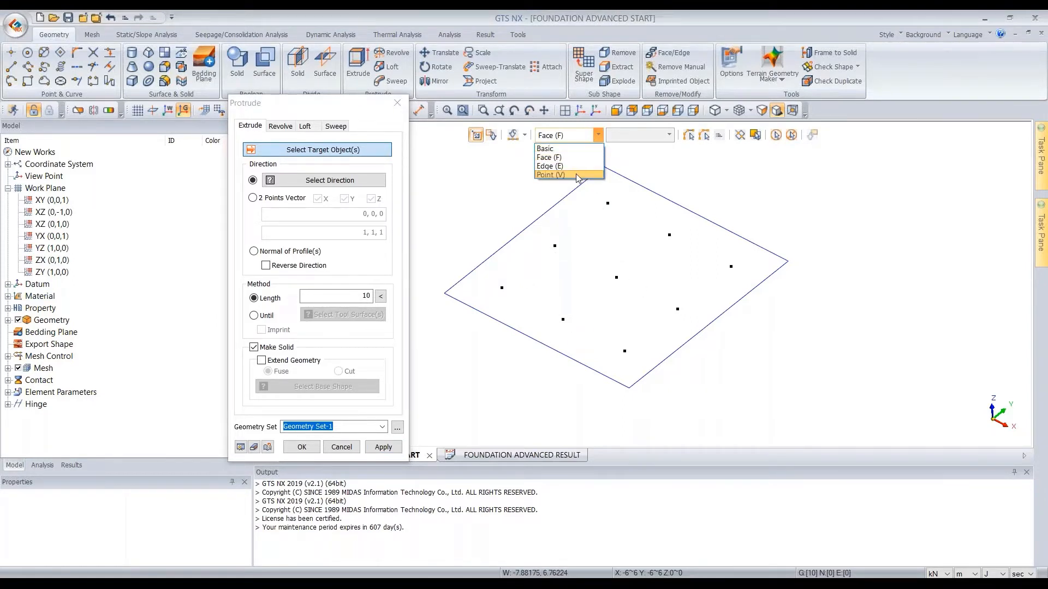
{"action": "left_click", "coordinate": [562, 176]}
{"action": "left_click_drag", "start_coordinate": [611, 185], "coordinate": [498, 298]}
{"action": "left_click_drag", "start_coordinate": [540, 354], "coordinate": [540, 358]}
{"action": "left_click_drag", "start_coordinate": [734, 248], "coordinate": [657, 337]}
{"action": "left_click_drag", "start_coordinate": [634, 333], "coordinate": [592, 370]}
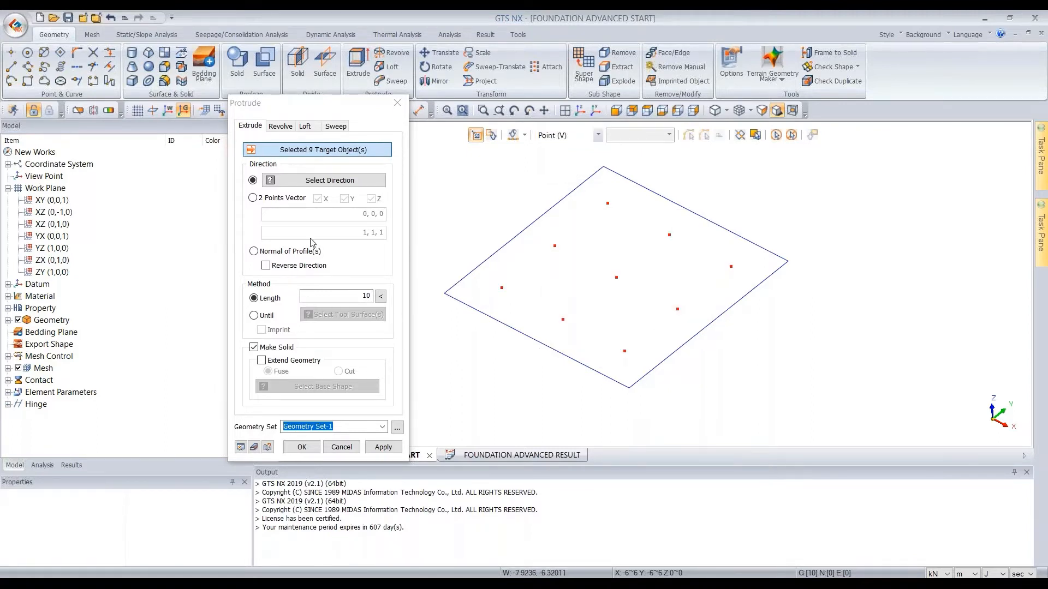
Step: Define the extrusion by a 2 Points Vector along Z only, with a length of 15 m and reversed direction
{"action": "left_click", "coordinate": [283, 199]}
{"action": "left_click", "coordinate": [343, 199]}
{"action": "left_click", "coordinate": [317, 199]}
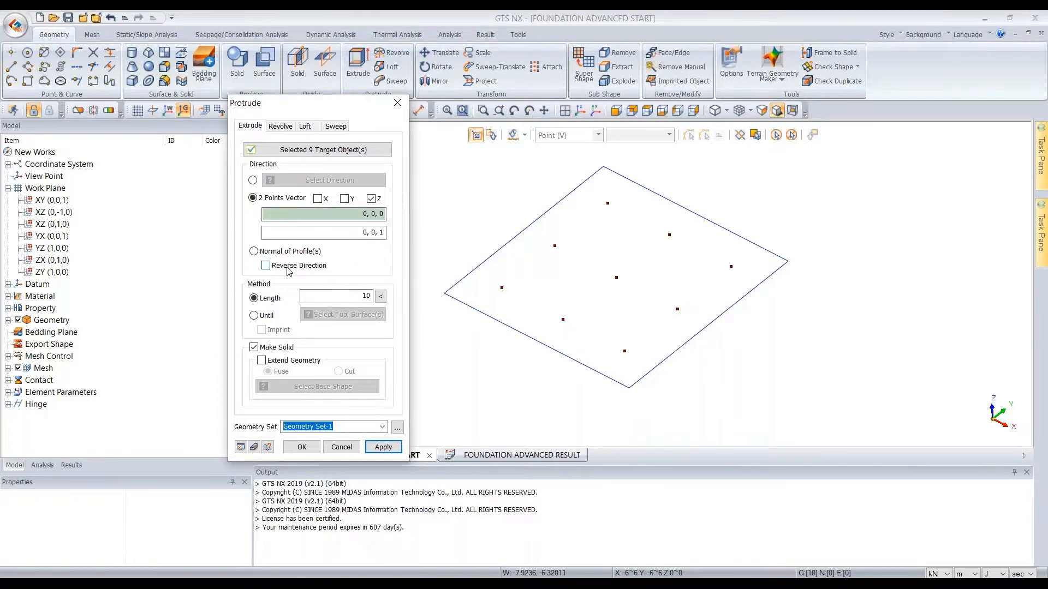
{"action": "double_click", "coordinate": [360, 296]}
{"action": "type", "text": "15"}
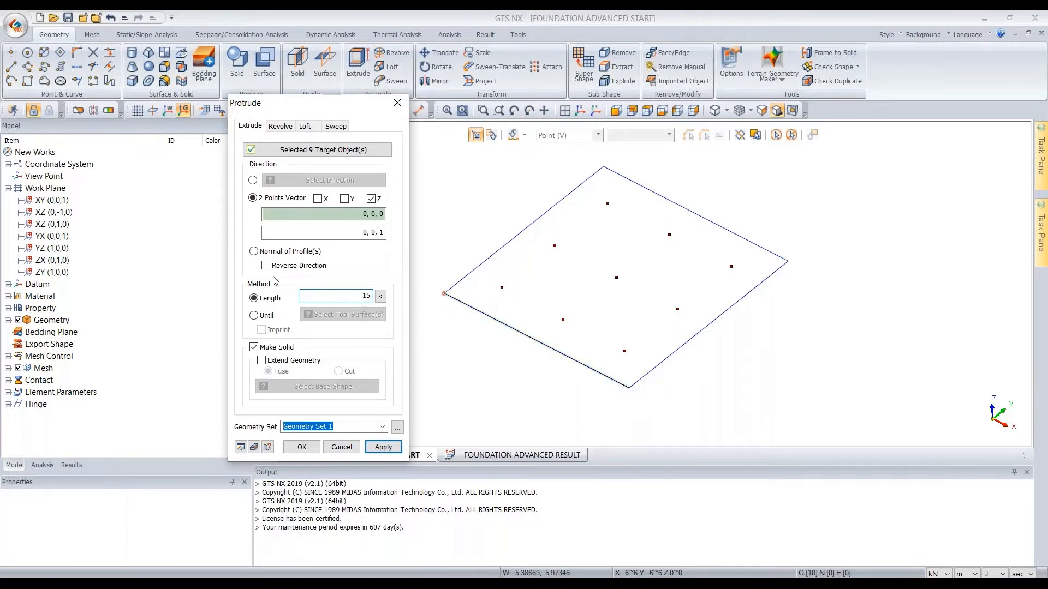
{"action": "left_click", "coordinate": [291, 268]}
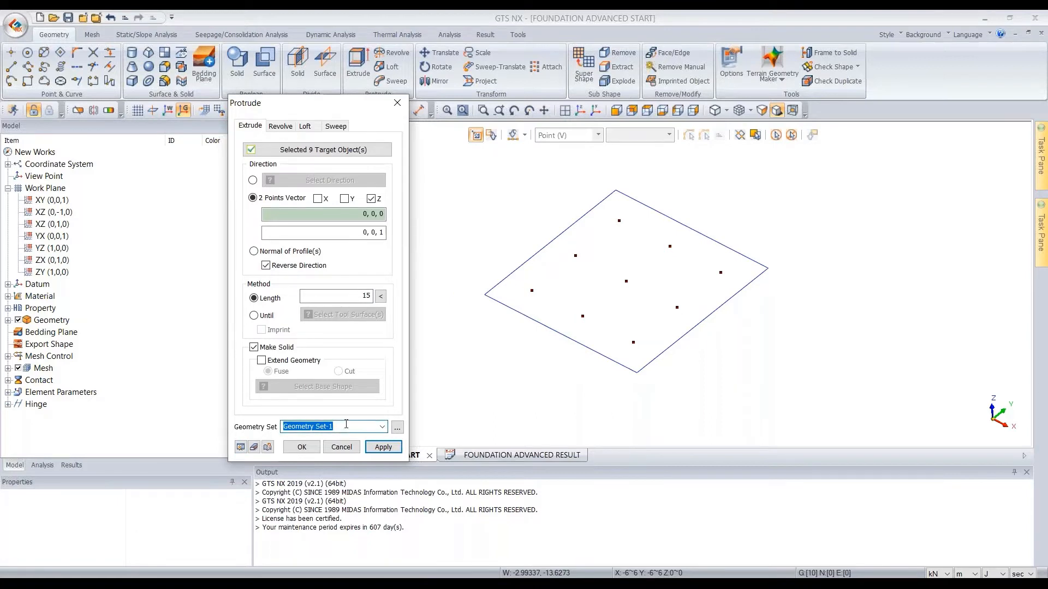
Step: Assign the extrusion to a geometry set named PILE, preview it and create the pile lines
{"action": "key", "text": "Caps_Lock"}
{"action": "type", "text": "p"}
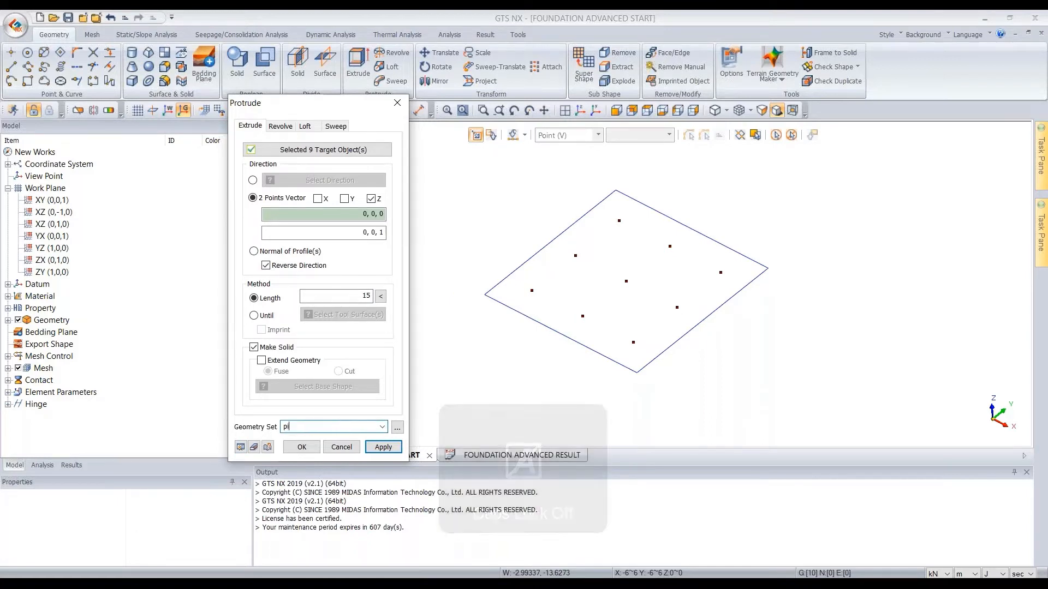
{"action": "key", "text": "BackSpace"}
{"action": "key", "text": "Caps_Lock"}
{"action": "type", "text": "PILE"}
{"action": "left_click", "coordinate": [252, 446]}
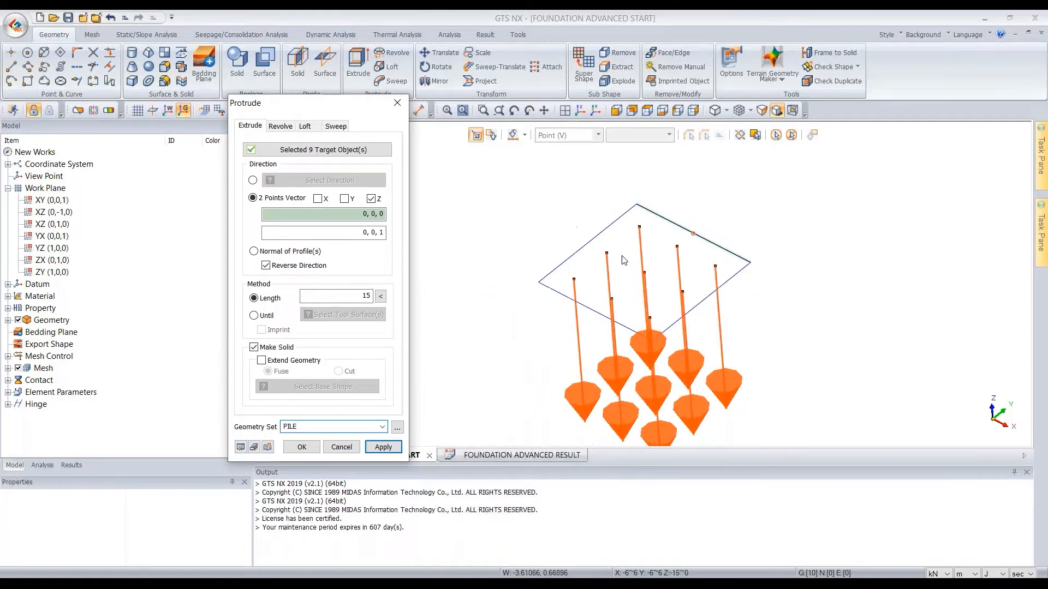
{"action": "middle_click_drag", "start_coordinate": [624, 261], "coordinate": [677, 334]}
{"action": "left_click", "coordinate": [396, 450]}
{"action": "left_click", "coordinate": [301, 447]}
{"action": "scroll", "coordinate": [667, 293], "scroll_direction": "down", "scroll_amount": 4}
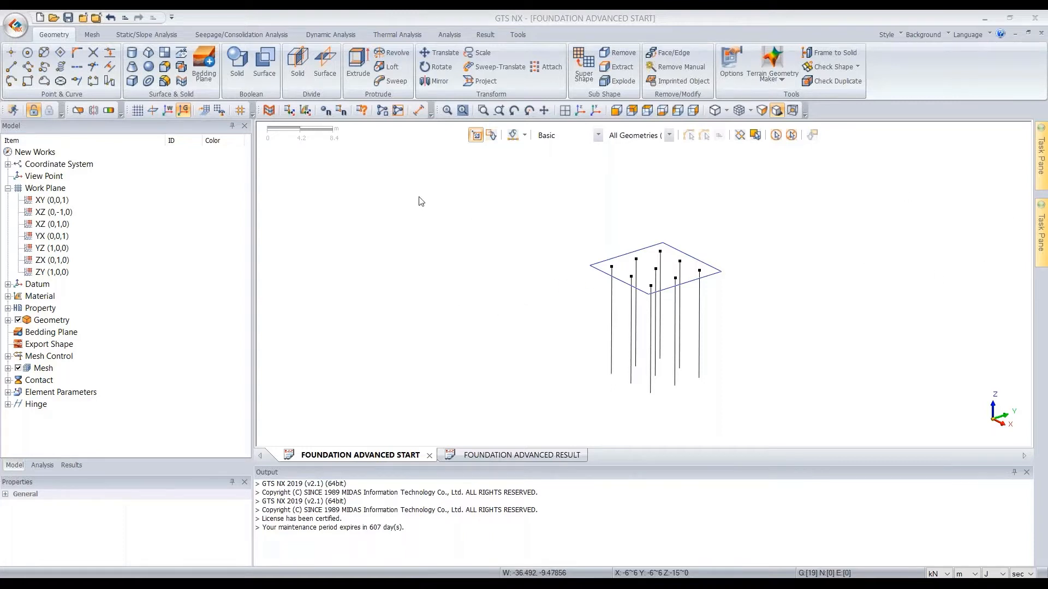
Step: Define a box with origin -60,-60,-30, X and Y widths of 120 m and a height of 30 m
{"action": "left_click", "coordinate": [132, 83]}
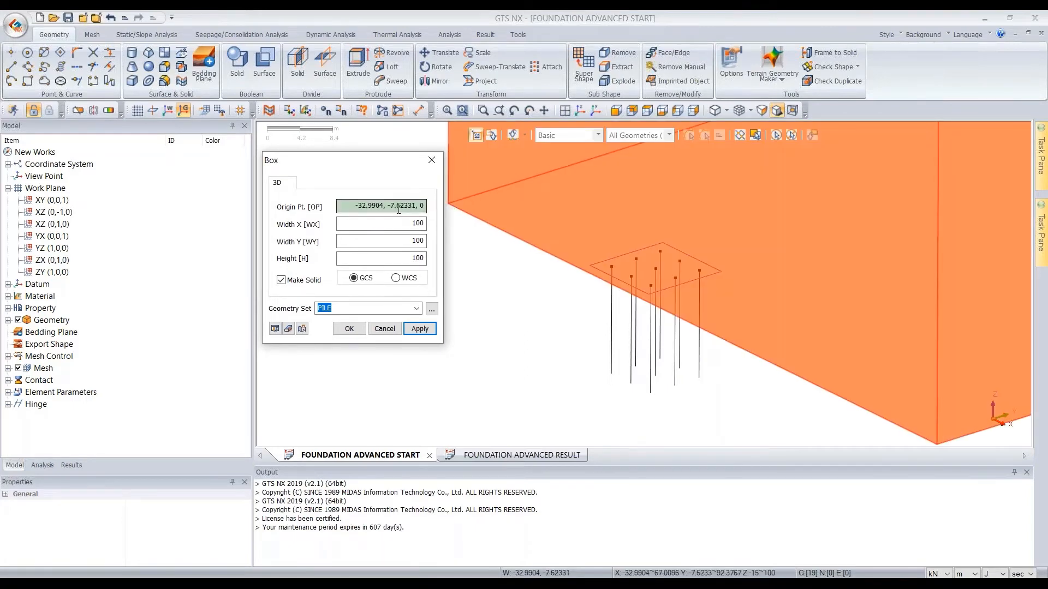
{"action": "left_click", "coordinate": [427, 212]}
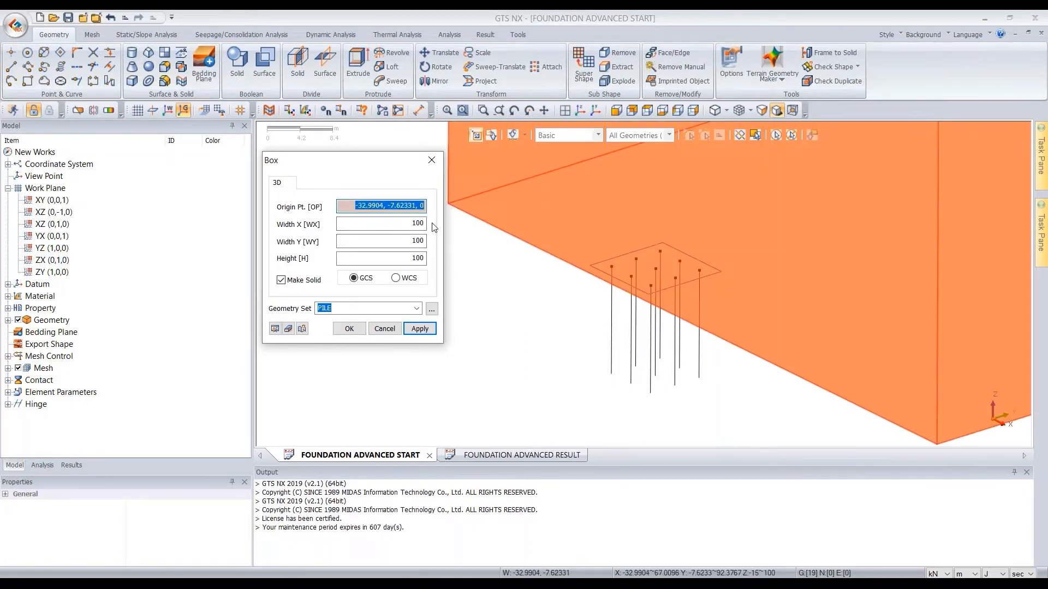
{"action": "type", "text": "-60,-60,-30"}
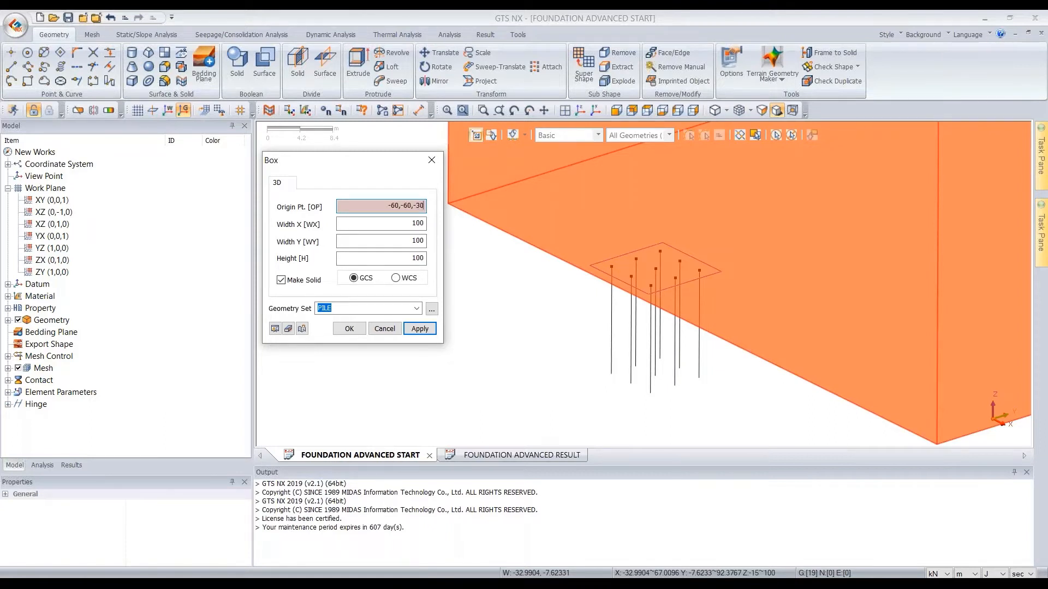
{"action": "left_click", "coordinate": [431, 223]}
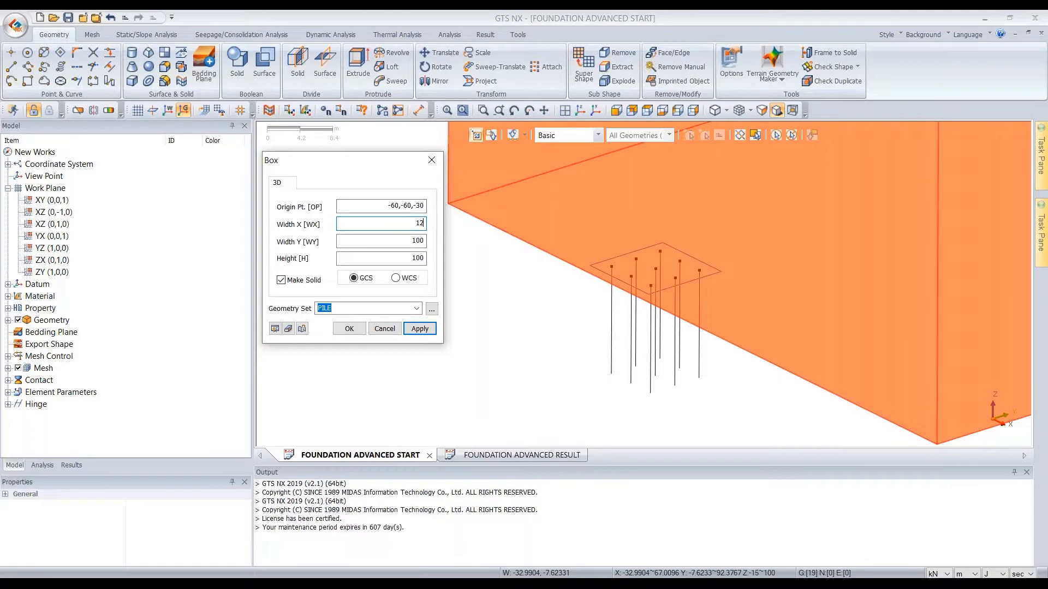
{"action": "left_click_drag", "start_coordinate": [372, 242], "coordinate": [430, 261]}
{"action": "type", "text": "1"}
{"action": "type", "text": "30"}
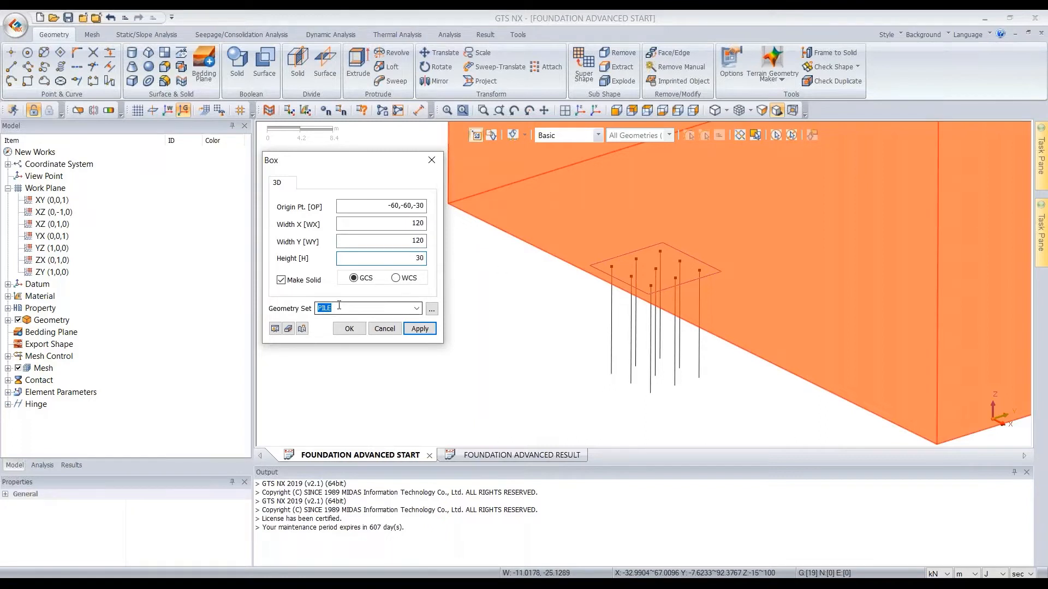
Step: Assign the box to a geometry set named GROUND, preview it and create it as a solid
{"action": "type", "text": "GROUND"}
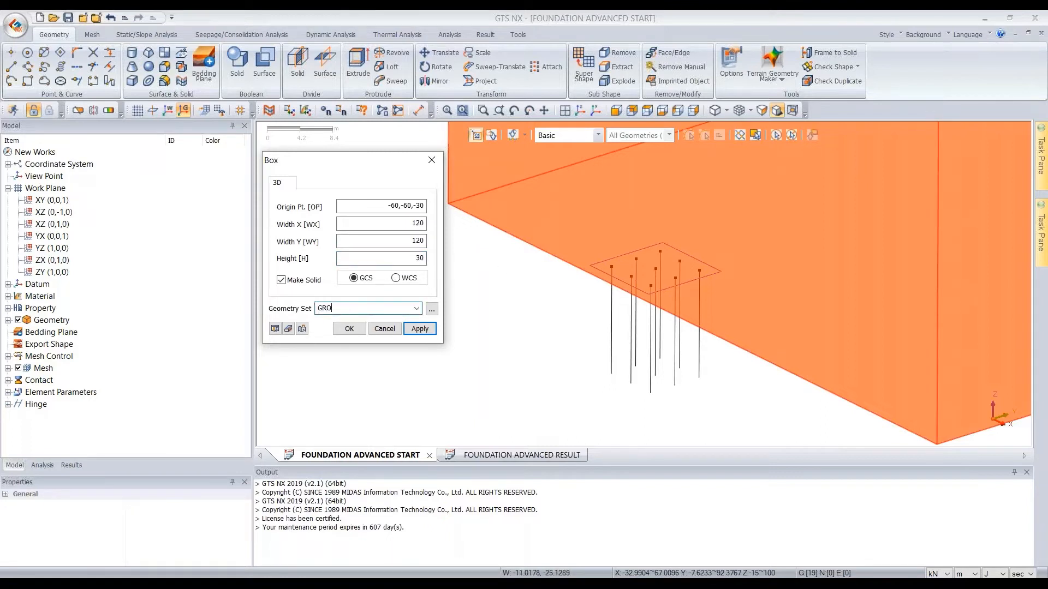
{"action": "left_click", "coordinate": [275, 328]}
{"action": "scroll", "coordinate": [696, 272], "scroll_direction": "down", "scroll_amount": 5}
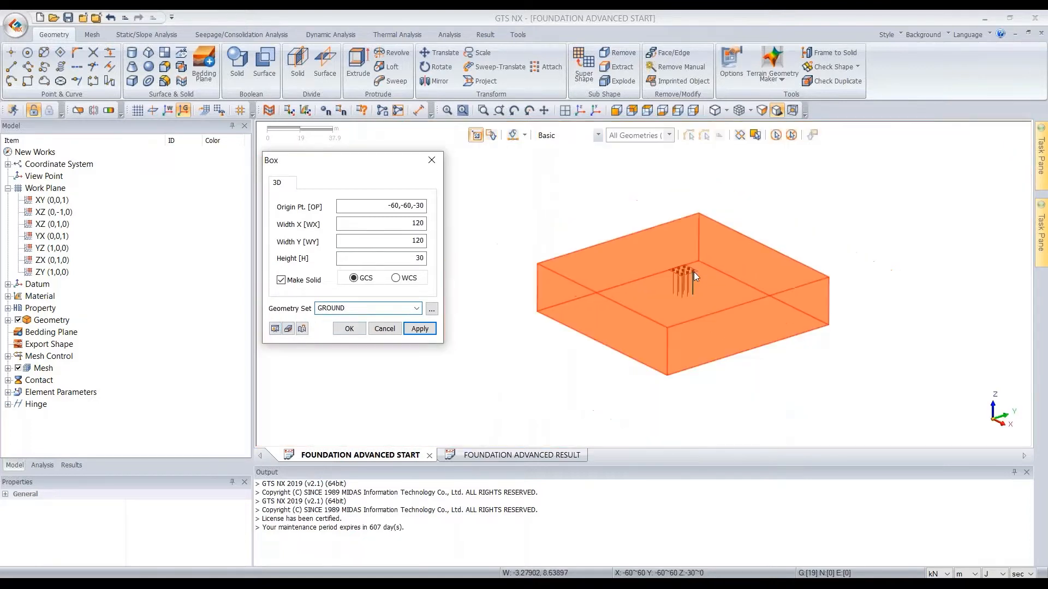
{"action": "mouse_move", "coordinate": [766, 381]}
{"action": "middle_mouse_down"}
{"action": "mouse_move", "coordinate": [793, 383]}
{"action": "mouse_move", "coordinate": [780, 384]}
{"action": "middle_mouse_up"}
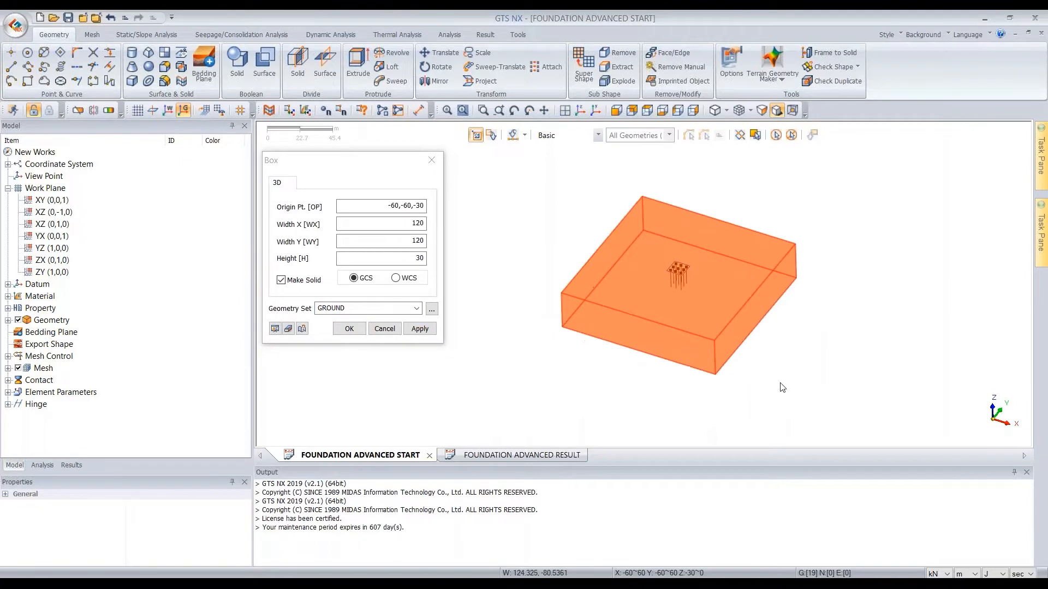
{"action": "left_click", "coordinate": [350, 333]}
{"action": "middle_click_drag", "start_coordinate": [689, 276], "coordinate": [657, 273]}
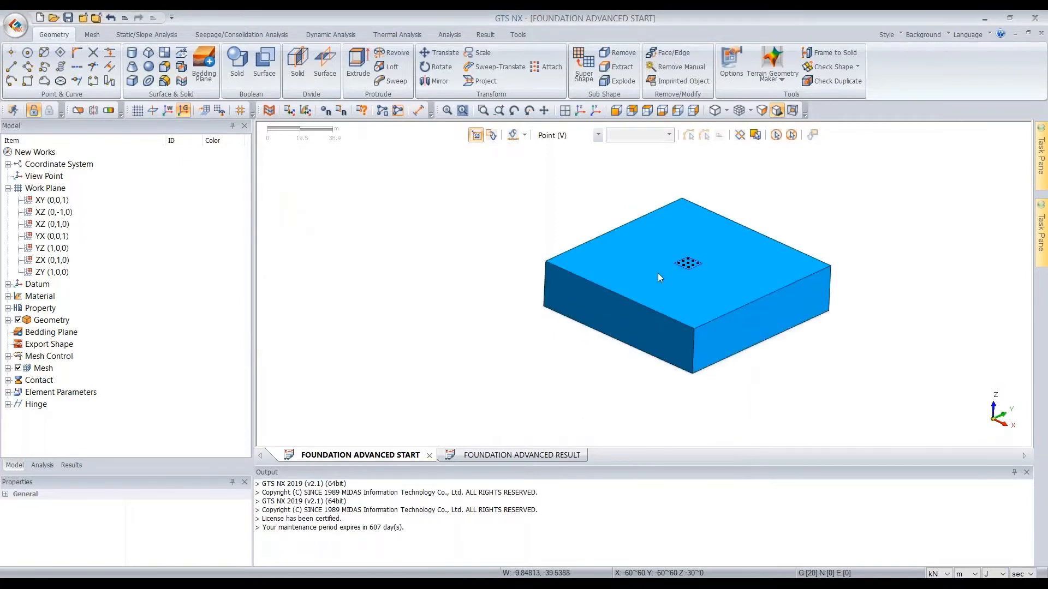
Step: Inspect the ground box and the piles inside it by temporarily hiding the GROUND geometry set
{"action": "scroll", "coordinate": [660, 275], "scroll_direction": "up", "scroll_amount": 4}
{"action": "scroll", "coordinate": [622, 236], "scroll_direction": "down", "scroll_amount": 3}
{"action": "middle_click_drag", "start_coordinate": [717, 235], "coordinate": [607, 214]}
{"action": "scroll", "coordinate": [698, 309], "scroll_direction": "up", "scroll_amount": 1}
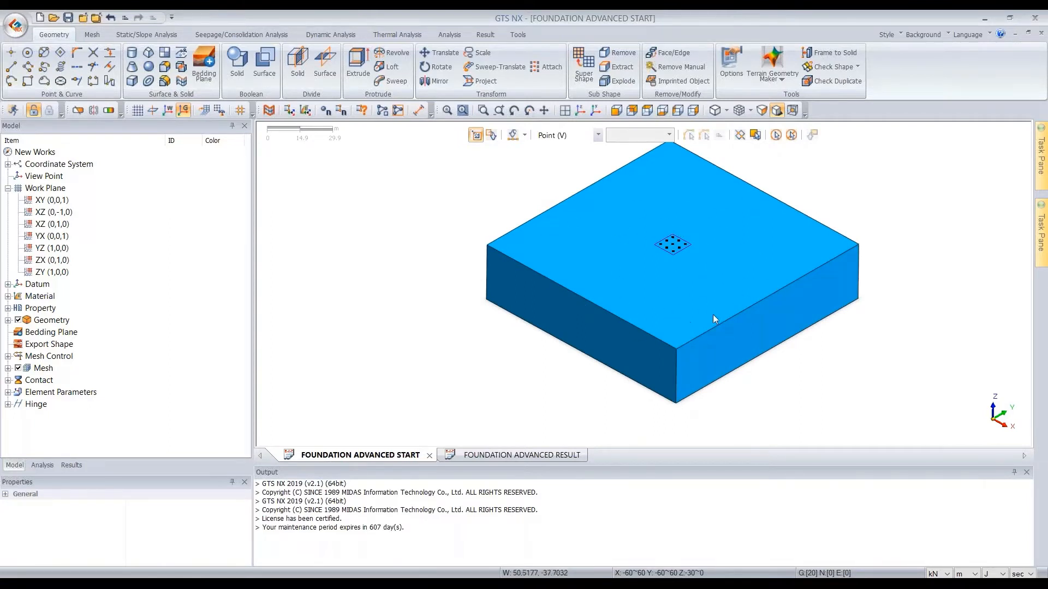
{"action": "double_click", "coordinate": [49, 320]}
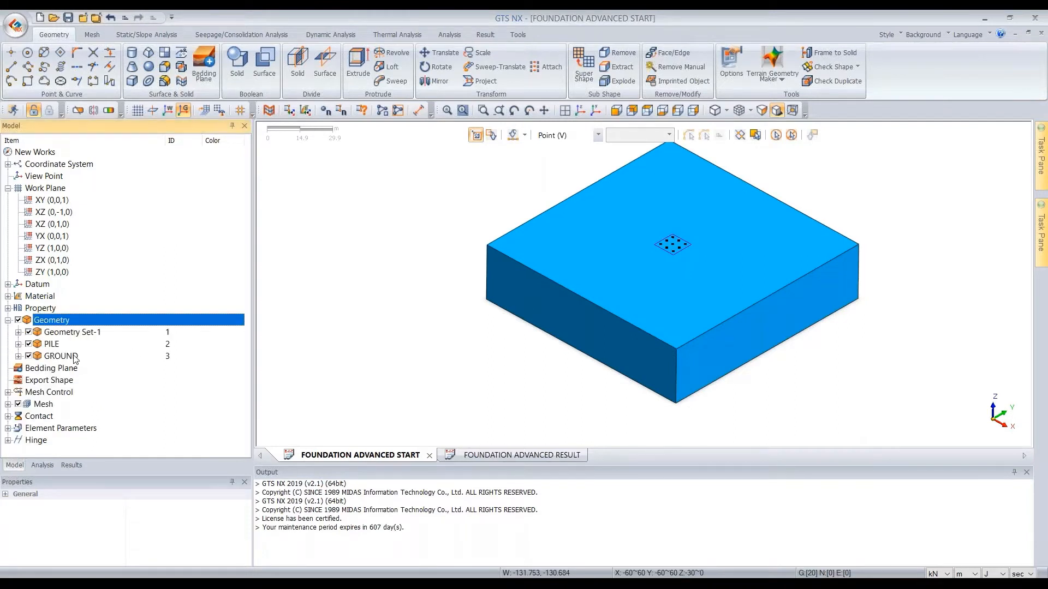
{"action": "left_click", "coordinate": [28, 356]}
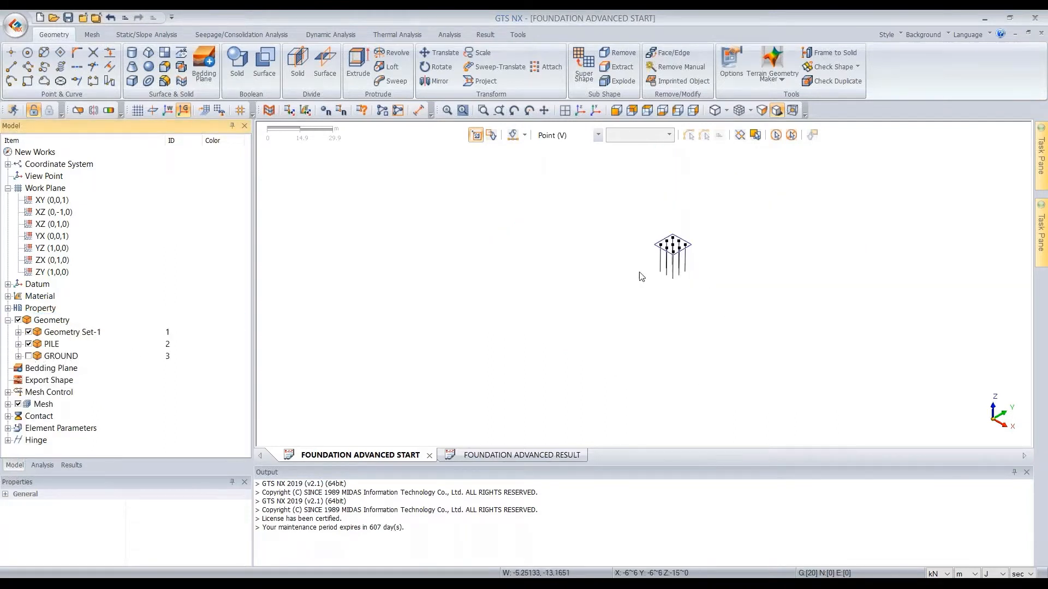
{"action": "left_click", "coordinate": [29, 356]}
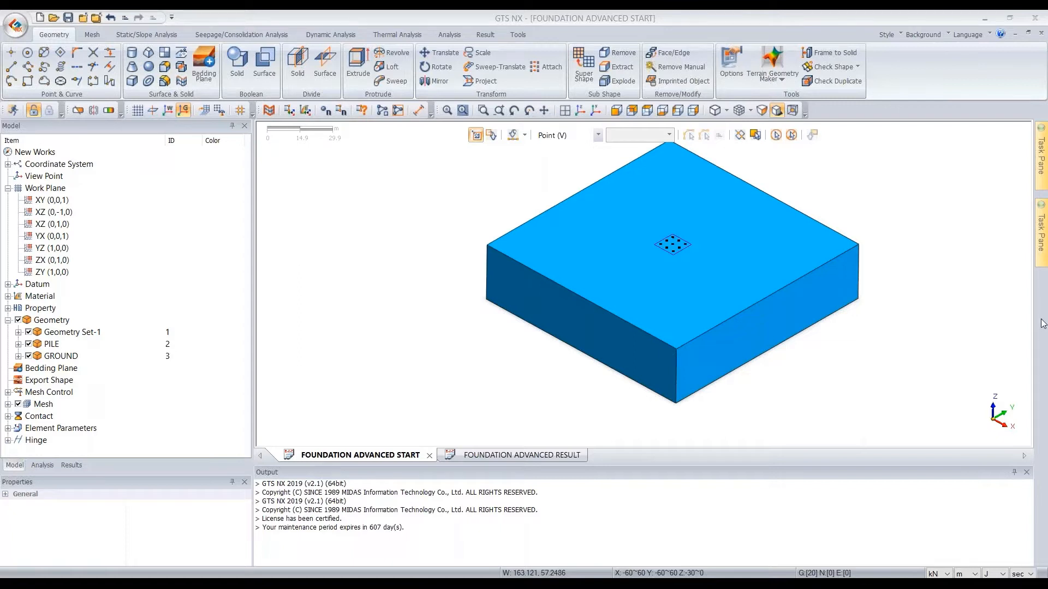
Step: Start a point Imprint operation, keeping the raft outline and pile heads in clear view
{"action": "scroll", "coordinate": [594, 266], "scroll_direction": "up", "scroll_amount": 5}
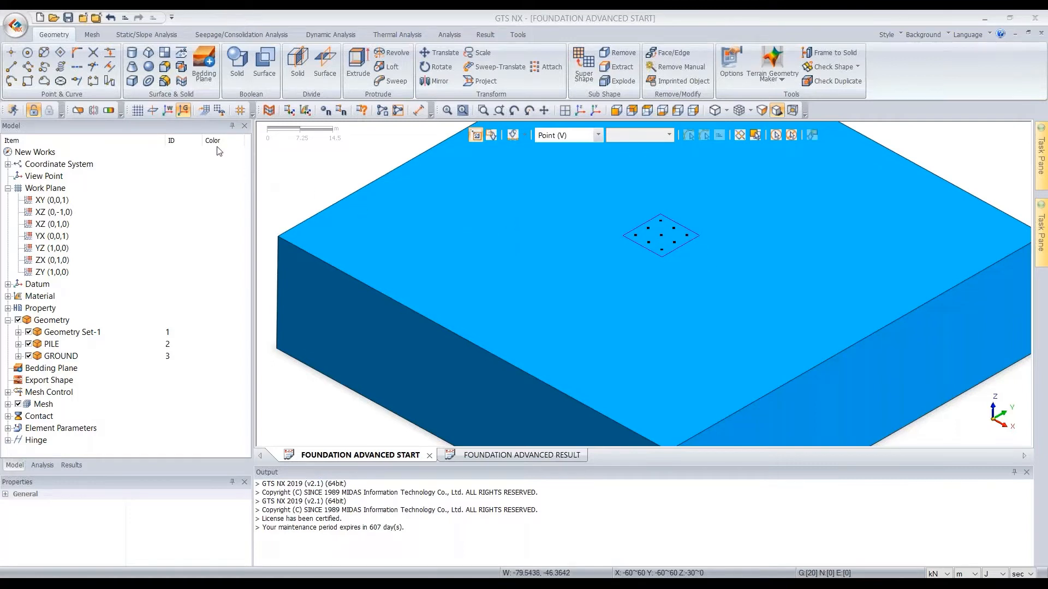
{"action": "left_click", "coordinate": [183, 57]}
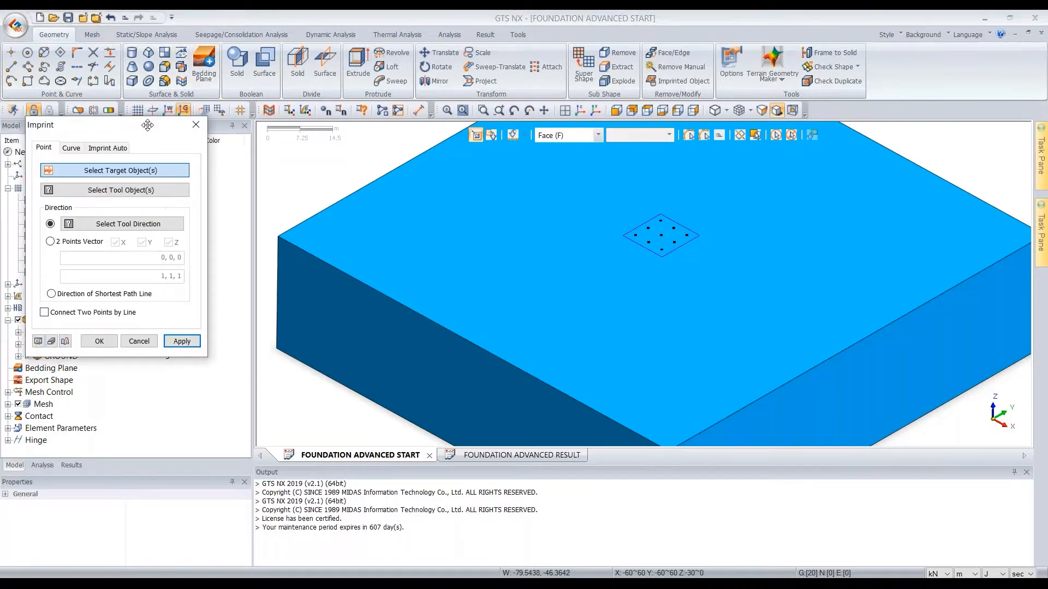
{"action": "left_click_drag", "start_coordinate": [148, 125], "coordinate": [318, 135]}
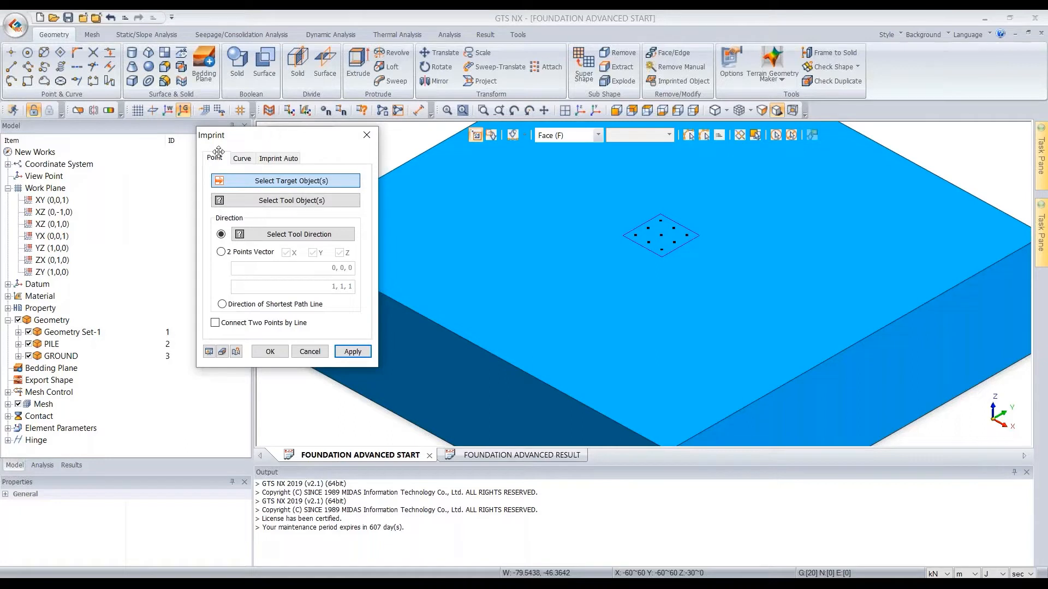
{"action": "scroll", "coordinate": [663, 227], "scroll_direction": "up", "scroll_amount": 2}
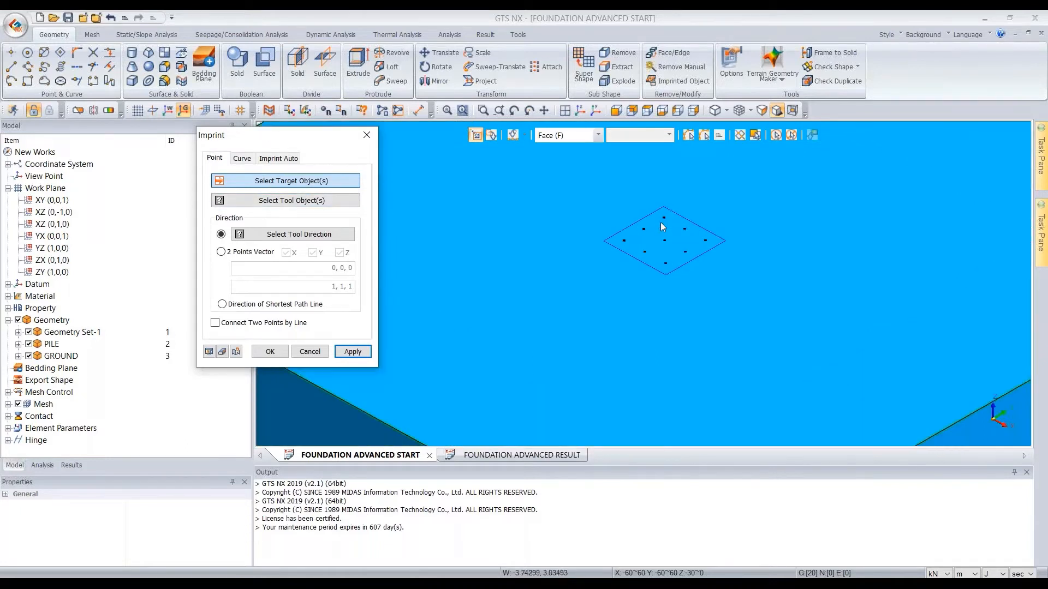
{"action": "scroll", "coordinate": [608, 236], "scroll_direction": "up", "scroll_amount": 3}
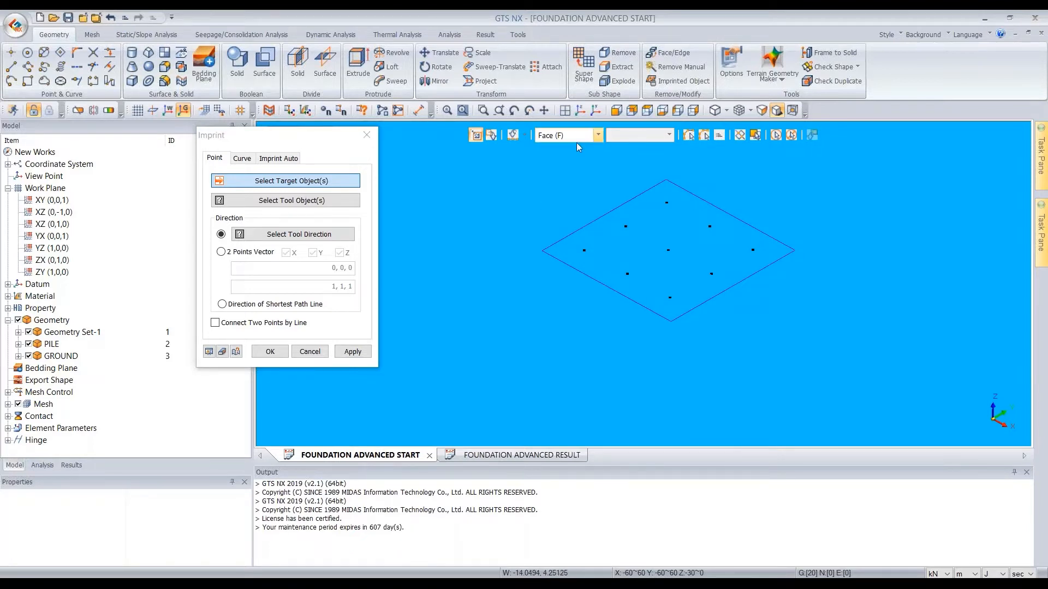
{"action": "left_click", "coordinate": [552, 208]}
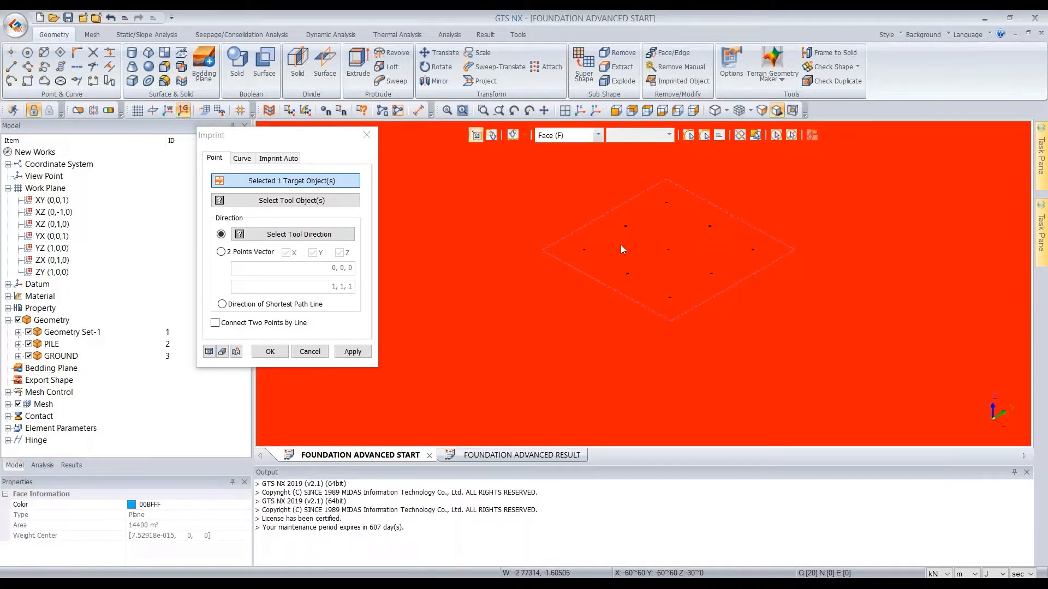
{"action": "left_click", "coordinate": [301, 183]}
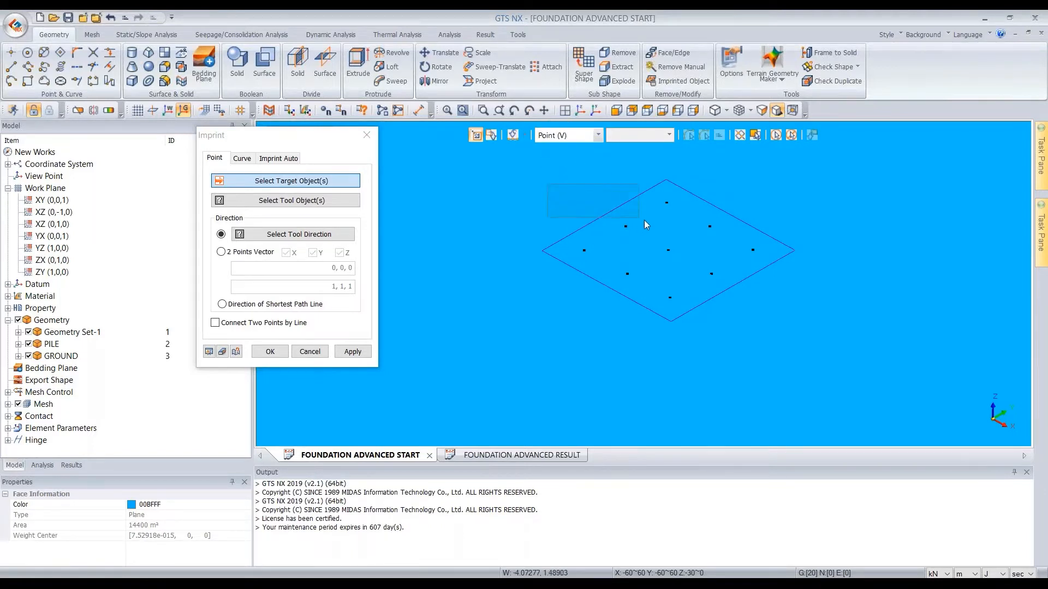
{"action": "left_click_drag", "start_coordinate": [690, 243], "coordinate": [776, 305]}
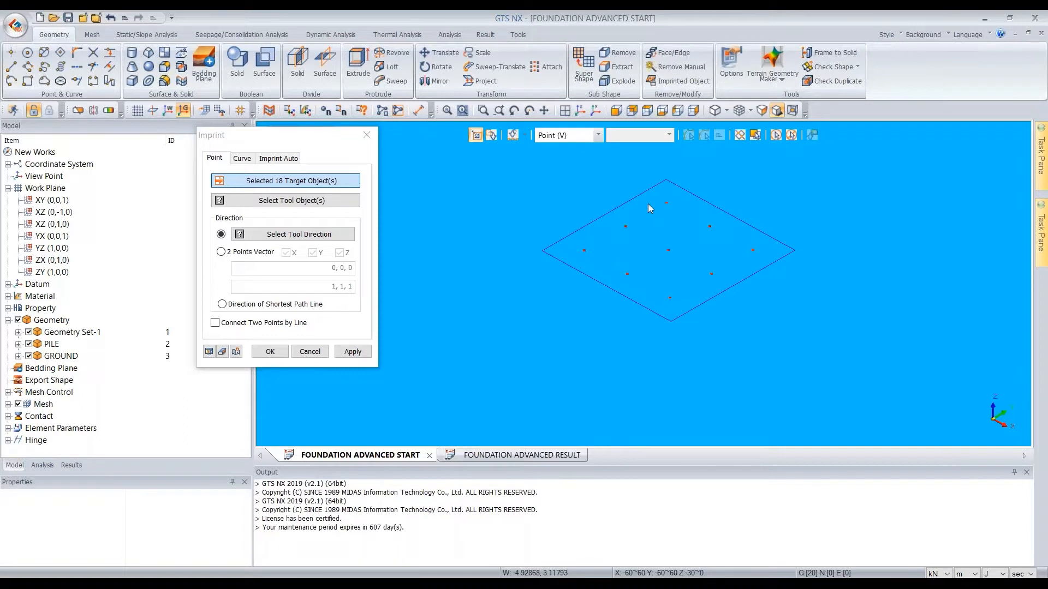
{"action": "left_click", "coordinate": [320, 186]}
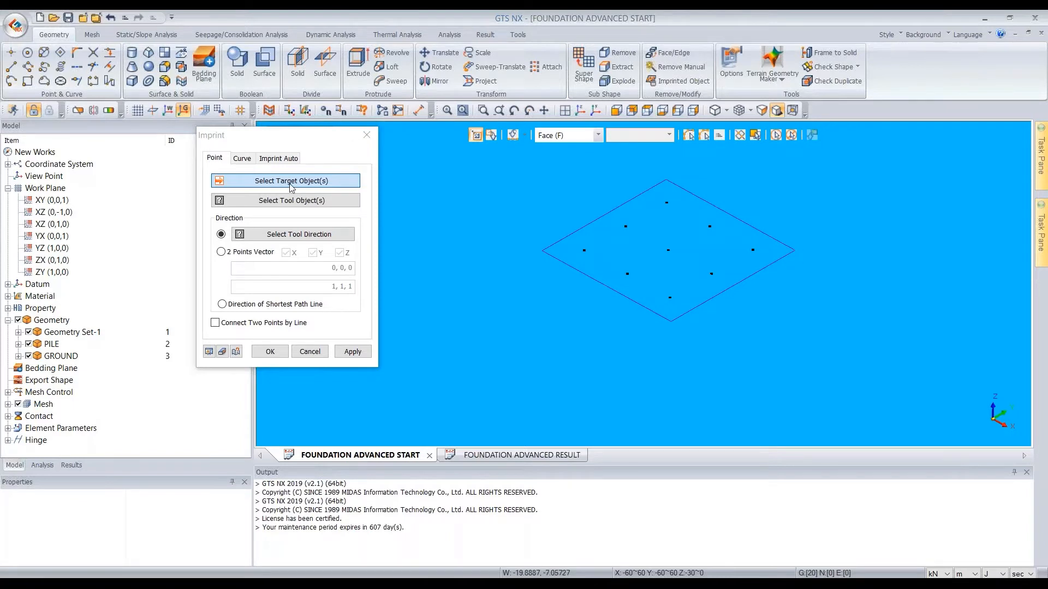
Step: Imprint the nine pile head points onto the ground box's upper face, using front selection only and Direction of Shortest Path Line
{"action": "left_click", "coordinate": [434, 289]}
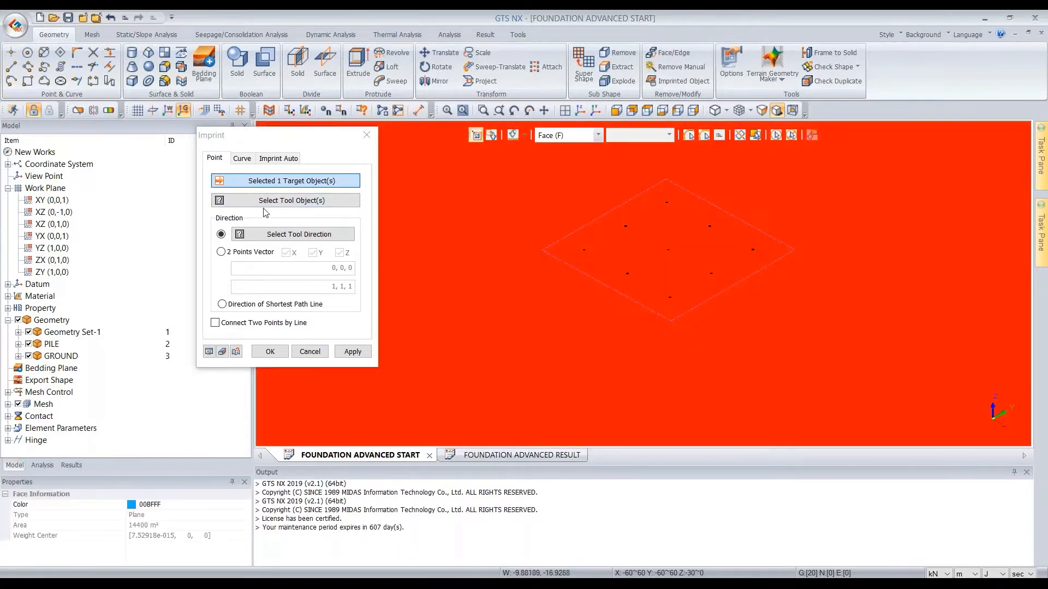
{"action": "left_click", "coordinate": [309, 209]}
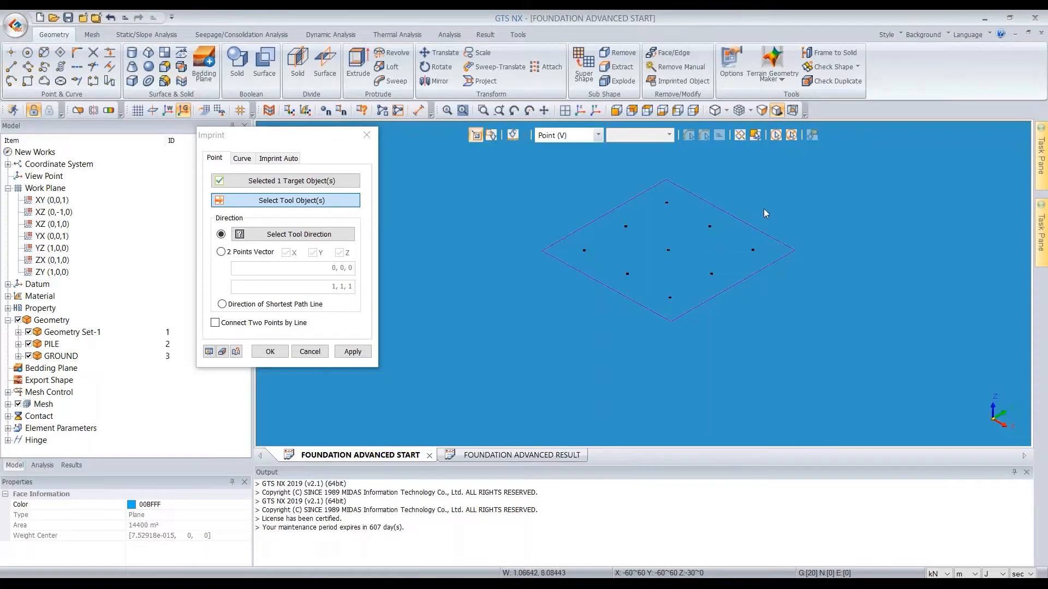
{"action": "scroll", "coordinate": [739, 221], "scroll_direction": "down", "scroll_amount": 2}
{"action": "scroll", "coordinate": [721, 249], "scroll_direction": "up", "scroll_amount": 1}
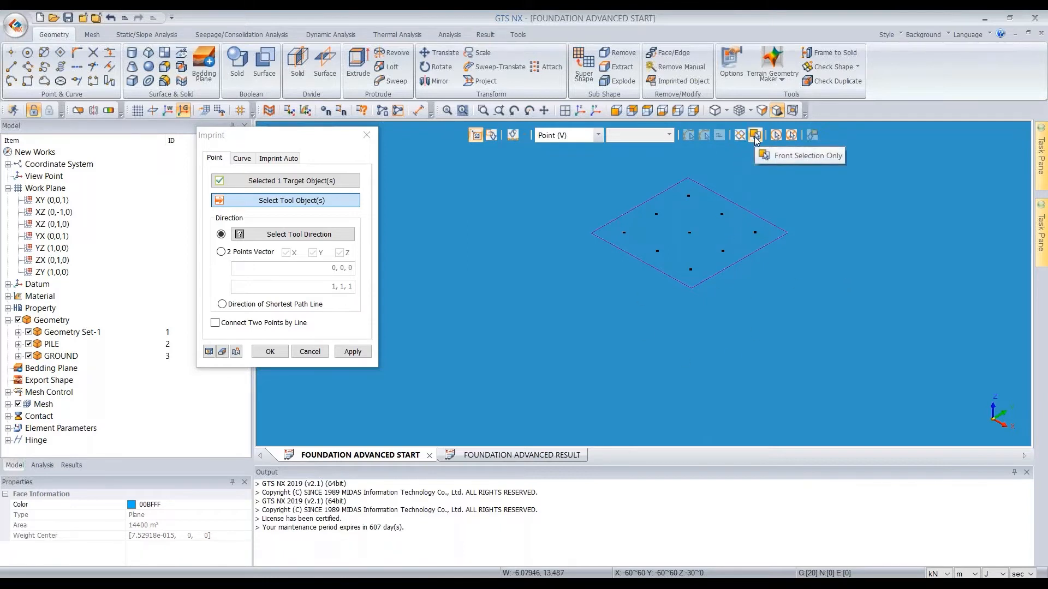
{"action": "left_click_drag", "start_coordinate": [780, 181], "coordinate": [615, 275]}
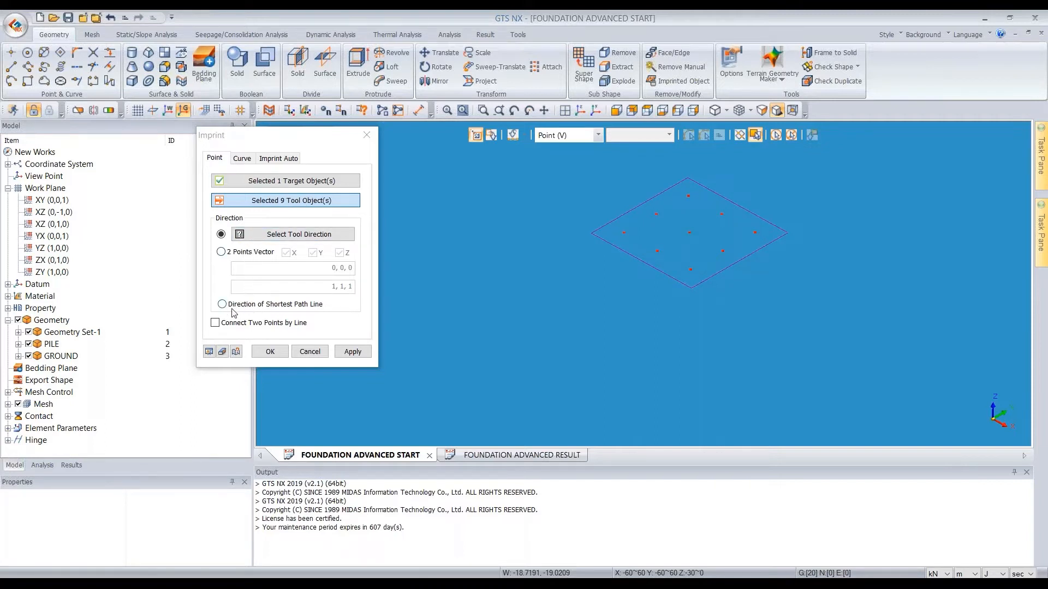
{"action": "left_click", "coordinate": [270, 305]}
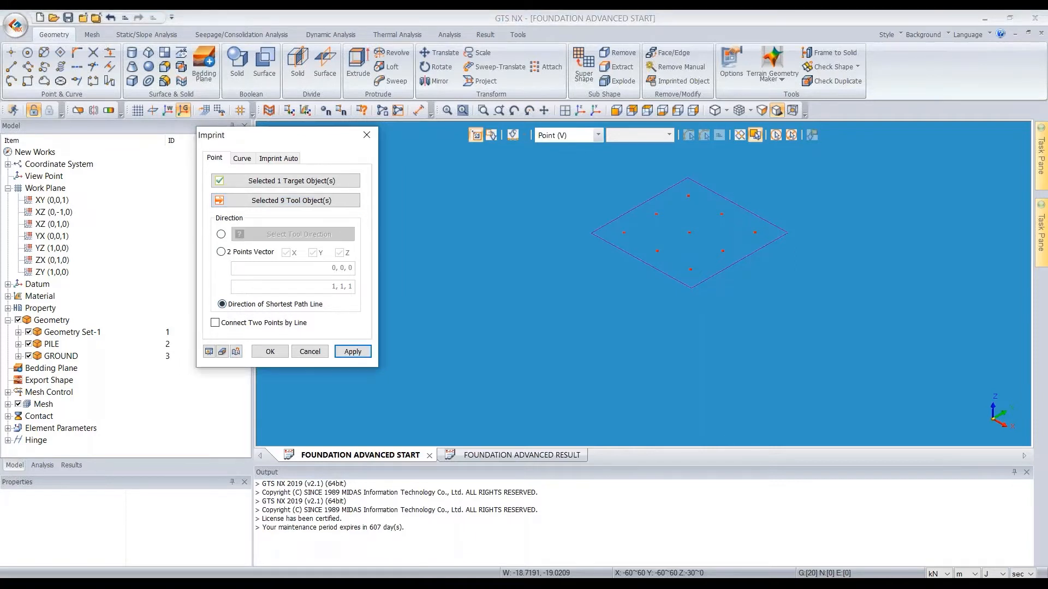
{"action": "left_click", "coordinate": [353, 351]}
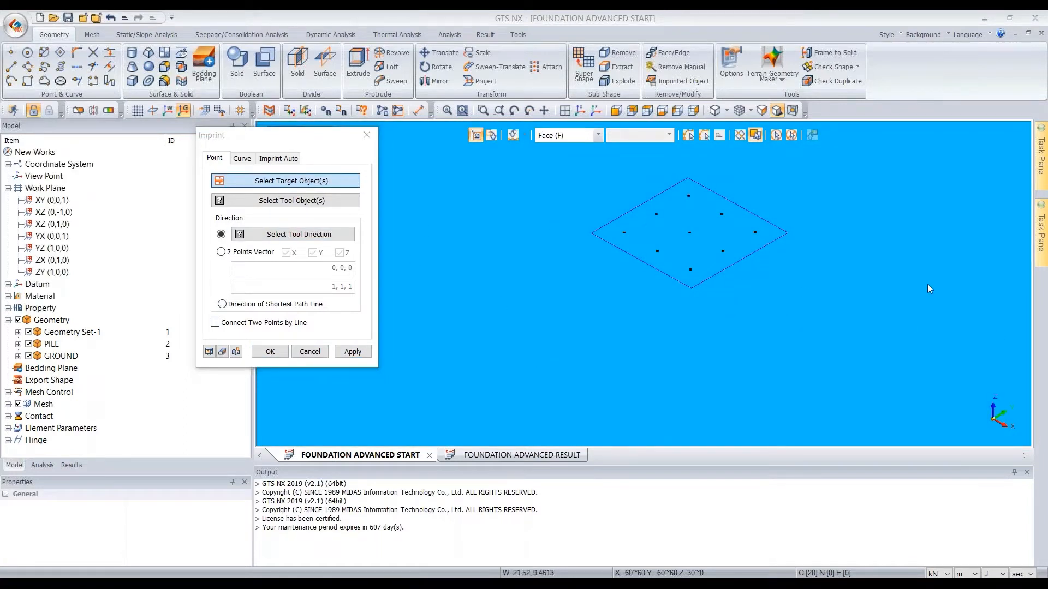
Step: Imprint the four raft outline edges as curves onto the ground box's upper face, using Direction of Shortest Path Line
{"action": "left_click", "coordinate": [242, 157]}
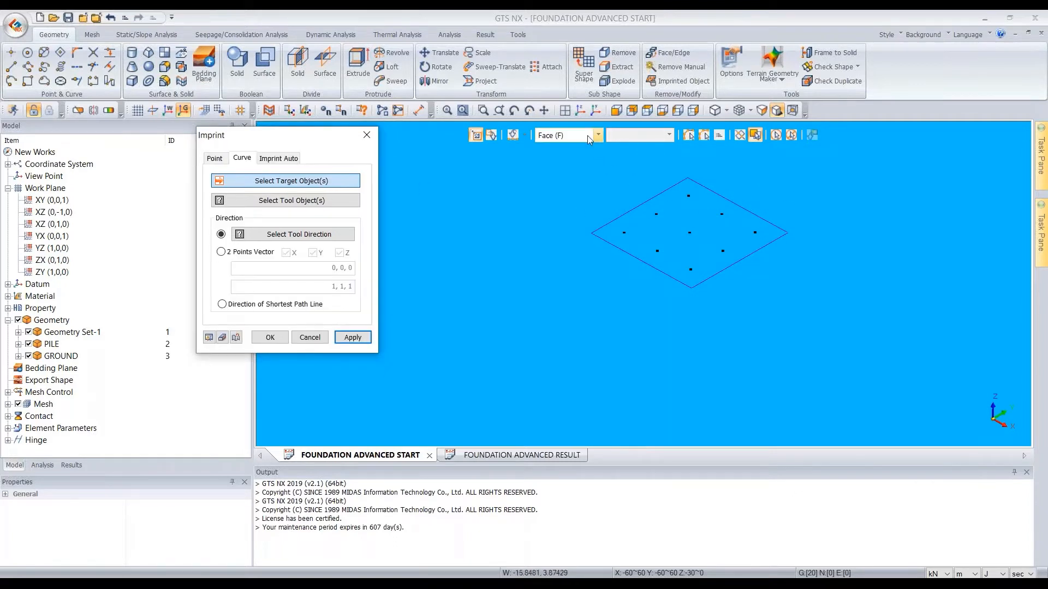
{"action": "left_click", "coordinate": [598, 180]}
{"action": "left_click", "coordinate": [451, 190]}
{"action": "left_click", "coordinate": [595, 185]}
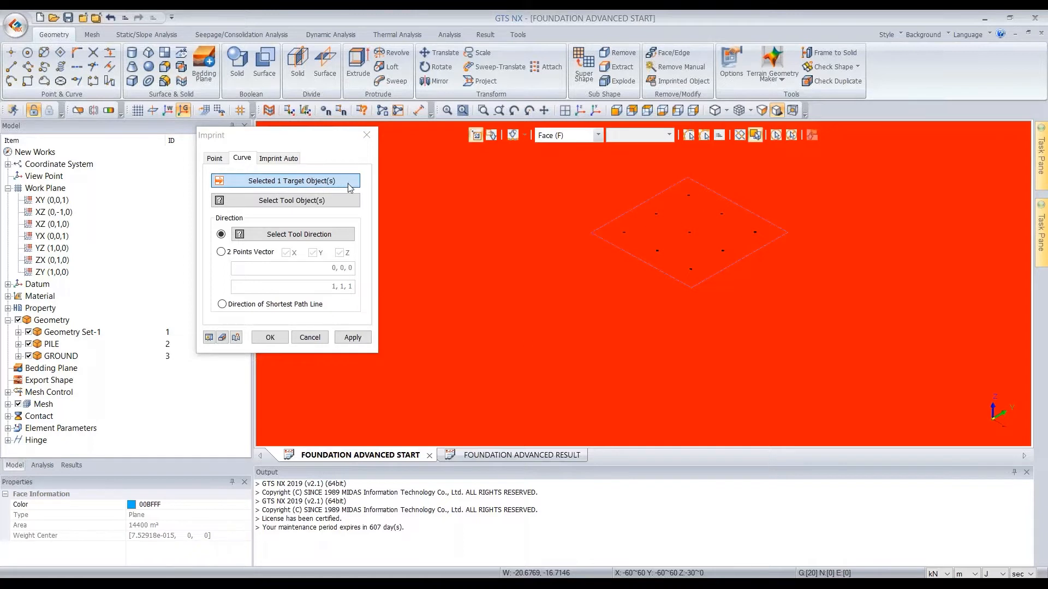
{"action": "left_click", "coordinate": [320, 202]}
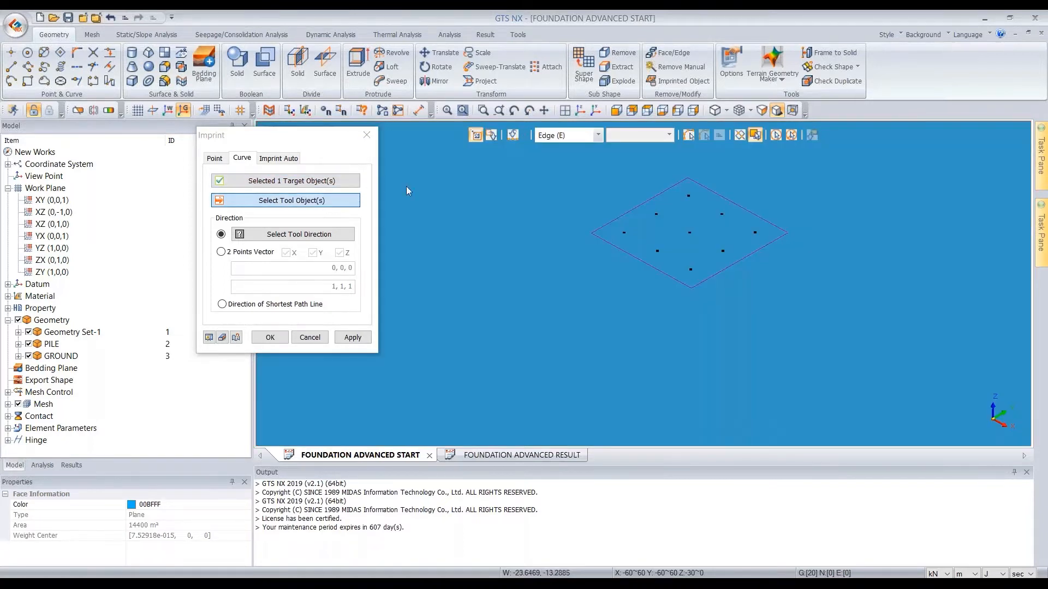
{"action": "left_click", "coordinate": [662, 194]}
{"action": "left_click", "coordinate": [720, 195]}
{"action": "left_click", "coordinate": [758, 249]}
{"action": "left_click", "coordinate": [644, 263]}
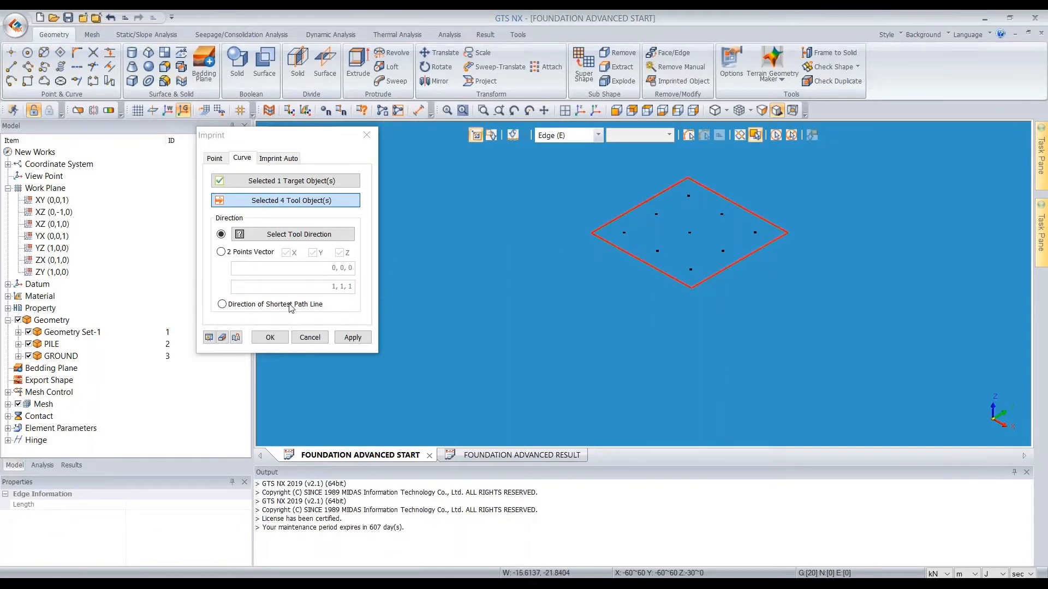
{"action": "left_click", "coordinate": [234, 306]}
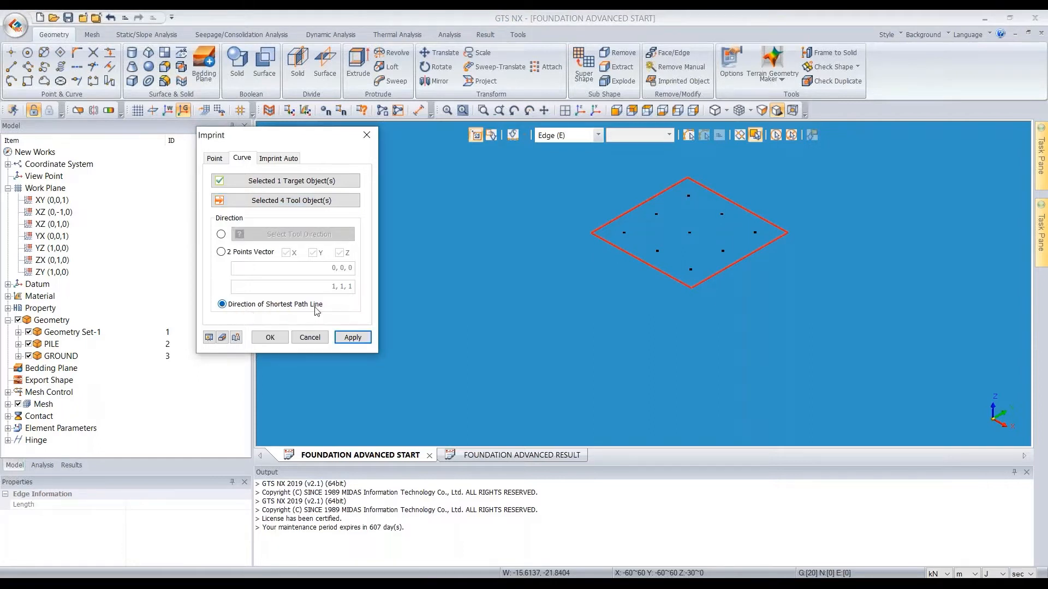
{"action": "left_click", "coordinate": [275, 340]}
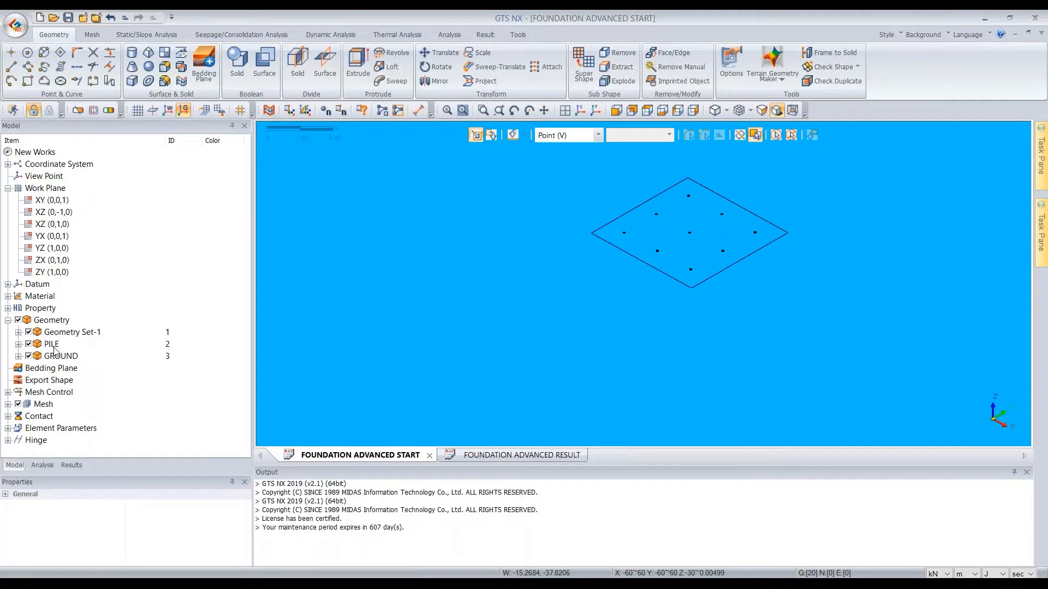
Step: Hide the original points and curve in Geometry Set-1 and inspect the imprints on the ground box's upper face
{"action": "double_click", "coordinate": [53, 346]}
{"action": "double_click", "coordinate": [65, 331]}
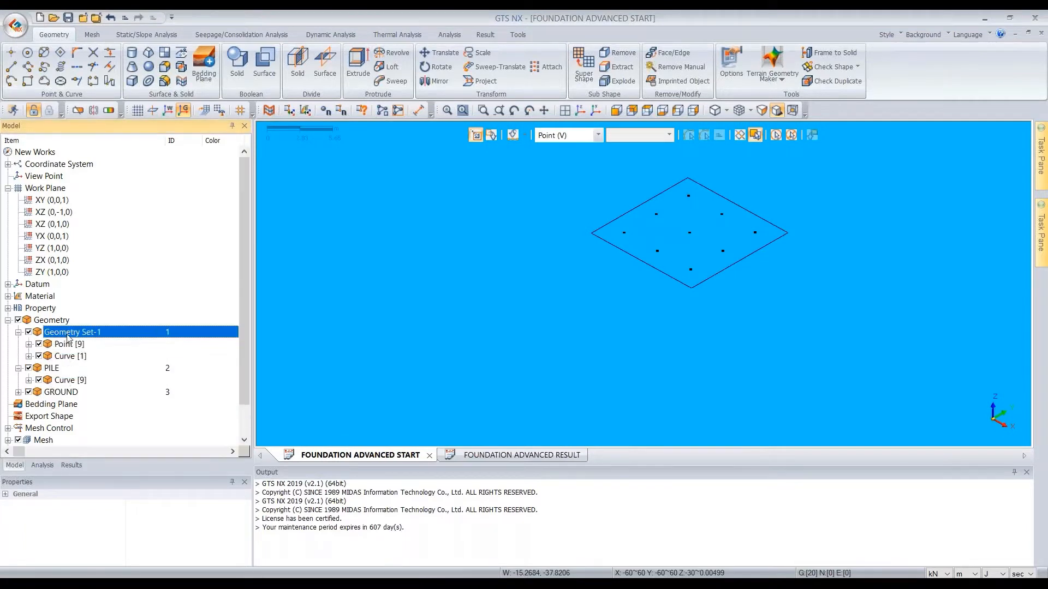
{"action": "scroll", "coordinate": [60, 351], "scroll_direction": "down", "scroll_amount": 1}
{"action": "left_click", "coordinate": [39, 307]}
{"action": "left_click", "coordinate": [39, 319]}
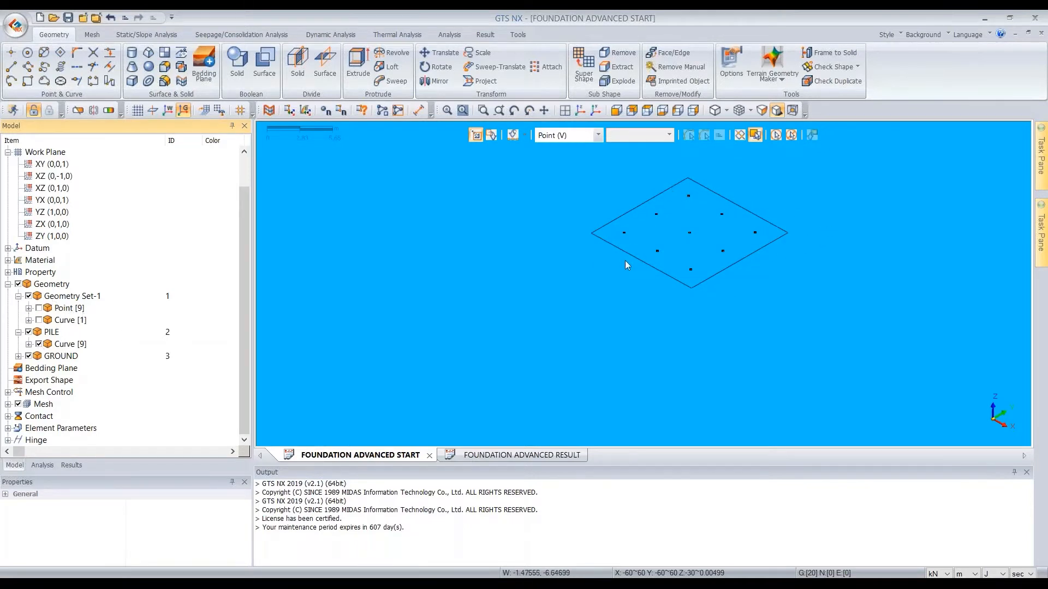
{"action": "scroll", "coordinate": [623, 317], "scroll_direction": "down", "scroll_amount": 10}
{"action": "middle_click_drag", "start_coordinate": [683, 284], "coordinate": [625, 309]}
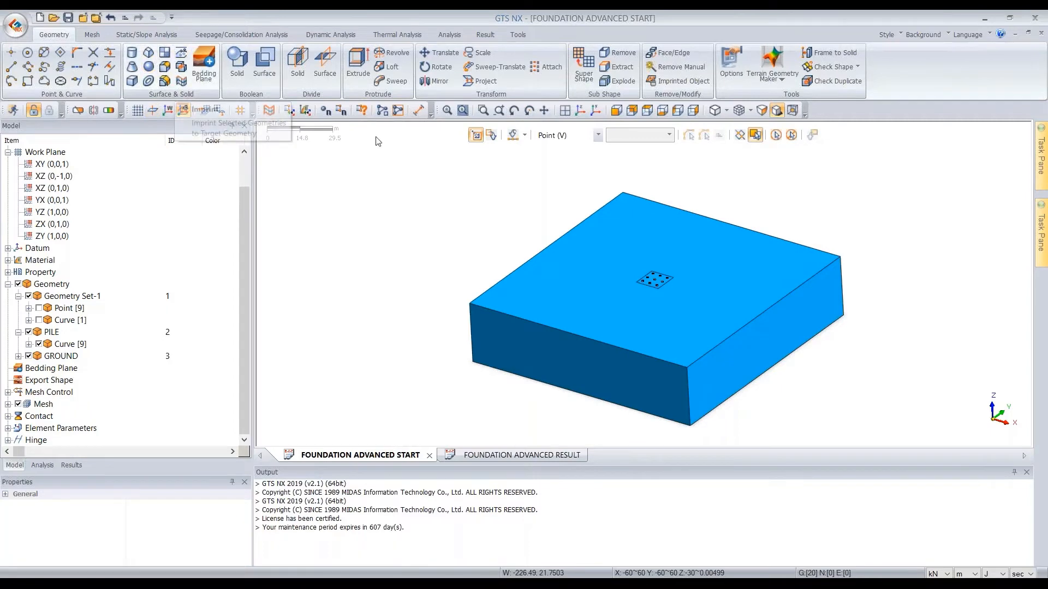
{"action": "middle_click_drag", "start_coordinate": [527, 213], "coordinate": [743, 300]}
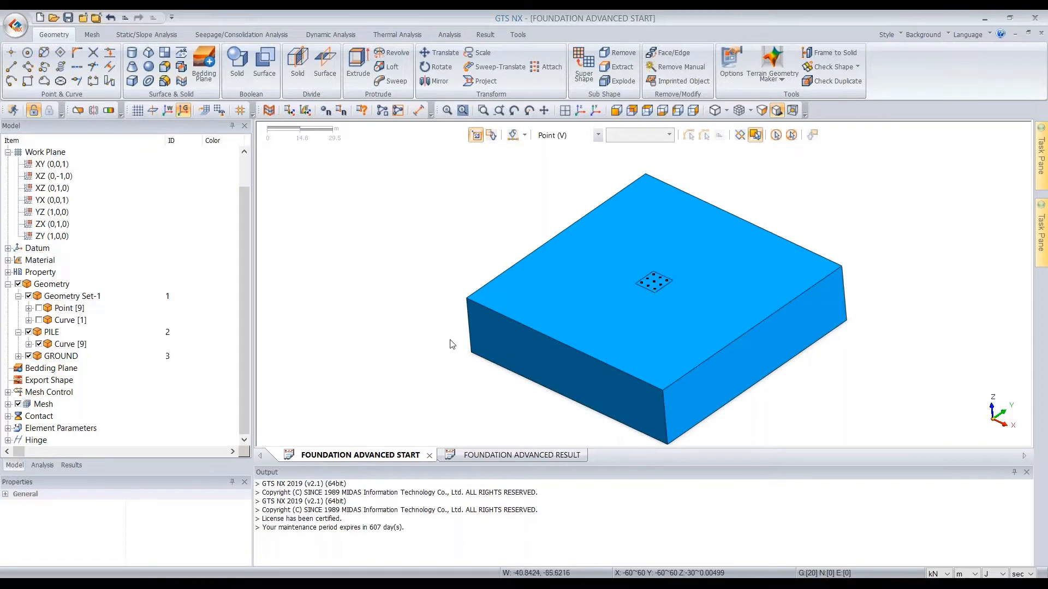
Step: Delete the original nine points and the rectangle curve from Geometry Set-1
{"action": "left_click", "coordinate": [69, 308]}
{"action": "left_click", "coordinate": [71, 320], "text": "shift"}
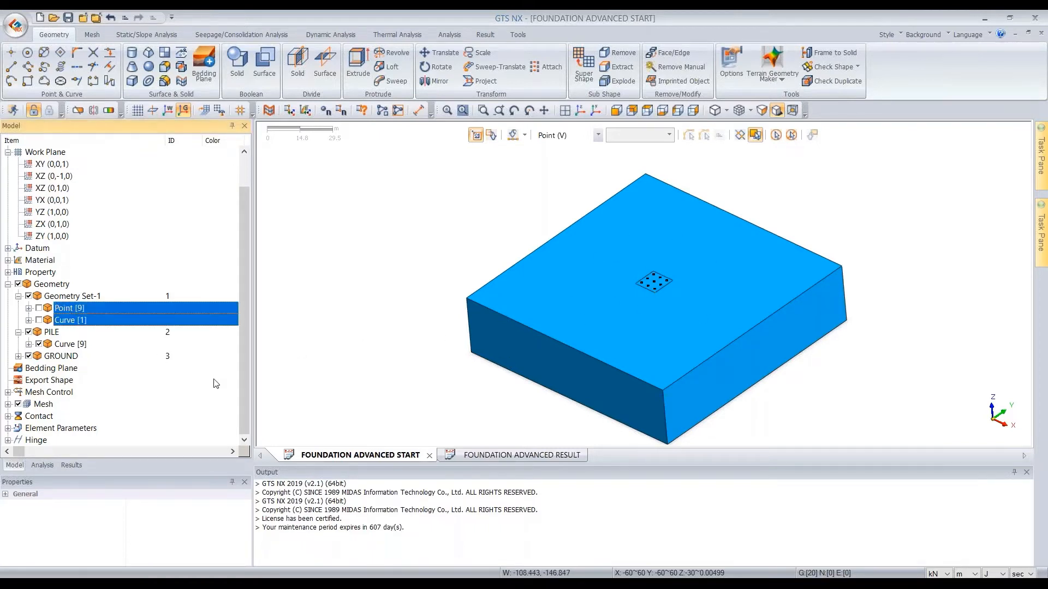
{"action": "key", "text": "Delete"}
{"action": "key", "text": "Return"}
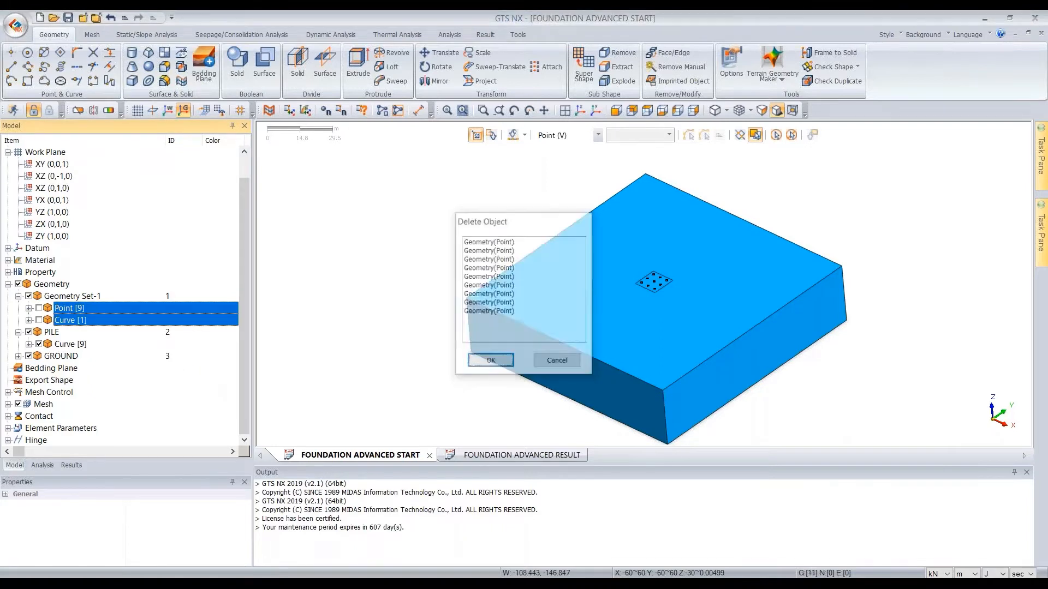
{"action": "key", "text": "Delete"}
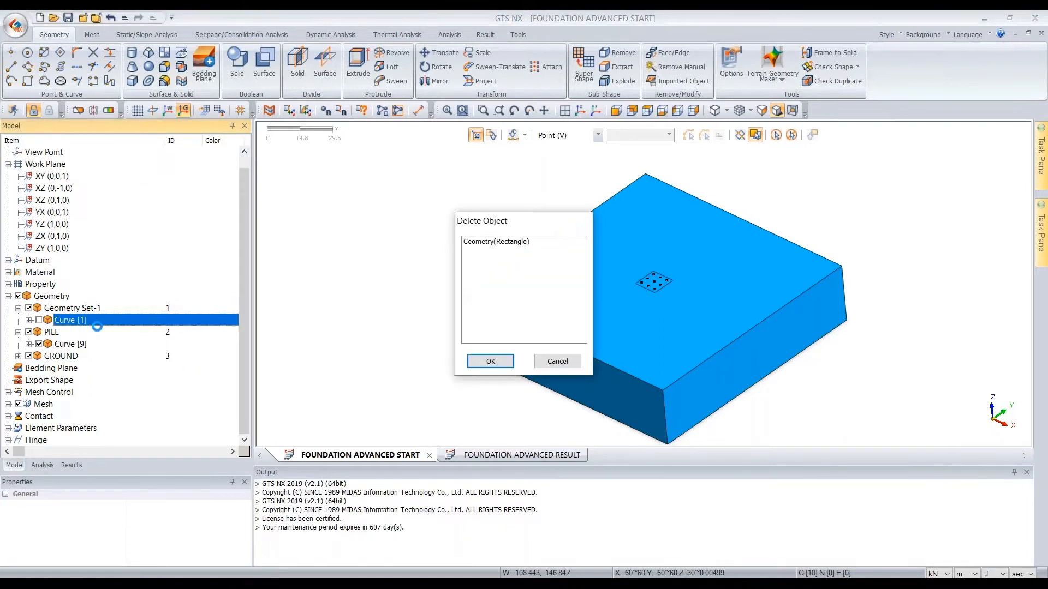
{"action": "key", "text": "Return"}
Step: Review the contents of the PILE and GROUND geometry sets, temporarily hiding the ground solid to inspect the piles
{"action": "double_click", "coordinate": [50, 333]}
{"action": "double_click", "coordinate": [48, 343]}
{"action": "double_click", "coordinate": [57, 370]}
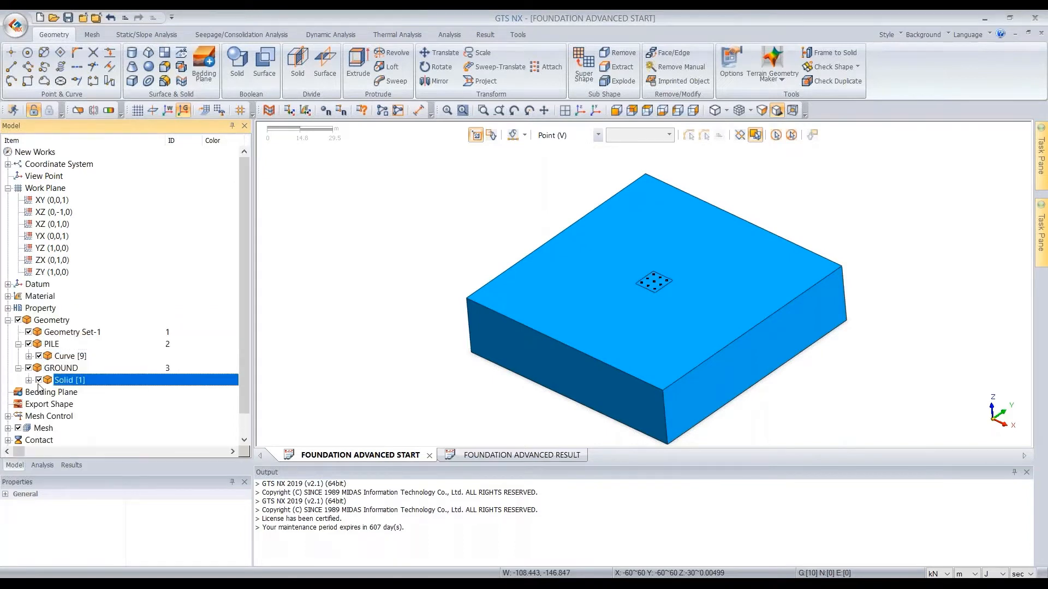
{"action": "left_click", "coordinate": [40, 380]}
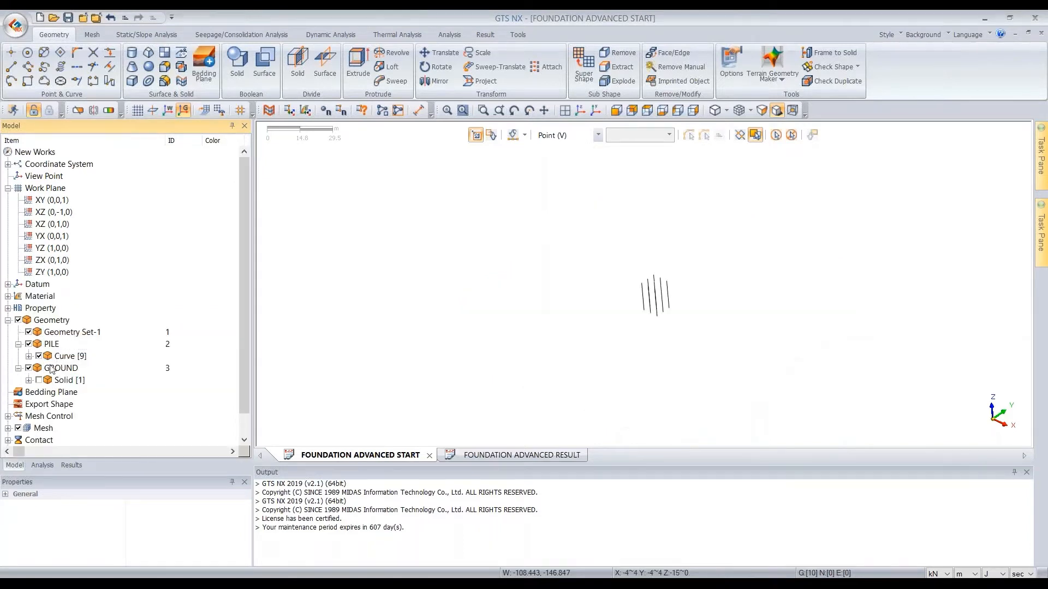
{"action": "left_click", "coordinate": [39, 380]}
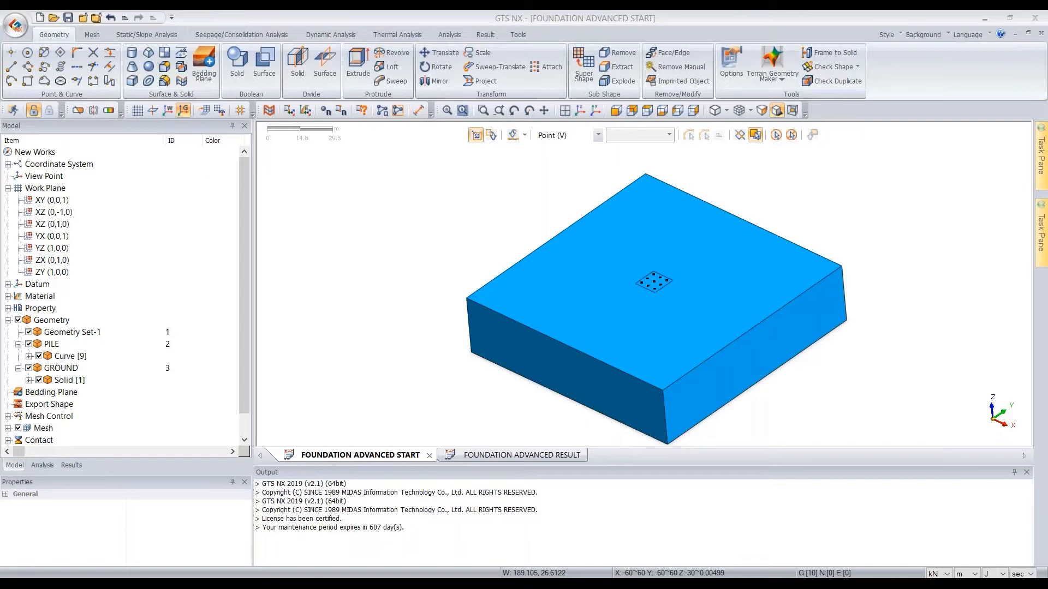
Step: Apply an edge size control to the four raft outline edges, using Interval Length with a 1 m mesh size
{"action": "middle_click_drag", "start_coordinate": [713, 211], "coordinate": [680, 322]}
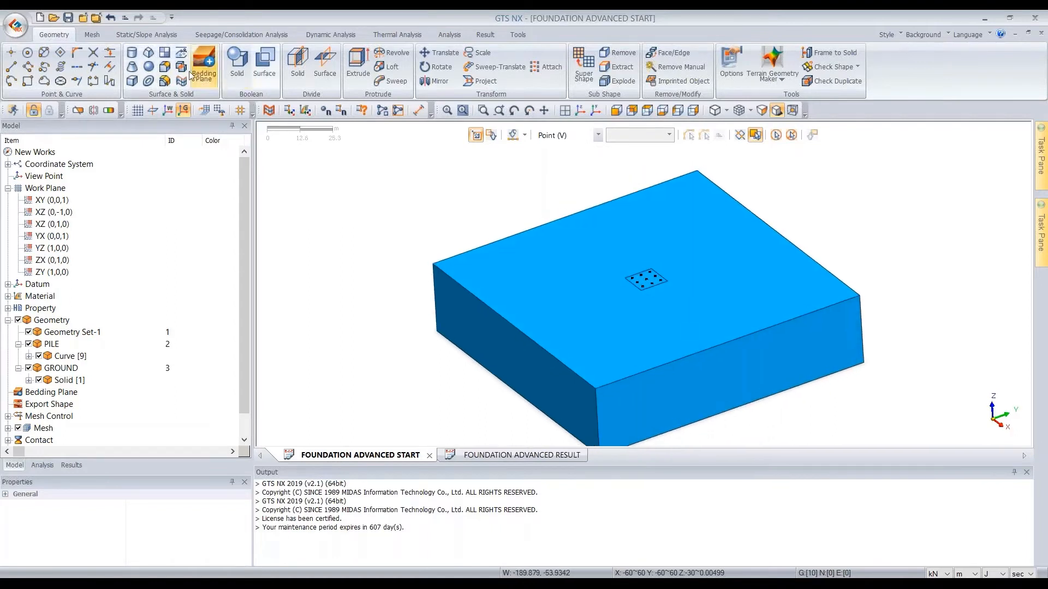
{"action": "left_click", "coordinate": [103, 37]}
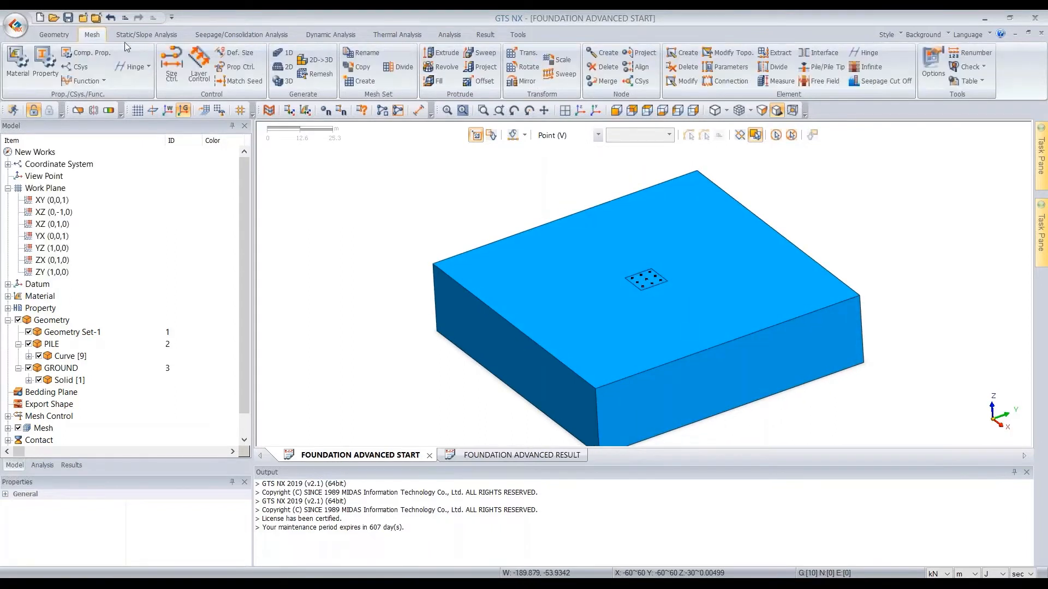
{"action": "left_click", "coordinate": [175, 67]}
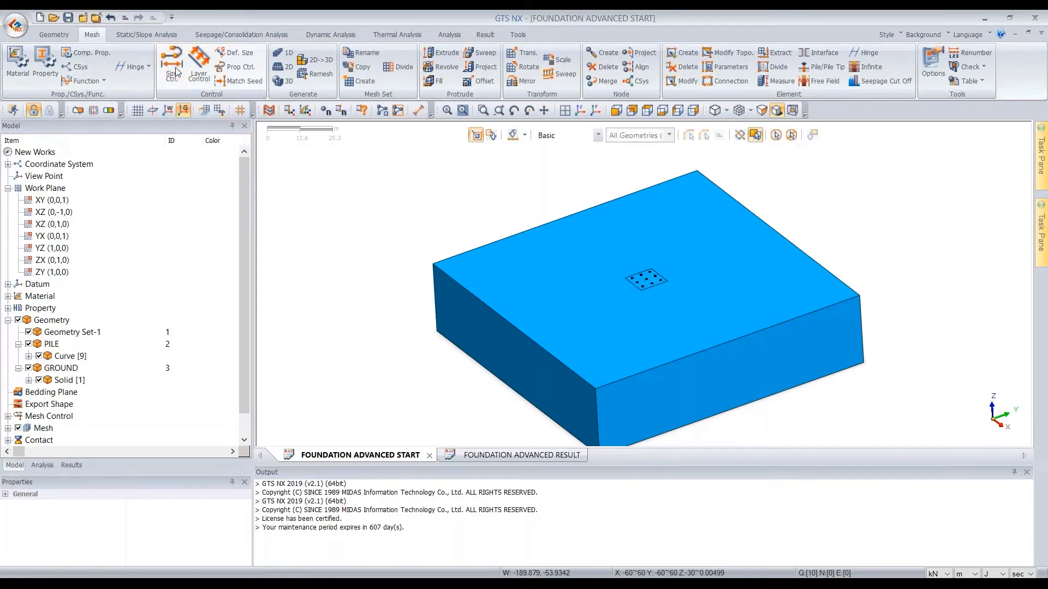
{"action": "left_click_drag", "start_coordinate": [107, 127], "coordinate": [260, 132]}
{"action": "middle_click_drag", "start_coordinate": [637, 346], "coordinate": [654, 291]}
{"action": "scroll", "coordinate": [653, 290], "scroll_direction": "up", "scroll_amount": 5}
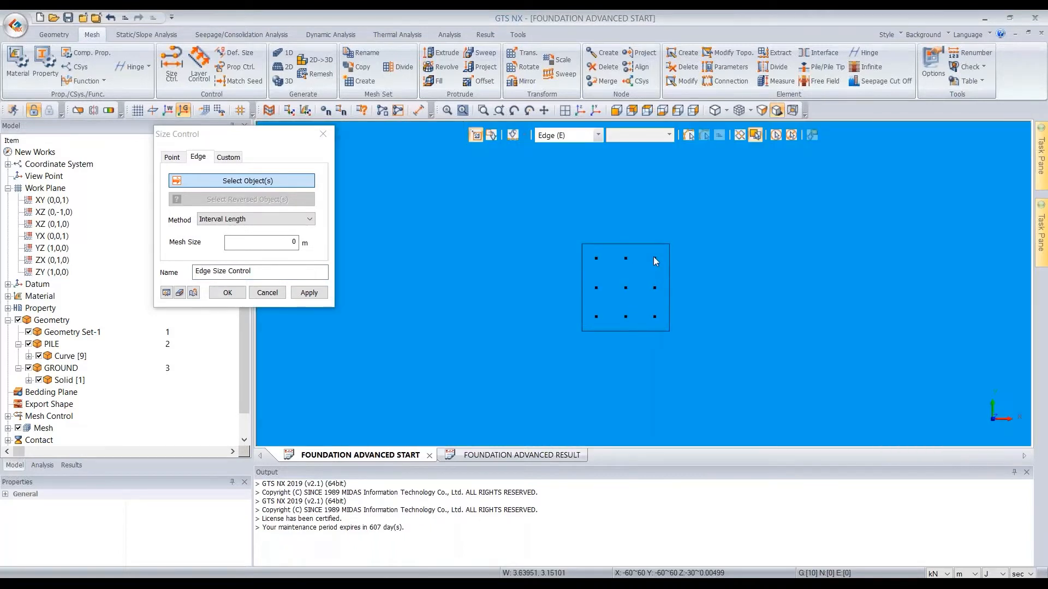
{"action": "left_click", "coordinate": [593, 242]}
{"action": "left_click", "coordinate": [563, 326]}
{"action": "left_click", "coordinate": [664, 344]}
{"action": "double_click", "coordinate": [291, 242]}
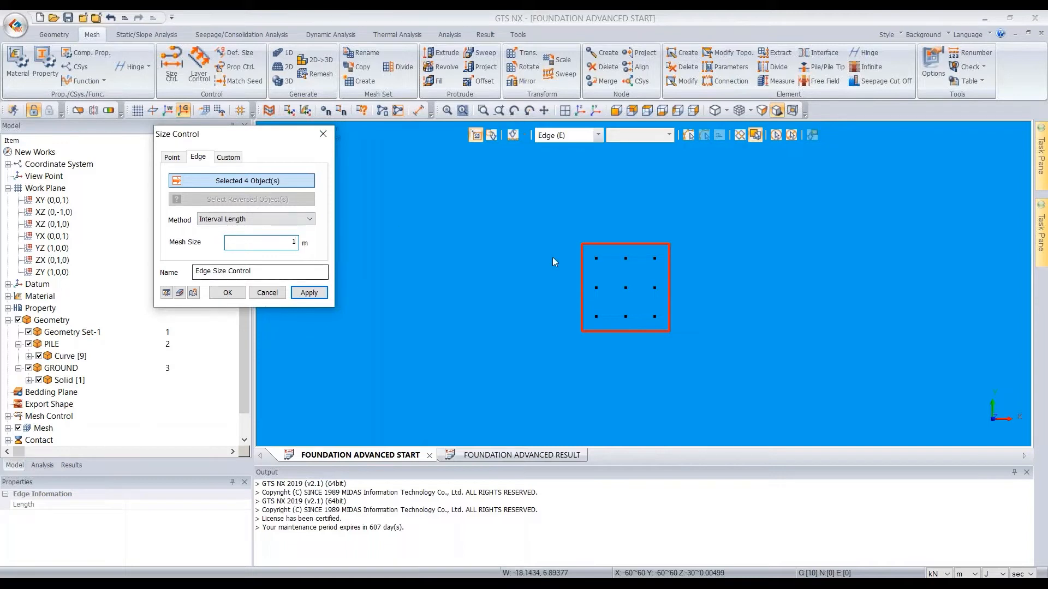
{"action": "left_click", "coordinate": [228, 293]}
Step: Inspect the mesh seeds on the raft outline and try to measure their spacing from one corner
{"action": "middle_click_drag", "start_coordinate": [585, 319], "coordinate": [639, 233]}
{"action": "scroll", "coordinate": [640, 224], "scroll_direction": "up", "scroll_amount": 6}
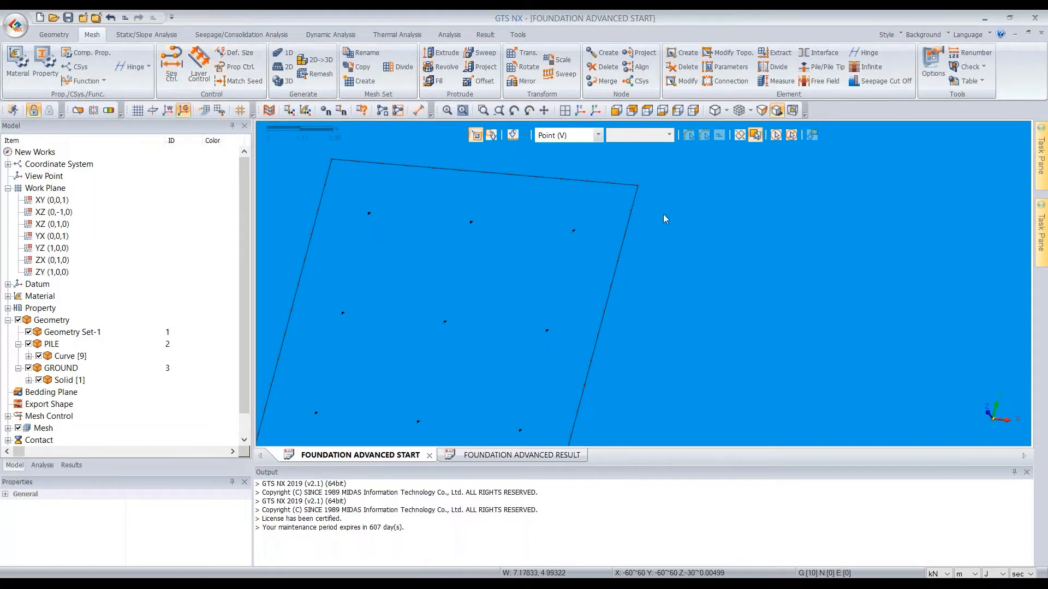
{"action": "key", "text": "ctrl+m"}
{"action": "left_click", "coordinate": [643, 188]}
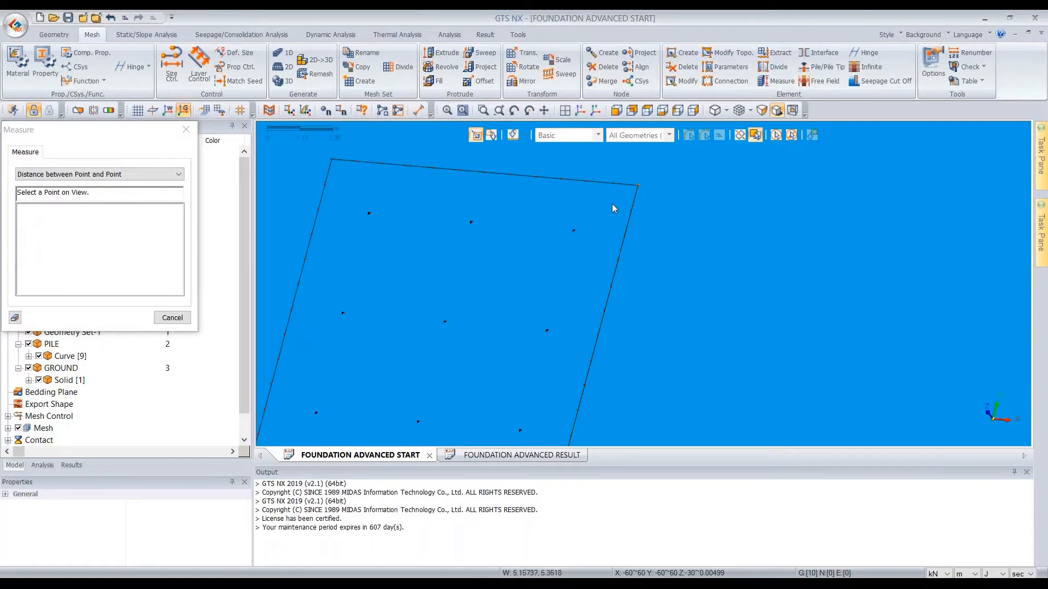
{"action": "key", "text": "Escape"}
{"action": "scroll", "coordinate": [623, 246], "scroll_direction": "down", "scroll_amount": 4}
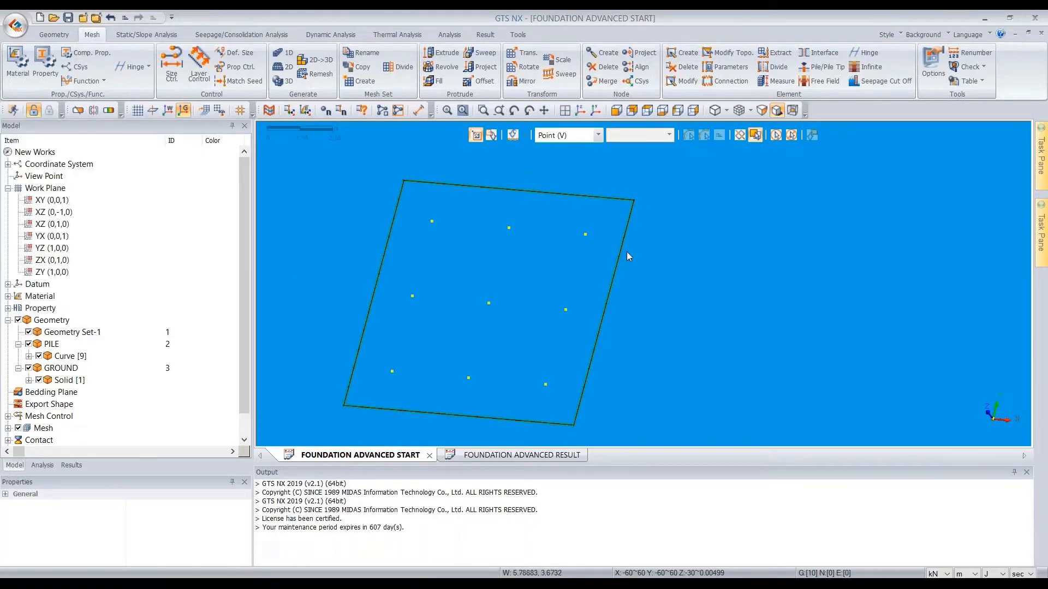
{"action": "scroll", "coordinate": [797, 294], "scroll_direction": "down", "scroll_amount": 3}
{"action": "middle_click_drag", "start_coordinate": [602, 408], "coordinate": [884, 236], "text": "ctrl"}
{"action": "middle_click_drag", "start_coordinate": [750, 335], "coordinate": [718, 335], "text": "ctrl"}
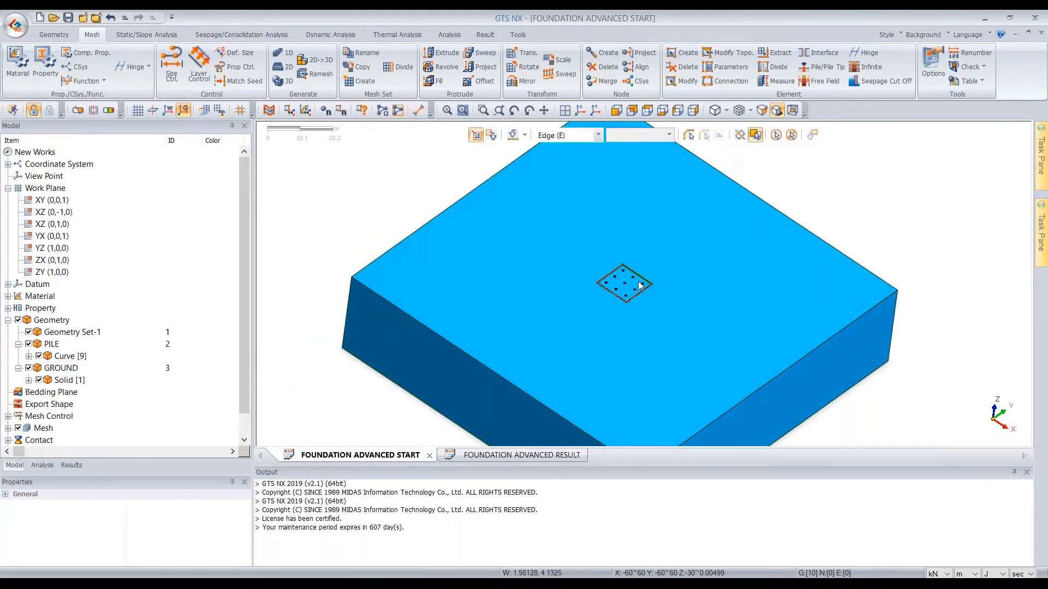
Step: Retry a point-to-point distance measurement at the raft outline's corner and clear the accidental selection of the ground box
{"action": "scroll", "coordinate": [653, 285], "scroll_direction": "up", "scroll_amount": 8}
{"action": "key", "text": "m"}
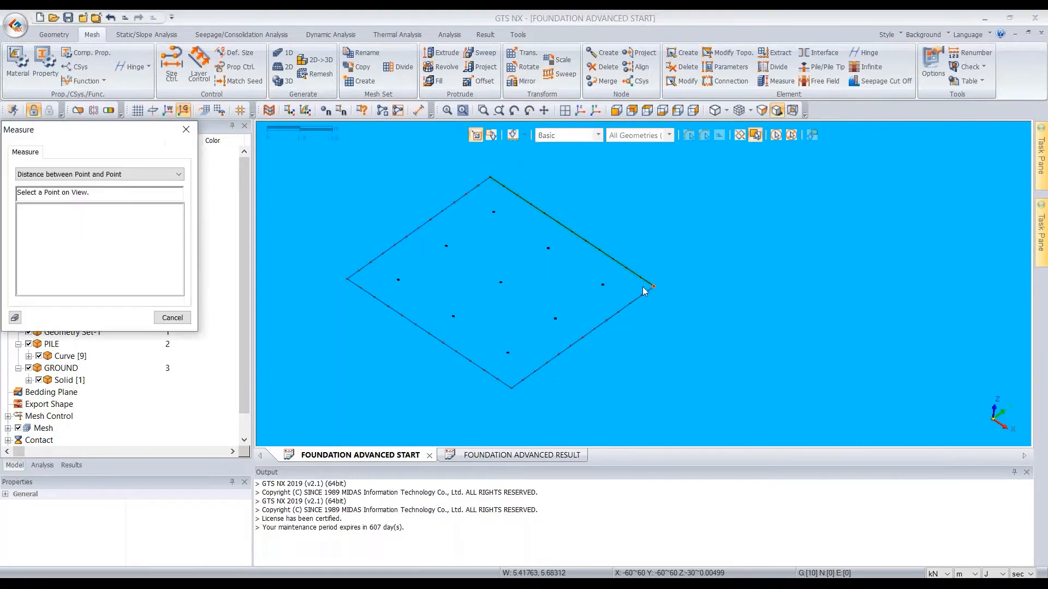
{"action": "left_click", "coordinate": [643, 295]}
{"action": "key", "text": "Escape"}
{"action": "left_click", "coordinate": [665, 335]}
{"action": "scroll", "coordinate": [662, 316], "scroll_direction": "down", "scroll_amount": 1}
{"action": "scroll", "coordinate": [665, 314], "scroll_direction": "down", "scroll_amount": 6}
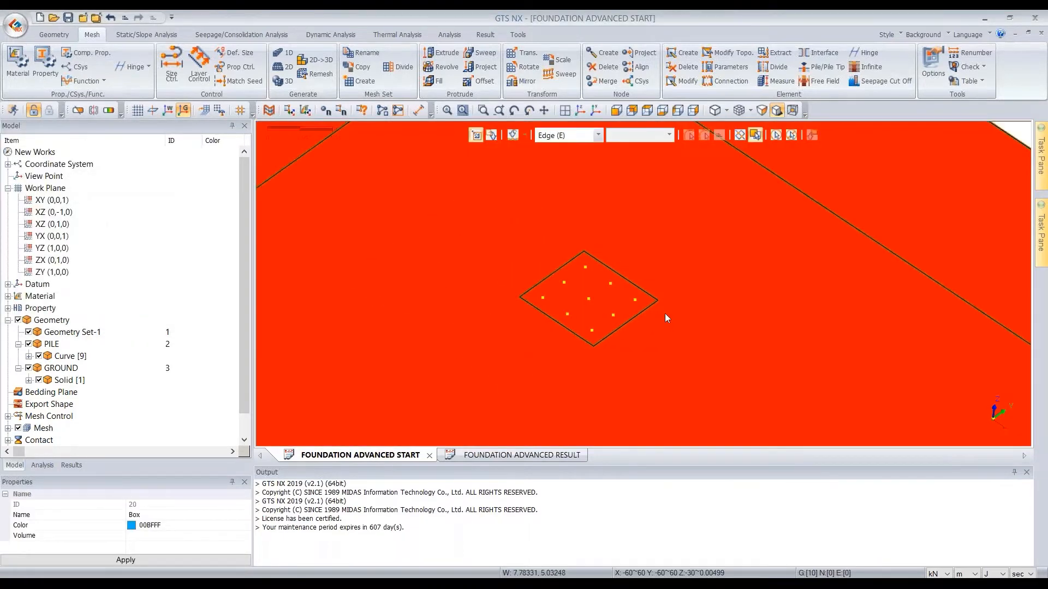
{"action": "key", "text": "Escape"}
Step: Try to measure the seed spacing along a raft outline edge, starting from a seed partway along it
{"action": "middle_click_drag", "start_coordinate": [709, 253], "coordinate": [661, 286]}
{"action": "scroll", "coordinate": [661, 292], "scroll_direction": "up", "scroll_amount": 8}
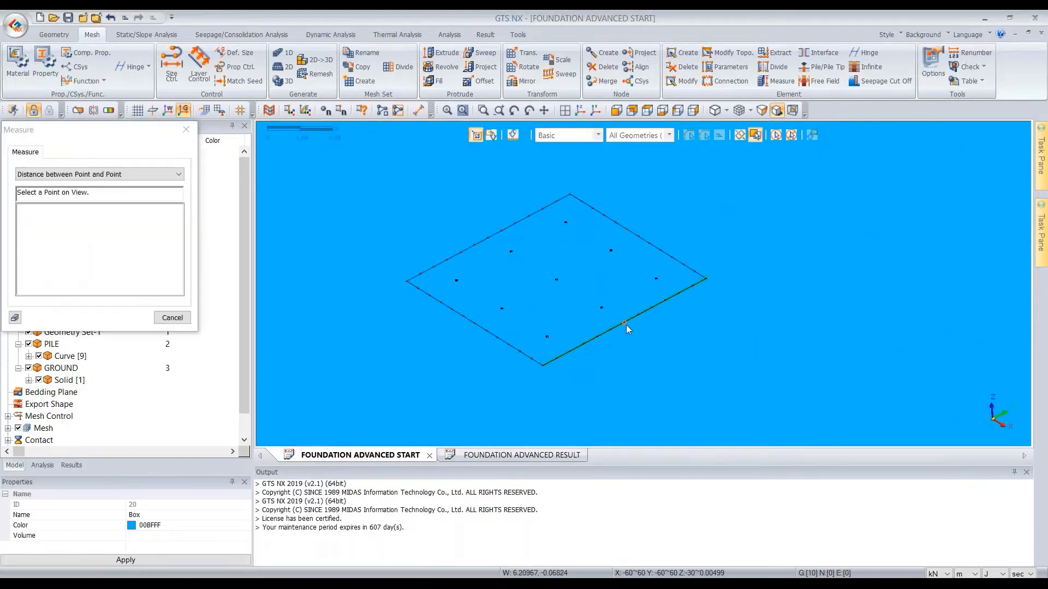
{"action": "left_click", "coordinate": [625, 322]}
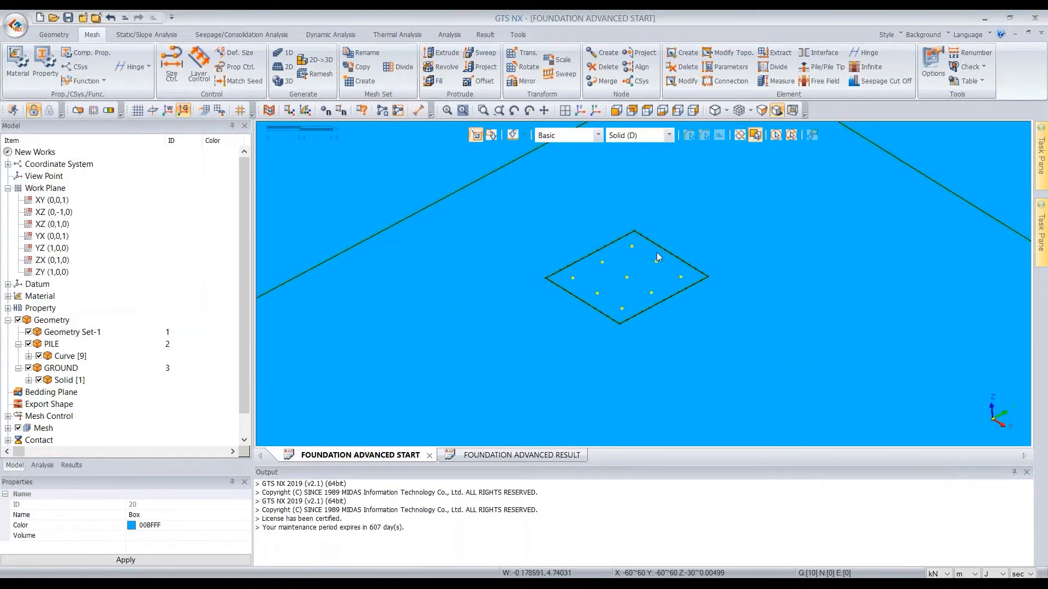
{"action": "scroll", "coordinate": [657, 252], "scroll_direction": "down", "scroll_amount": 5}
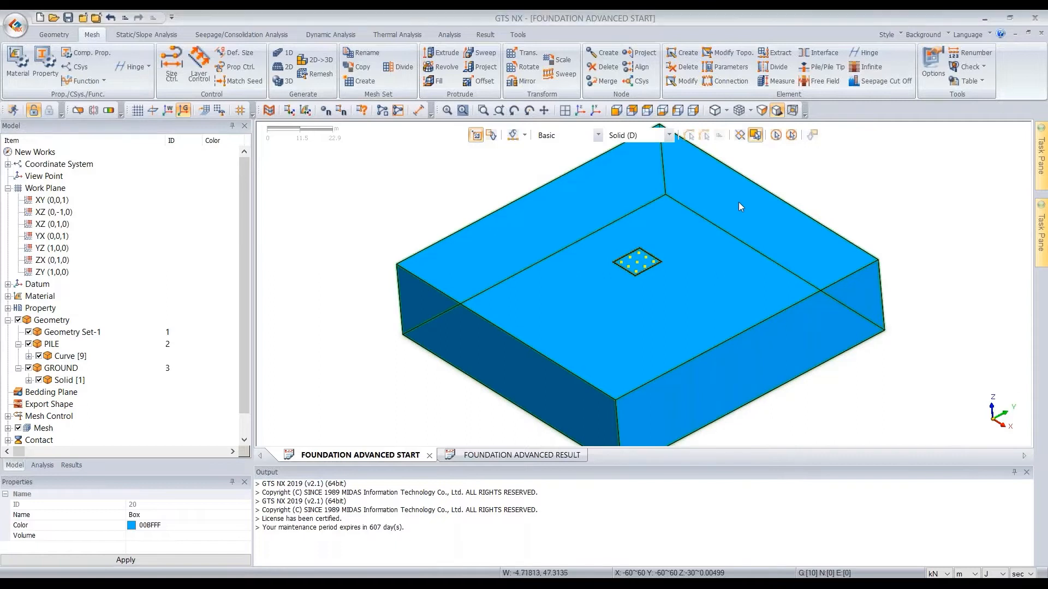
{"action": "scroll", "coordinate": [736, 203], "scroll_direction": "down", "scroll_amount": 4}
Step: Select the ground solid for automatic solid mesh generation and set the element size to 10
{"action": "left_click", "coordinate": [583, 142]}
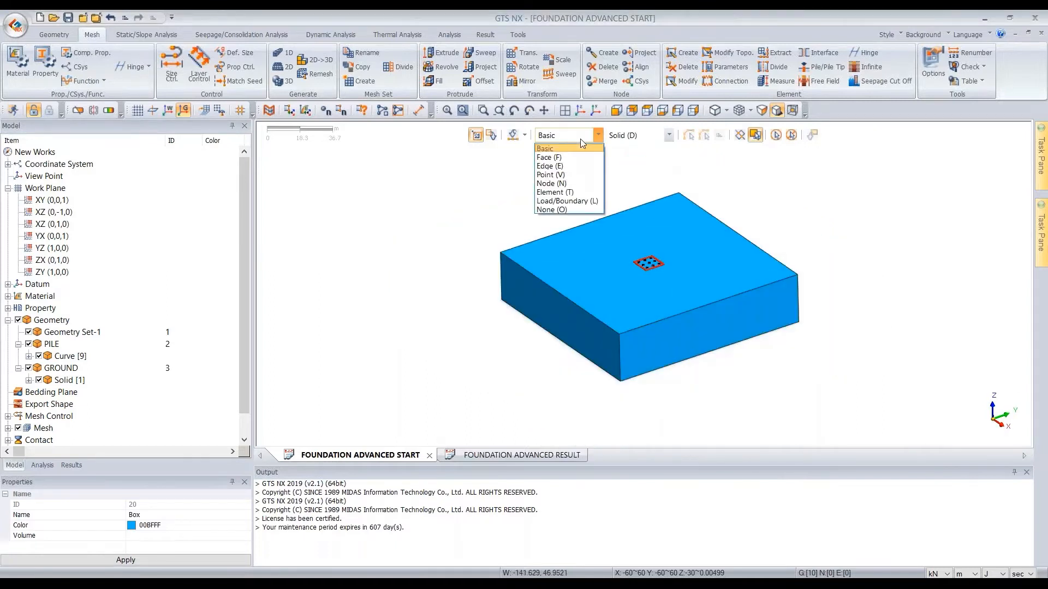
{"action": "left_click", "coordinate": [710, 188]}
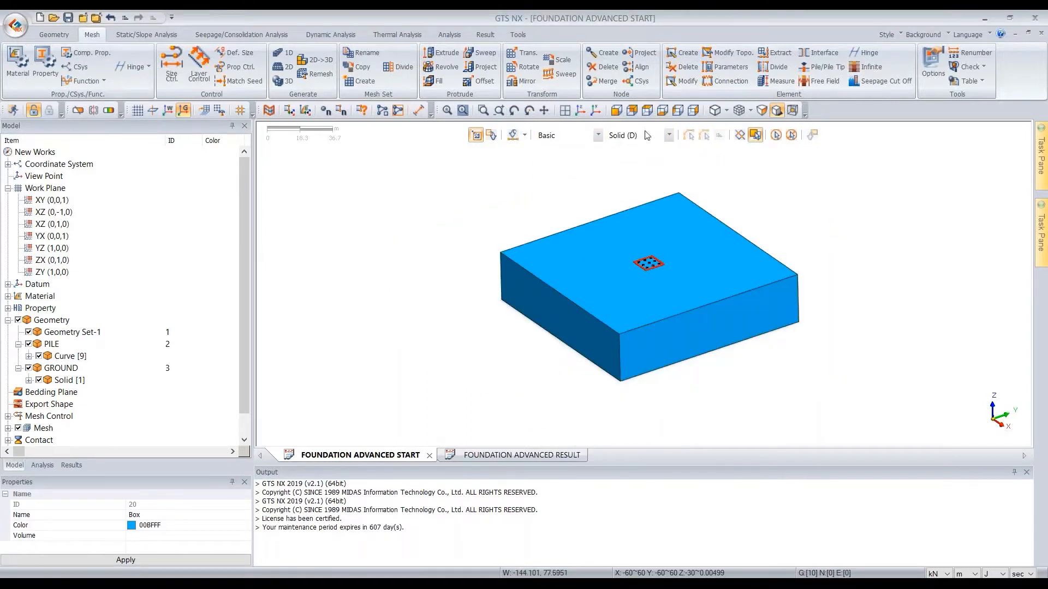
{"action": "left_click", "coordinate": [614, 339]}
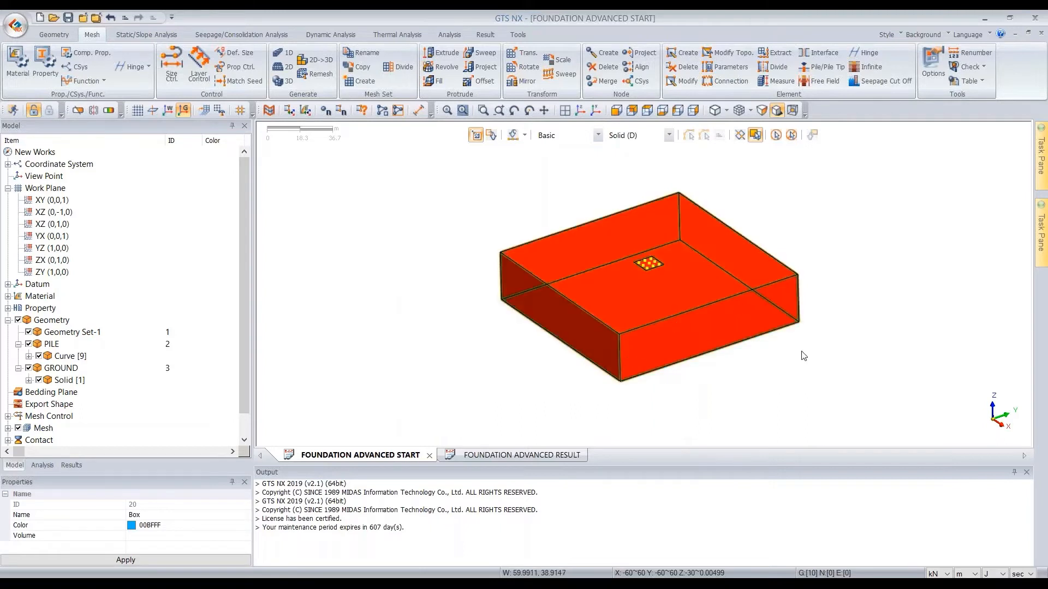
{"action": "right_click", "coordinate": [819, 232]}
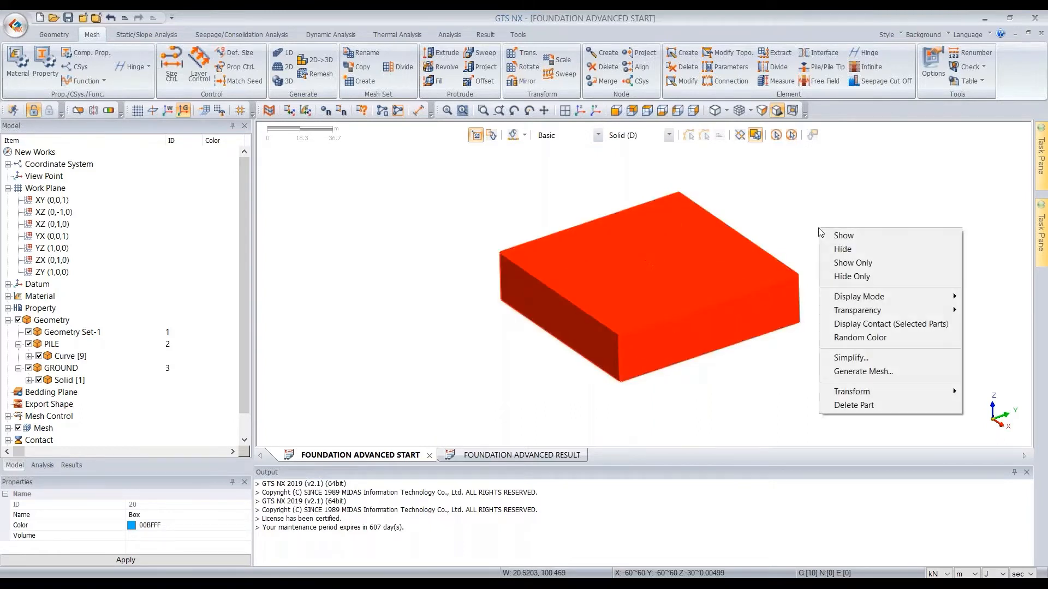
{"action": "left_click", "coordinate": [878, 371]}
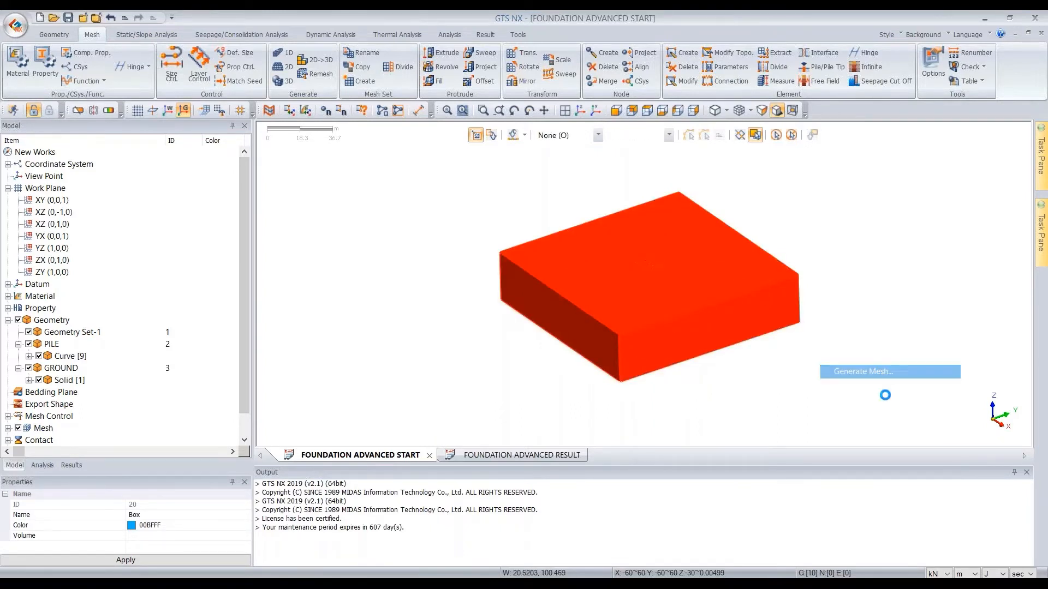
{"action": "left_click_drag", "start_coordinate": [932, 236], "coordinate": [851, 155]}
{"action": "left_click_drag", "start_coordinate": [861, 232], "coordinate": [917, 231]}
{"action": "type", "text": "10"}
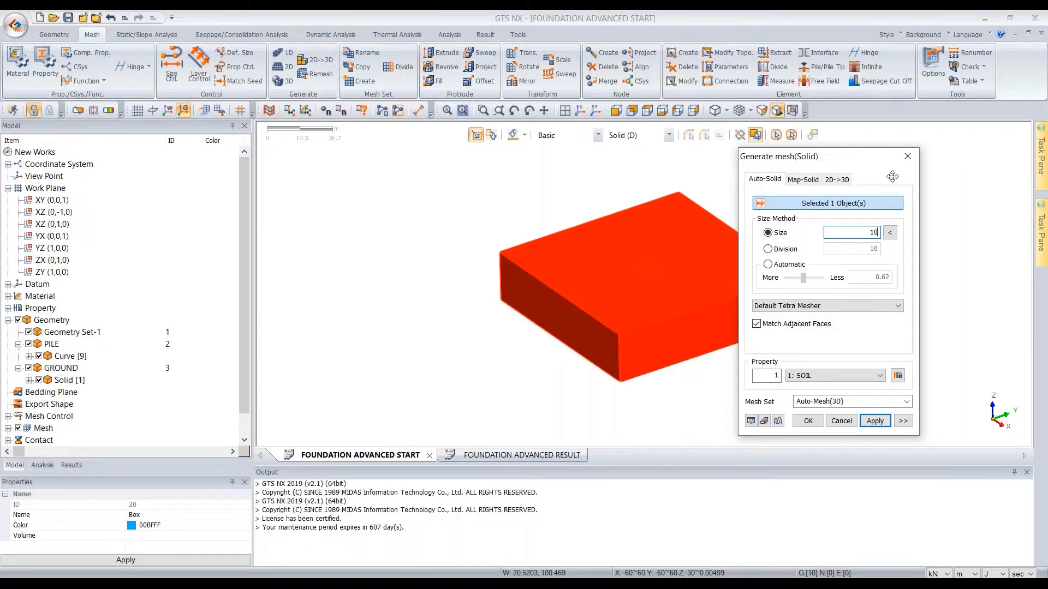
Step: Keep the property 1: SOIL, name the mesh set GROUND, and generate the solid mesh
{"action": "left_click", "coordinate": [824, 378]}
{"action": "left_click", "coordinate": [824, 378]}
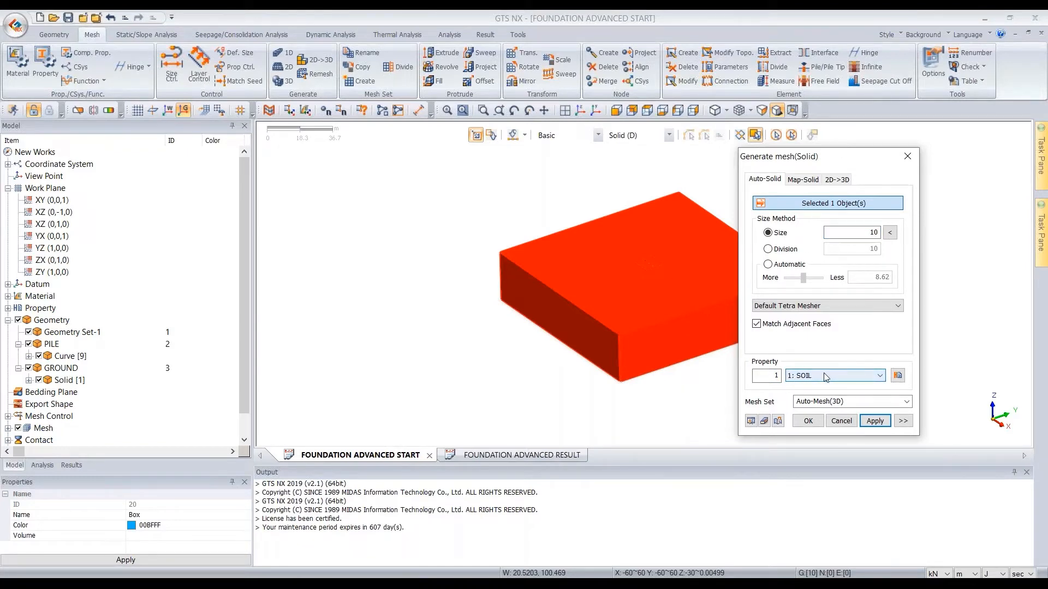
{"action": "double_click", "coordinate": [819, 401]}
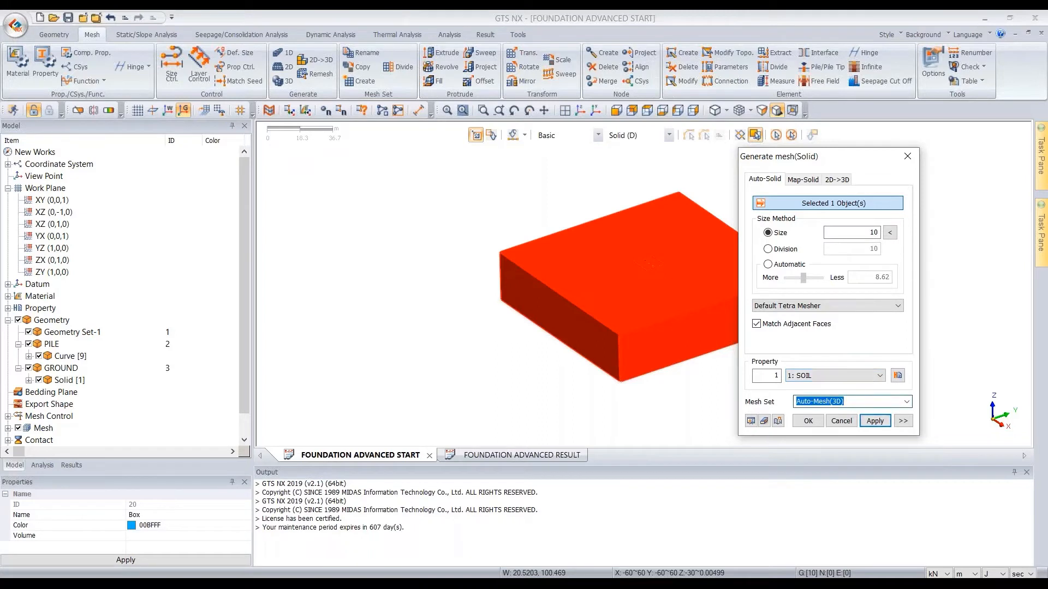
{"action": "type", "text": "GROUND"}
{"action": "left_click", "coordinate": [810, 423]}
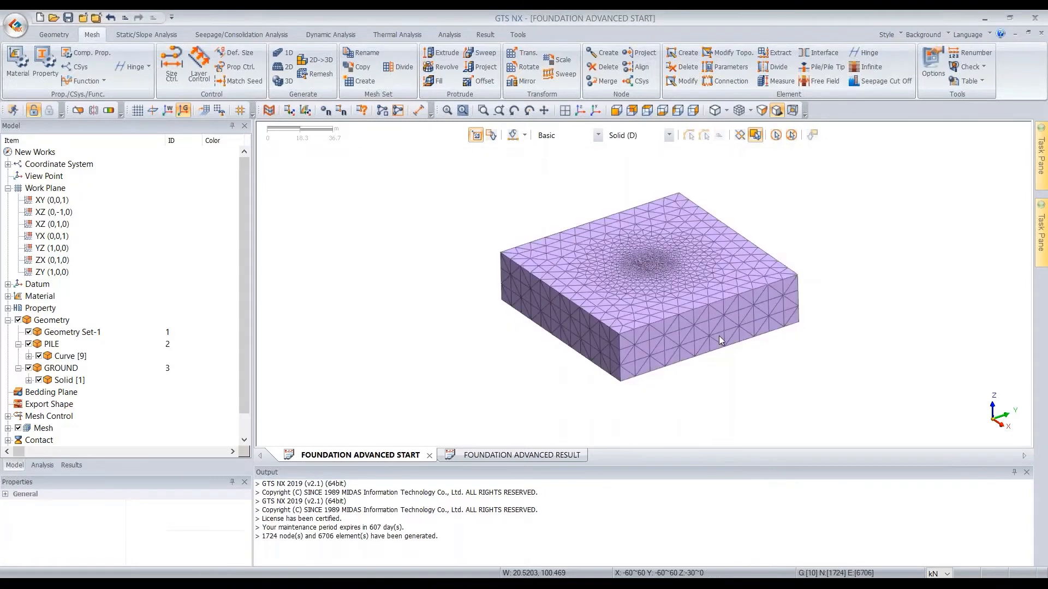
Step: Examine the mesh refinement around the raft area on the ground's upper face and its transition outward
{"action": "middle_click_drag", "start_coordinate": [719, 336], "coordinate": [620, 359], "text": "ctrl"}
{"action": "scroll", "coordinate": [619, 359], "scroll_direction": "up", "scroll_amount": 2}
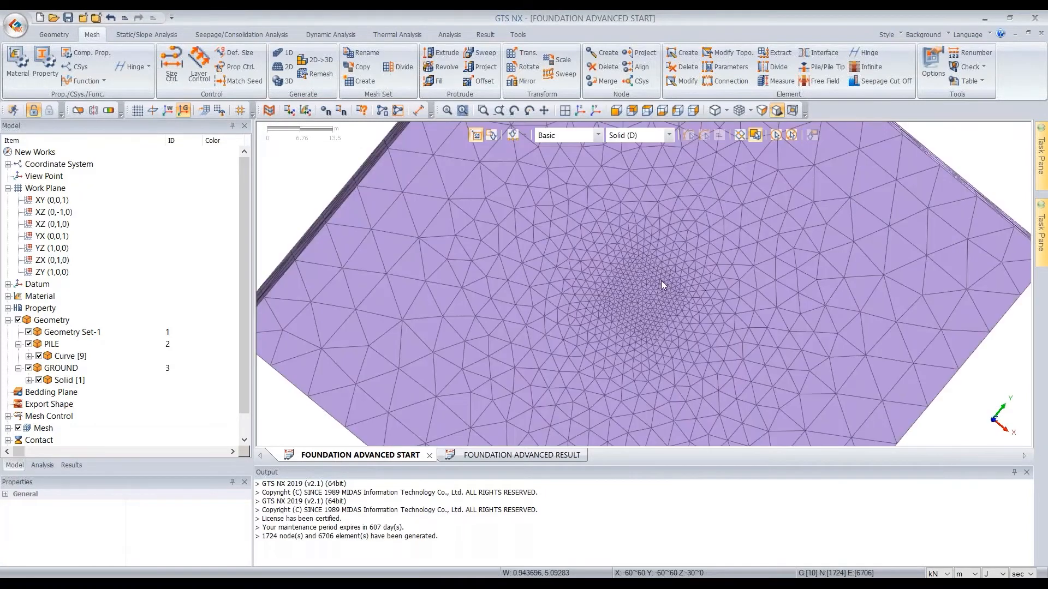
{"action": "scroll", "coordinate": [630, 269], "scroll_direction": "up", "scroll_amount": 1}
{"action": "scroll", "coordinate": [662, 224], "scroll_direction": "up", "scroll_amount": 1}
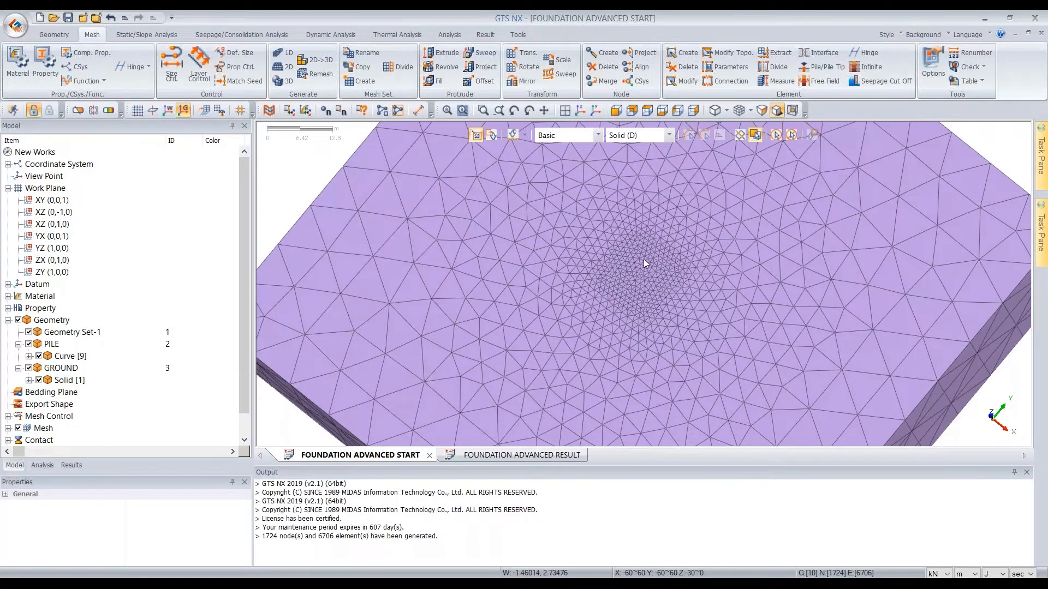
{"action": "scroll", "coordinate": [644, 259], "scroll_direction": "up", "scroll_amount": 4}
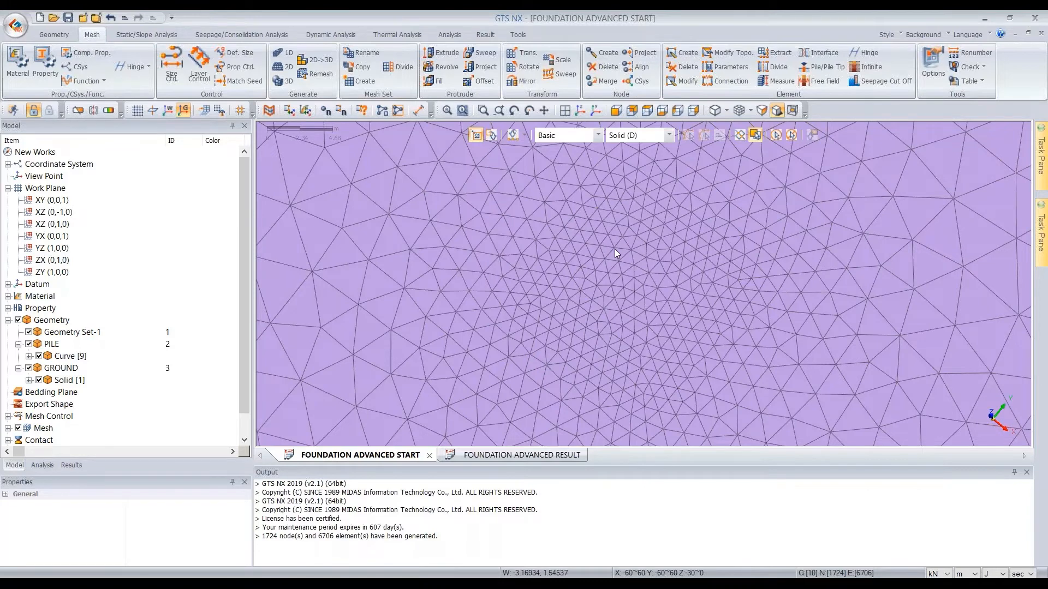
{"action": "scroll", "coordinate": [615, 251], "scroll_direction": "down", "scroll_amount": 5}
{"action": "scroll", "coordinate": [621, 234], "scroll_direction": "down", "scroll_amount": 2}
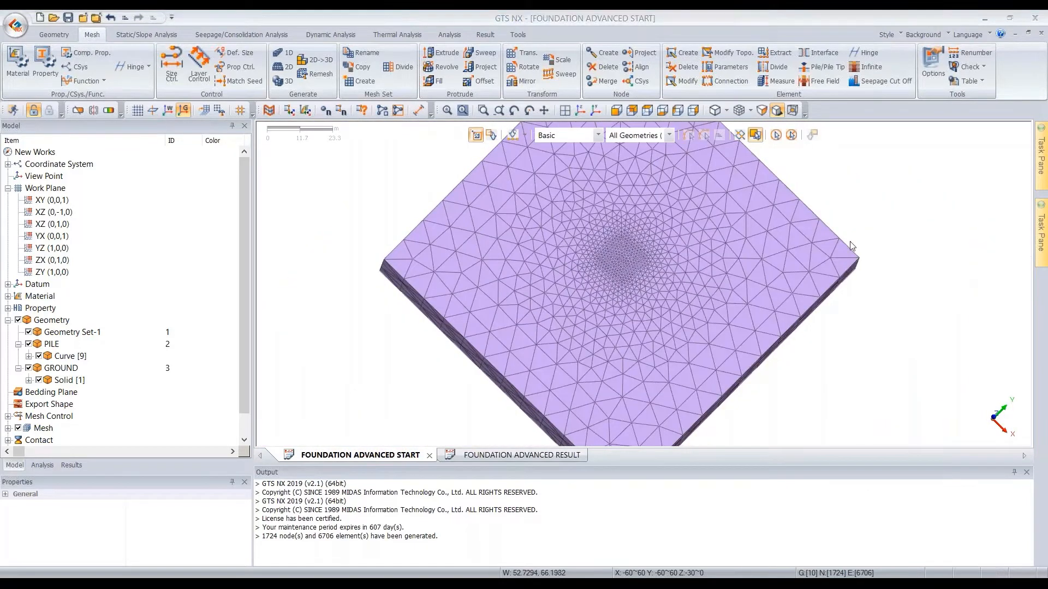
Step: Measure an element edge at the ground mesh's outer corner and another in the refined raft area
{"action": "left_click", "coordinate": [858, 256]}
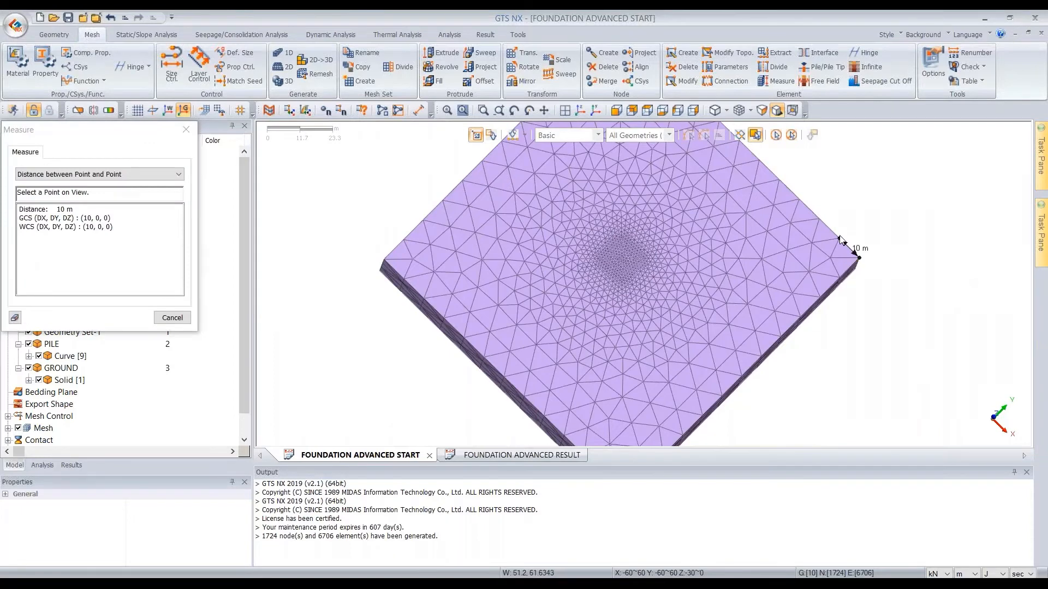
{"action": "scroll", "coordinate": [634, 259], "scroll_direction": "up", "scroll_amount": 5}
{"action": "scroll", "coordinate": [633, 259], "scroll_direction": "up", "scroll_amount": 3}
{"action": "left_click", "coordinate": [634, 257]}
{"action": "left_click", "coordinate": [618, 253]}
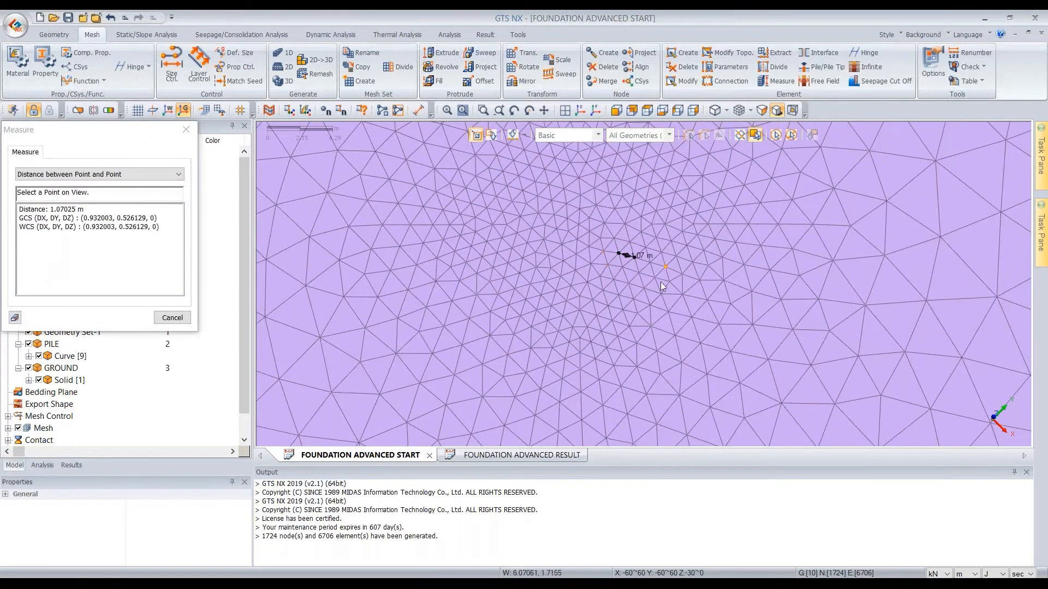
Step: Measure the node-to-node distance of two more element edges within the refined raft area
{"action": "key", "text": "Escape"}
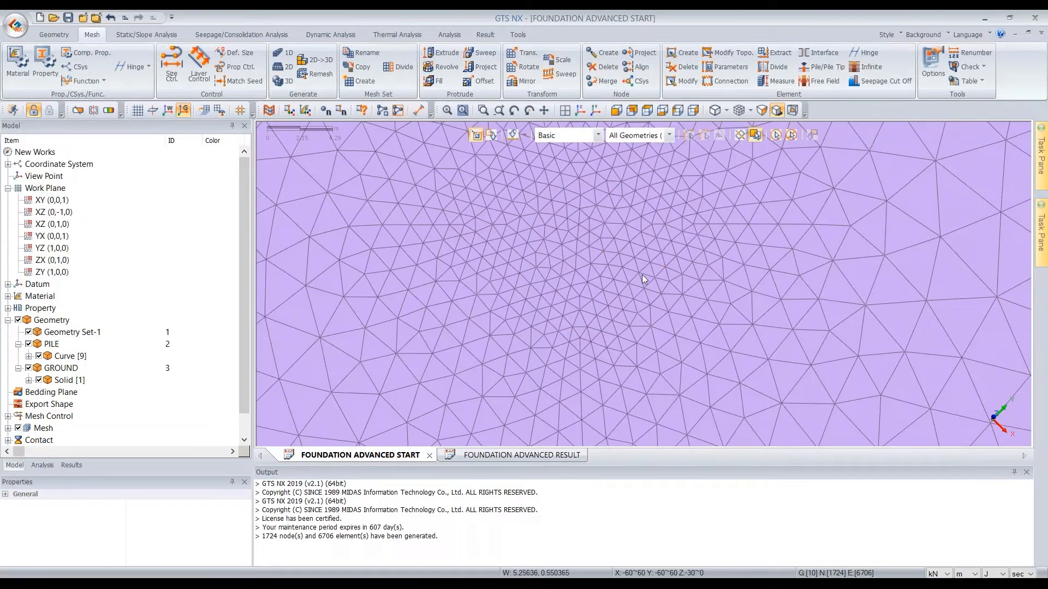
{"action": "left_click", "coordinate": [618, 253]}
{"action": "left_click", "coordinate": [623, 267]}
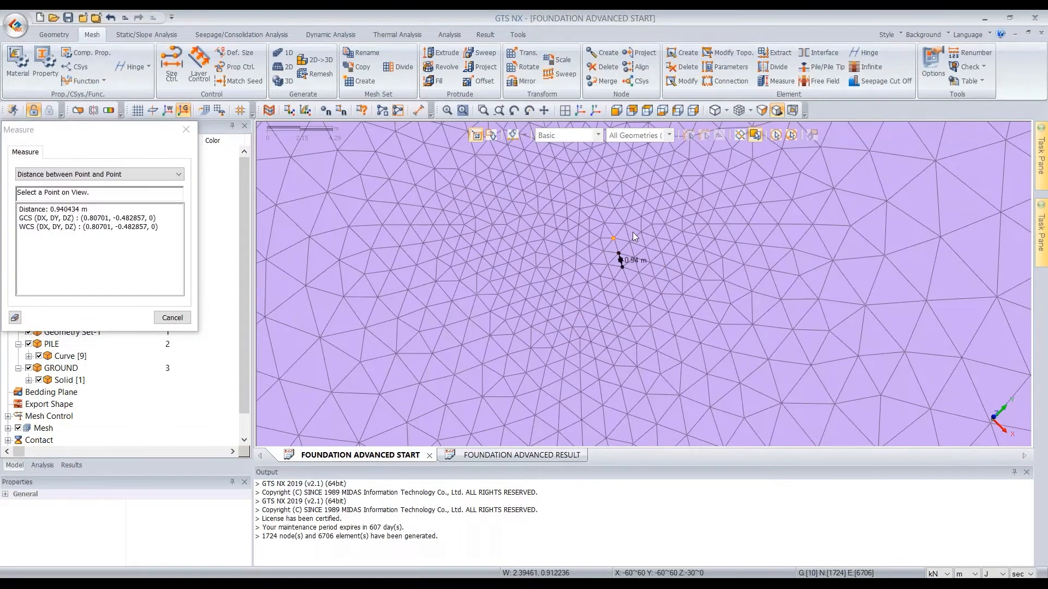
{"action": "key", "text": "Escape"}
{"action": "left_click", "coordinate": [645, 224]}
{"action": "left_click", "coordinate": [640, 217]}
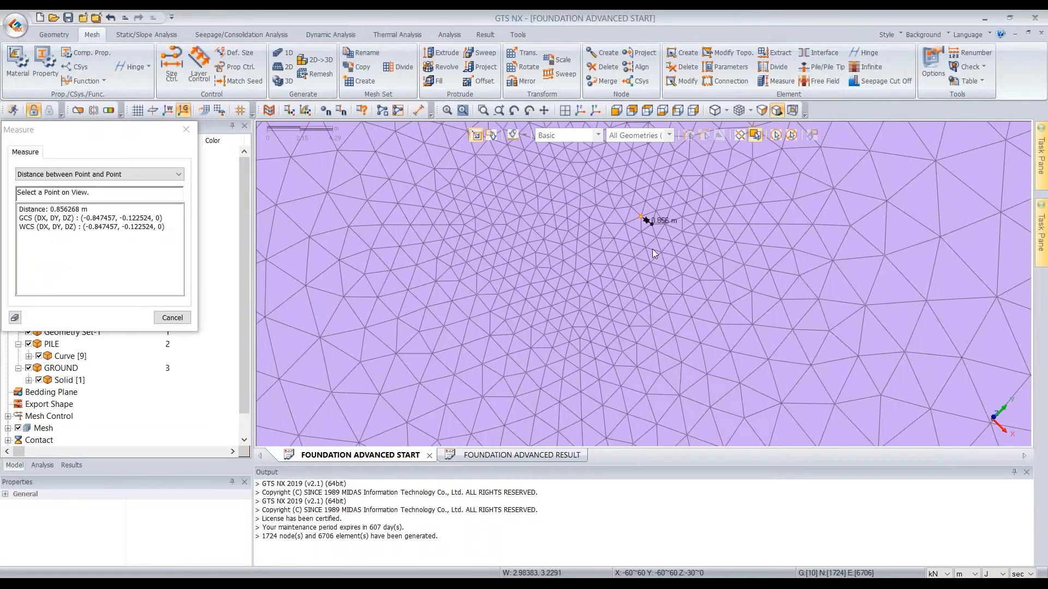
{"action": "key", "text": "Escape"}
Step: Hide the GROUND mesh set and show the ground solid with its raft outline and pile head imprints
{"action": "scroll", "coordinate": [684, 240], "scroll_direction": "down", "scroll_amount": 3}
{"action": "scroll", "coordinate": [623, 282], "scroll_direction": "down", "scroll_amount": 5}
{"action": "middle_click_drag", "start_coordinate": [683, 240], "coordinate": [606, 267]}
{"action": "scroll", "coordinate": [623, 282], "scroll_direction": "down", "scroll_amount": 3}
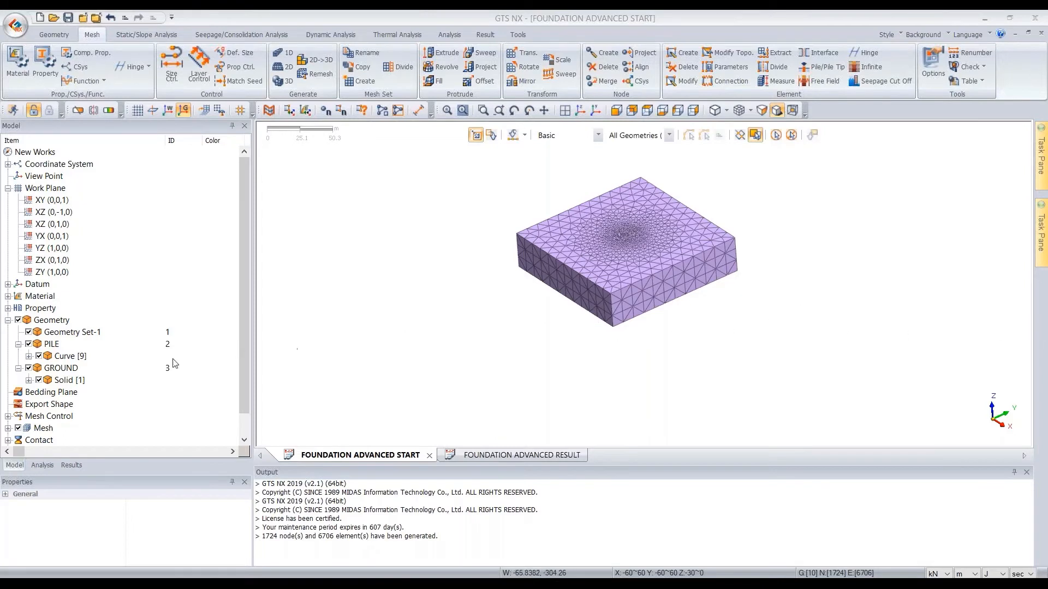
{"action": "scroll", "coordinate": [44, 394], "scroll_direction": "down", "scroll_amount": 1}
{"action": "double_click", "coordinate": [43, 407]}
{"action": "left_click", "coordinate": [28, 428]}
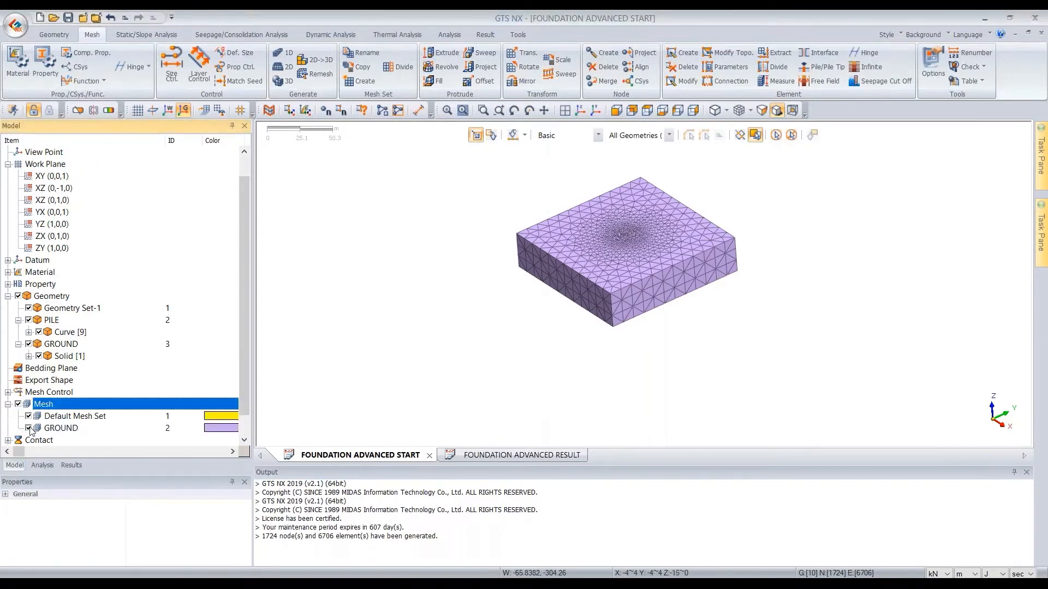
{"action": "left_click", "coordinate": [39, 355]}
{"action": "scroll", "coordinate": [515, 211], "scroll_direction": "up", "scroll_amount": 3}
{"action": "scroll", "coordinate": [516, 234], "scroll_direction": "up", "scroll_amount": 1}
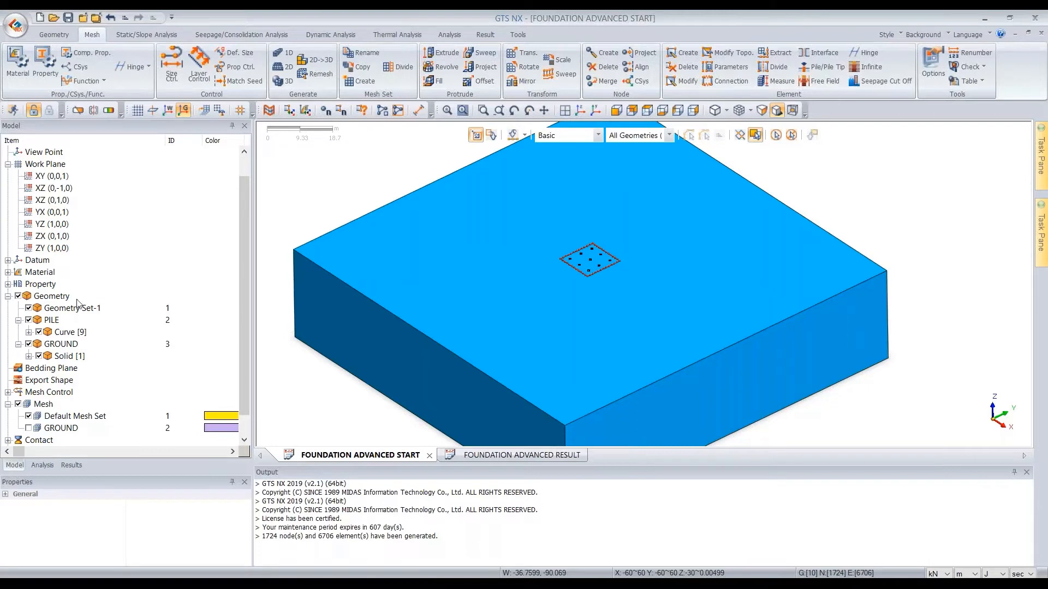
Step: Extract elements from the raft face on the ground's upper surface with property 2: RAFT into a mesh set named RAFT
{"action": "scroll", "coordinate": [540, 260], "scroll_direction": "up", "scroll_amount": 1}
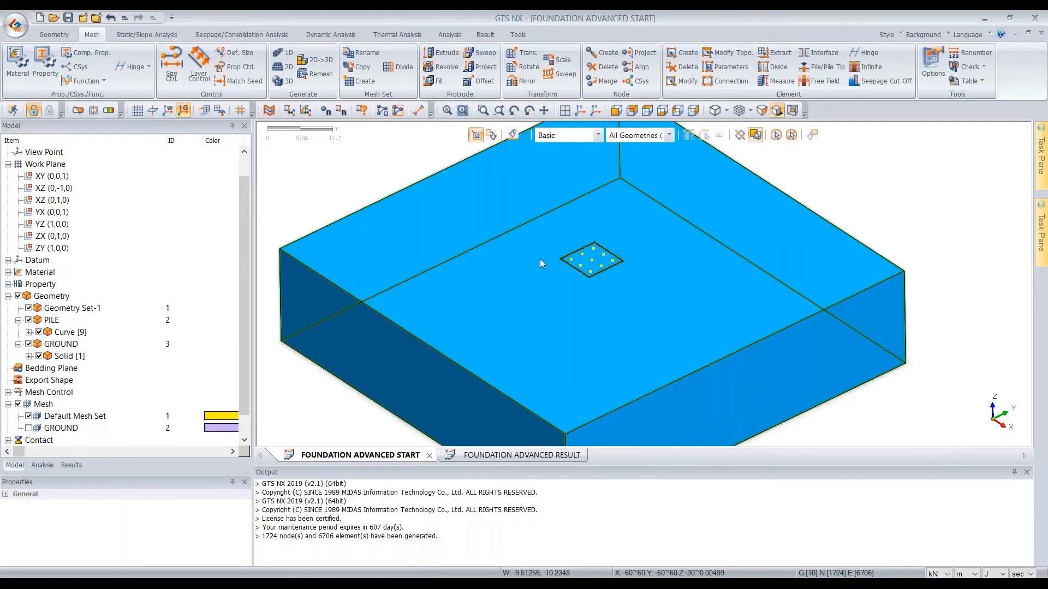
{"action": "scroll", "coordinate": [541, 263], "scroll_direction": "up", "scroll_amount": 5}
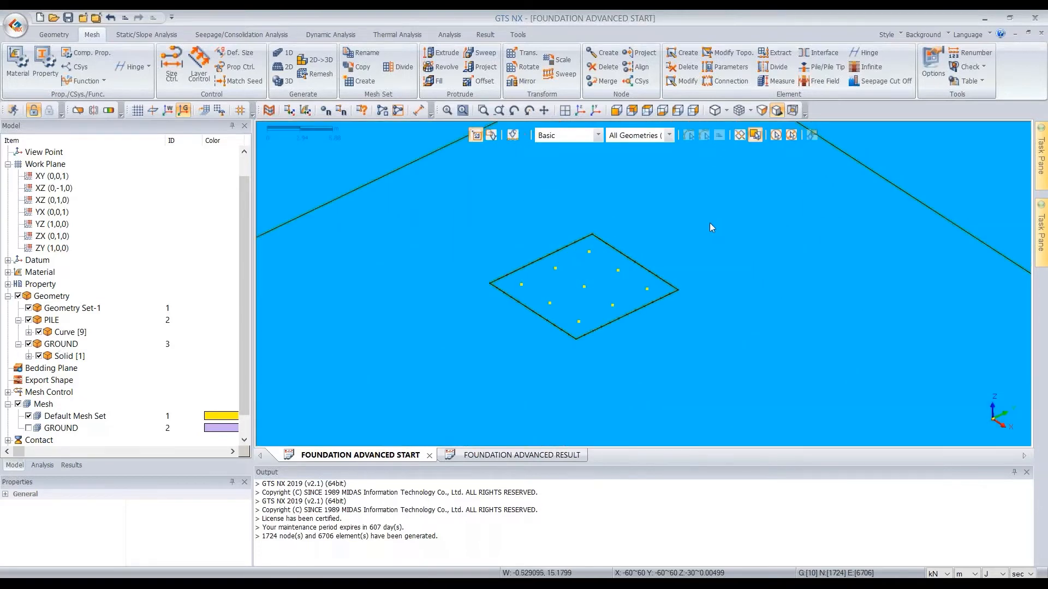
{"action": "left_click", "coordinate": [780, 54]}
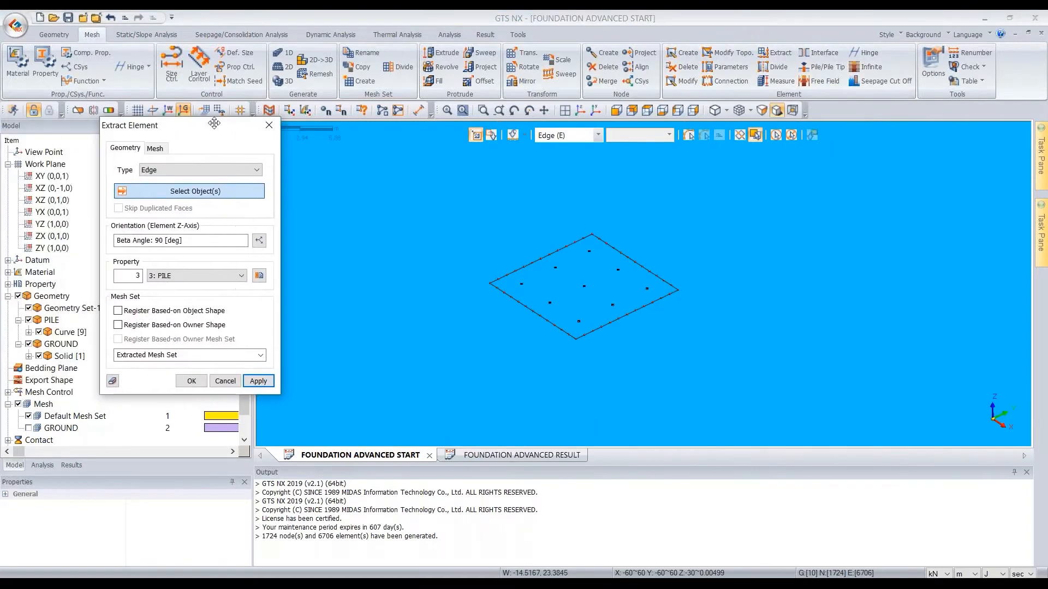
{"action": "left_click", "coordinate": [214, 169]}
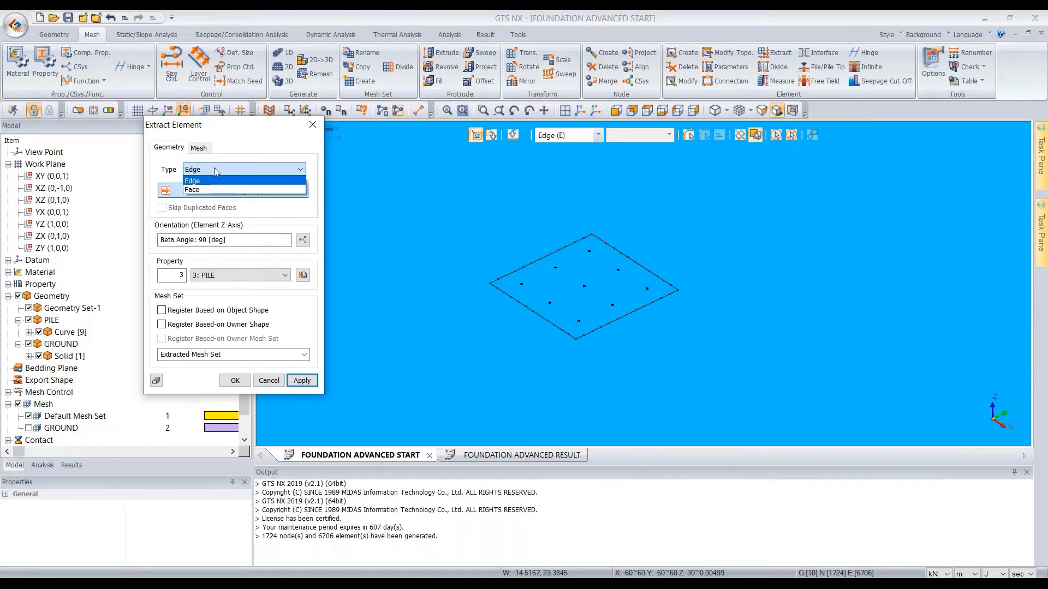
{"action": "left_click", "coordinate": [215, 185]}
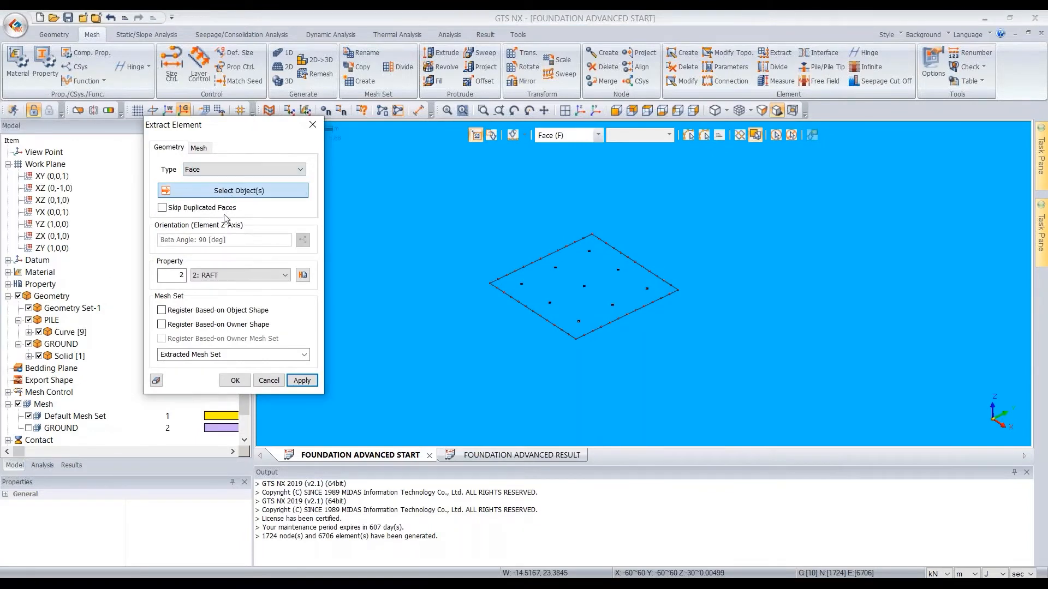
{"action": "left_click", "coordinate": [234, 275]}
{"action": "left_click", "coordinate": [208, 287]}
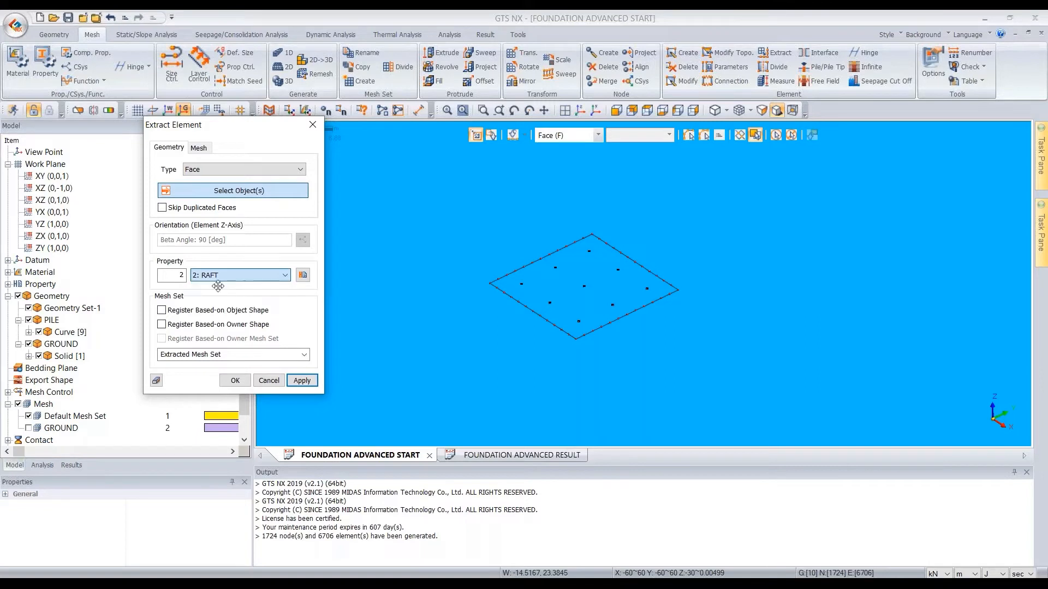
{"action": "left_click", "coordinate": [594, 298]}
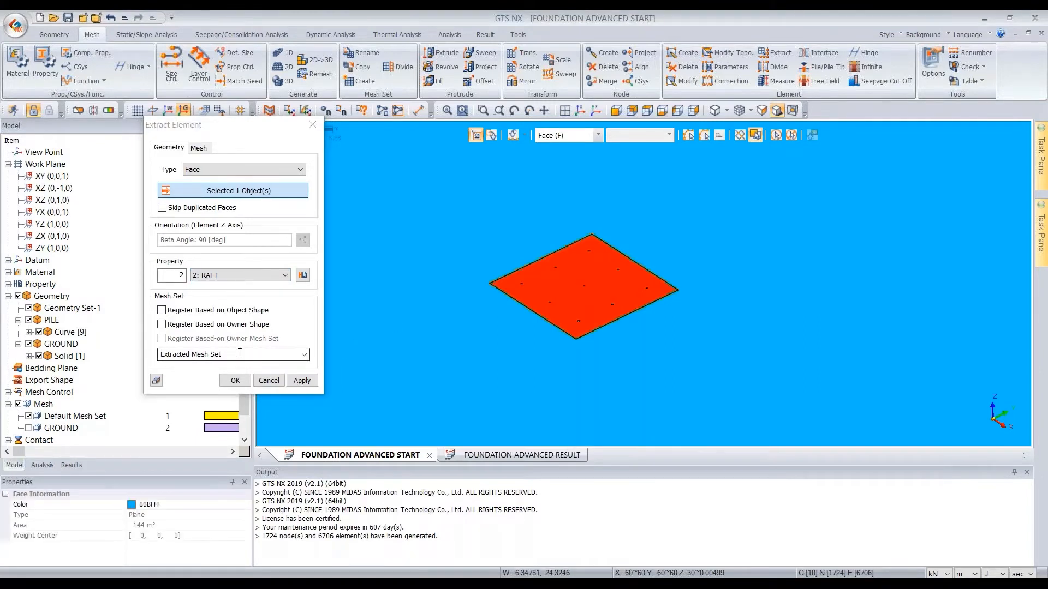
{"action": "type", "text": "RA"}
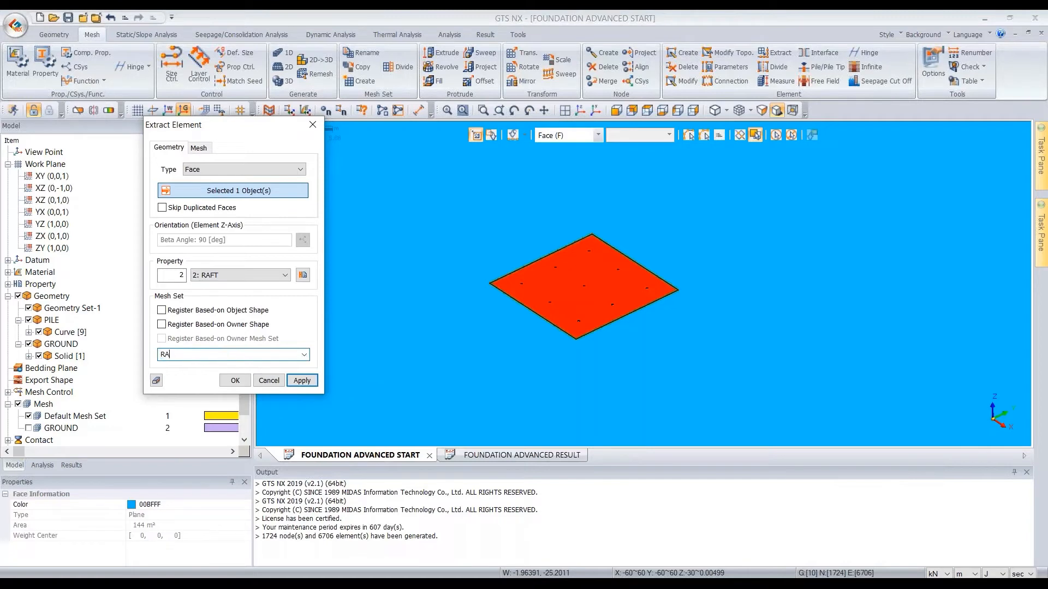
{"action": "key", "text": "Return"}
Step: Hide the ground solid to inspect the extracted raft mesh above the pile curves
{"action": "scroll", "coordinate": [643, 304], "scroll_direction": "down", "scroll_amount": 3}
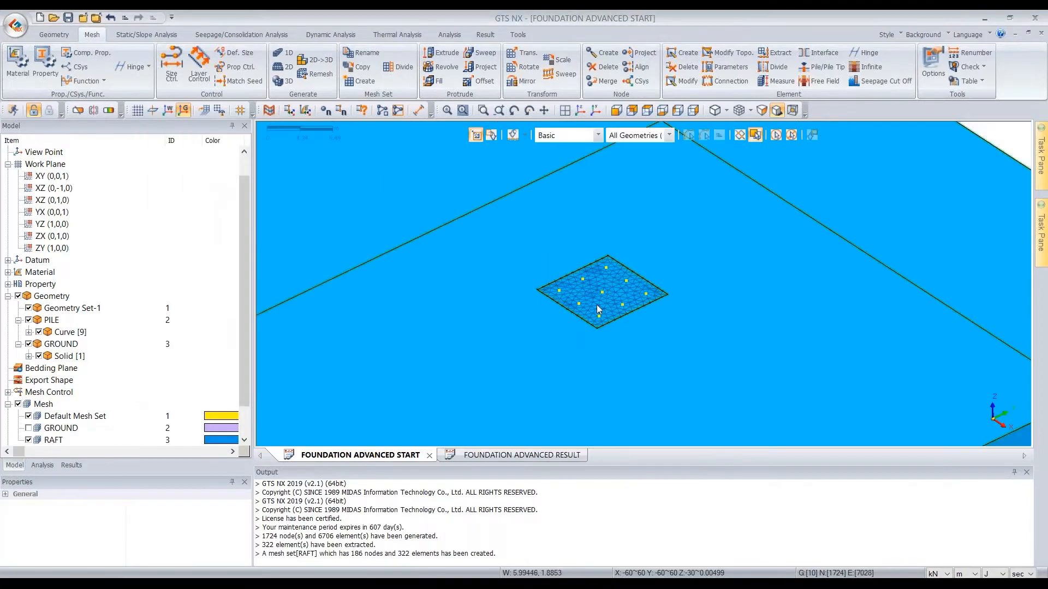
{"action": "scroll", "coordinate": [46, 339], "scroll_direction": "down", "scroll_amount": 1}
{"action": "left_click", "coordinate": [39, 320]}
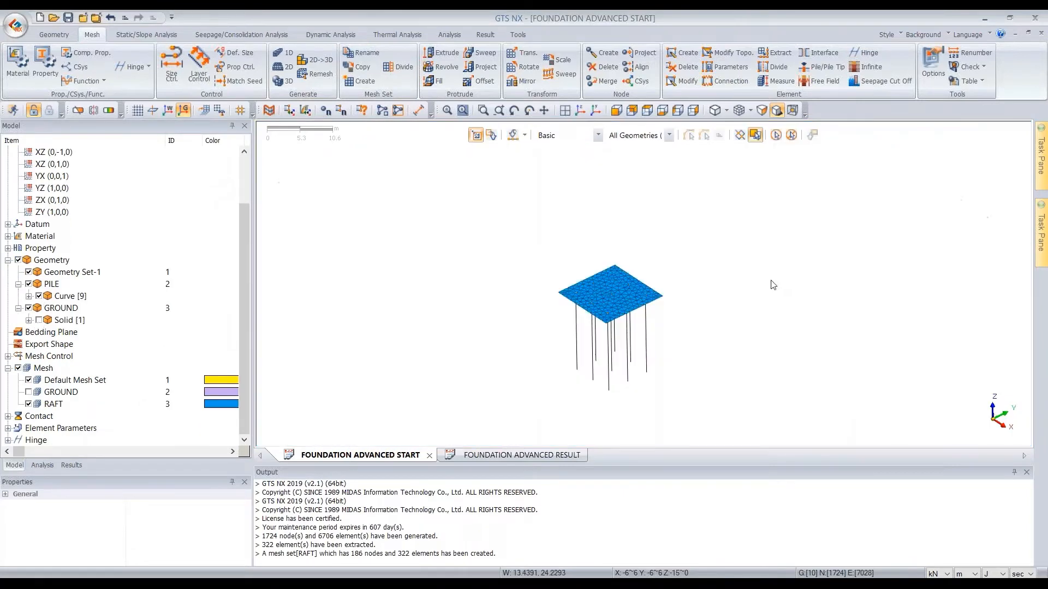
{"action": "middle_click_drag", "start_coordinate": [645, 261], "coordinate": [627, 284]}
{"action": "scroll", "coordinate": [594, 288], "scroll_direction": "up", "scroll_amount": 4}
Step: Briefly show the GROUND mesh set to check it around the raft, and hide the RAFT mesh set to isolate the piles
{"action": "left_click", "coordinate": [29, 392]}
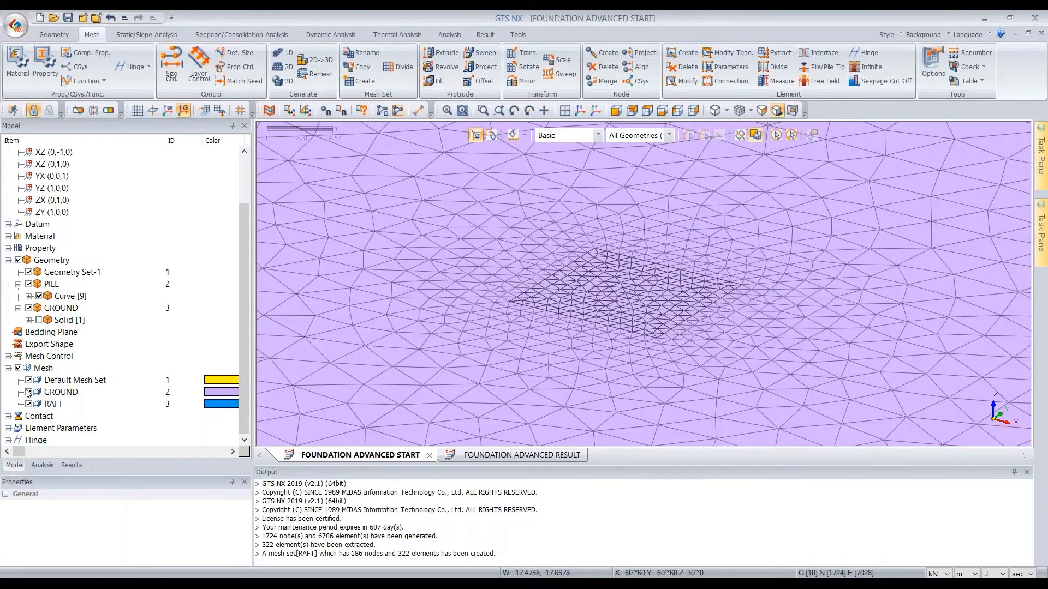
{"action": "left_click", "coordinate": [29, 392]}
{"action": "scroll", "coordinate": [601, 270], "scroll_direction": "down", "scroll_amount": 3}
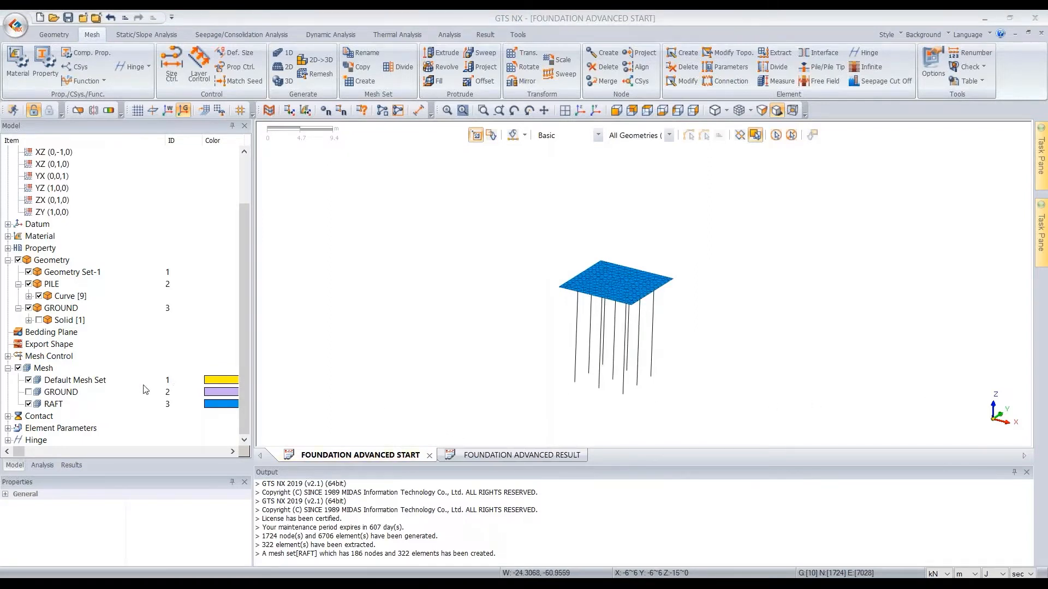
{"action": "left_click", "coordinate": [29, 404]}
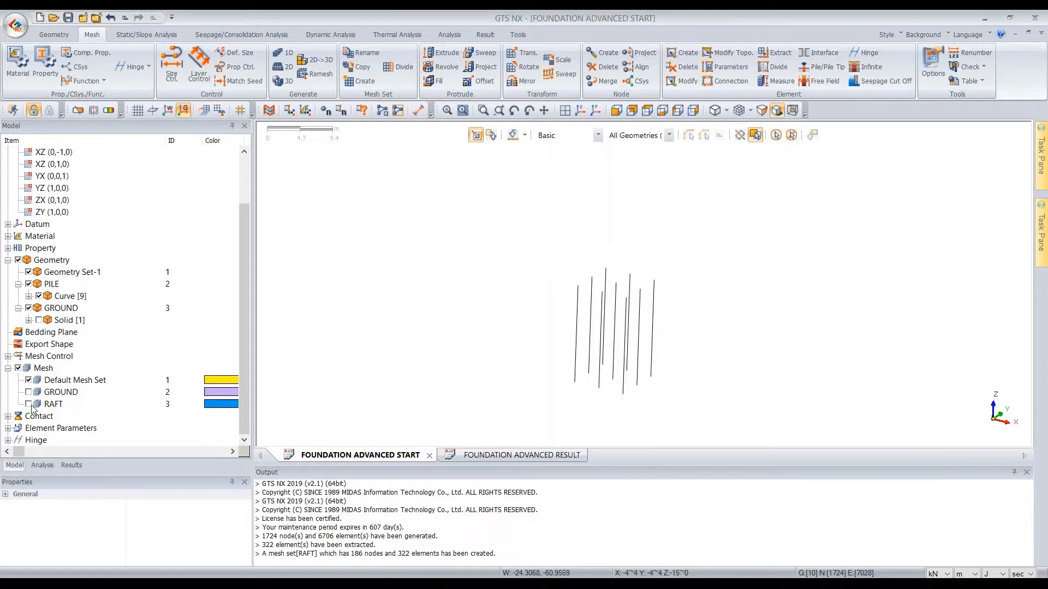
{"action": "middle_click_drag", "start_coordinate": [610, 285], "coordinate": [648, 339]}
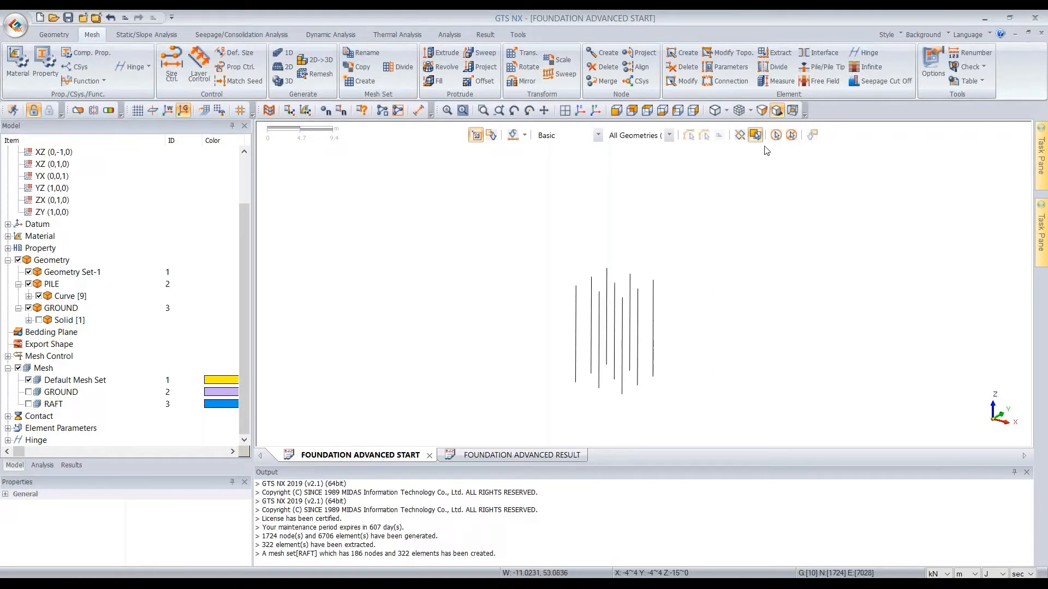
{"action": "left_click", "coordinate": [825, 68]}
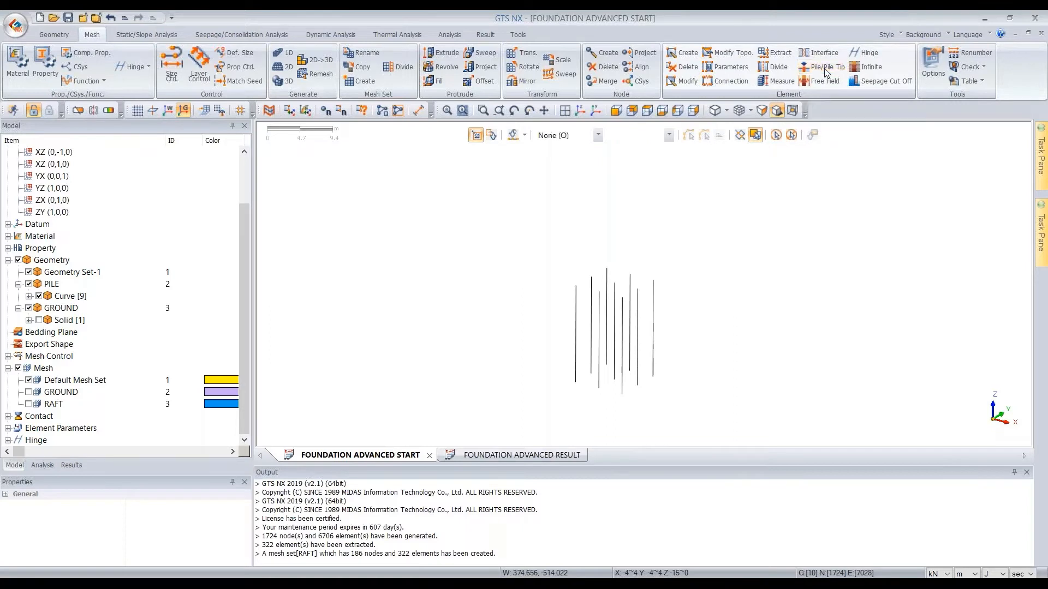
{"action": "left_click_drag", "start_coordinate": [83, 129], "coordinate": [283, 130]}
{"action": "left_click", "coordinate": [320, 232]}
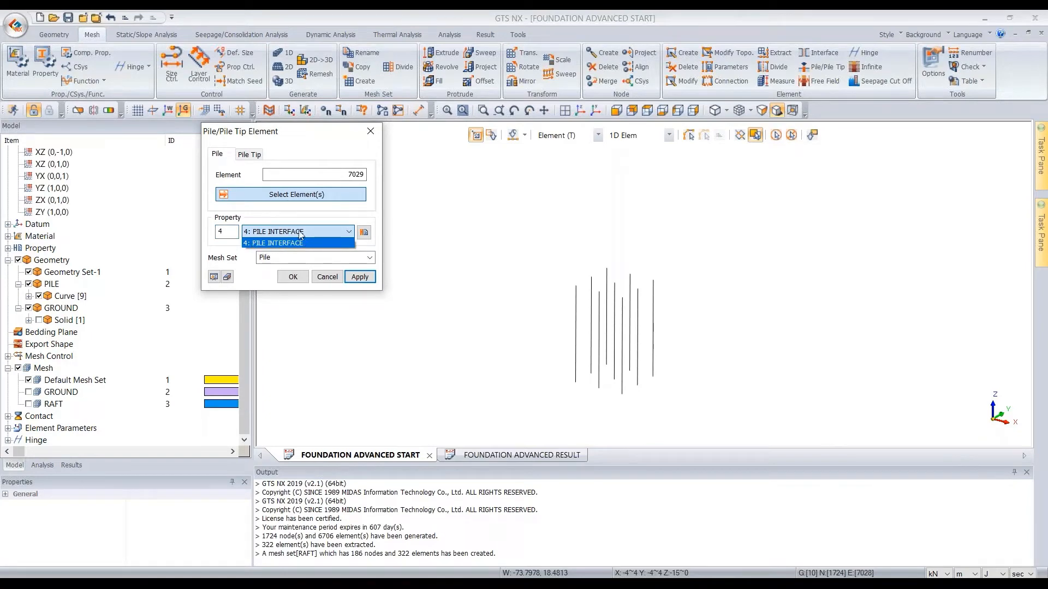
{"action": "left_click", "coordinate": [299, 243]}
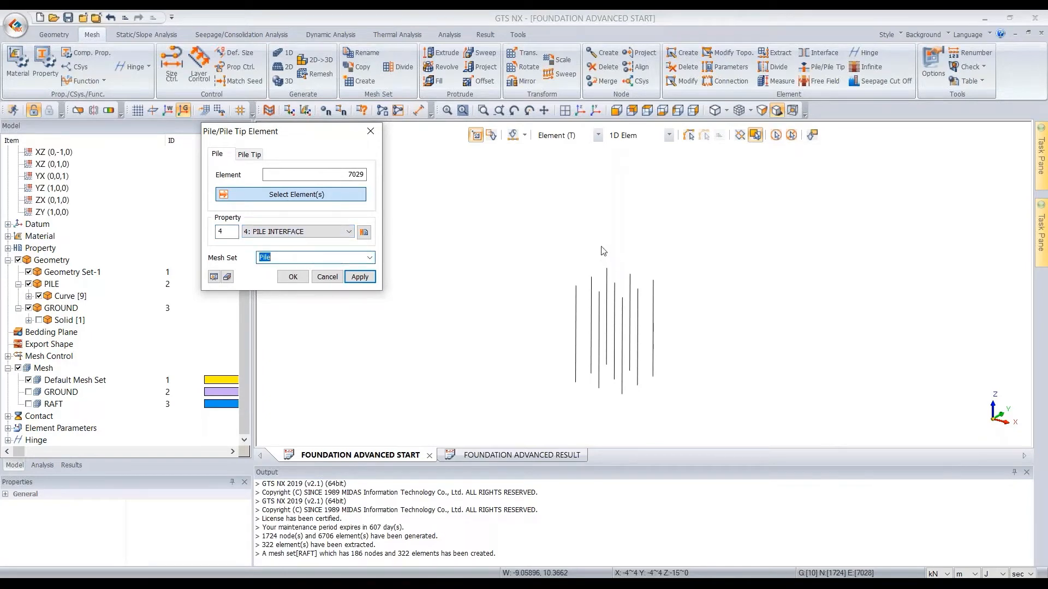
{"action": "left_click", "coordinate": [688, 253]}
{"action": "left_click_drag", "start_coordinate": [692, 232], "coordinate": [687, 264]}
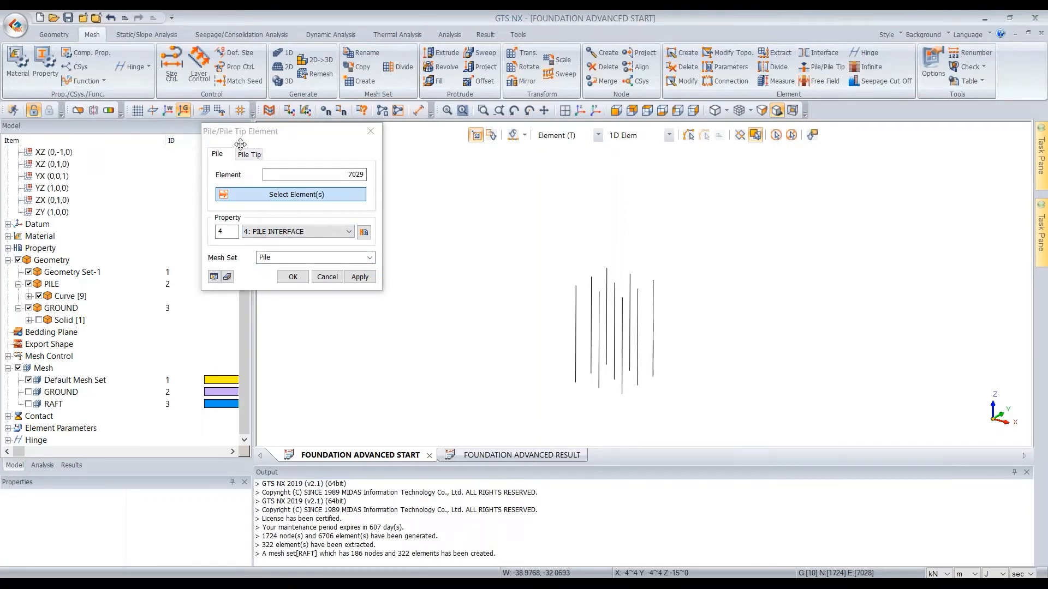
{"action": "left_click", "coordinate": [371, 134]}
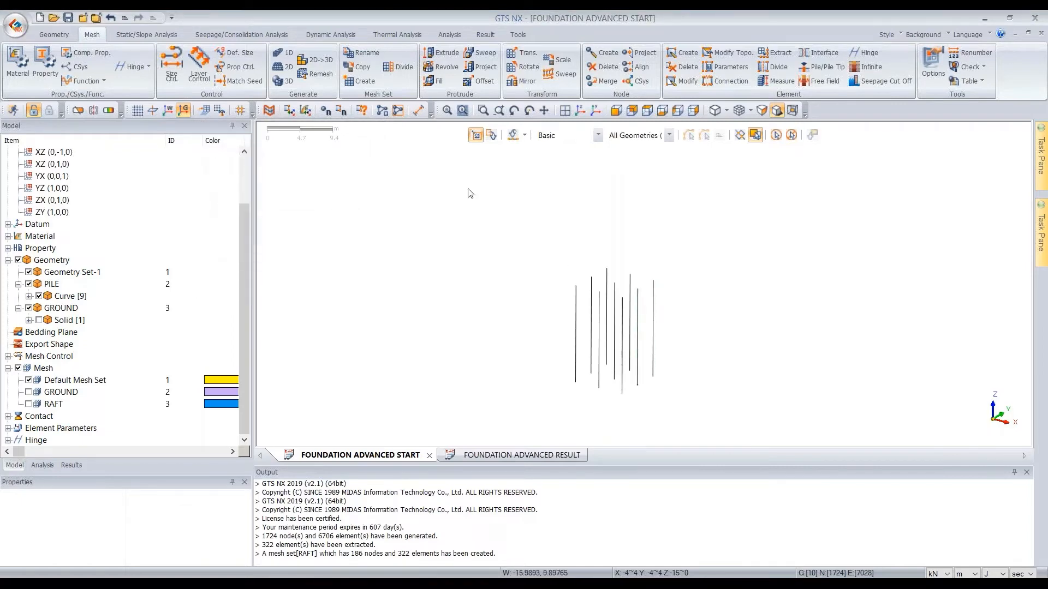
Step: Generate a 1D mesh on the nine pile curves with 1 division and property 3: PILE in a mesh set named PILE
{"action": "left_click", "coordinate": [284, 53]}
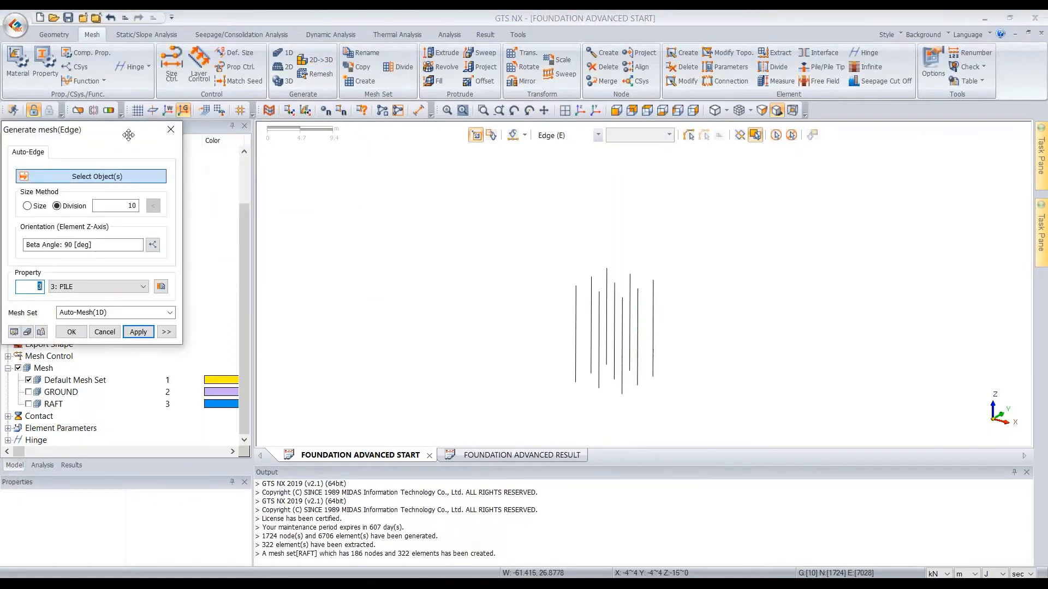
{"action": "left_click_drag", "start_coordinate": [60, 130], "coordinate": [356, 144]}
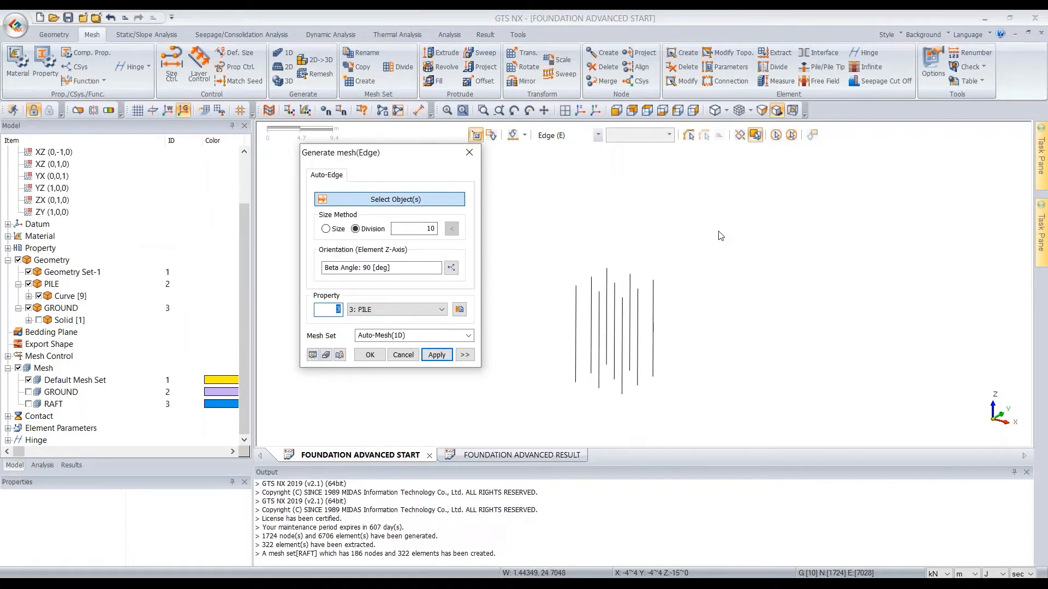
{"action": "left_click_drag", "start_coordinate": [709, 225], "coordinate": [560, 413]}
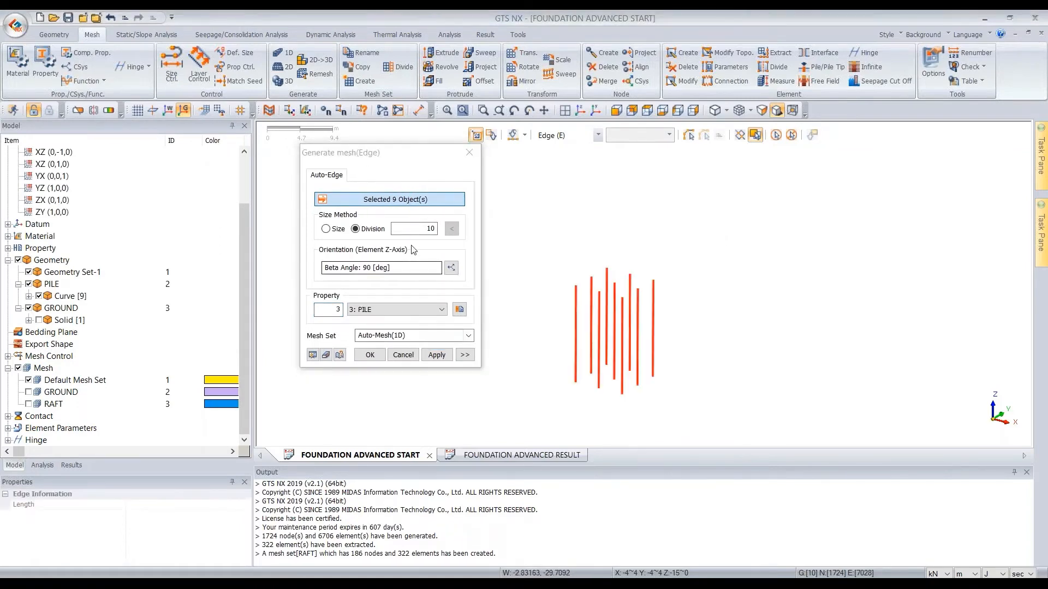
{"action": "double_click", "coordinate": [417, 228]}
{"action": "type", "text": "1"}
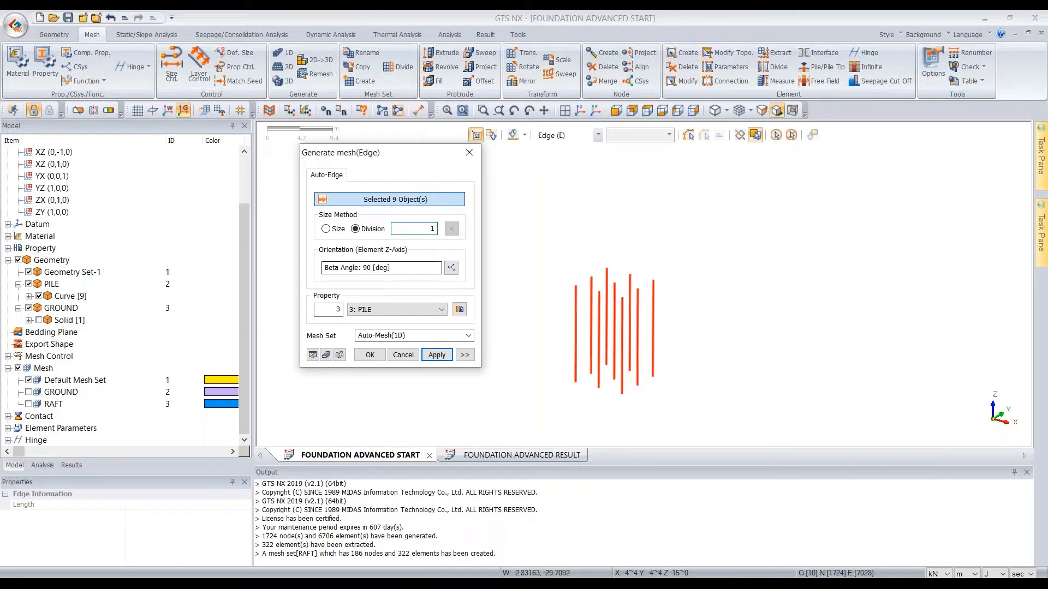
{"action": "left_click", "coordinate": [399, 313]}
{"action": "left_click", "coordinate": [394, 322]}
{"action": "left_click_drag", "start_coordinate": [416, 336], "coordinate": [316, 339]}
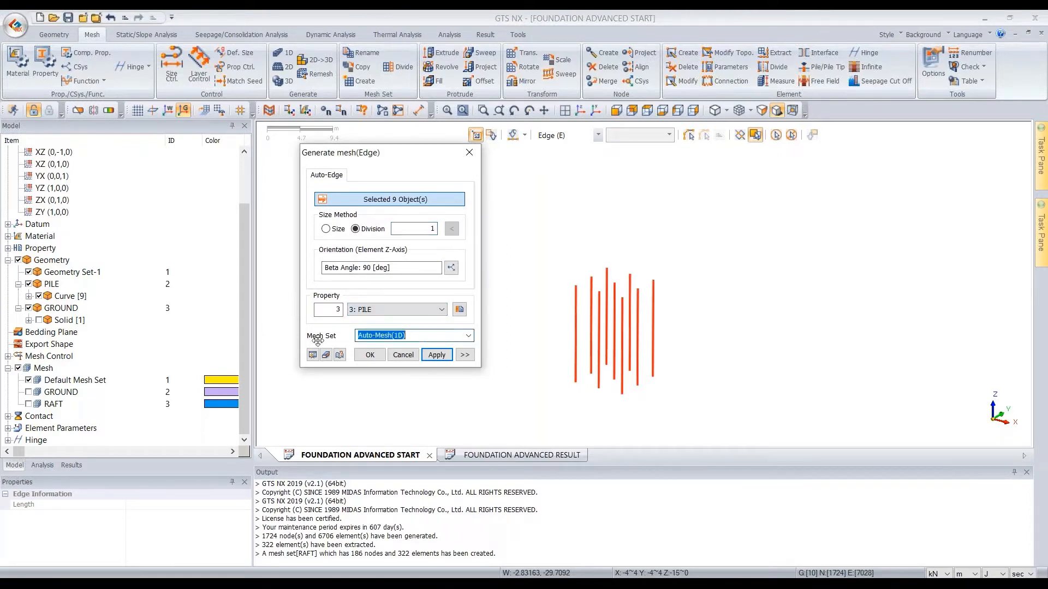
{"action": "type", "text": "PILE"}
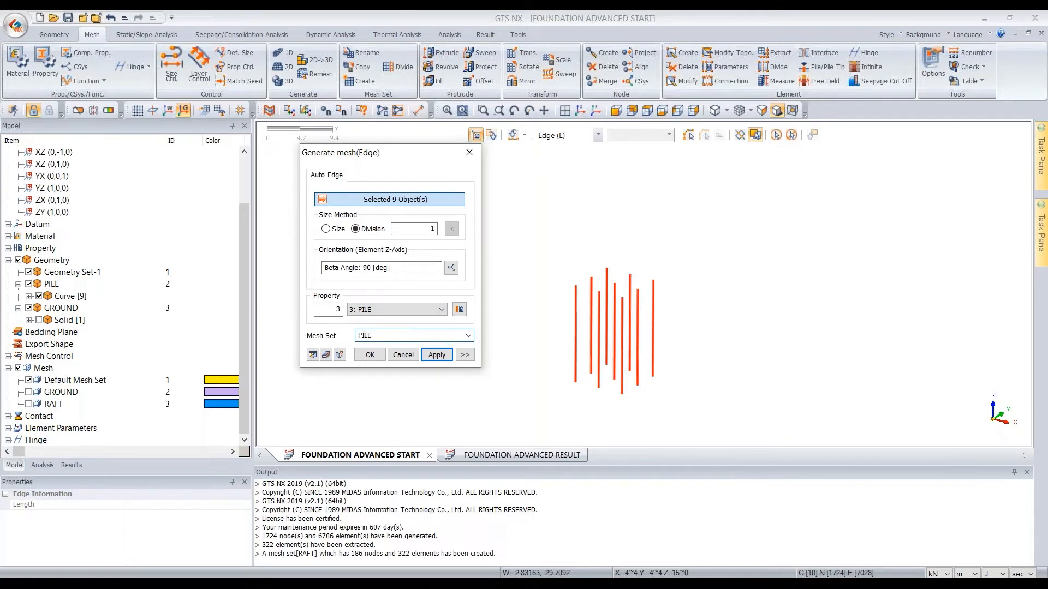
{"action": "left_click", "coordinate": [370, 355]}
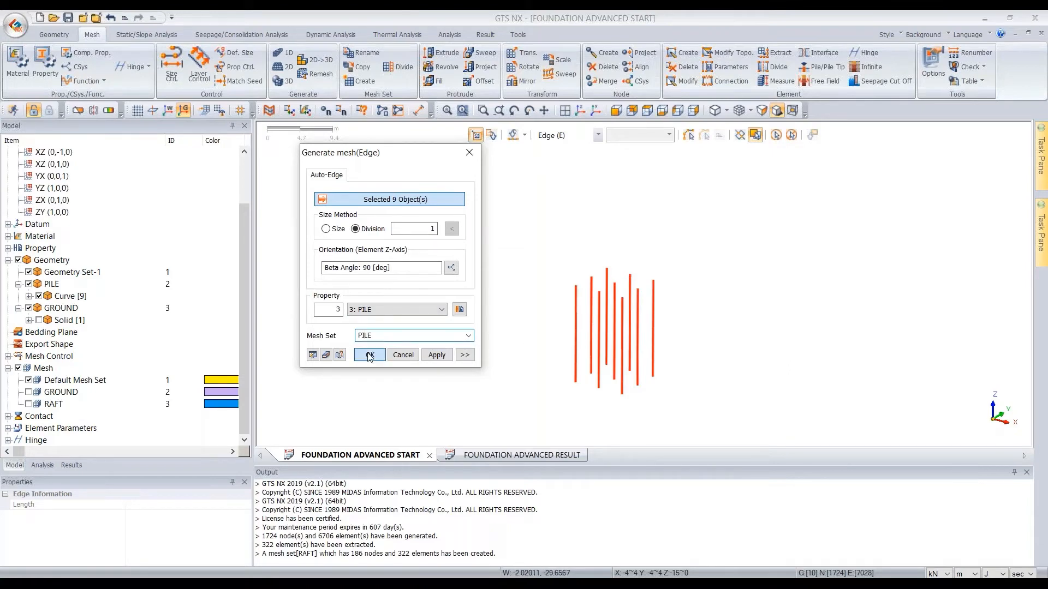
Step: Display node numbers to examine the head and tip nodes of the meshed piles, and turn the numbers off again
{"action": "left_click", "coordinate": [326, 110]}
{"action": "scroll", "coordinate": [594, 211], "scroll_direction": "down", "scroll_amount": 3}
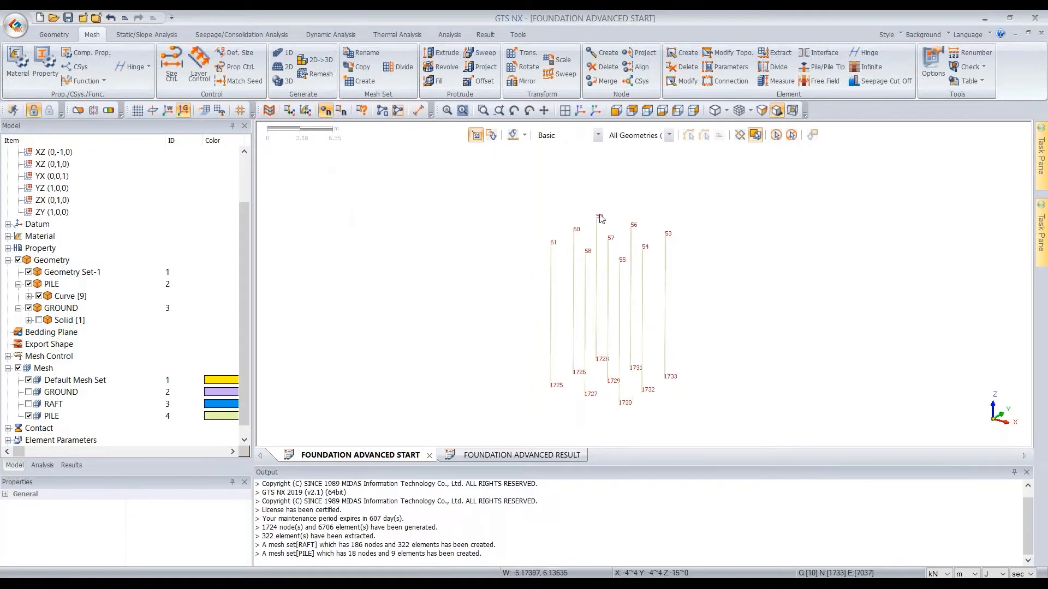
{"action": "middle_click_drag", "start_coordinate": [583, 264], "coordinate": [588, 250]}
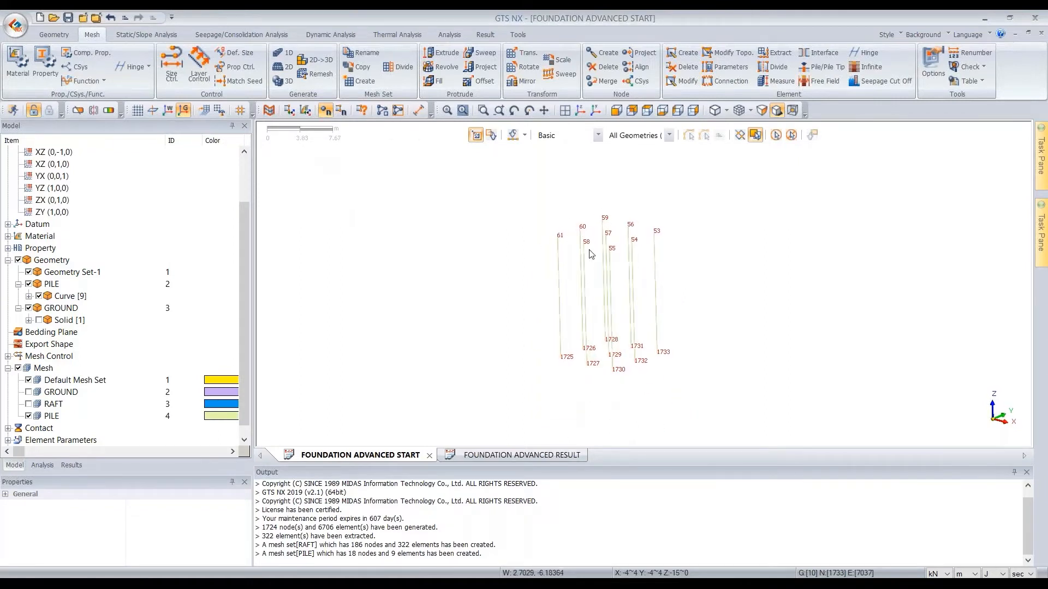
{"action": "middle_click_drag", "start_coordinate": [587, 306], "coordinate": [592, 261]}
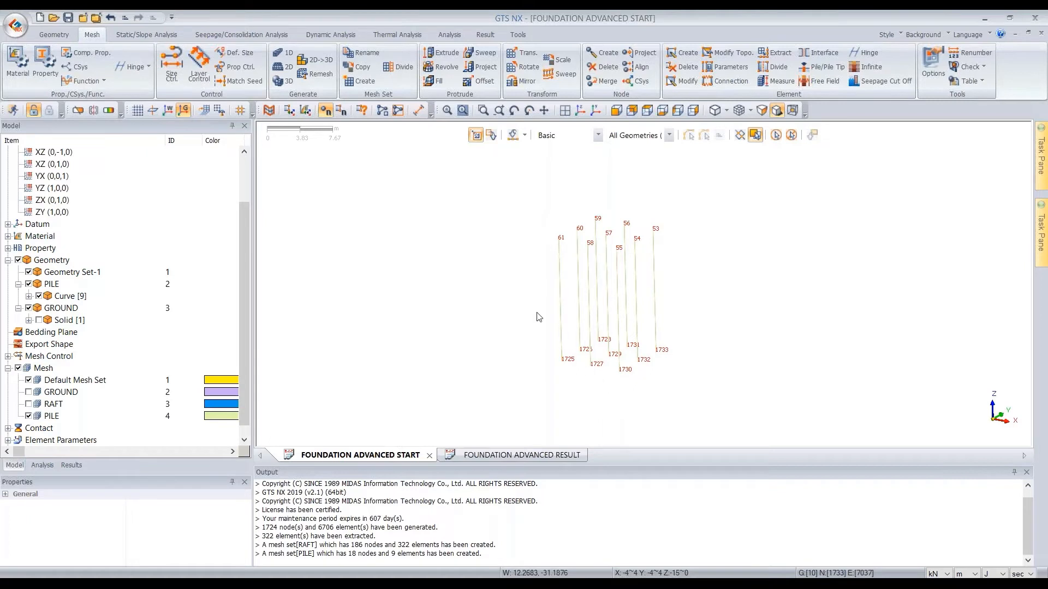
{"action": "left_click", "coordinate": [324, 110]}
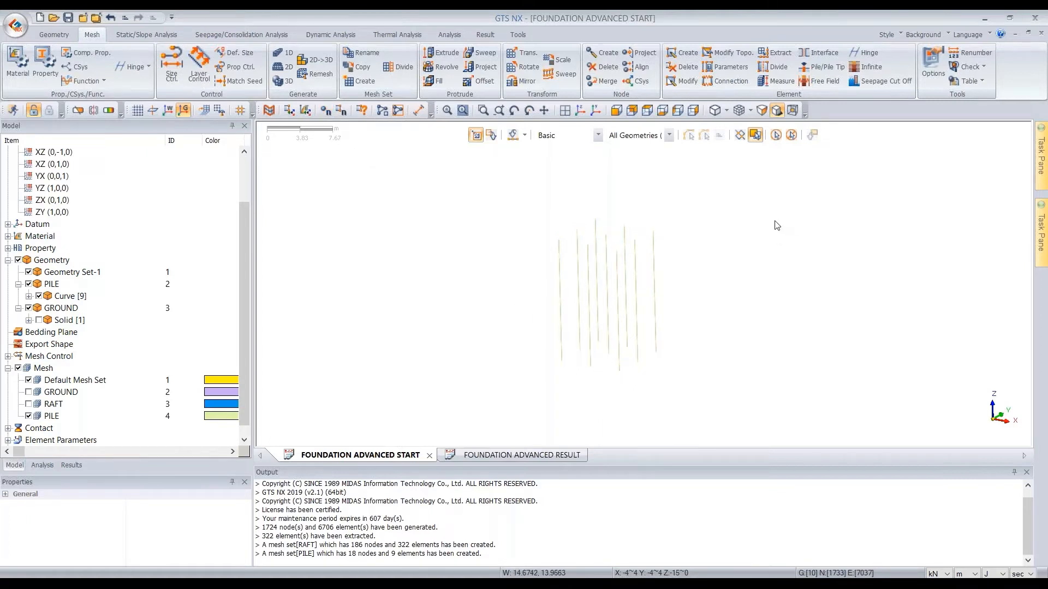
Step: Create pile elements on the nine pile mesh elements with property 4: PILE INTERFACE in a mesh set named PILE INTERFACE
{"action": "left_click", "coordinate": [824, 67]}
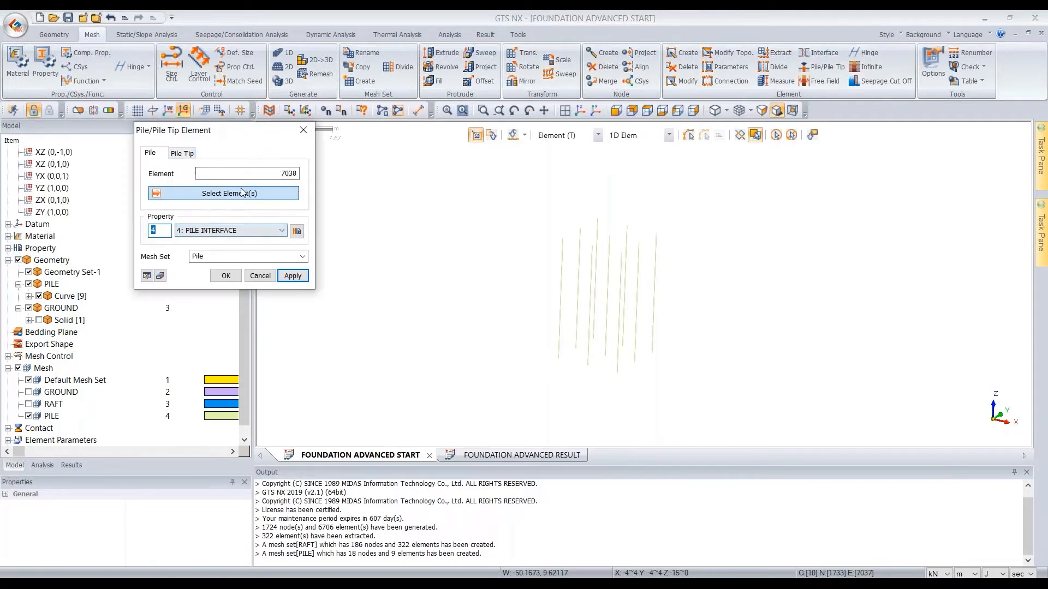
{"action": "left_click_drag", "start_coordinate": [715, 193], "coordinate": [532, 382]}
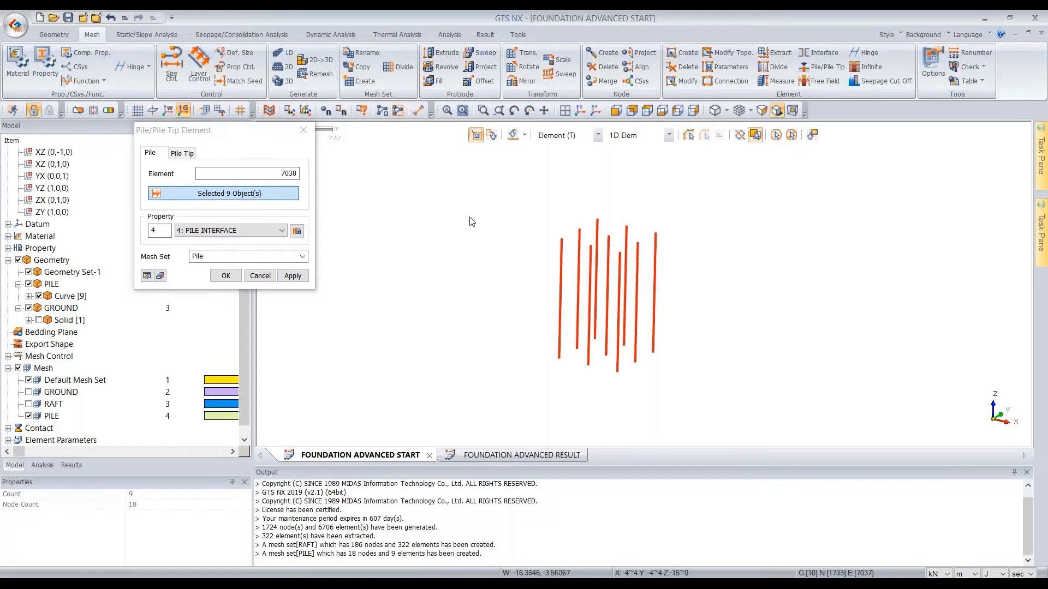
{"action": "left_click", "coordinate": [229, 256]}
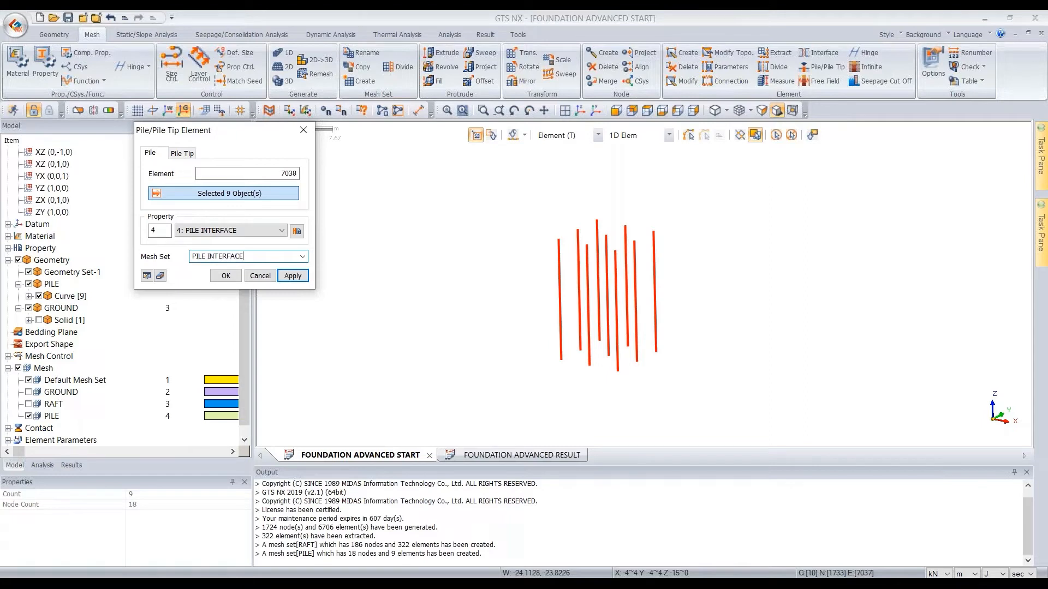
{"action": "left_click", "coordinate": [293, 277]}
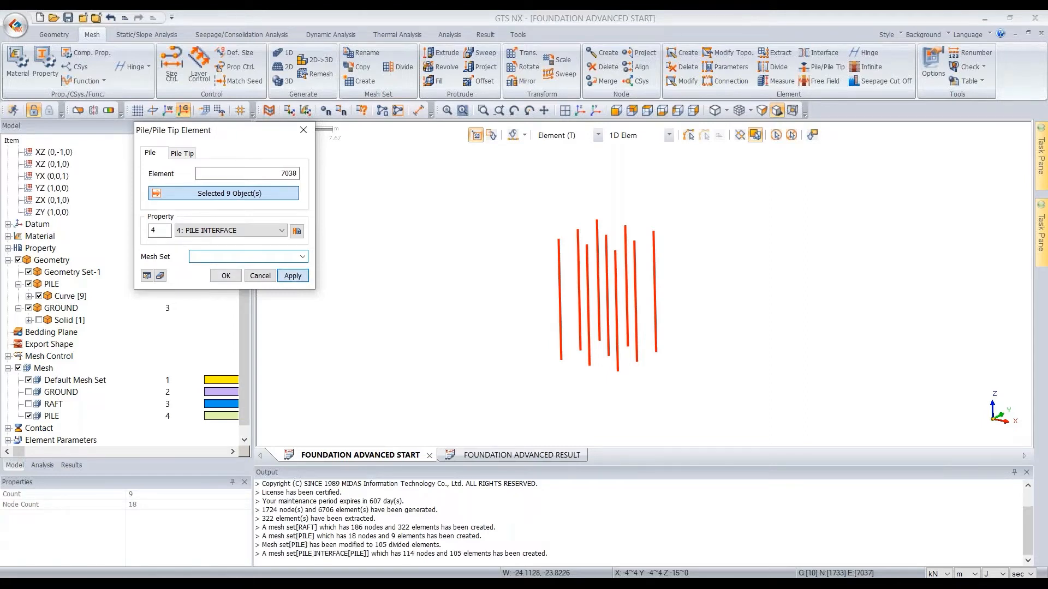
Step: Set up pile tip creation, turn off front-only selection, and window-select the lowest nodes of the piles in the front view
{"action": "left_click", "coordinate": [191, 157]}
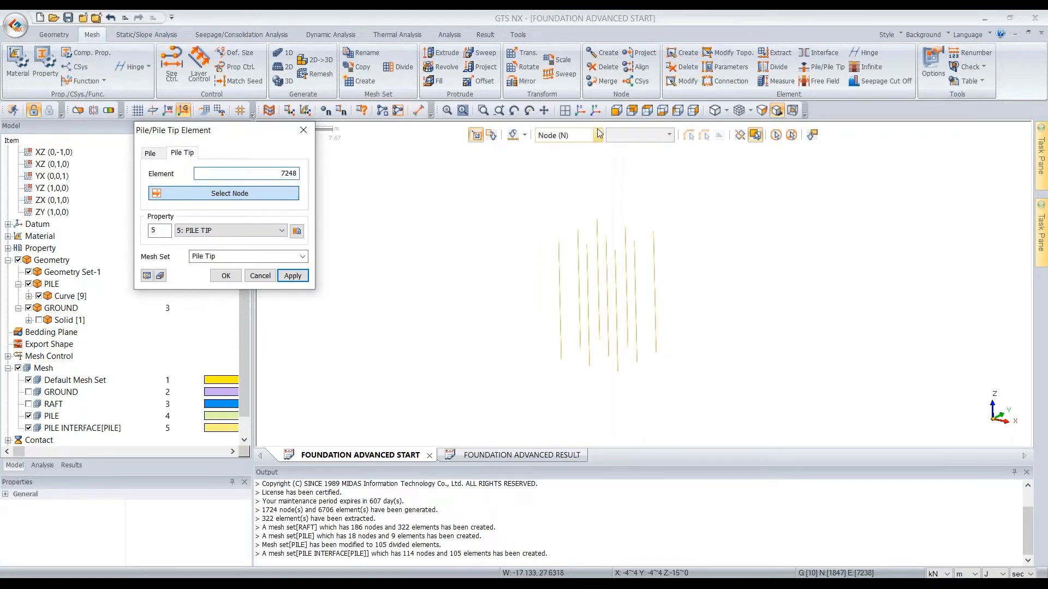
{"action": "left_click", "coordinate": [614, 111]}
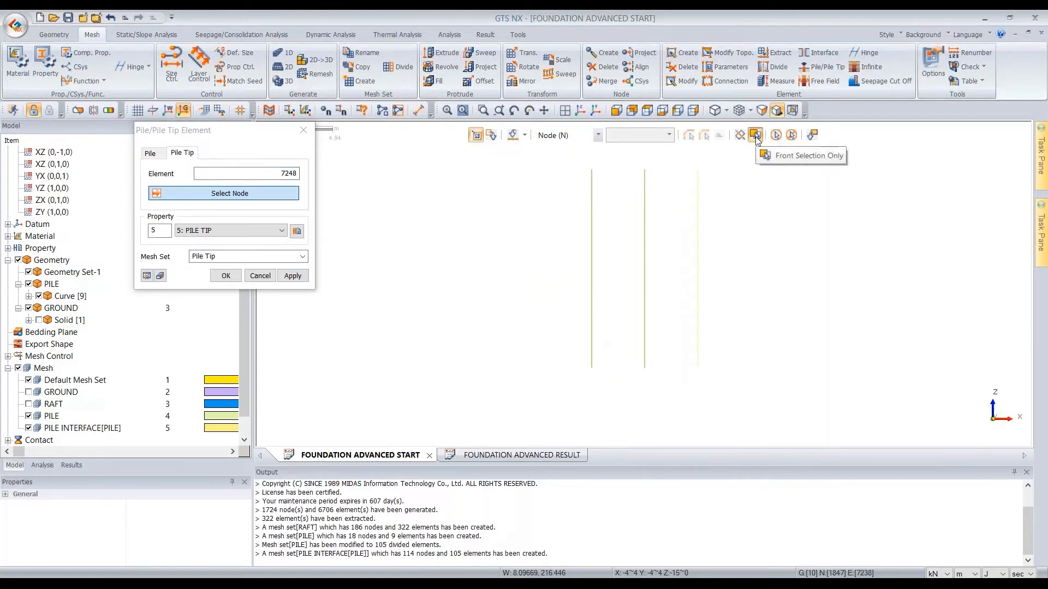
{"action": "left_click_drag", "start_coordinate": [723, 399], "coordinate": [564, 368]}
{"action": "middle_click_drag", "start_coordinate": [608, 331], "coordinate": [480, 331]}
{"action": "middle_click_drag", "start_coordinate": [654, 392], "coordinate": [597, 369]}
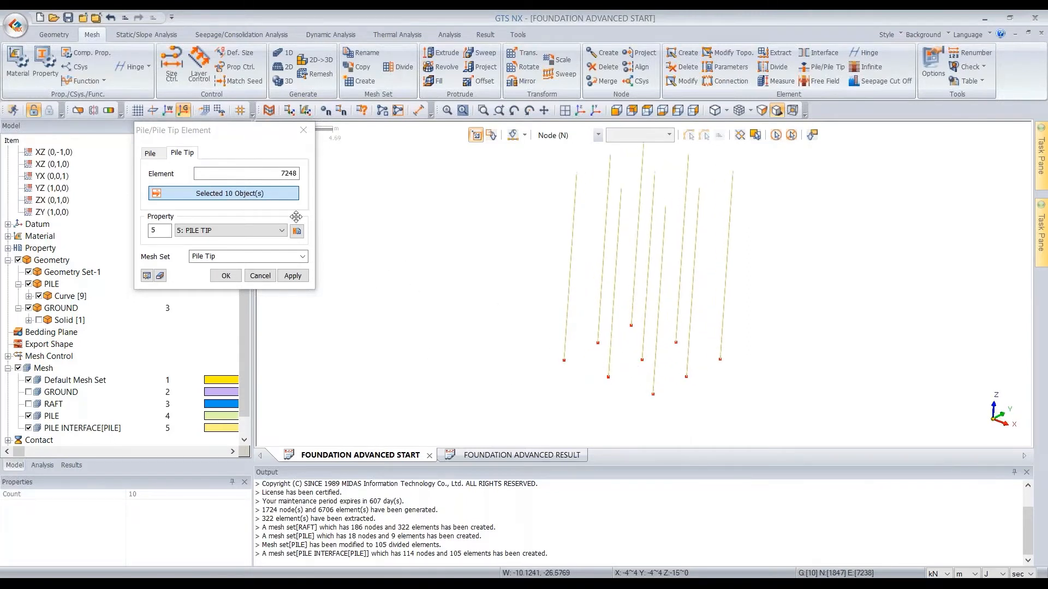
{"action": "left_click", "coordinate": [267, 196]}
{"action": "left_click", "coordinate": [653, 396]}
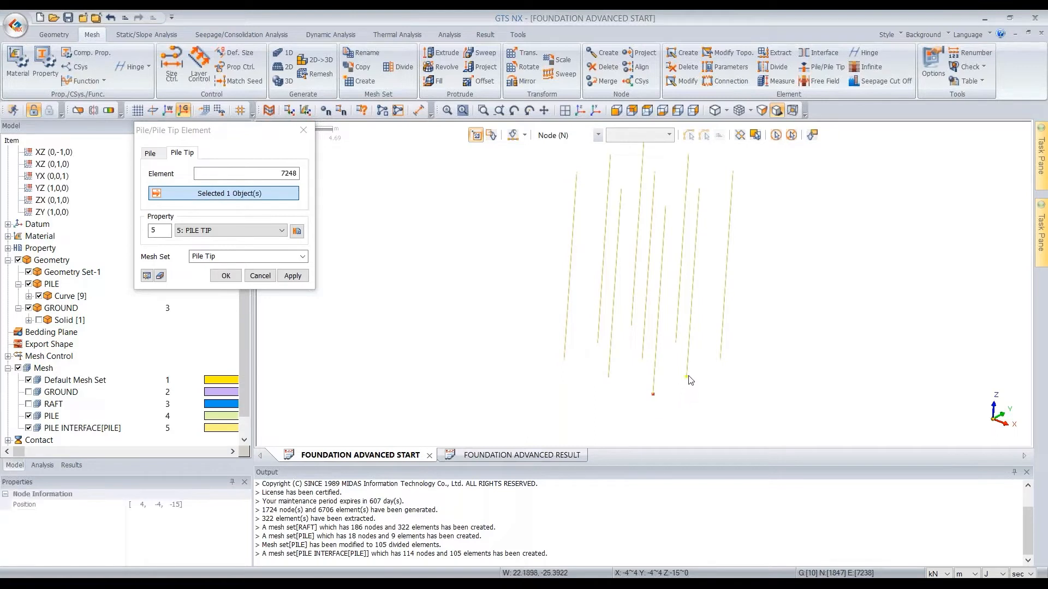
{"action": "left_click", "coordinate": [687, 376]}
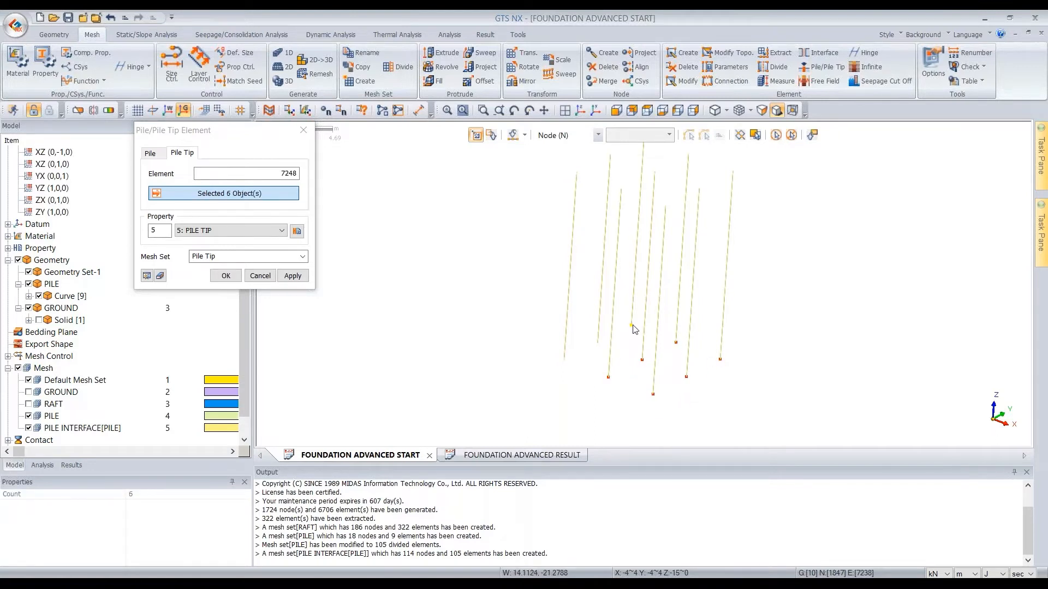
{"action": "middle_click_drag", "start_coordinate": [523, 416], "coordinate": [651, 310]}
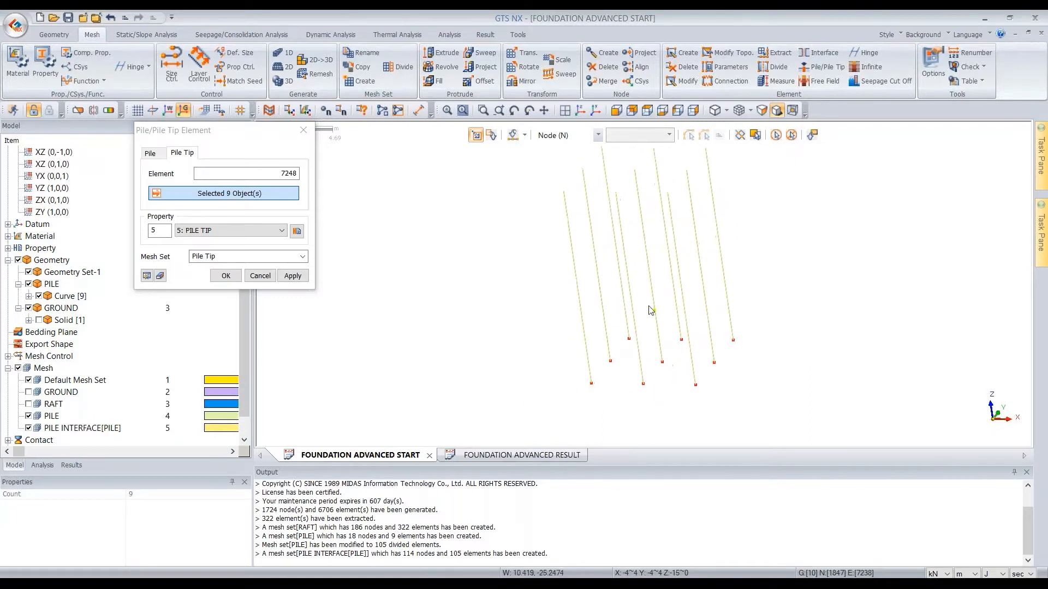
{"action": "left_click", "coordinate": [616, 110]}
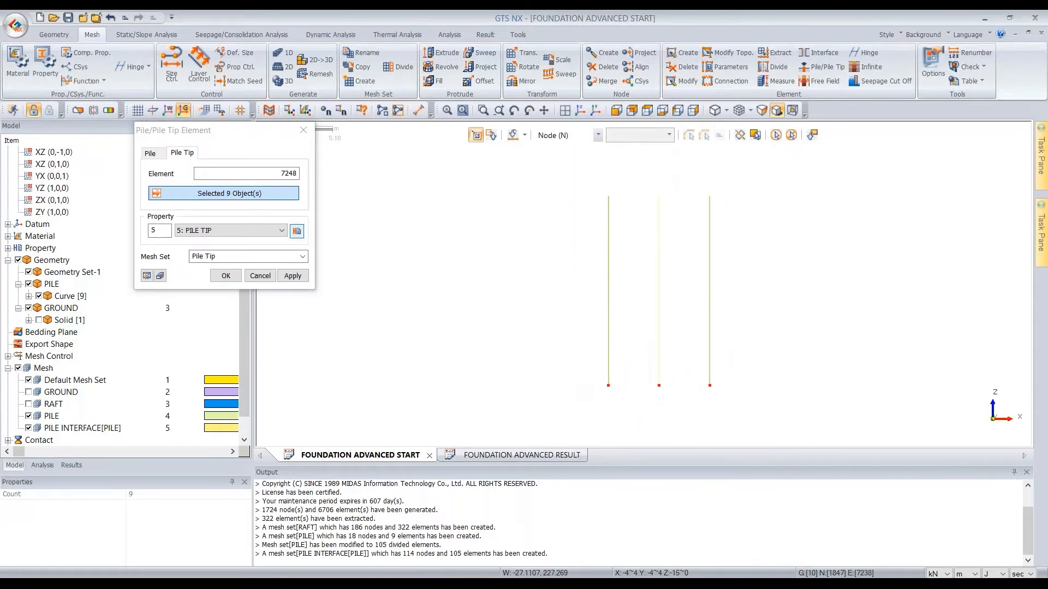
{"action": "left_click", "coordinate": [260, 188]}
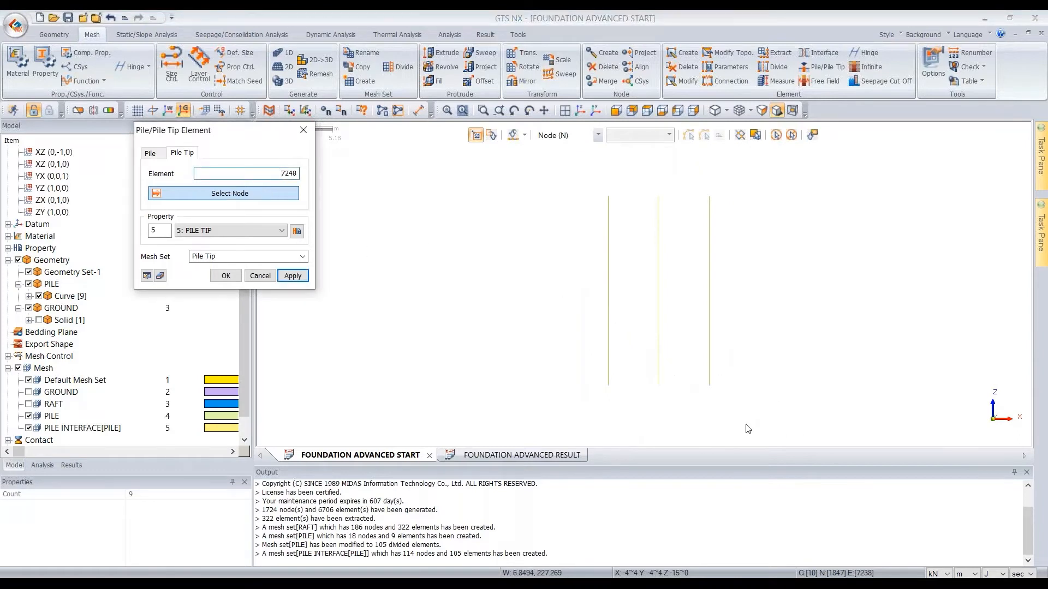
Step: Window-select the lower end nodes of all piles and deselect the extra node beside one pile's tip
{"action": "left_click_drag", "start_coordinate": [745, 421], "coordinate": [583, 388]}
{"action": "middle_click_drag", "start_coordinate": [582, 388], "coordinate": [646, 385]}
{"action": "scroll", "coordinate": [646, 384], "scroll_direction": "up", "scroll_amount": 5}
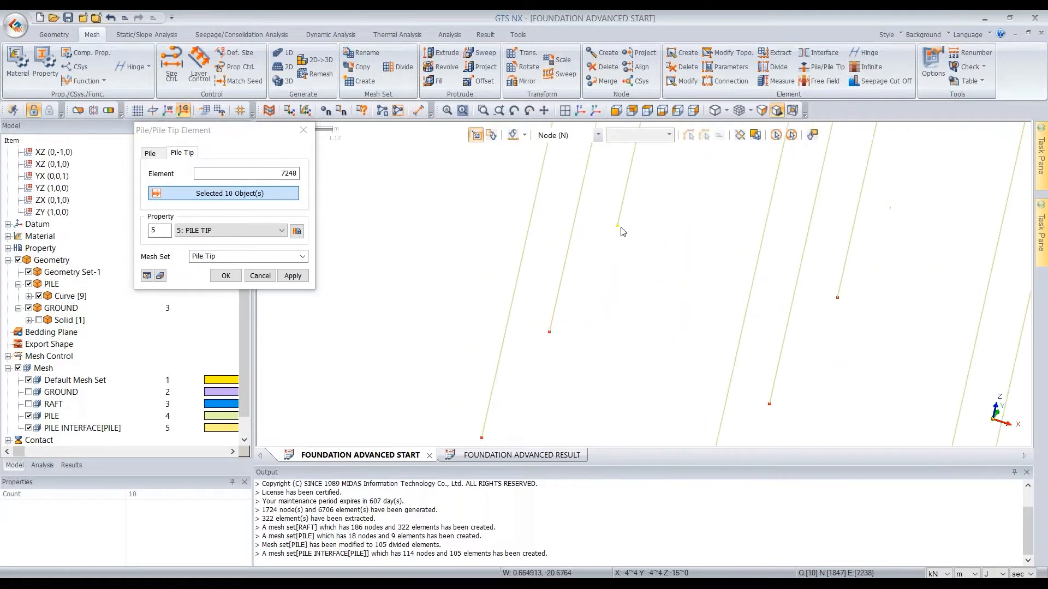
{"action": "scroll", "coordinate": [629, 355], "scroll_direction": "down", "scroll_amount": 3}
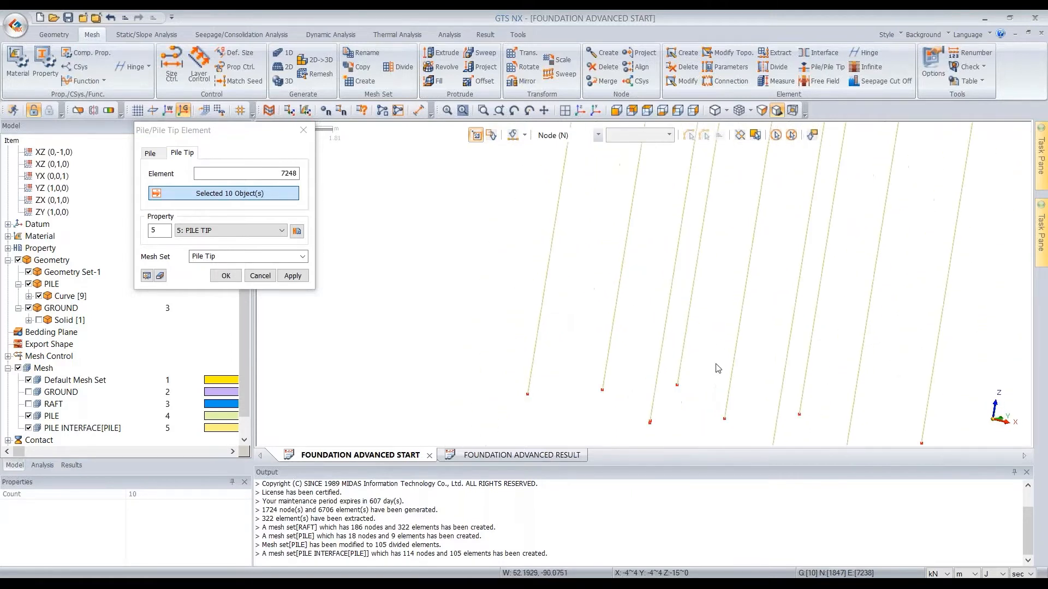
{"action": "scroll", "coordinate": [658, 402], "scroll_direction": "up", "scroll_amount": 5}
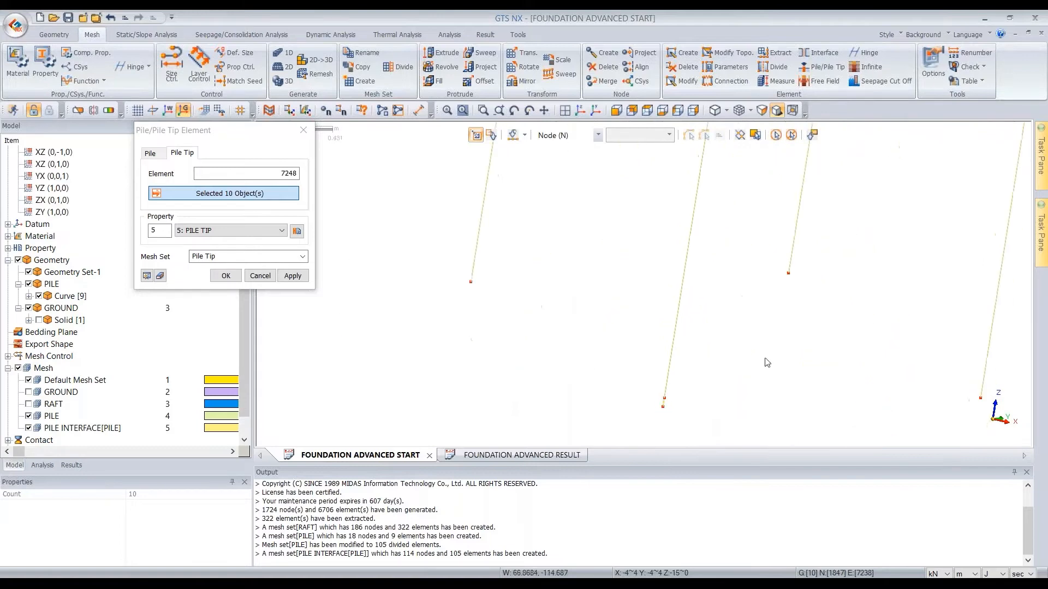
{"action": "left_click", "coordinate": [664, 404]}
{"action": "scroll", "coordinate": [600, 290], "scroll_direction": "down", "scroll_amount": 5}
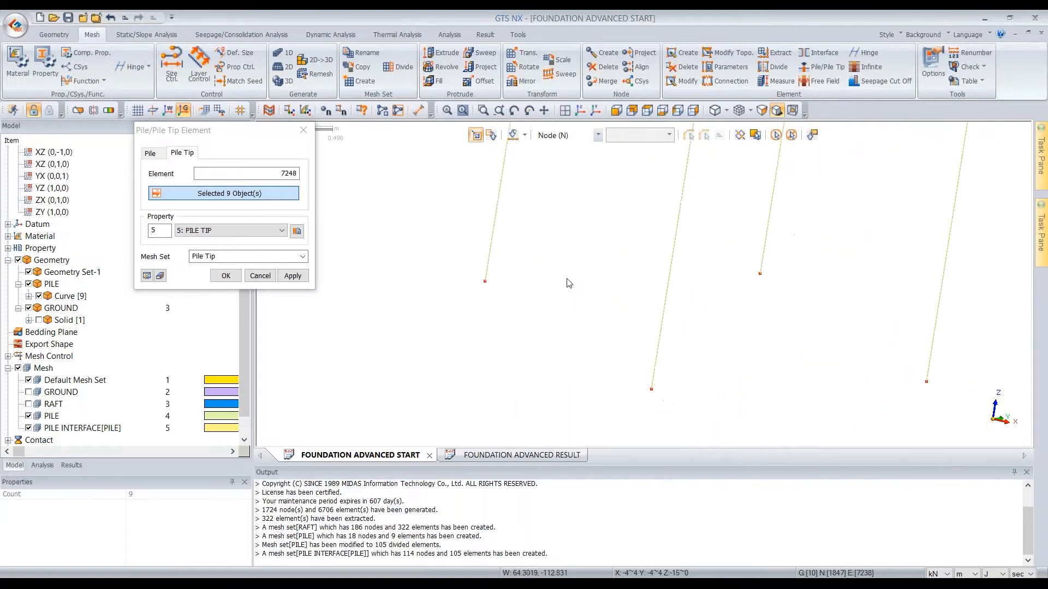
Step: Create pile tip elements on the nine selected nodes with property 5: PILE TIP in a mesh set named Pile Tip
{"action": "middle_click_drag", "start_coordinate": [599, 285], "coordinate": [585, 323]}
{"action": "scroll", "coordinate": [586, 322], "scroll_direction": "down", "scroll_amount": 4}
{"action": "middle_click_drag", "start_coordinate": [587, 277], "coordinate": [572, 273]}
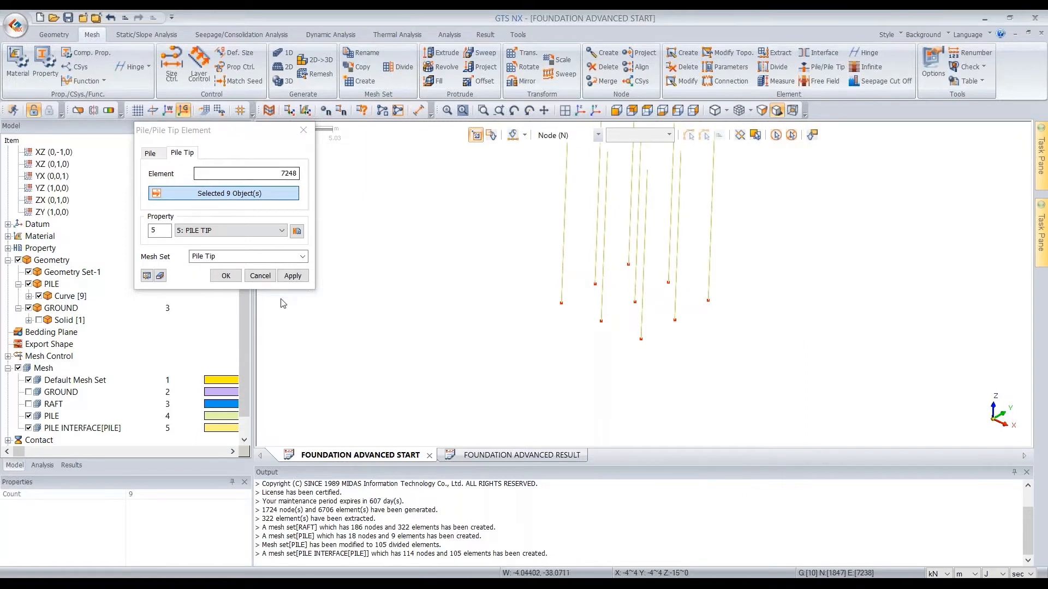
{"action": "middle_click_drag", "start_coordinate": [602, 329], "coordinate": [674, 358]}
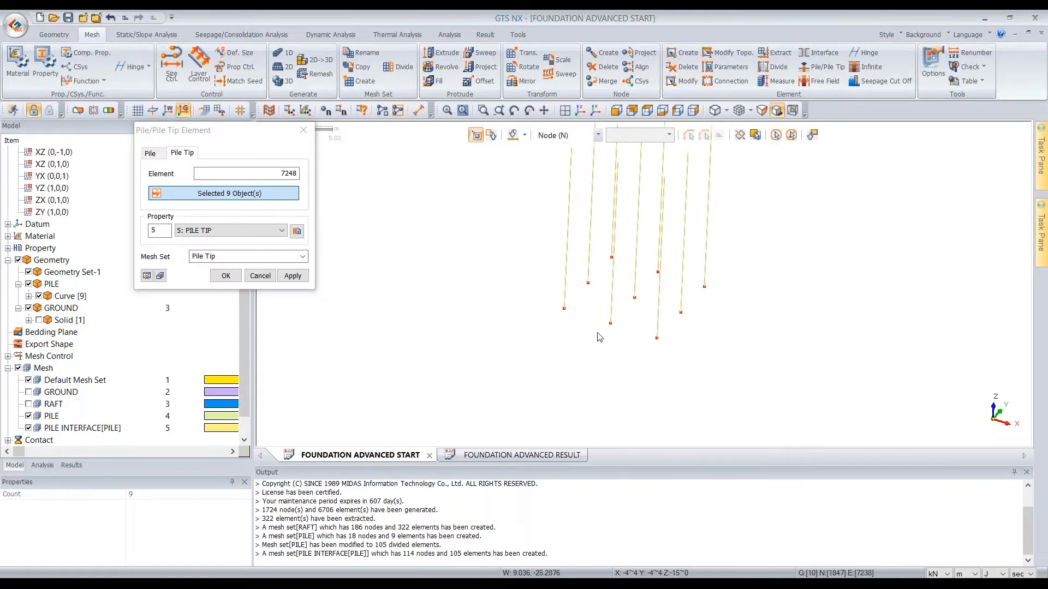
{"action": "middle_click_drag", "start_coordinate": [598, 334], "coordinate": [646, 349]}
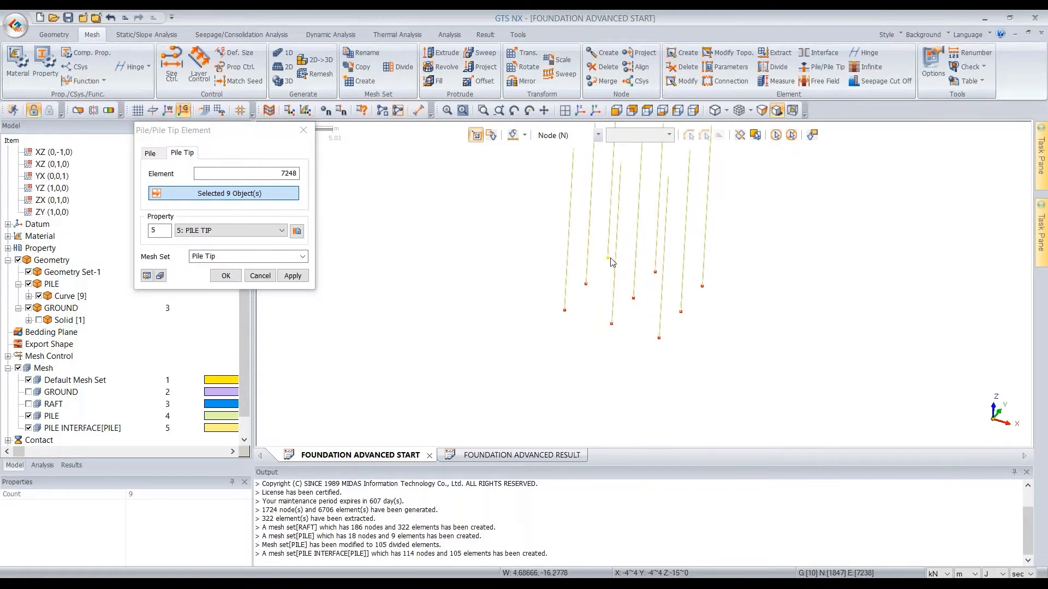
{"action": "middle_click_drag", "start_coordinate": [473, 266], "coordinate": [652, 305]}
{"action": "scroll", "coordinate": [650, 301], "scroll_direction": "down", "scroll_amount": 2}
{"action": "middle_click_drag", "start_coordinate": [581, 269], "coordinate": [582, 238]}
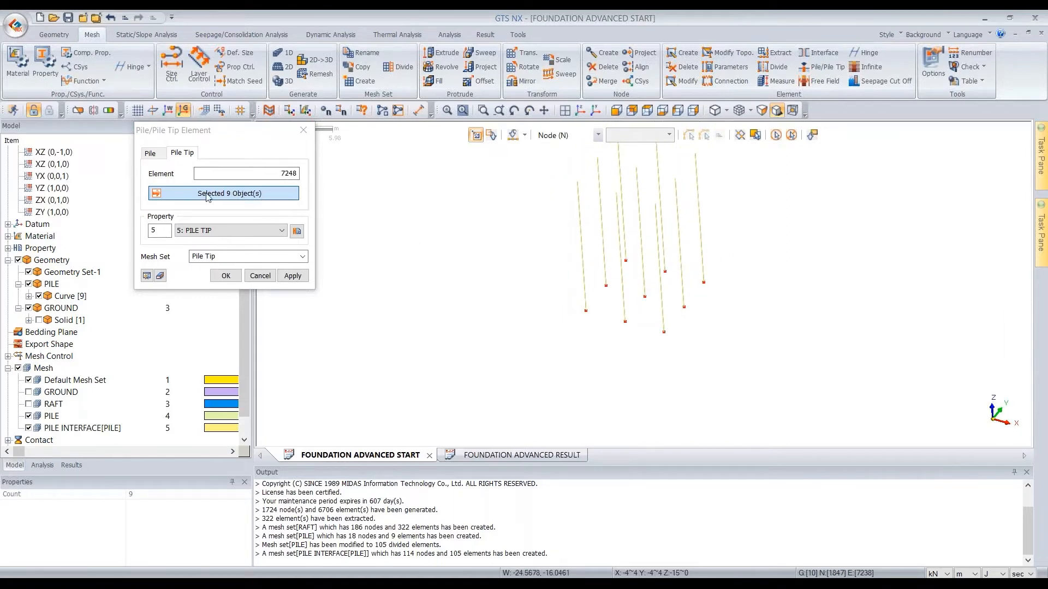
{"action": "left_click", "coordinate": [226, 275]}
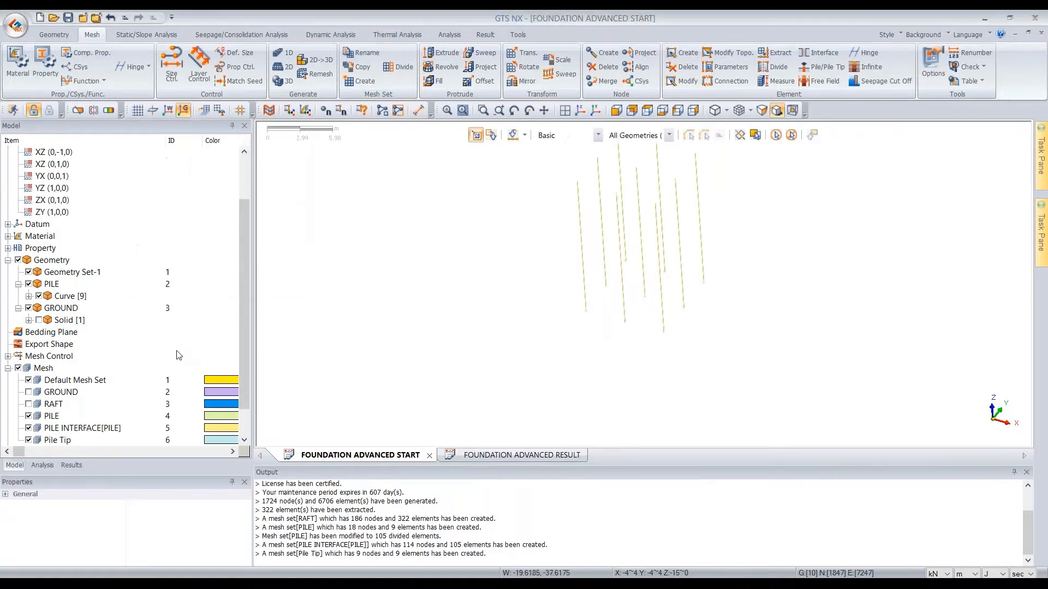
Step: Briefly show the GROUND mesh set to inspect the soil mesh around the piles, and hide it again
{"action": "scroll", "coordinate": [180, 355], "scroll_direction": "down", "scroll_amount": 1}
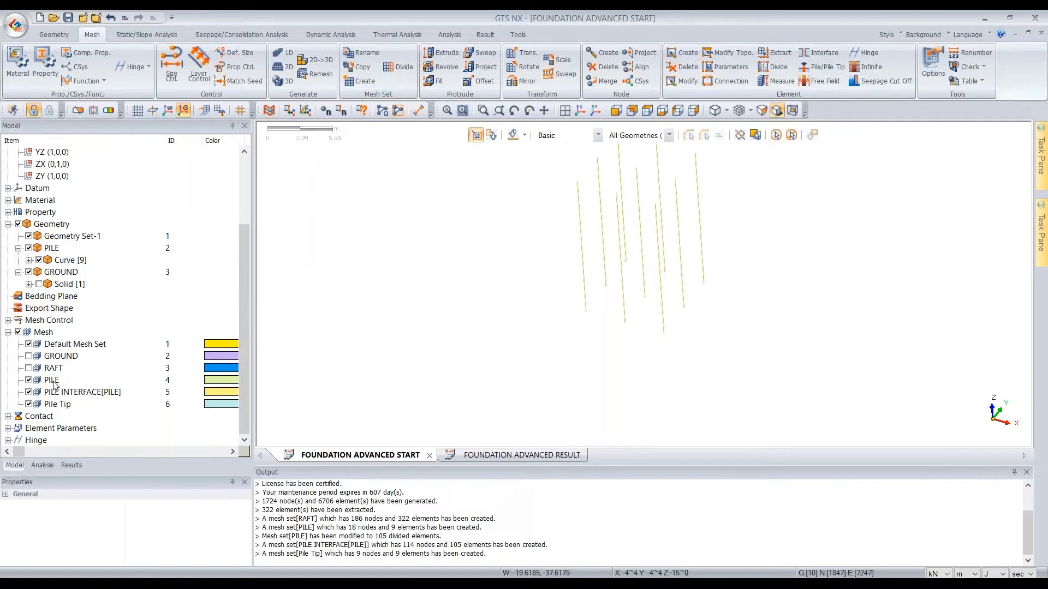
{"action": "left_click", "coordinate": [28, 356]}
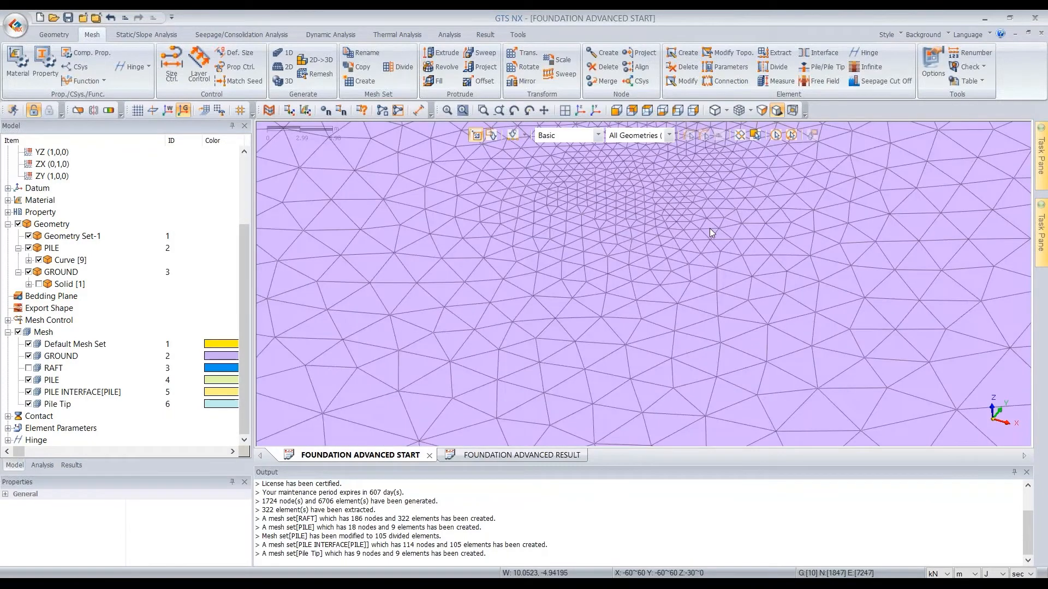
{"action": "middle_click_drag", "start_coordinate": [710, 228], "coordinate": [700, 238]}
{"action": "scroll", "coordinate": [701, 238], "scroll_direction": "down", "scroll_amount": 3}
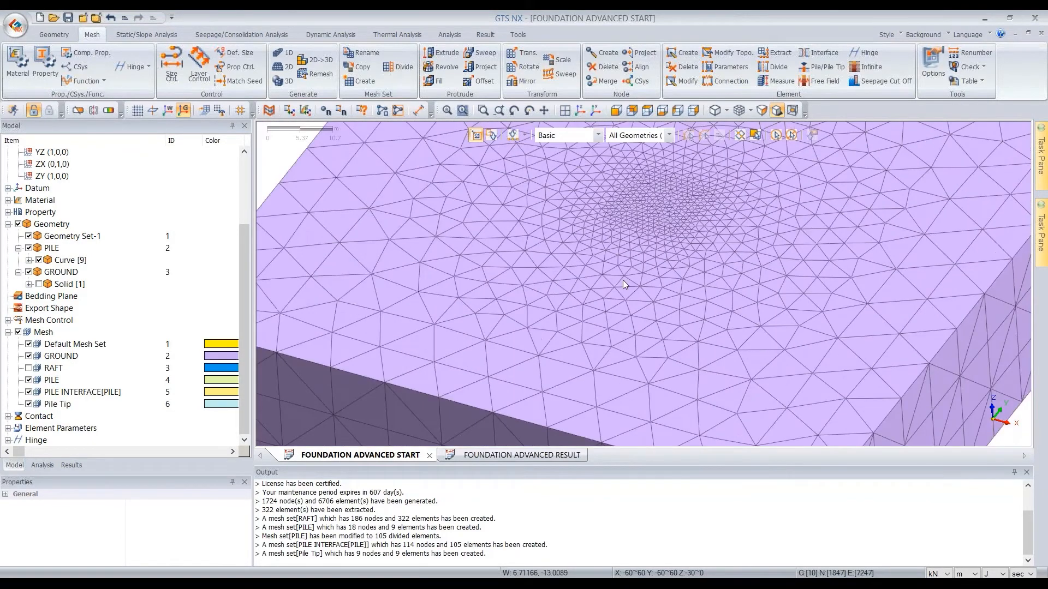
{"action": "scroll", "coordinate": [617, 305], "scroll_direction": "down", "scroll_amount": 3}
{"action": "left_click", "coordinate": [29, 356]}
Step: Show the RAFT mesh set together with the piles and examine how the raft sits on the pile heads
{"action": "left_click", "coordinate": [28, 368]}
{"action": "scroll", "coordinate": [567, 259], "scroll_direction": "up", "scroll_amount": 5}
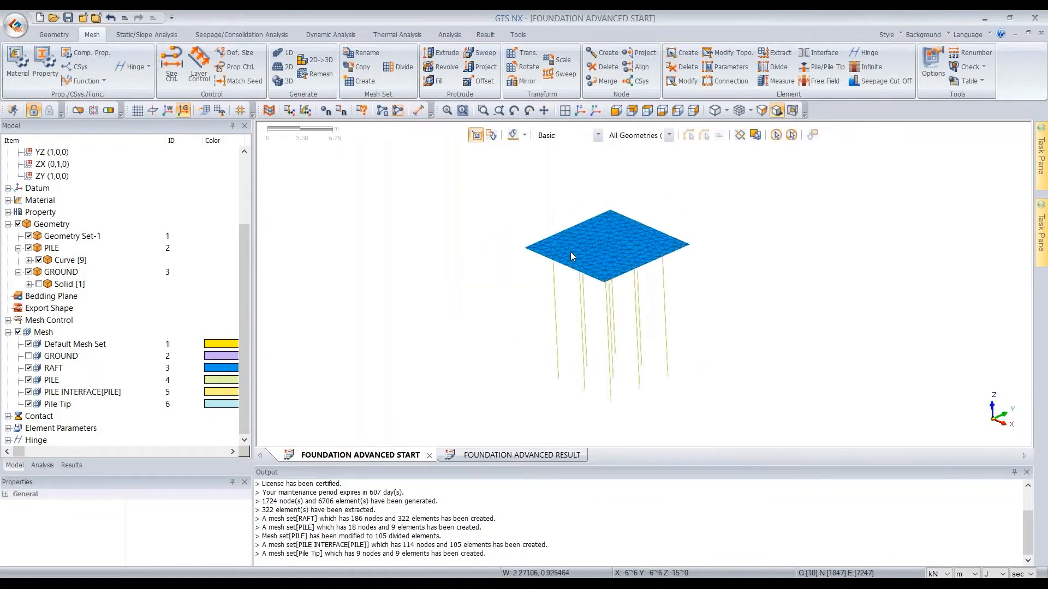
{"action": "left_click", "coordinate": [29, 369]}
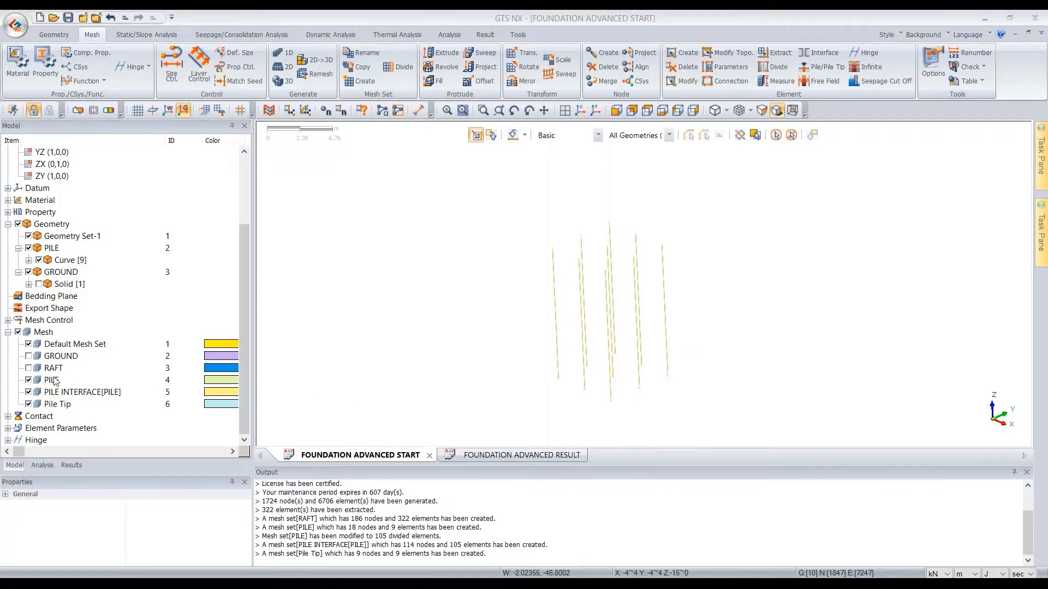
{"action": "left_click", "coordinate": [29, 369]}
{"action": "scroll", "coordinate": [582, 324], "scroll_direction": "down", "scroll_amount": 4}
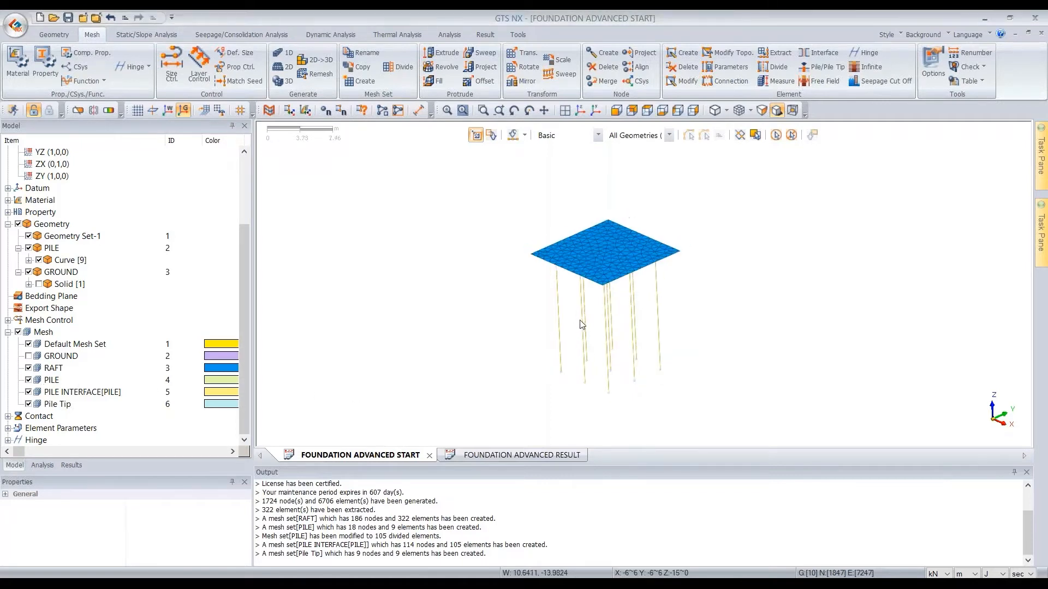
{"action": "scroll", "coordinate": [596, 295], "scroll_direction": "up", "scroll_amount": 4}
{"action": "mouse_move", "coordinate": [596, 294]}
{"action": "middle_mouse_down"}
{"action": "mouse_move", "coordinate": [583, 294]}
{"action": "mouse_move", "coordinate": [594, 302]}
{"action": "mouse_move", "coordinate": [594, 278]}
{"action": "middle_mouse_up"}
{"action": "scroll", "coordinate": [583, 299], "scroll_direction": "up", "scroll_amount": 5}
{"action": "scroll", "coordinate": [594, 278], "scroll_direction": "up", "scroll_amount": 1}
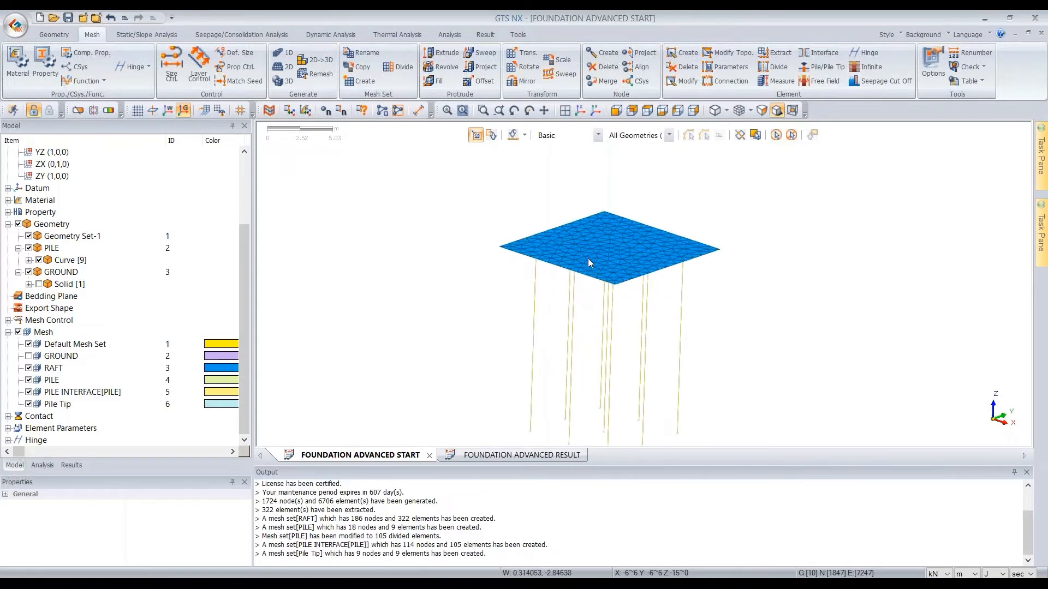
{"action": "scroll", "coordinate": [541, 310], "scroll_direction": "down", "scroll_amount": 1}
{"action": "scroll", "coordinate": [541, 310], "scroll_direction": "down", "scroll_amount": 5}
{"action": "middle_click_drag", "start_coordinate": [542, 310], "coordinate": [515, 322]}
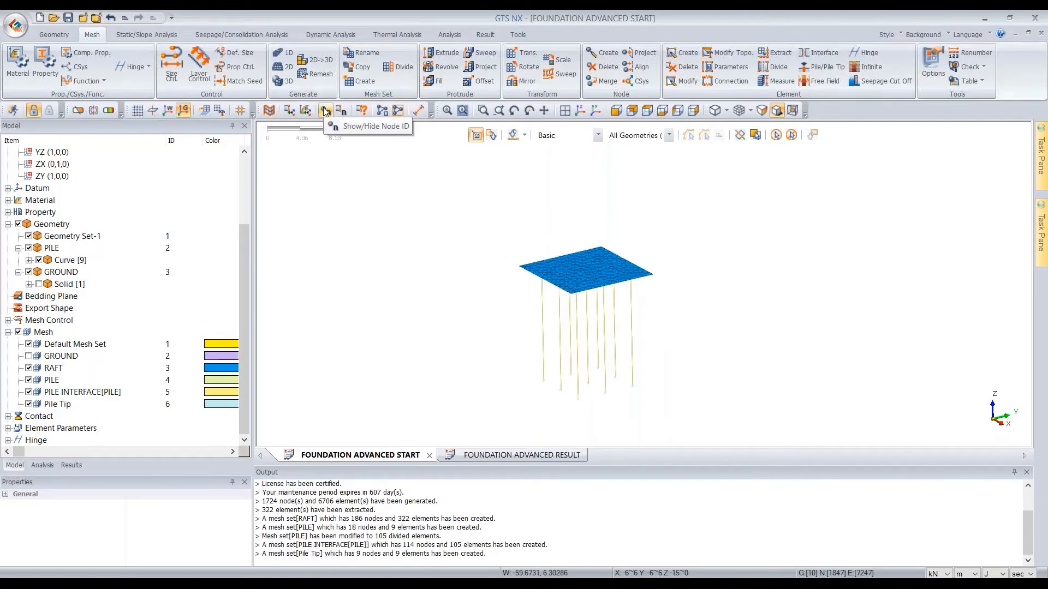
Step: Display node numbers to examine the raft and pile nodes at the pile heads, and turn the numbers off again
{"action": "left_click", "coordinate": [326, 111]}
{"action": "scroll", "coordinate": [527, 319], "scroll_direction": "up", "scroll_amount": 10}
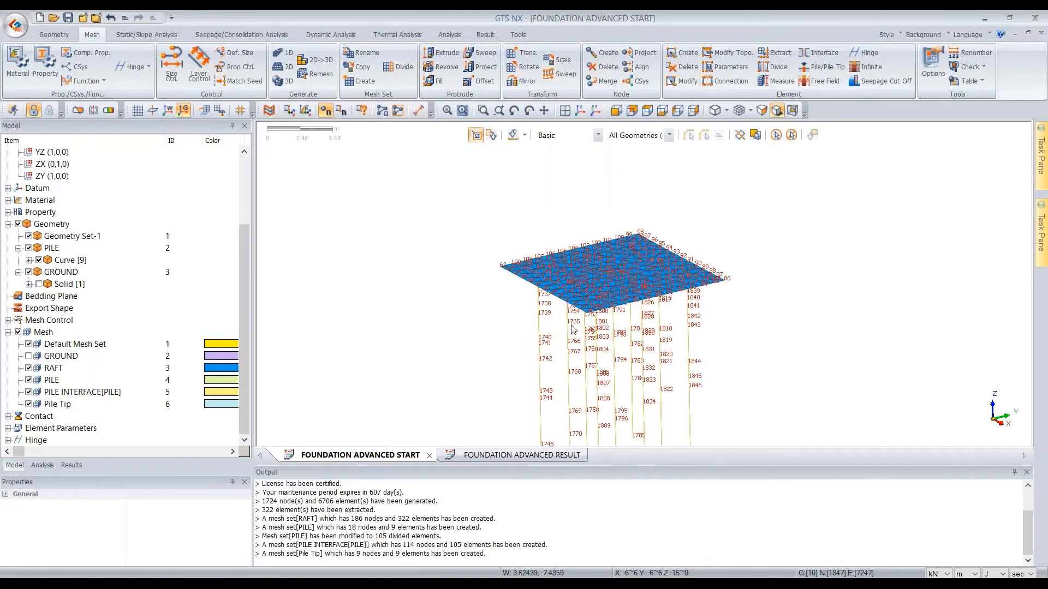
{"action": "scroll", "coordinate": [527, 319], "scroll_direction": "up", "scroll_amount": 8}
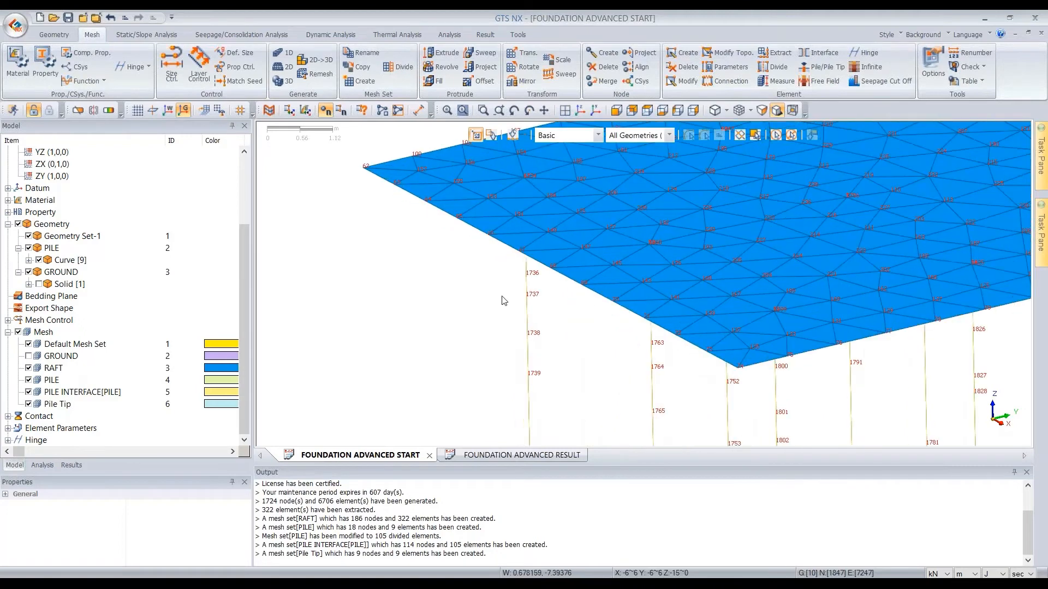
{"action": "middle_click_drag", "start_coordinate": [539, 303], "coordinate": [607, 167], "text": "ctrl"}
{"action": "scroll", "coordinate": [606, 167], "scroll_direction": "up", "scroll_amount": 10}
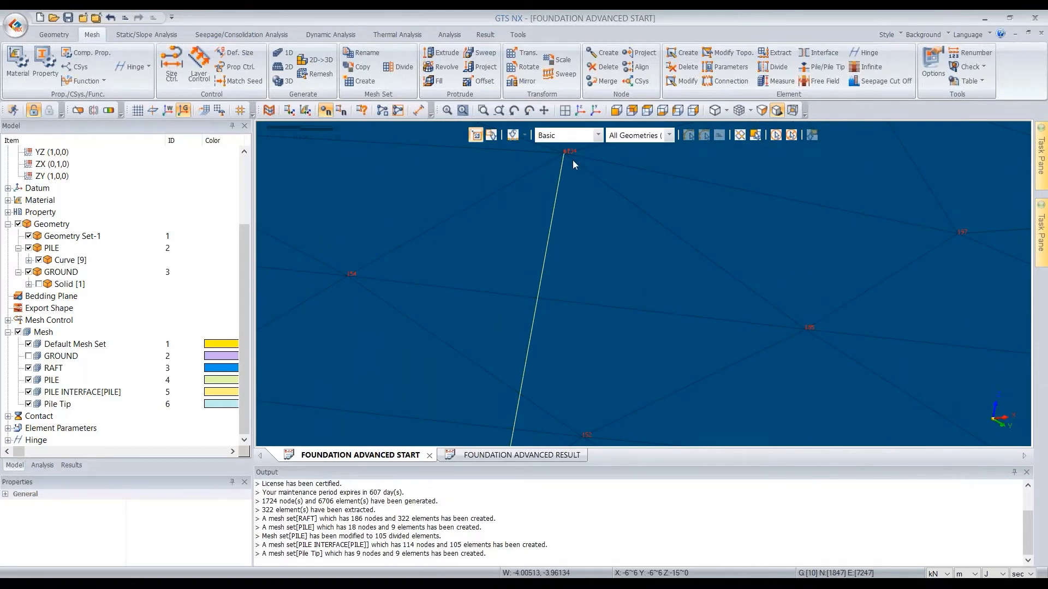
{"action": "scroll", "coordinate": [573, 161], "scroll_direction": "down", "scroll_amount": 10}
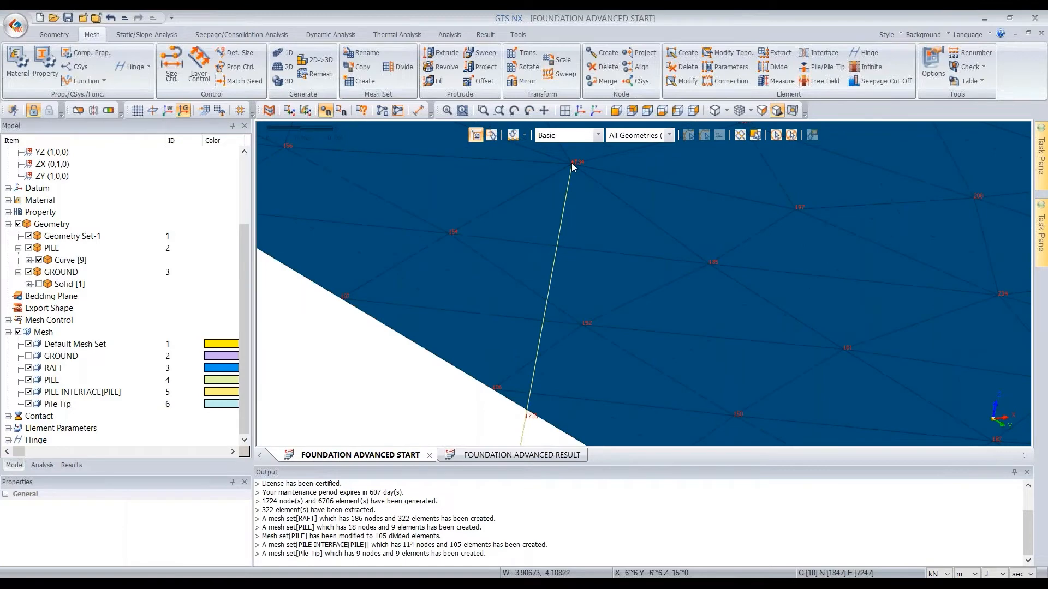
{"action": "scroll", "coordinate": [627, 200], "scroll_direction": "up", "scroll_amount": 10}
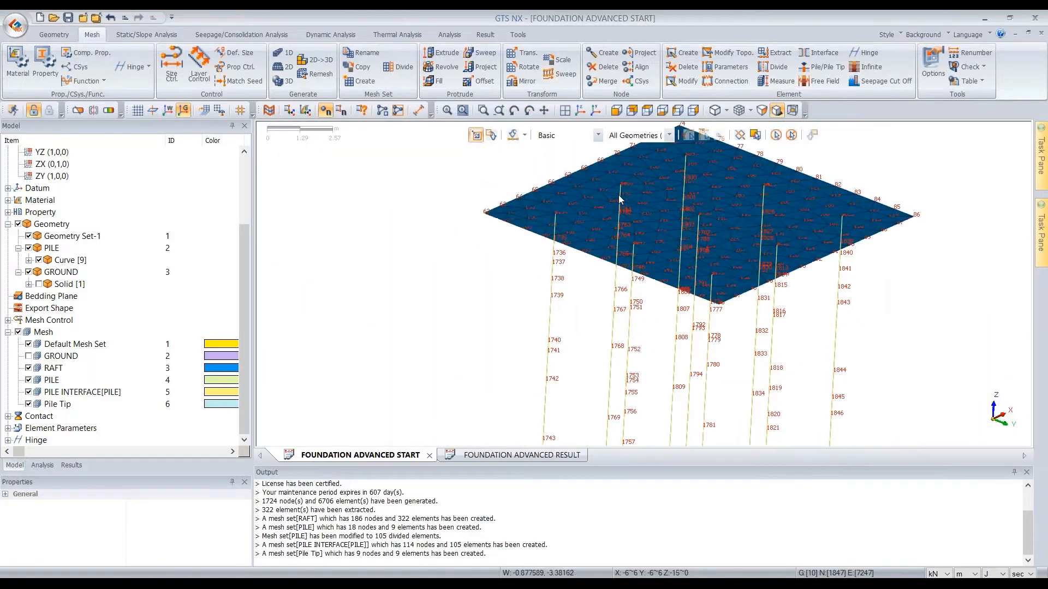
{"action": "scroll", "coordinate": [611, 159], "scroll_direction": "down", "scroll_amount": 3}
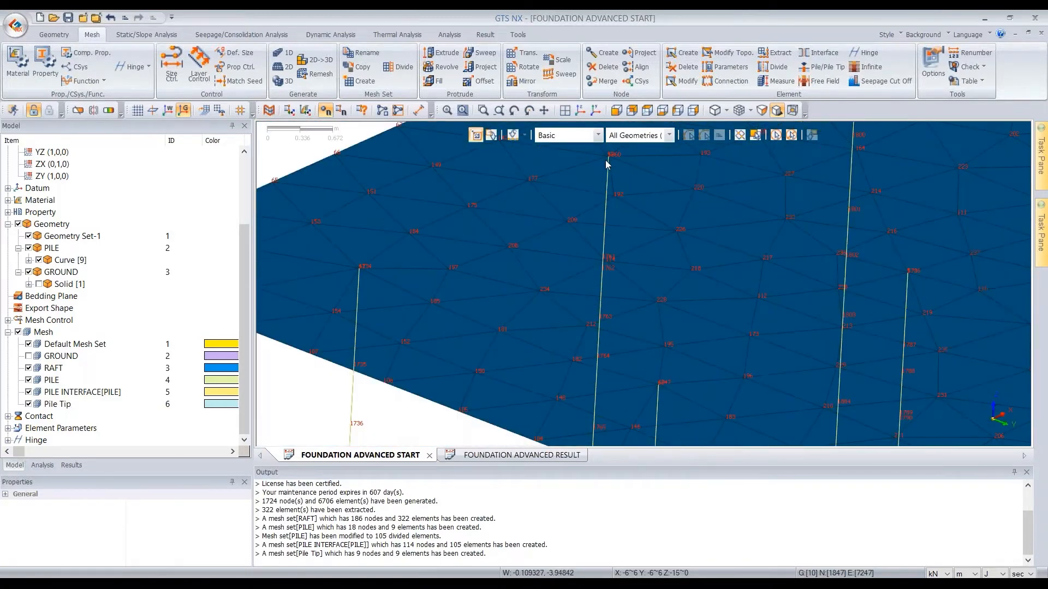
{"action": "scroll", "coordinate": [699, 181], "scroll_direction": "down", "scroll_amount": 5}
{"action": "scroll", "coordinate": [643, 226], "scroll_direction": "up", "scroll_amount": 6}
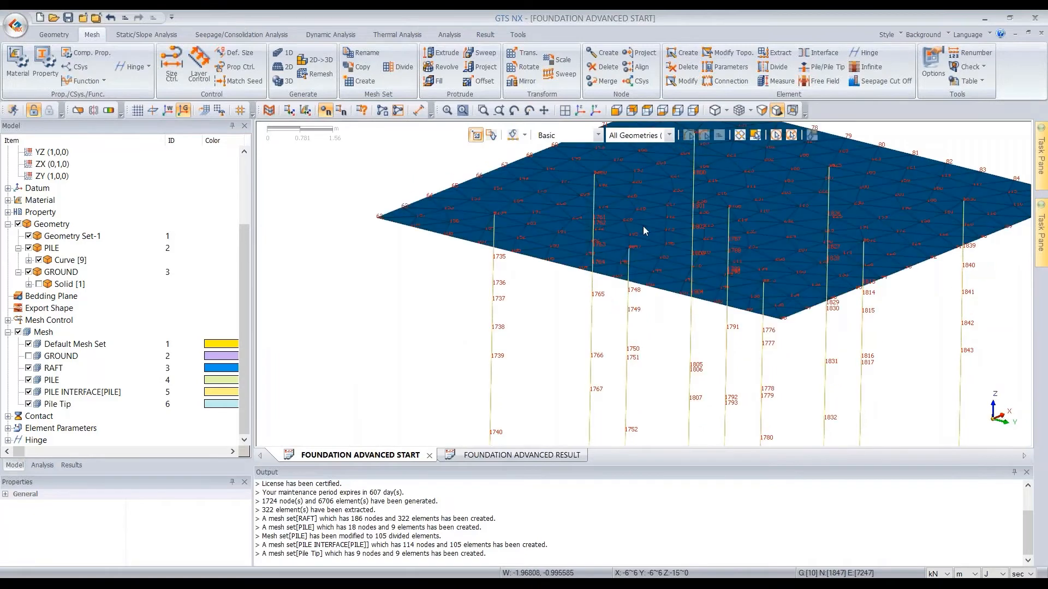
{"action": "scroll", "coordinate": [625, 261], "scroll_direction": "down", "scroll_amount": 8}
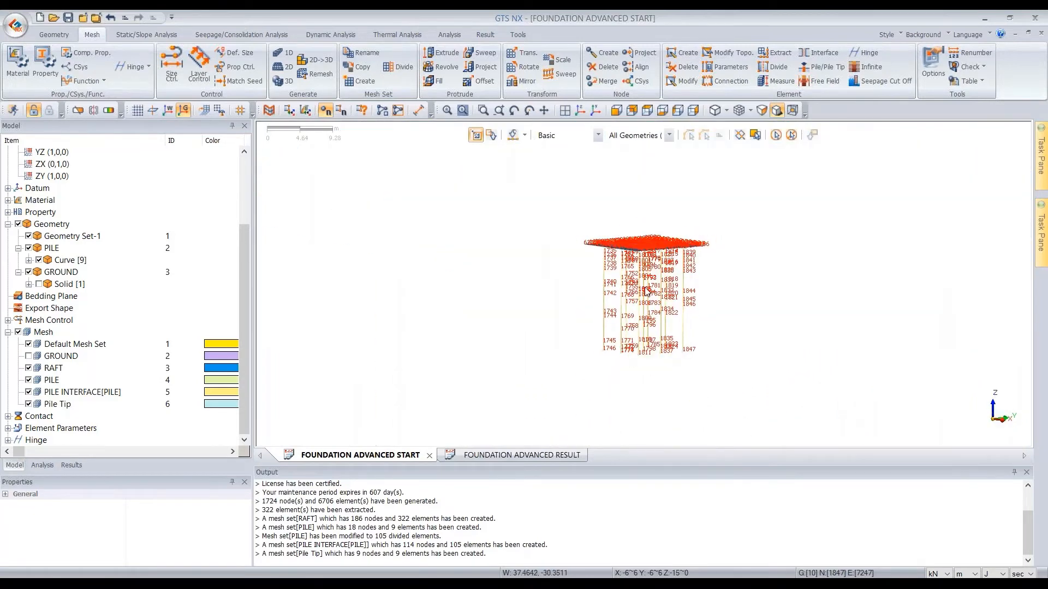
{"action": "left_click", "coordinate": [647, 111]}
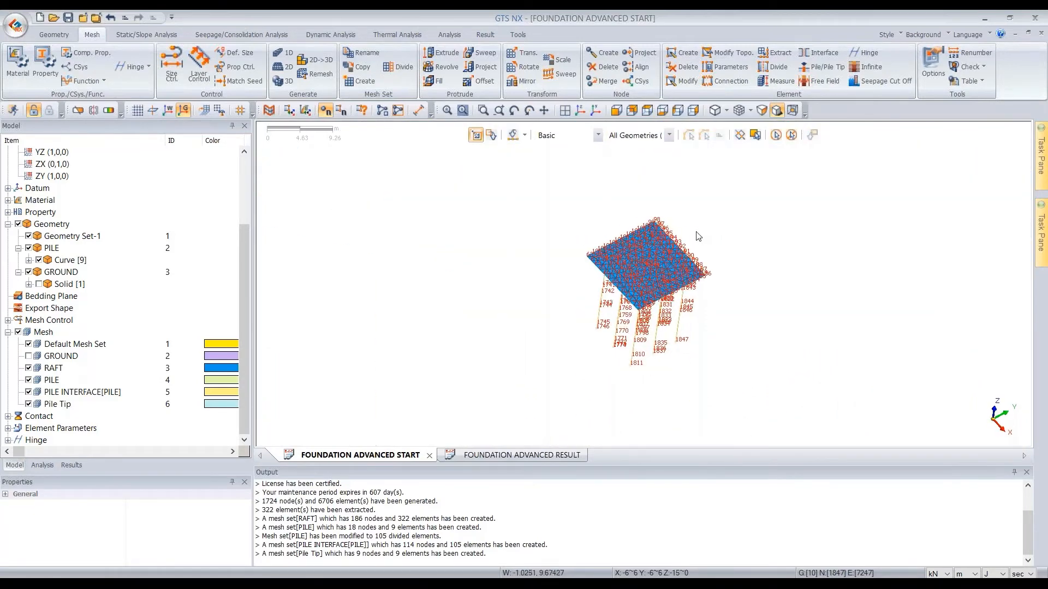
{"action": "left_click", "coordinate": [326, 111]}
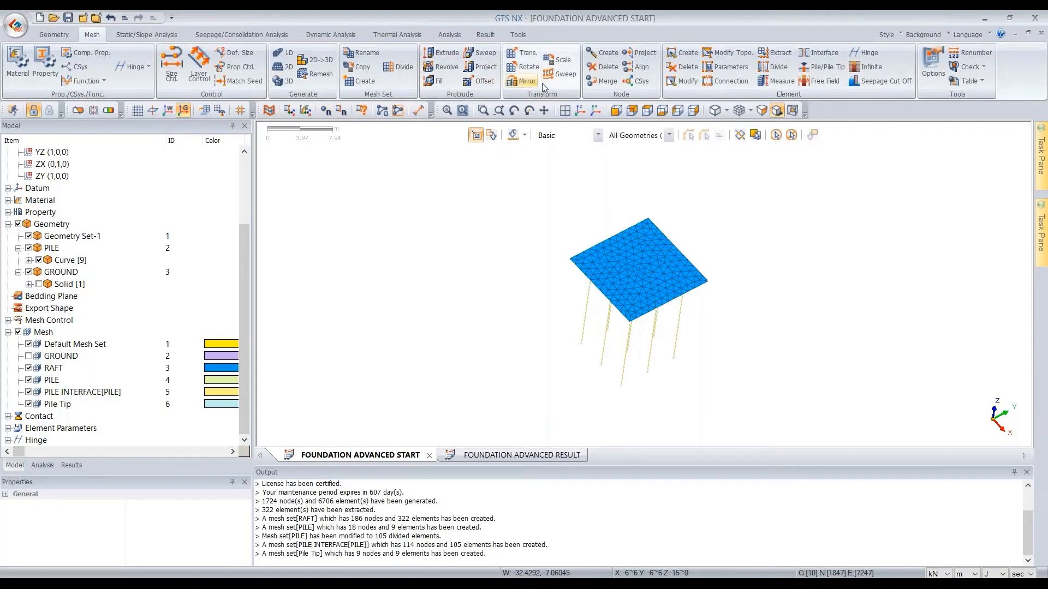
Step: Merge the coincident raft and pile head nodes among all displayed nodes, with tolerance 1e-005 and the smallest ID as base node
{"action": "left_click", "coordinate": [597, 81]}
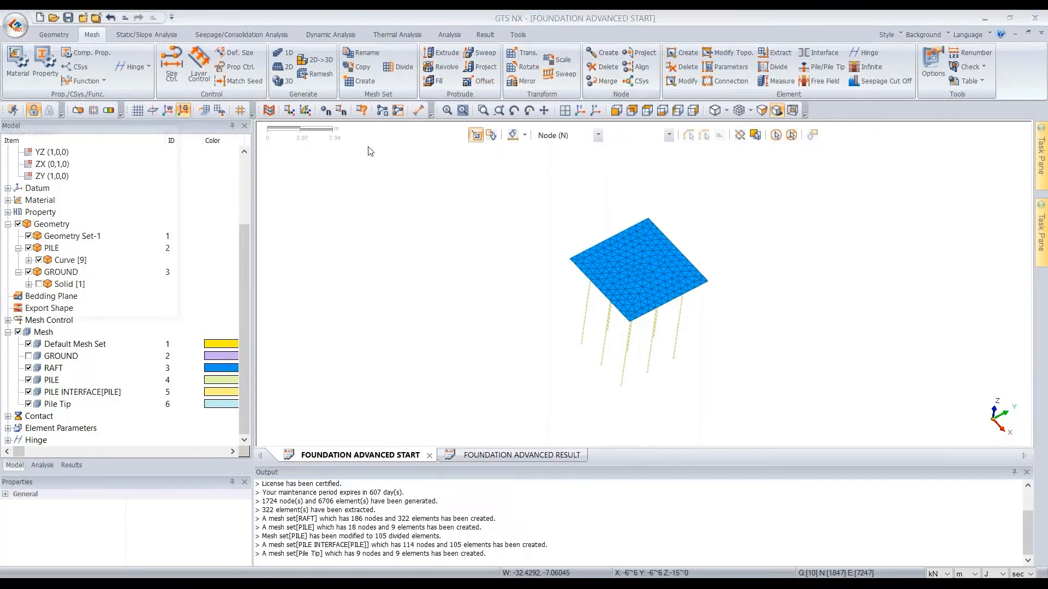
{"action": "left_click_drag", "start_coordinate": [136, 131], "coordinate": [323, 143]}
{"action": "middle_click_drag", "start_coordinate": [739, 241], "coordinate": [748, 263]}
{"action": "key", "text": "ctrl+a"}
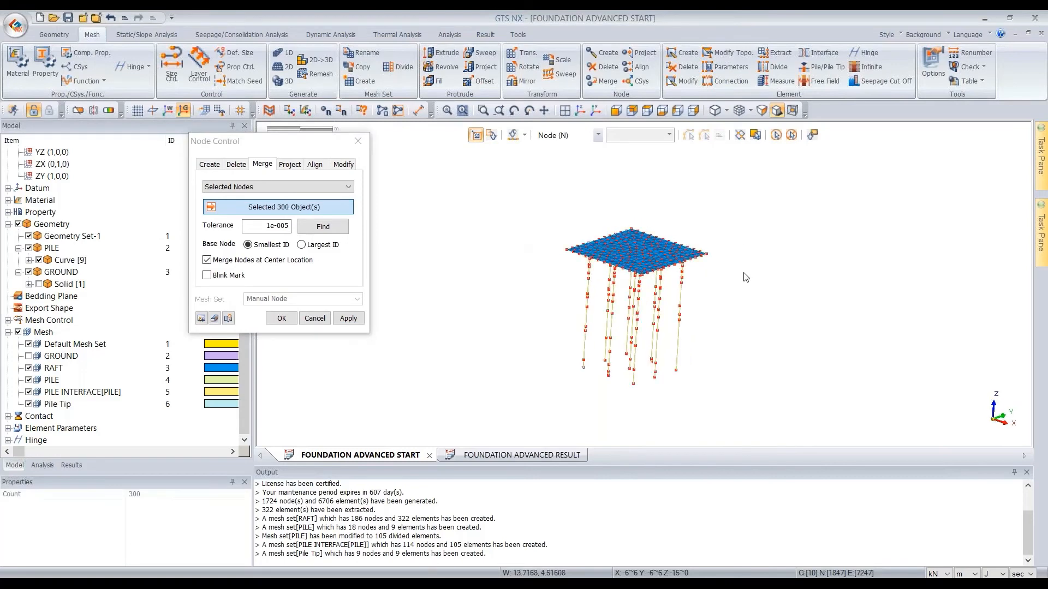
{"action": "left_click", "coordinate": [335, 227]}
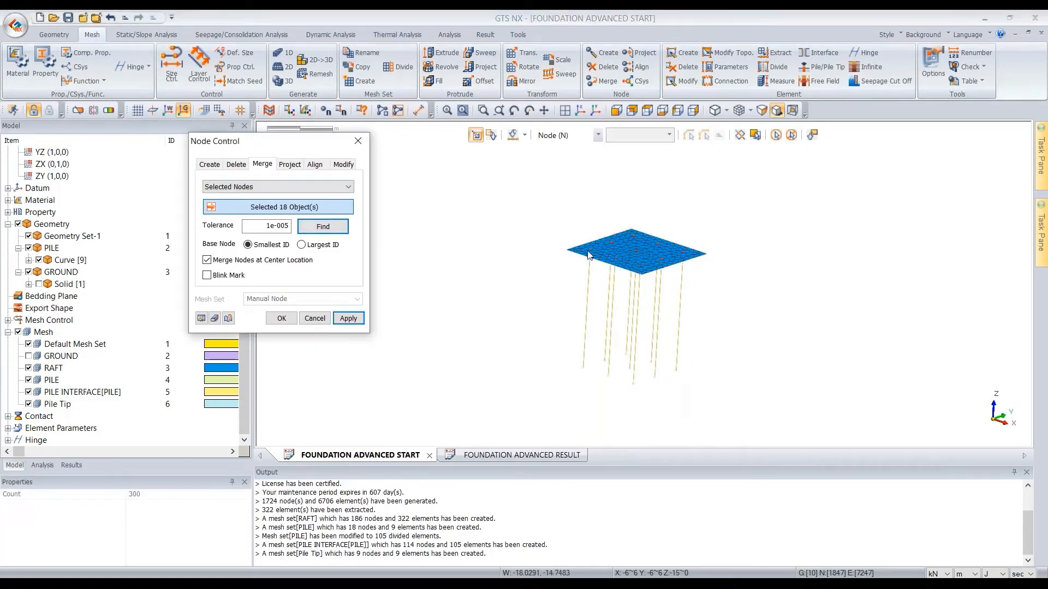
{"action": "scroll", "coordinate": [682, 262], "scroll_direction": "up", "scroll_amount": 3}
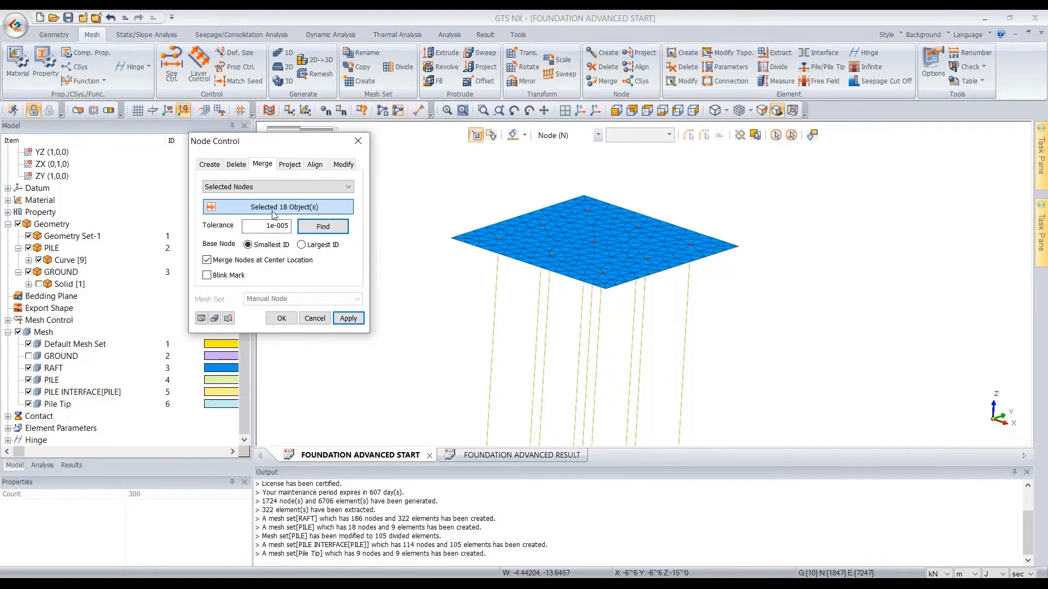
{"action": "left_click", "coordinate": [282, 320]}
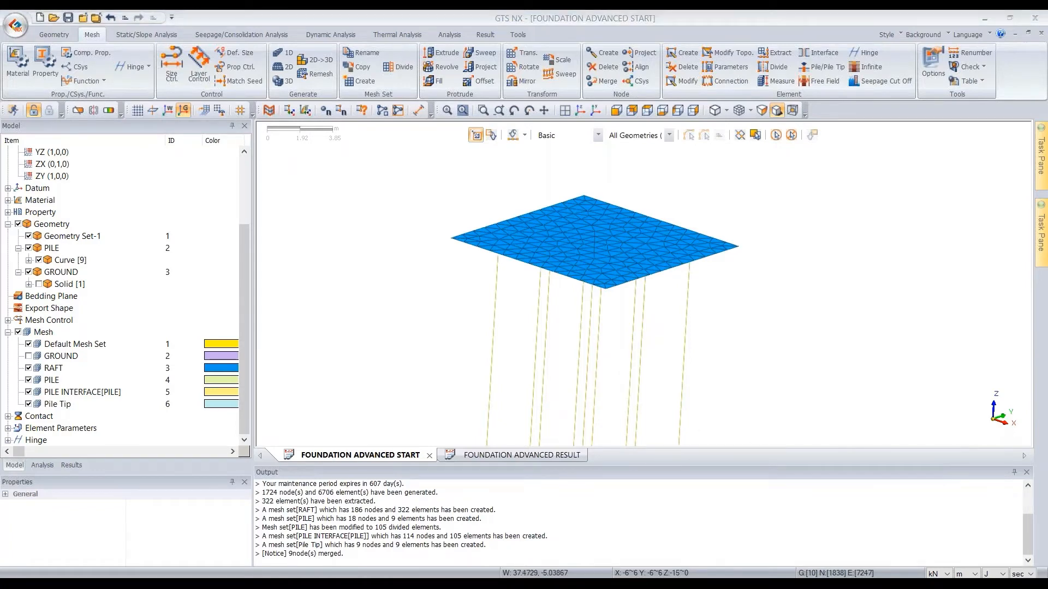
Step: Show the GROUND mesh set and apply automatic constraints considering all mesh sets, in a boundary set named BC
{"action": "left_click", "coordinate": [29, 355]}
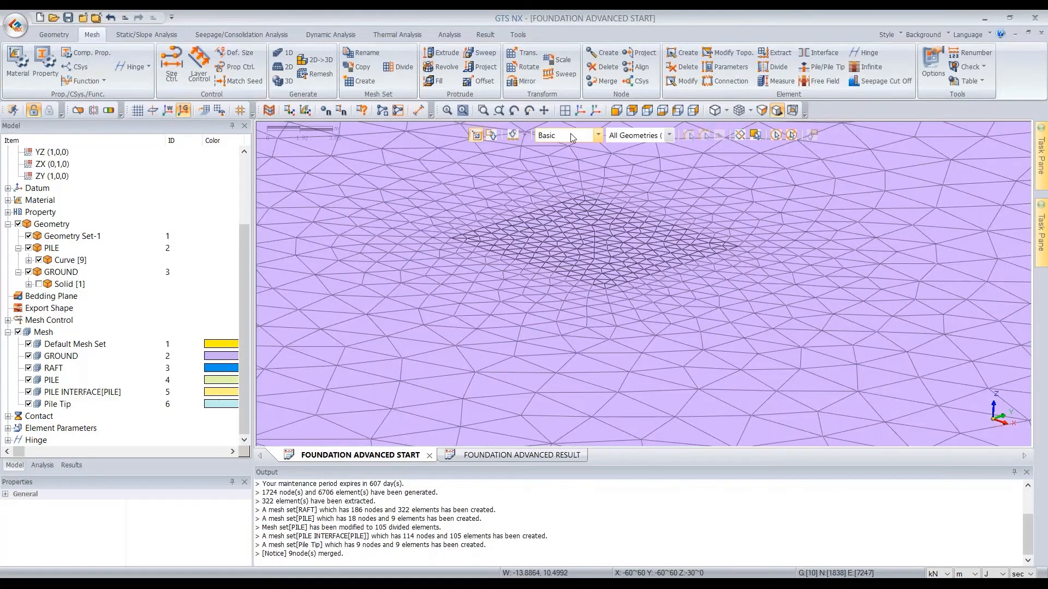
{"action": "left_click", "coordinate": [579, 115]}
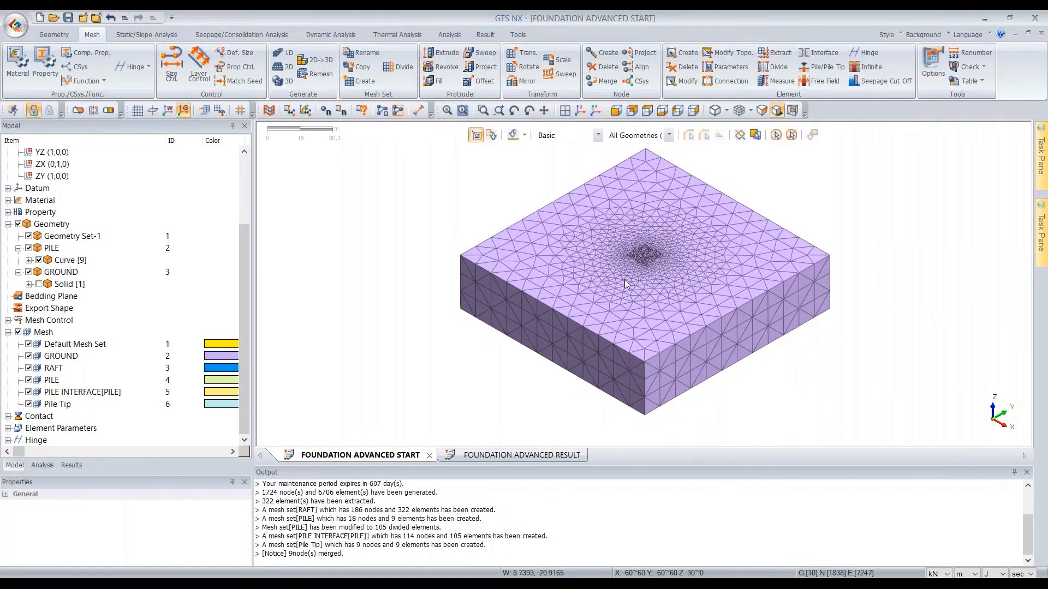
{"action": "middle_click_drag", "start_coordinate": [624, 279], "coordinate": [621, 260]}
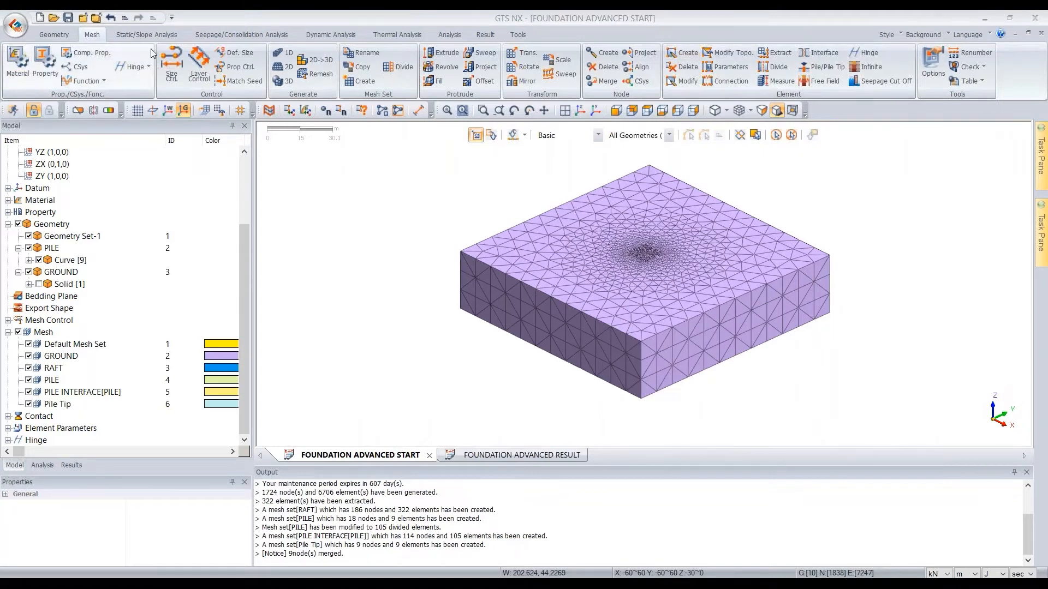
{"action": "scroll", "coordinate": [402, 59], "scroll_direction": "down", "scroll_amount": 1}
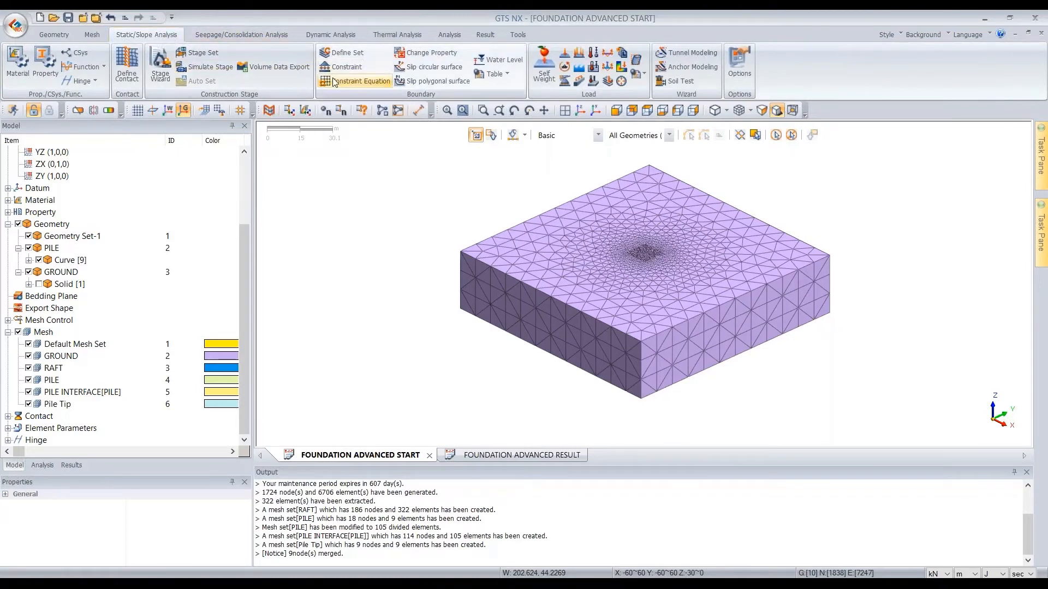
{"action": "left_click", "coordinate": [358, 67]}
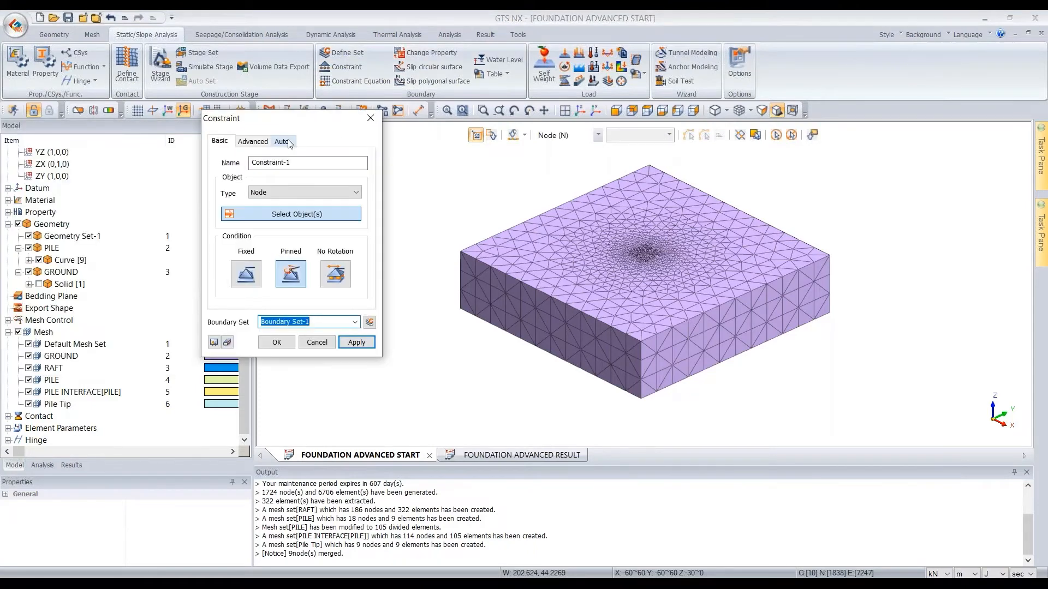
{"action": "left_click", "coordinate": [288, 142]}
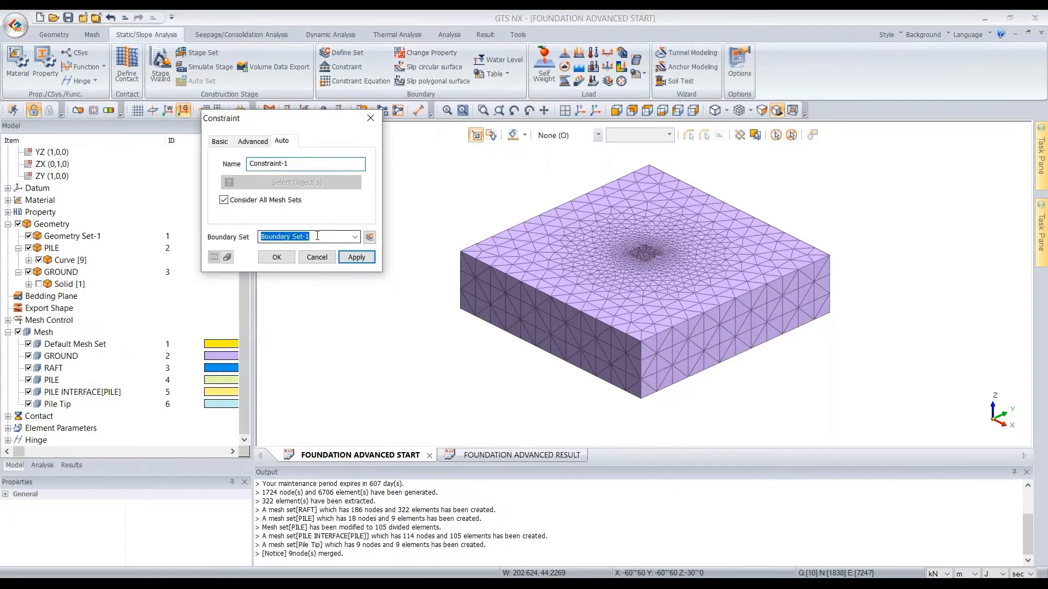
{"action": "type", "text": "BC"}
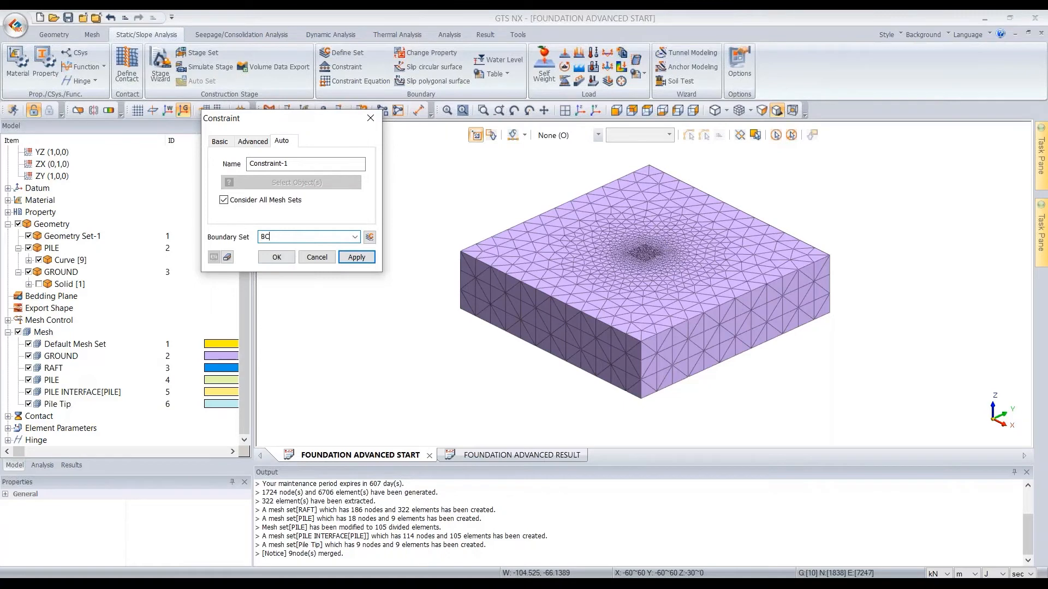
{"action": "left_click", "coordinate": [276, 258]}
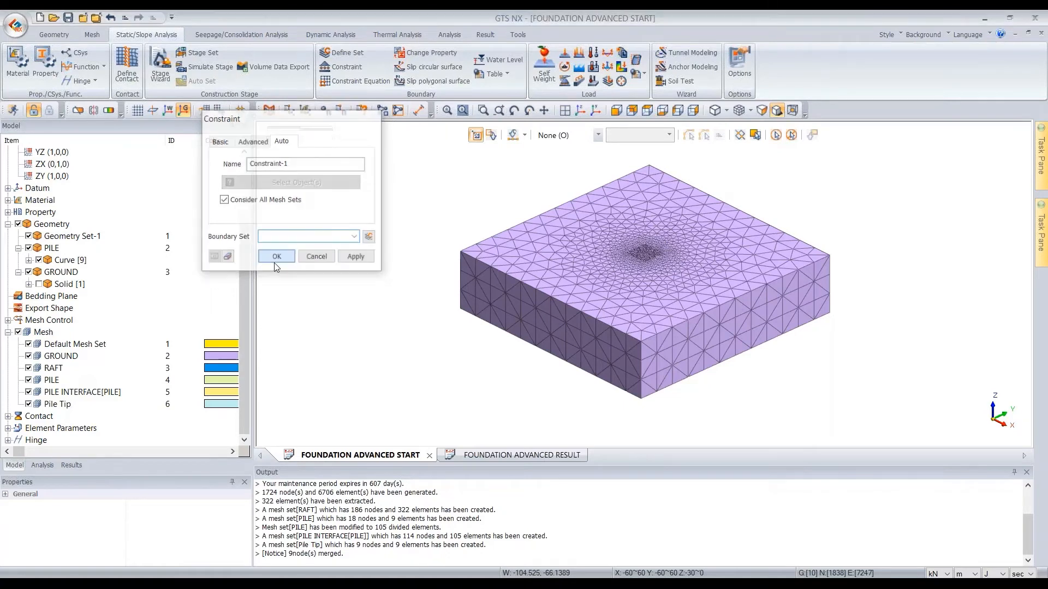
{"action": "middle_click_drag", "start_coordinate": [613, 336], "coordinate": [535, 240]}
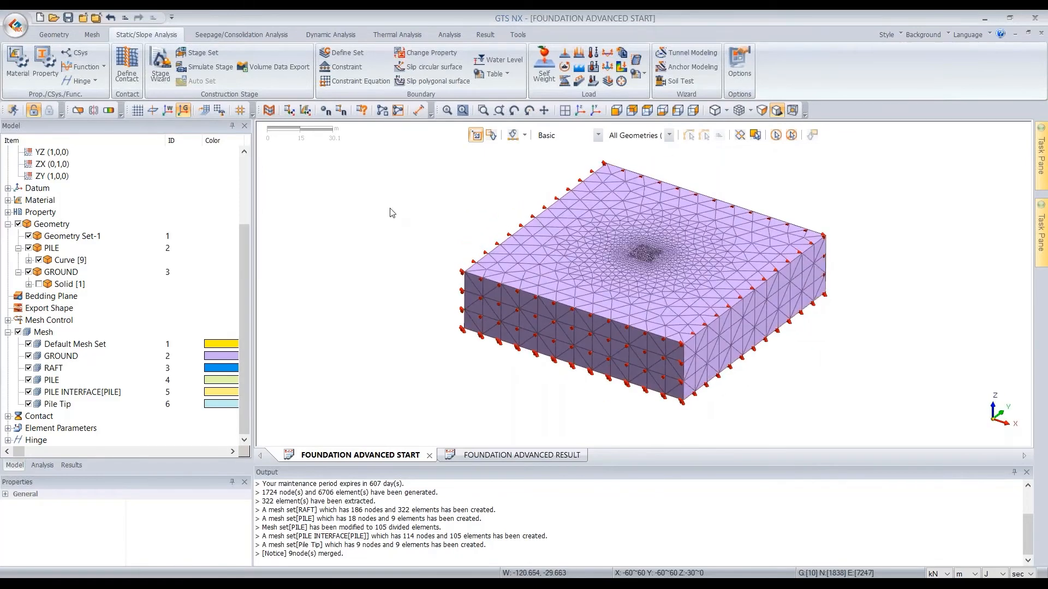
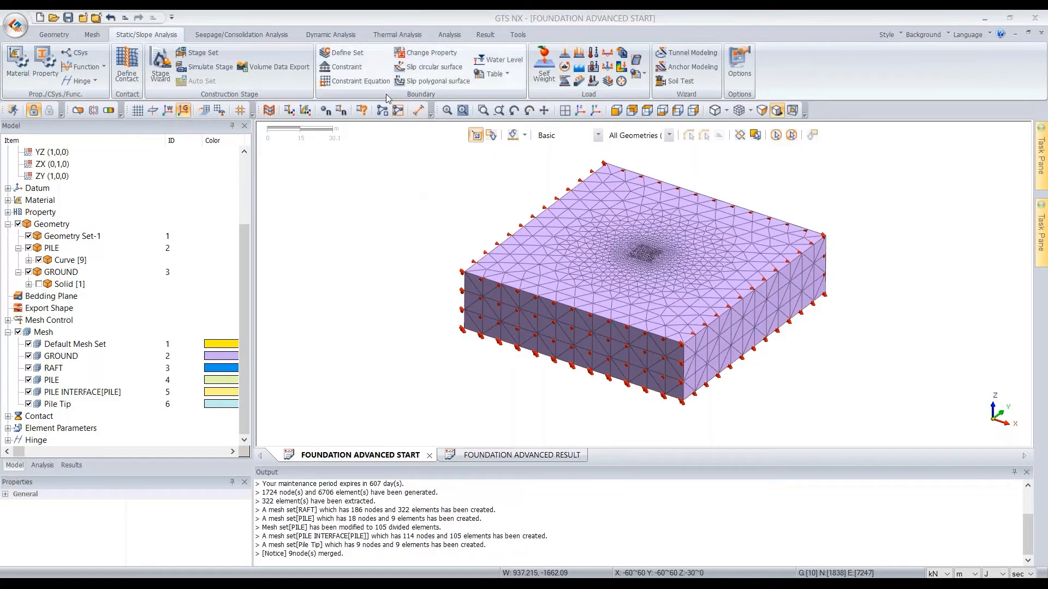
Step: Isolate the pile mesh sets and constrain the Rz rotation of all pile nodes in a boundary set named PILE BC
{"action": "left_click", "coordinate": [29, 369]}
{"action": "left_click", "coordinate": [29, 356]}
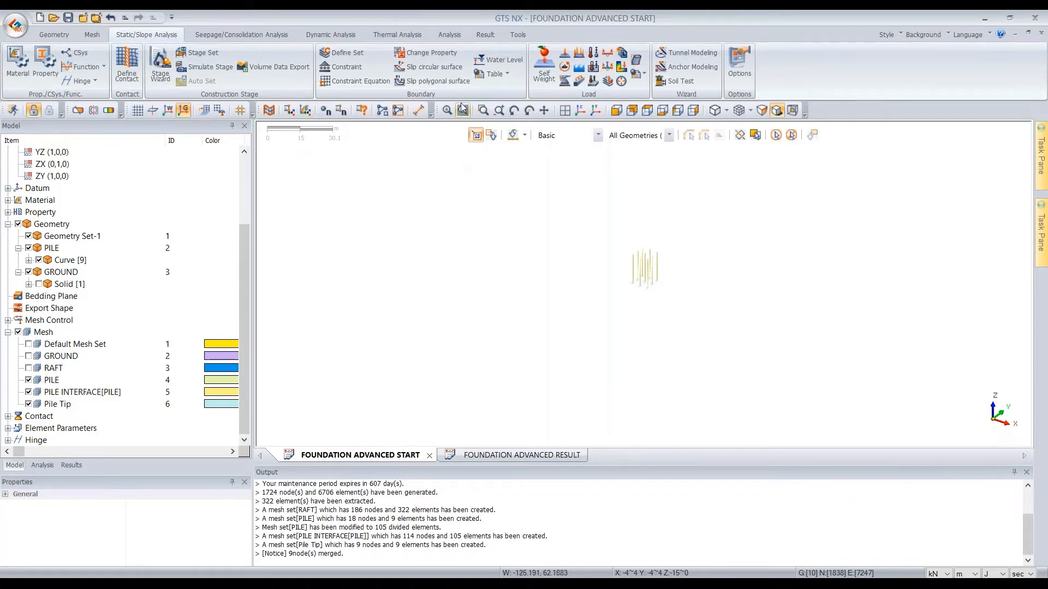
{"action": "left_click", "coordinate": [347, 69]}
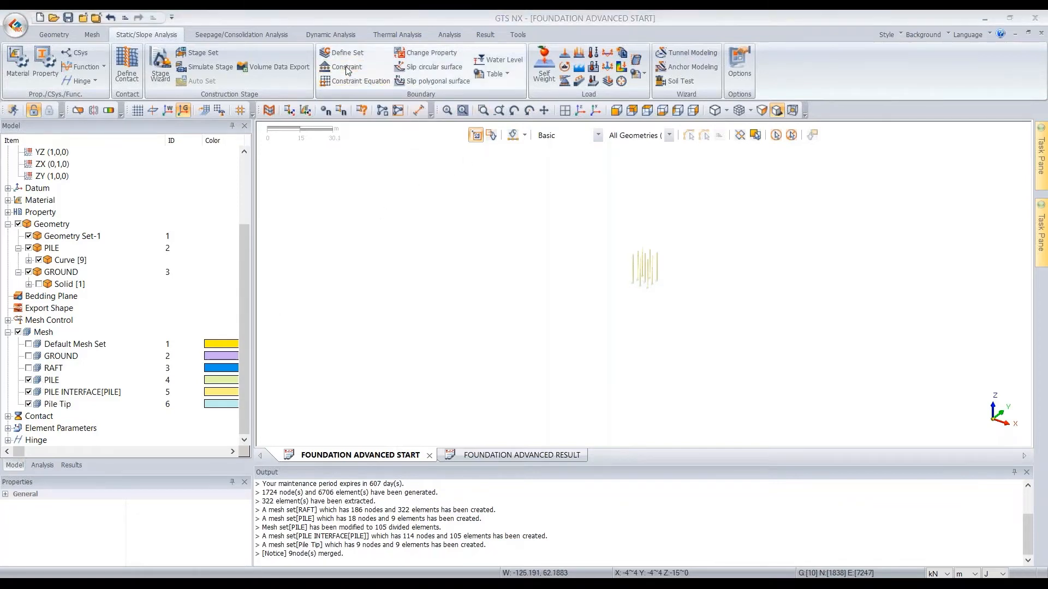
{"action": "left_click", "coordinate": [274, 157]}
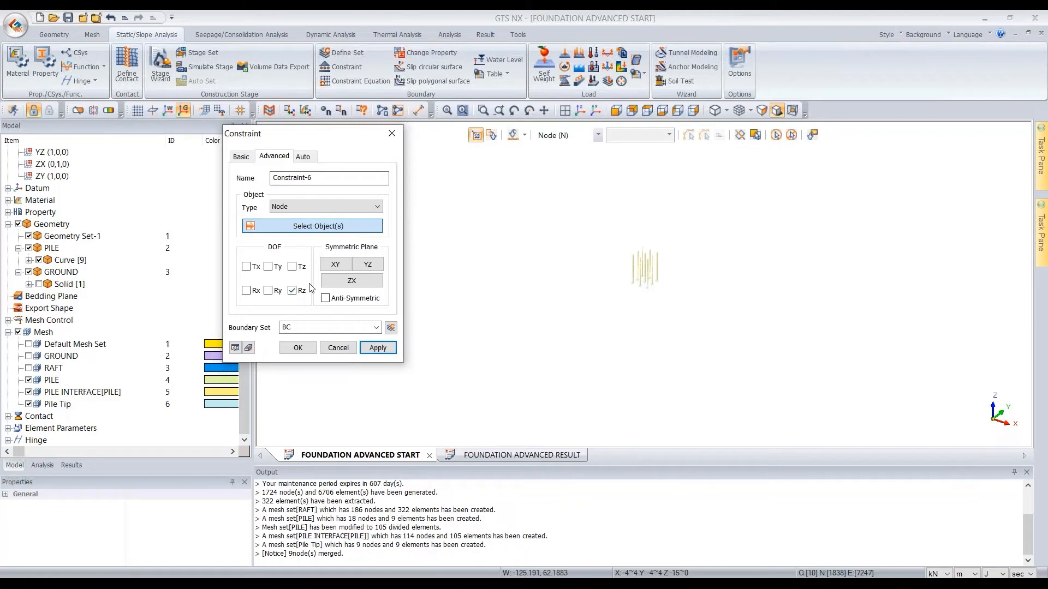
{"action": "left_click", "coordinate": [311, 326]}
{"action": "type", "text": "PILE BC"}
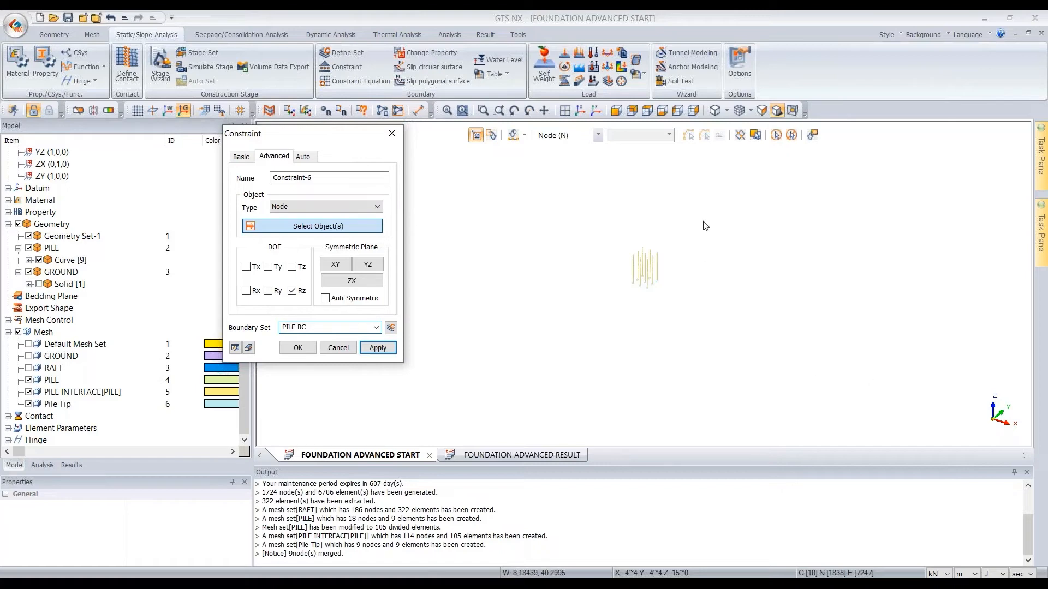
{"action": "left_click_drag", "start_coordinate": [704, 226], "coordinate": [614, 306]}
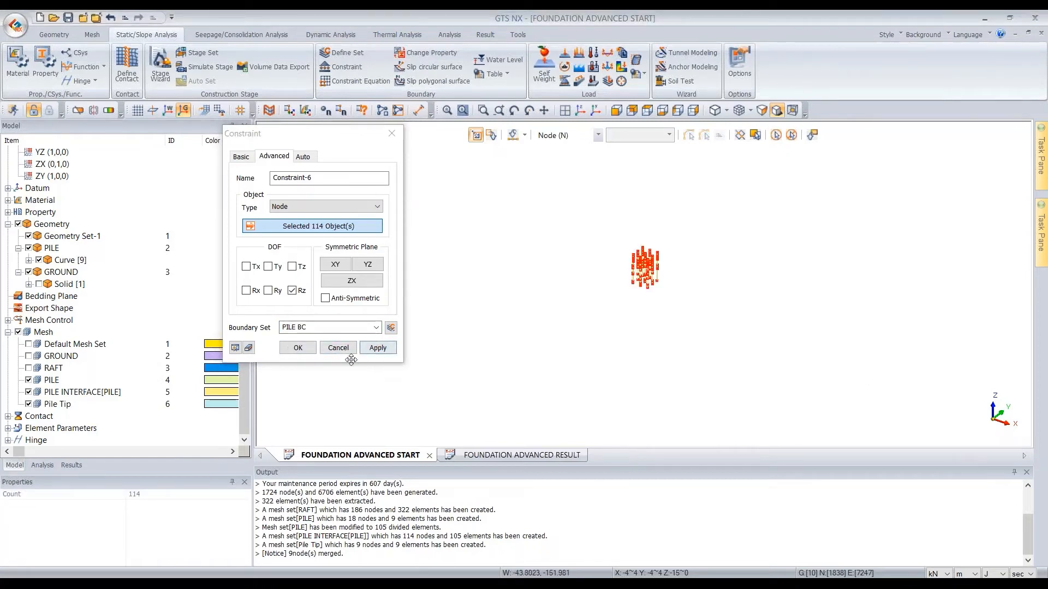
{"action": "left_click", "coordinate": [304, 349]}
Step: Examine the rotation constraints along the piles and highlight the PILE, PILE INTERFACE and Pile Tip mesh sets one after another
{"action": "scroll", "coordinate": [650, 297], "scroll_direction": "up", "scroll_amount": 6}
{"action": "scroll", "coordinate": [532, 265], "scroll_direction": "down", "scroll_amount": 2}
{"action": "middle_click_drag", "start_coordinate": [501, 296], "coordinate": [516, 277]}
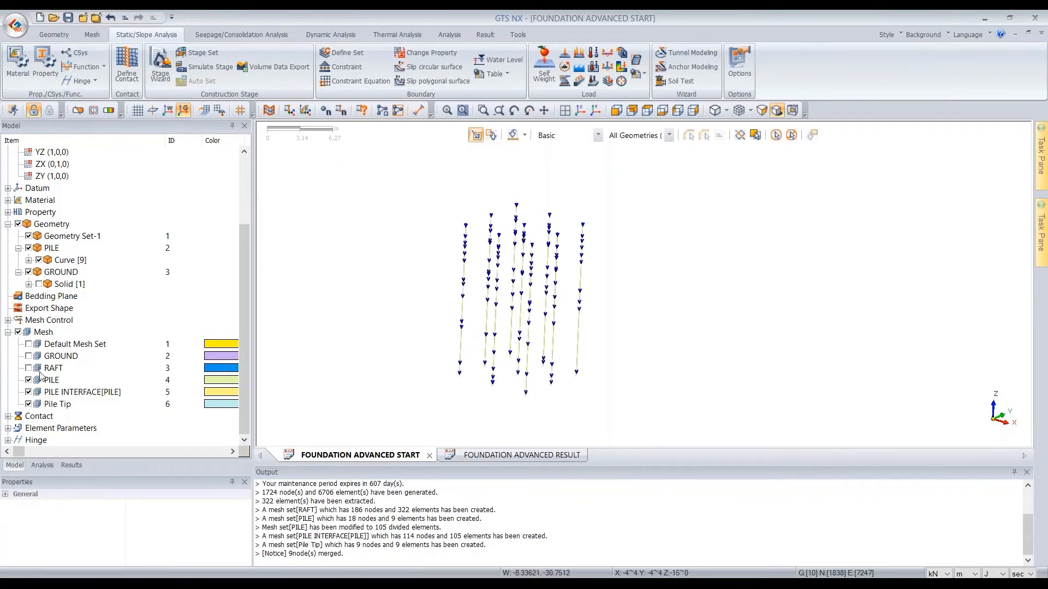
{"action": "left_click", "coordinate": [56, 382]}
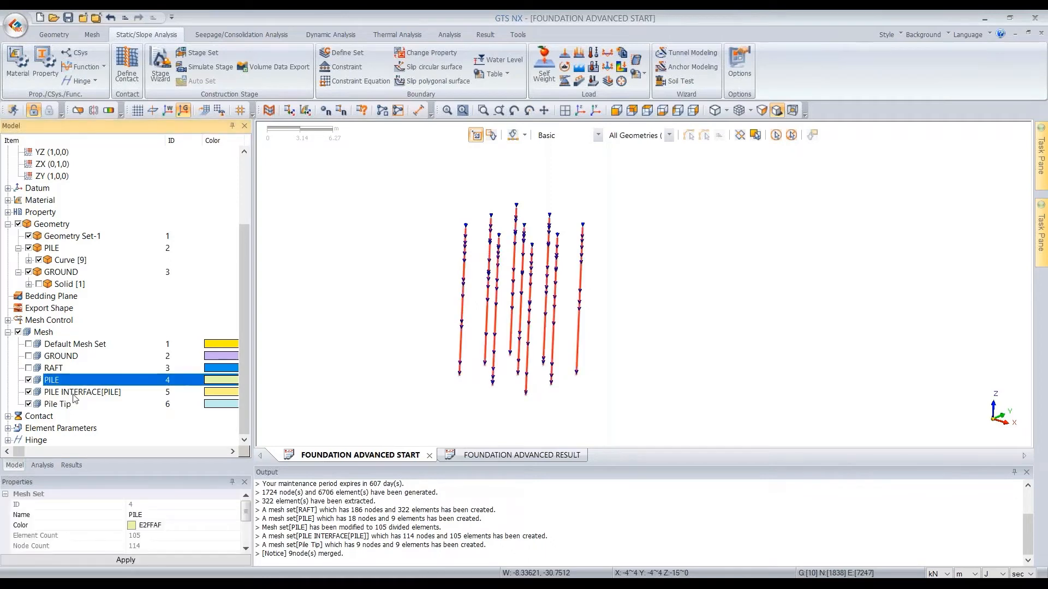
{"action": "left_click", "coordinate": [72, 393]}
{"action": "left_click", "coordinate": [58, 404]}
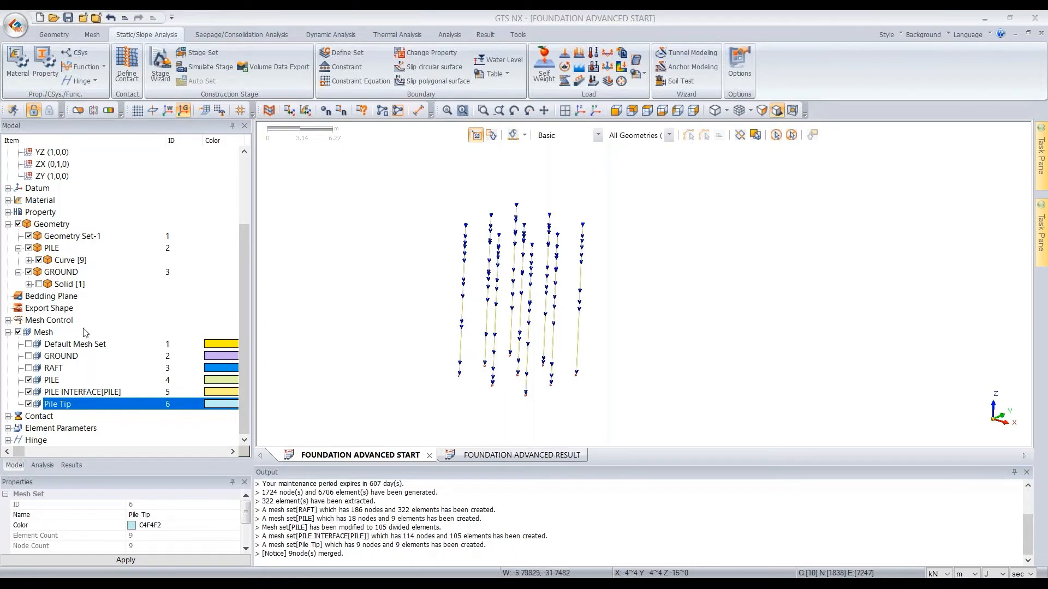
Step: Show the GROUND and RAFT mesh sets again and add a self-weight gravity load with Gz -1 in load set SW
{"action": "left_click", "coordinate": [29, 355]}
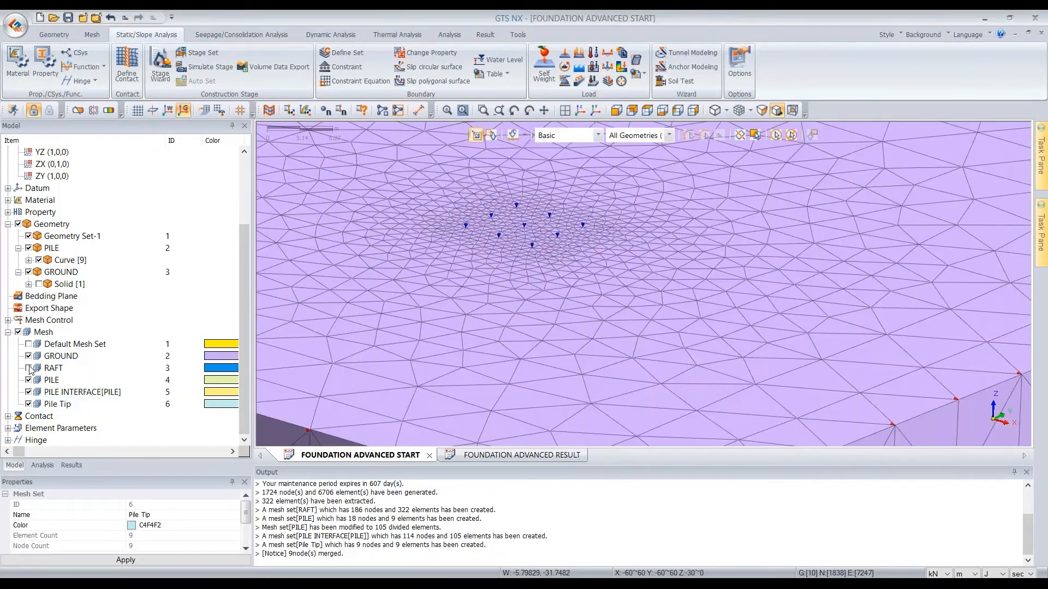
{"action": "left_click", "coordinate": [29, 368]}
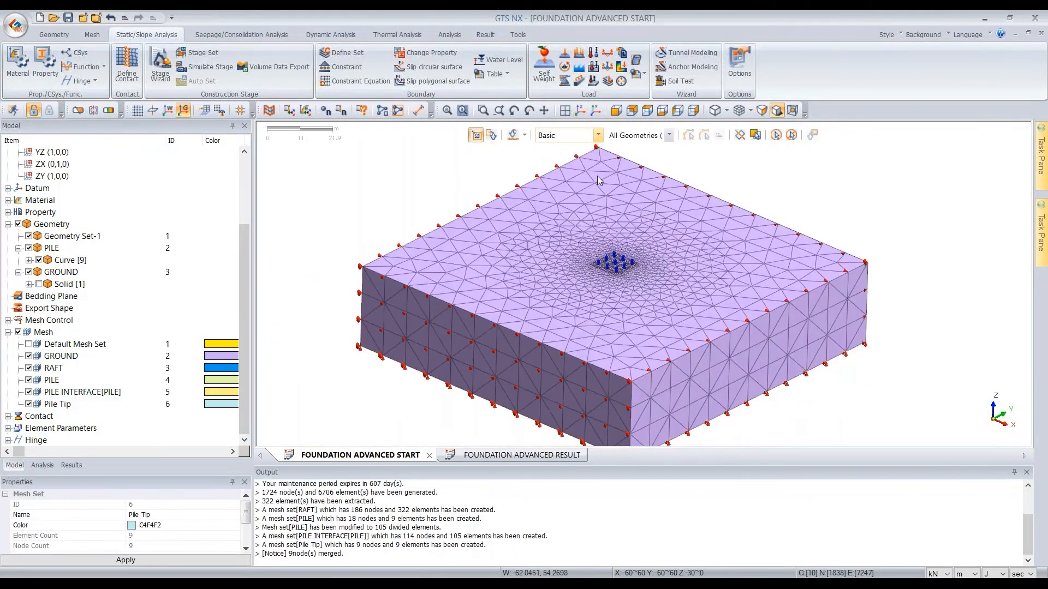
{"action": "left_click", "coordinate": [544, 63]}
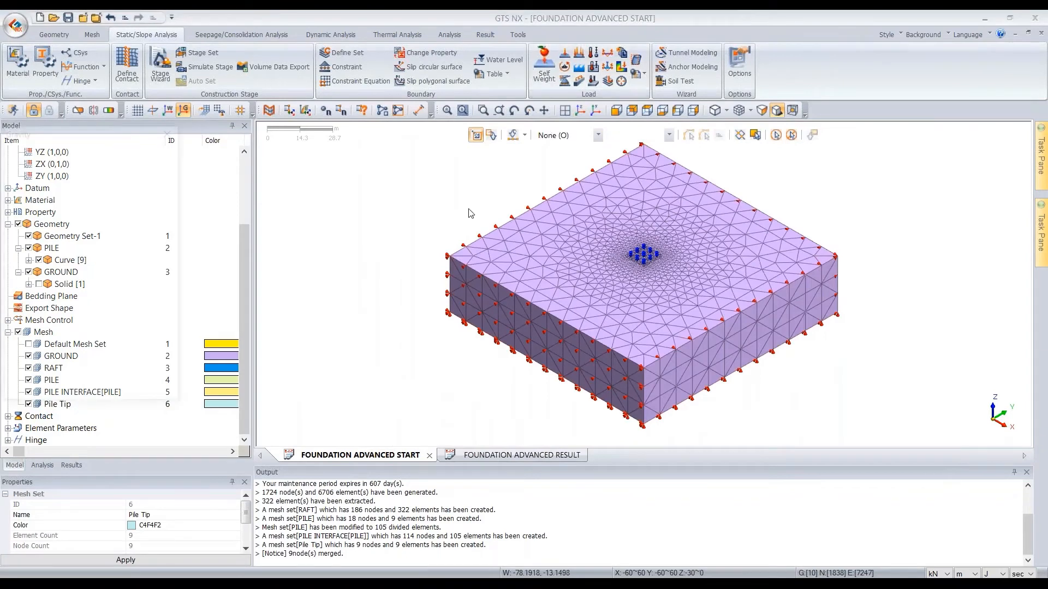
{"action": "left_click", "coordinate": [103, 370]}
{"action": "type", "text": "SW"}
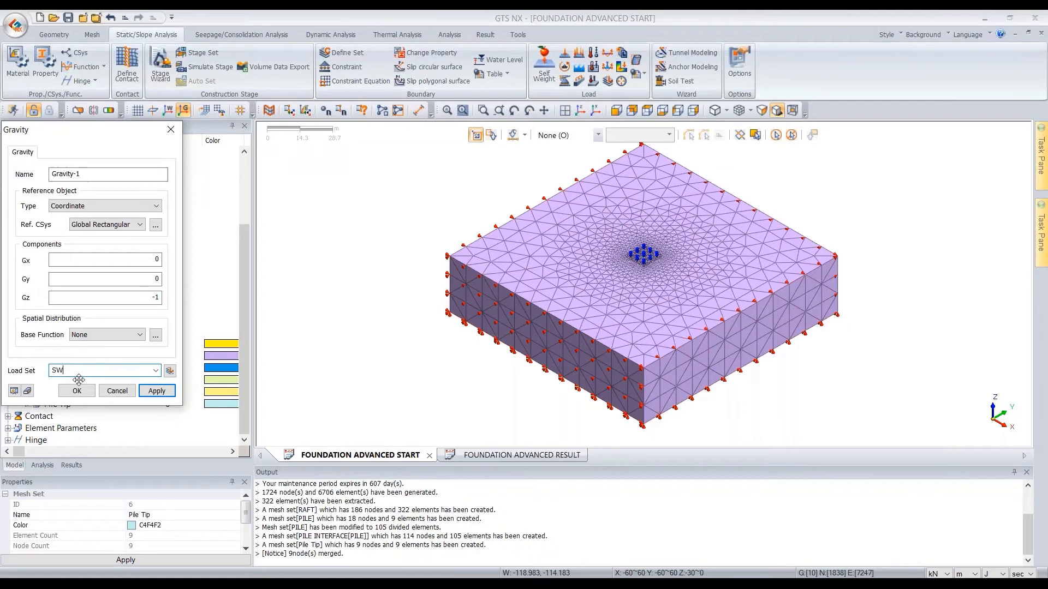
{"action": "left_click", "coordinate": [81, 391]}
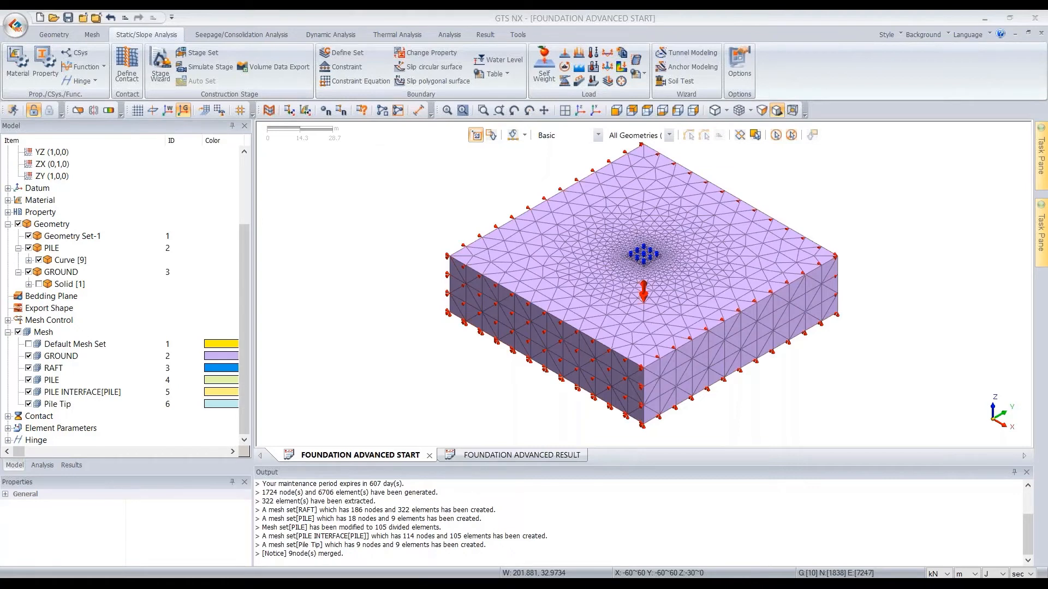
Step: Show the ground solid and pick the square raft face as the target of a face pressure load on 3D element faces
{"action": "scroll", "coordinate": [620, 259], "scroll_direction": "up", "scroll_amount": 1}
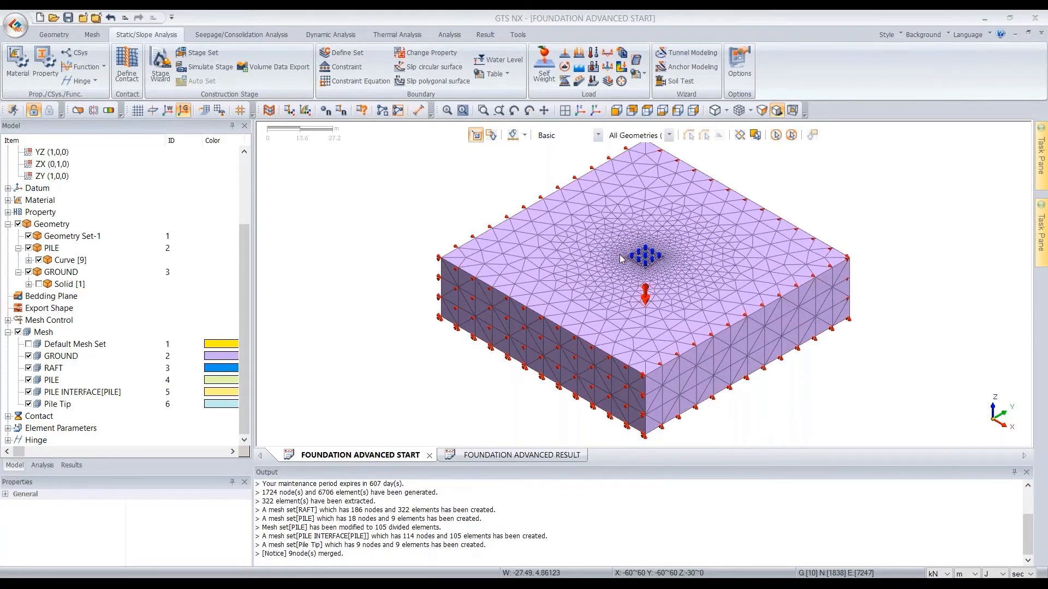
{"action": "scroll", "coordinate": [662, 250], "scroll_direction": "up", "scroll_amount": 3}
{"action": "scroll", "coordinate": [661, 250], "scroll_direction": "up", "scroll_amount": 8}
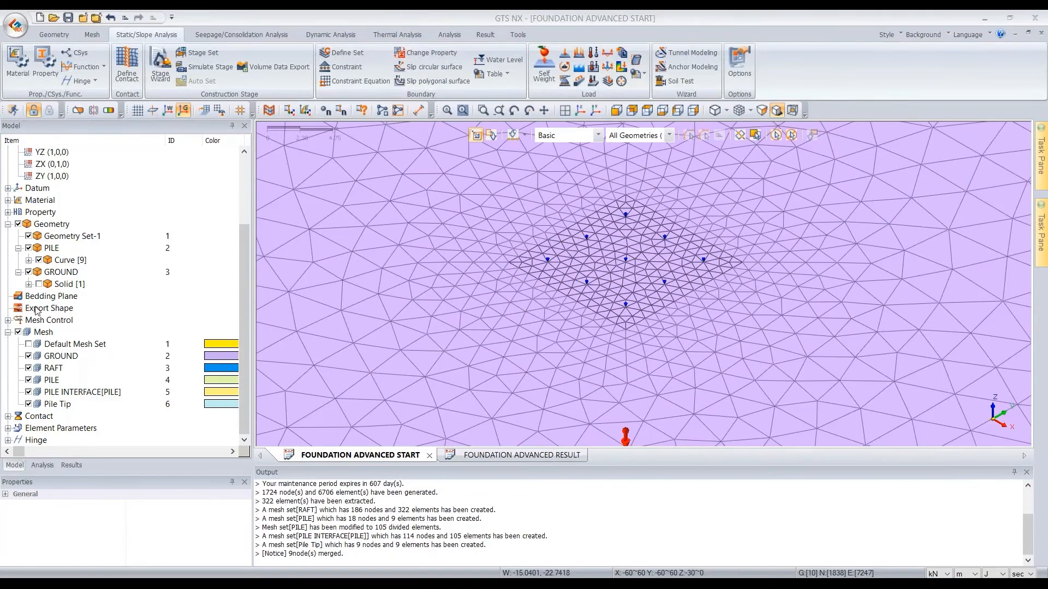
{"action": "left_click", "coordinate": [39, 284]}
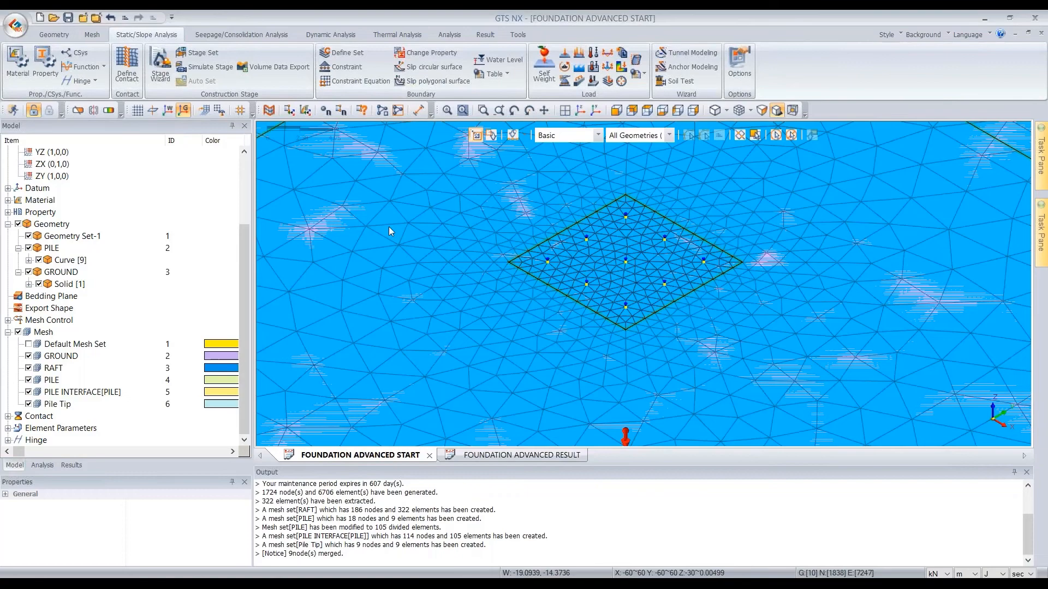
{"action": "left_click", "coordinate": [576, 56]}
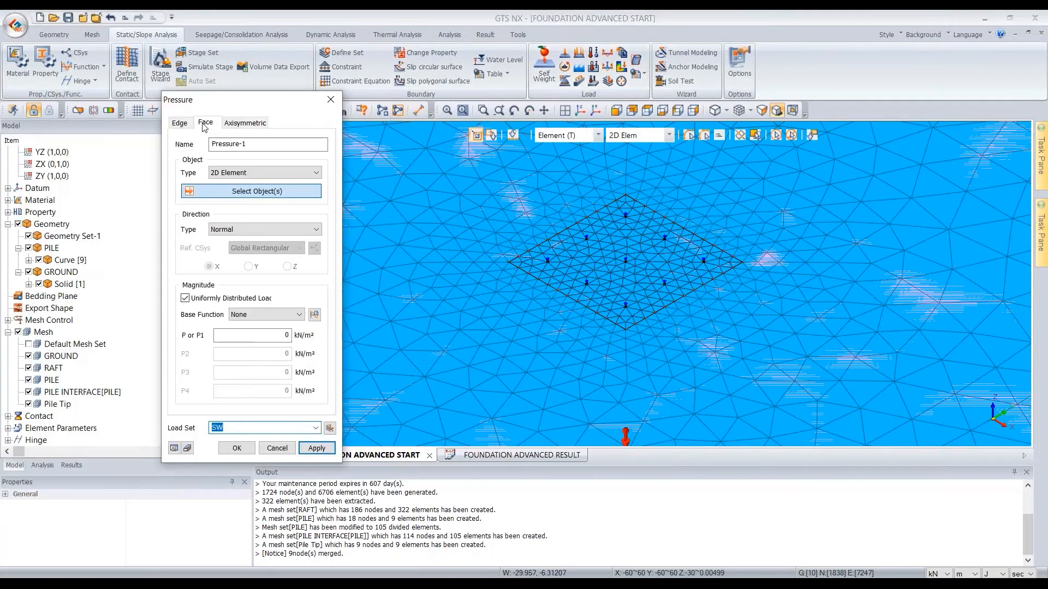
{"action": "left_click", "coordinate": [243, 173]}
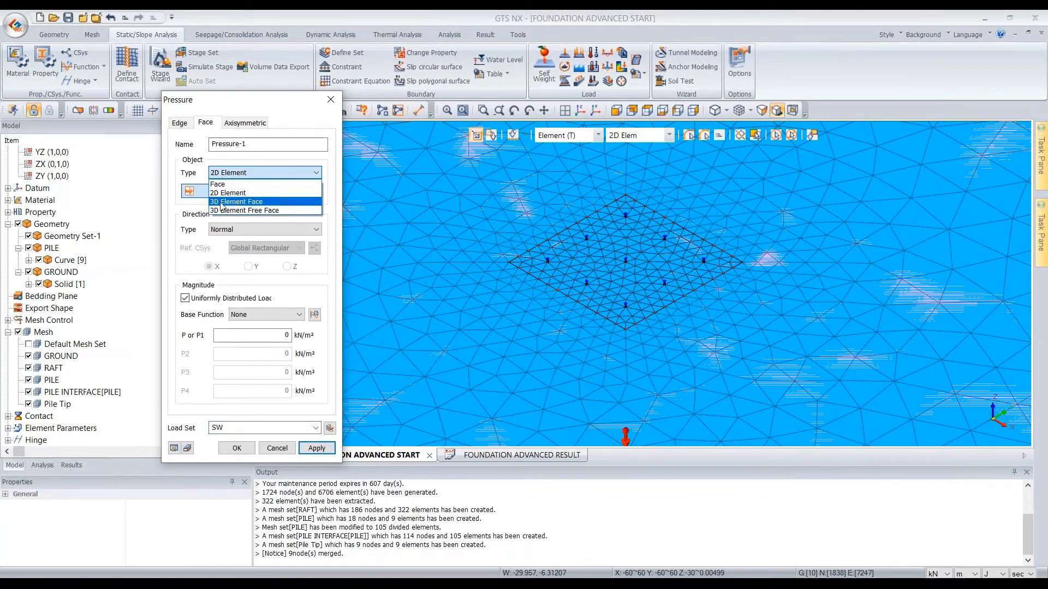
{"action": "left_click", "coordinate": [256, 203]}
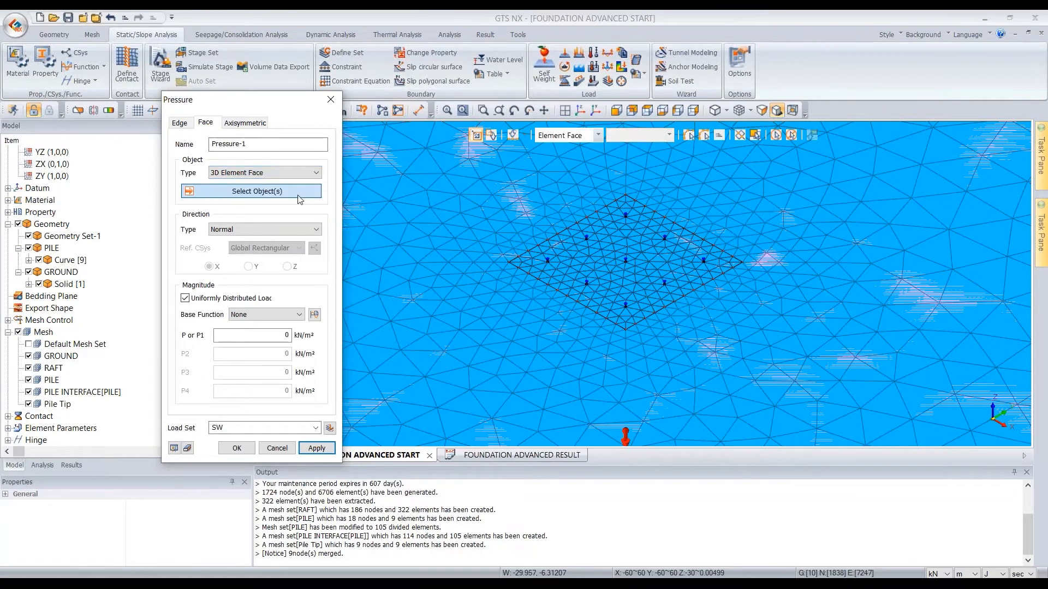
{"action": "left_click", "coordinate": [597, 136]}
{"action": "left_click", "coordinate": [567, 169]}
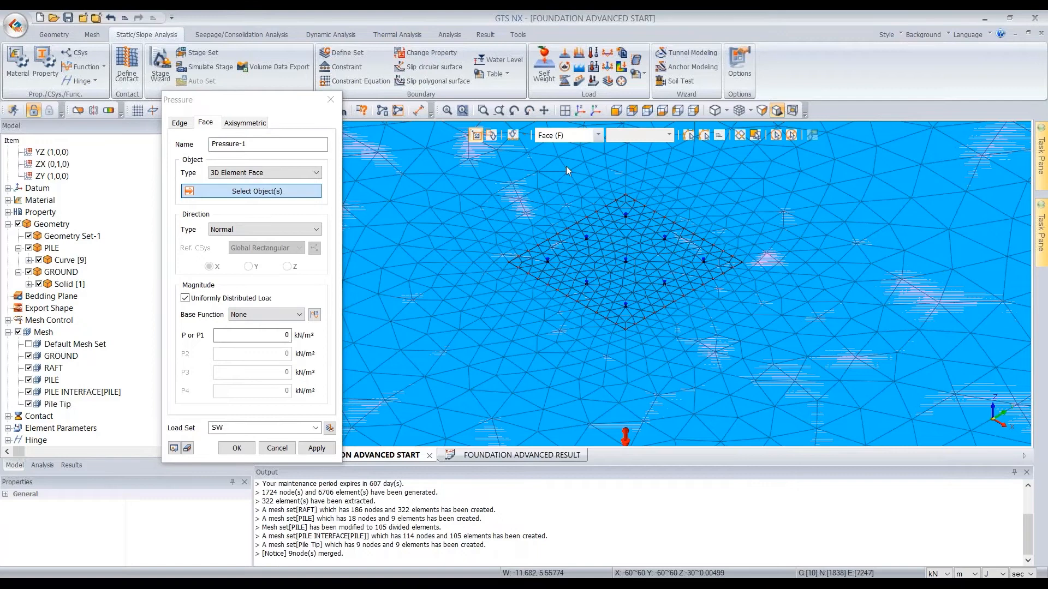
{"action": "left_click", "coordinate": [639, 261]}
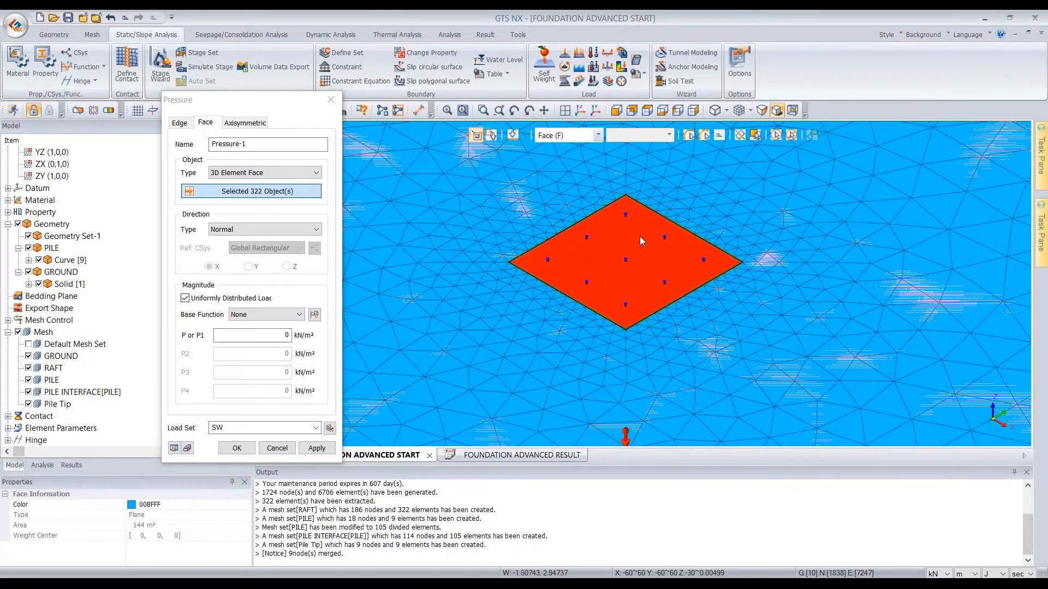
Step: Apply a uniformly distributed normal pressure of 30 kN/m² to the picked raft faces in a load set named LOAD
{"action": "scroll", "coordinate": [641, 242], "scroll_direction": "down", "scroll_amount": 1}
{"action": "scroll", "coordinate": [640, 242], "scroll_direction": "down", "scroll_amount": 4}
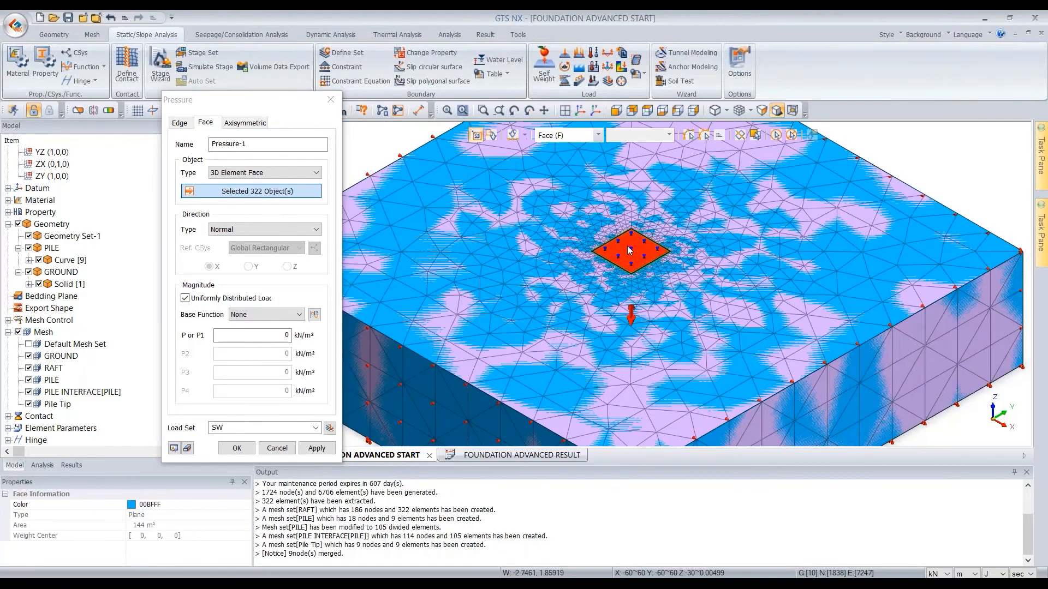
{"action": "scroll", "coordinate": [630, 251], "scroll_direction": "down", "scroll_amount": 3}
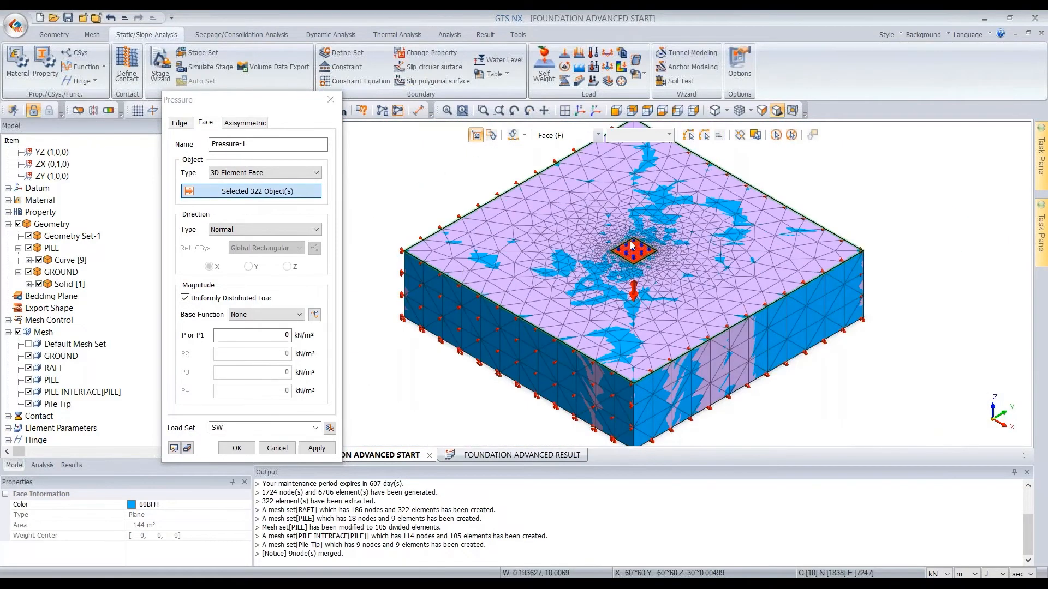
{"action": "scroll", "coordinate": [470, 273], "scroll_direction": "up", "scroll_amount": 1}
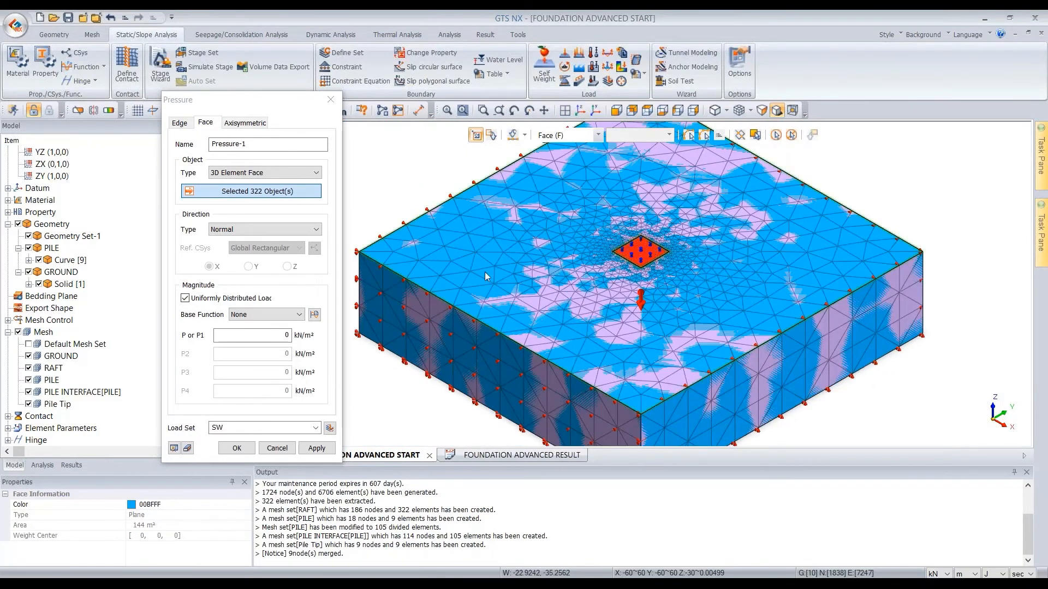
{"action": "left_click", "coordinate": [271, 338]}
{"action": "type", "text": "30"}
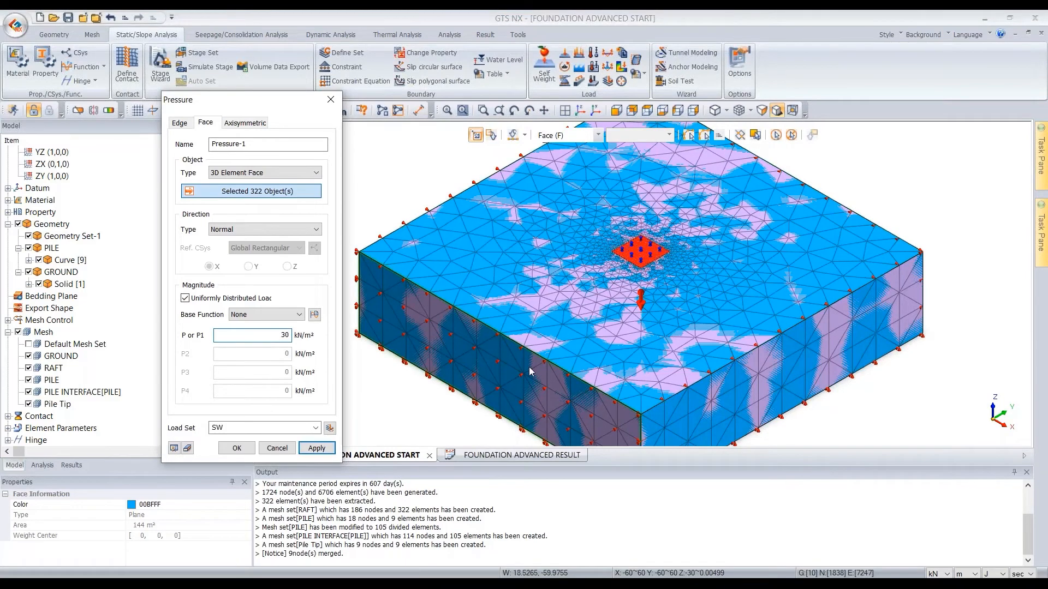
{"action": "key", "text": "Tab"}
{"action": "type", "text": "L"}
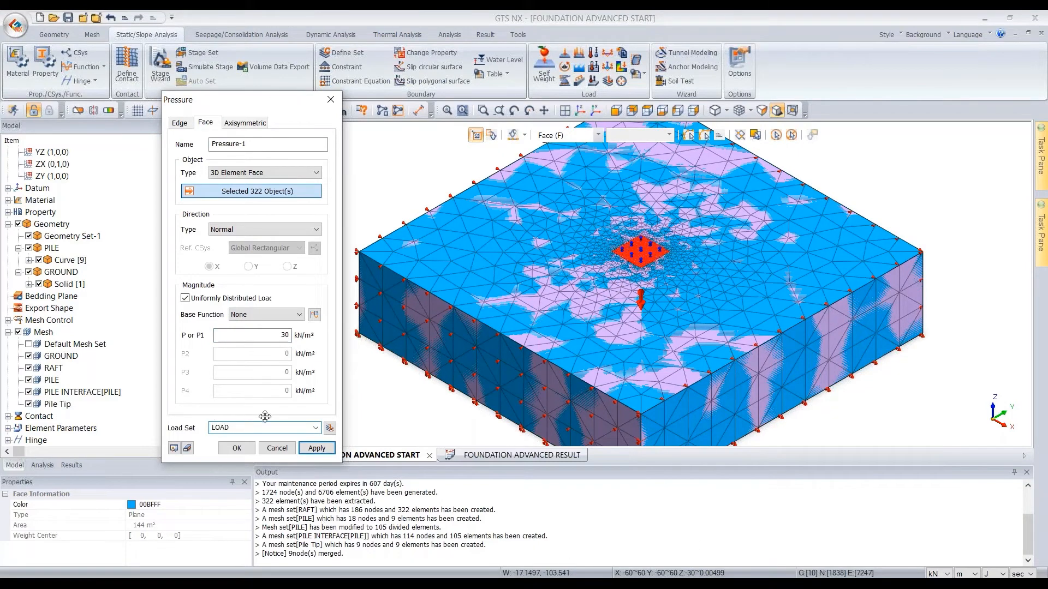
{"action": "left_click", "coordinate": [242, 451]}
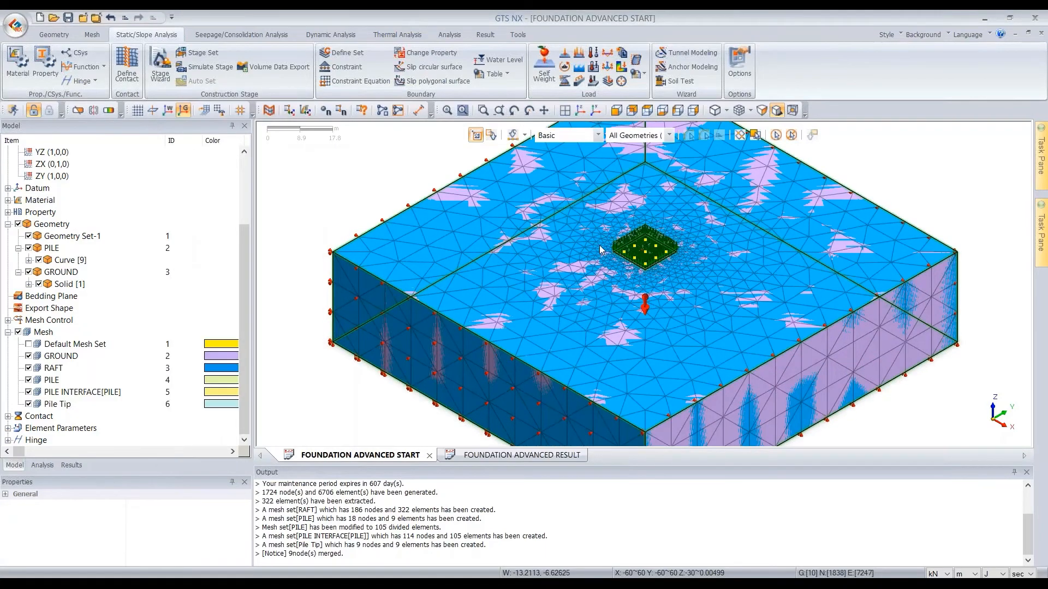
Step: Hide the ground solid and examine the direction of the pressure arrows on the raft
{"action": "scroll", "coordinate": [644, 242], "scroll_direction": "up", "scroll_amount": 5}
{"action": "middle_click_drag", "start_coordinate": [666, 247], "coordinate": [658, 262], "text": "ctrl"}
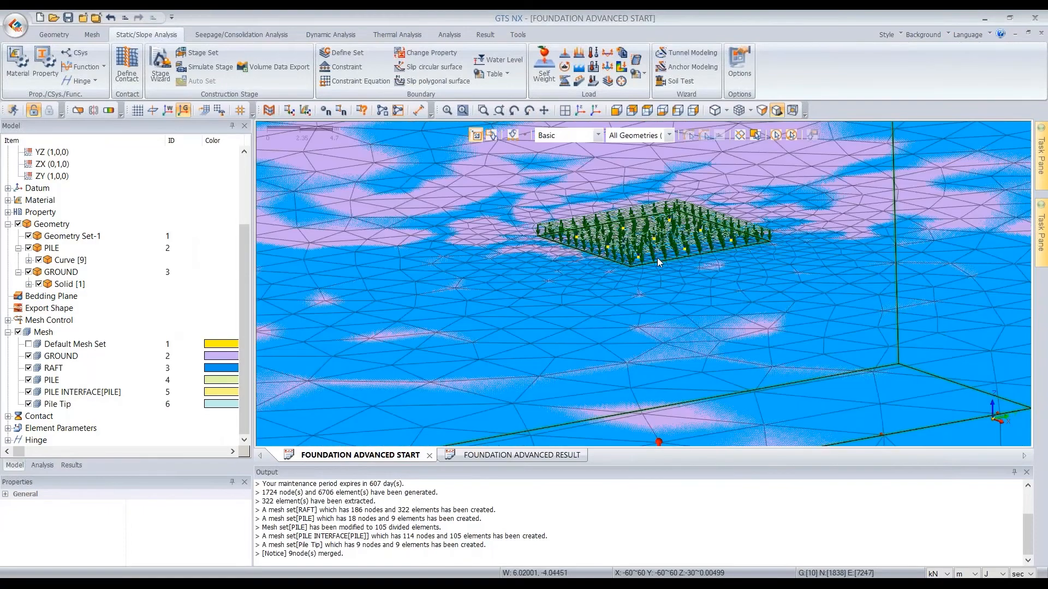
{"action": "scroll", "coordinate": [659, 262], "scroll_direction": "up", "scroll_amount": 3}
{"action": "left_click", "coordinate": [39, 283]}
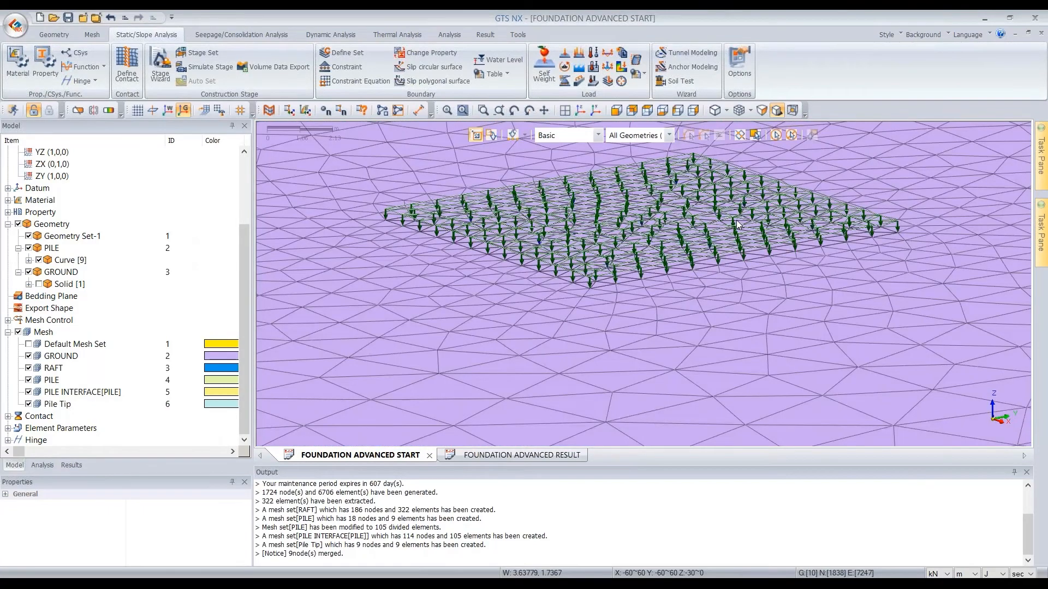
{"action": "scroll", "coordinate": [736, 223], "scroll_direction": "up", "scroll_amount": 5}
{"action": "scroll", "coordinate": [637, 291], "scroll_direction": "down", "scroll_amount": 1}
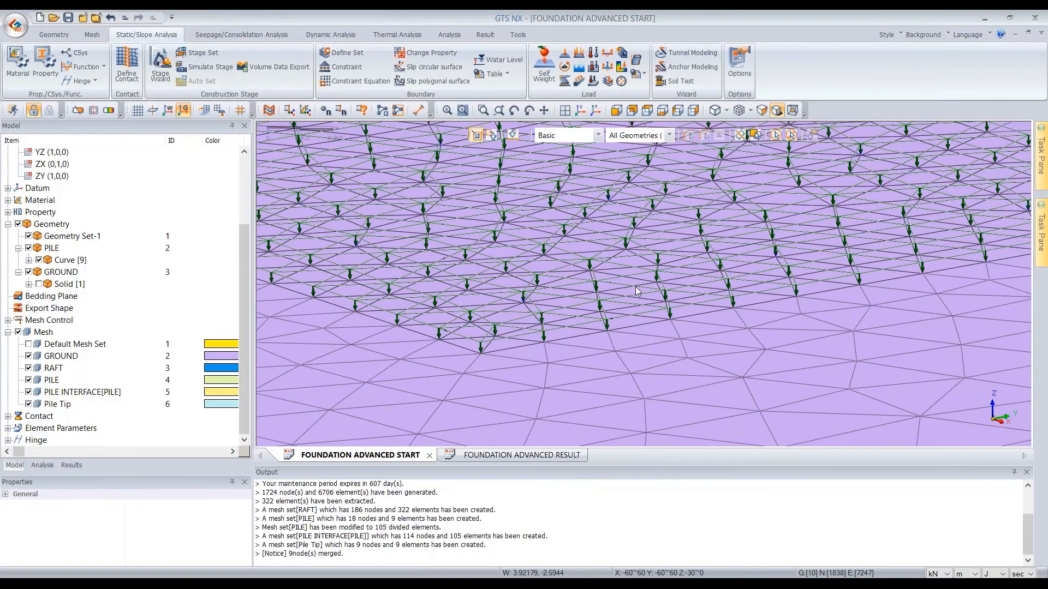
{"action": "scroll", "coordinate": [635, 286], "scroll_direction": "down", "scroll_amount": 4}
{"action": "mouse_move", "coordinate": [550, 311]}
{"action": "middle_mouse_down"}
{"action": "mouse_move", "coordinate": [641, 261]}
{"action": "mouse_move", "coordinate": [546, 309]}
{"action": "middle_mouse_up"}
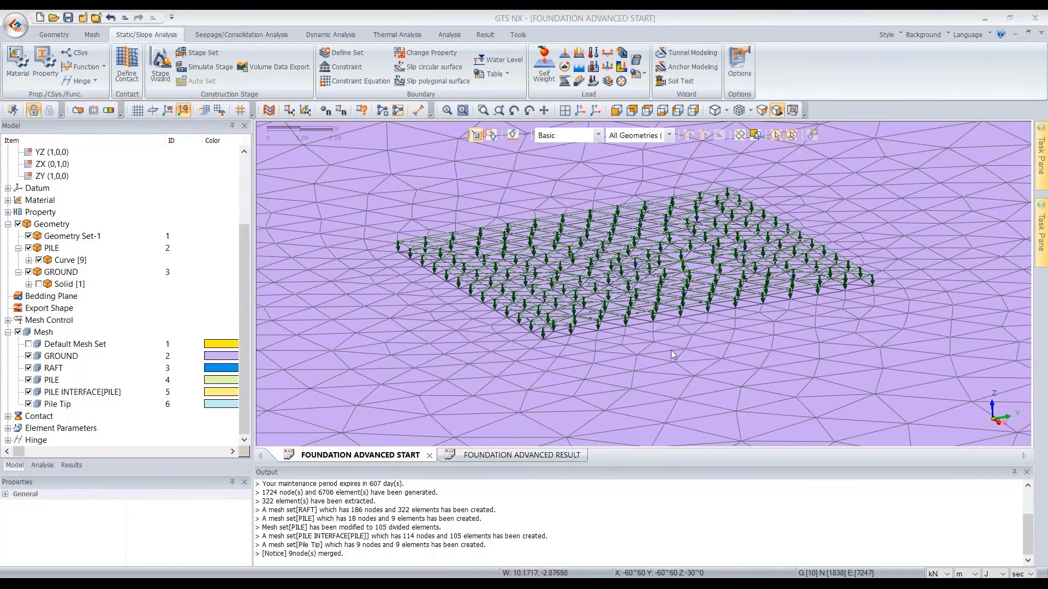
{"action": "scroll", "coordinate": [698, 326], "scroll_direction": "down", "scroll_amount": 6}
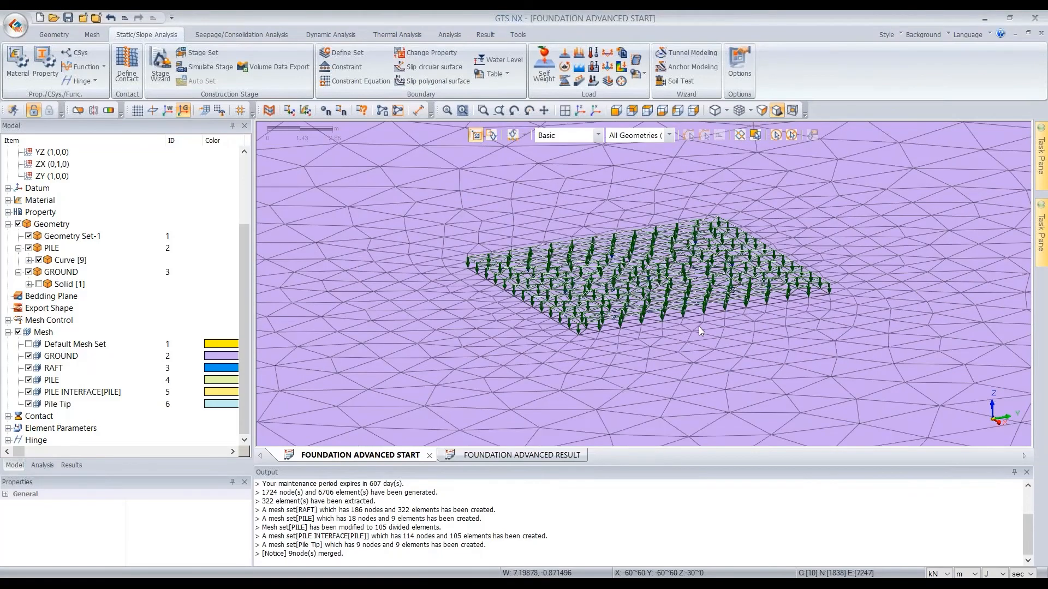
{"action": "scroll", "coordinate": [573, 326], "scroll_direction": "up", "scroll_amount": 3}
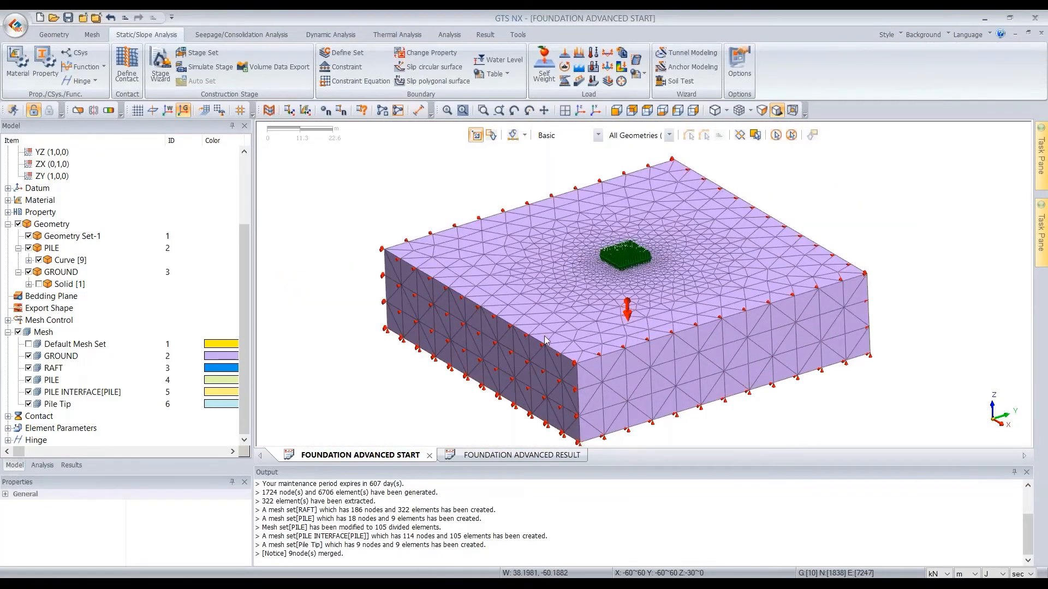
Step: Add a construction stage set named Construction Stage Set-1 with the Stress stage type
{"action": "left_click", "coordinate": [43, 466]}
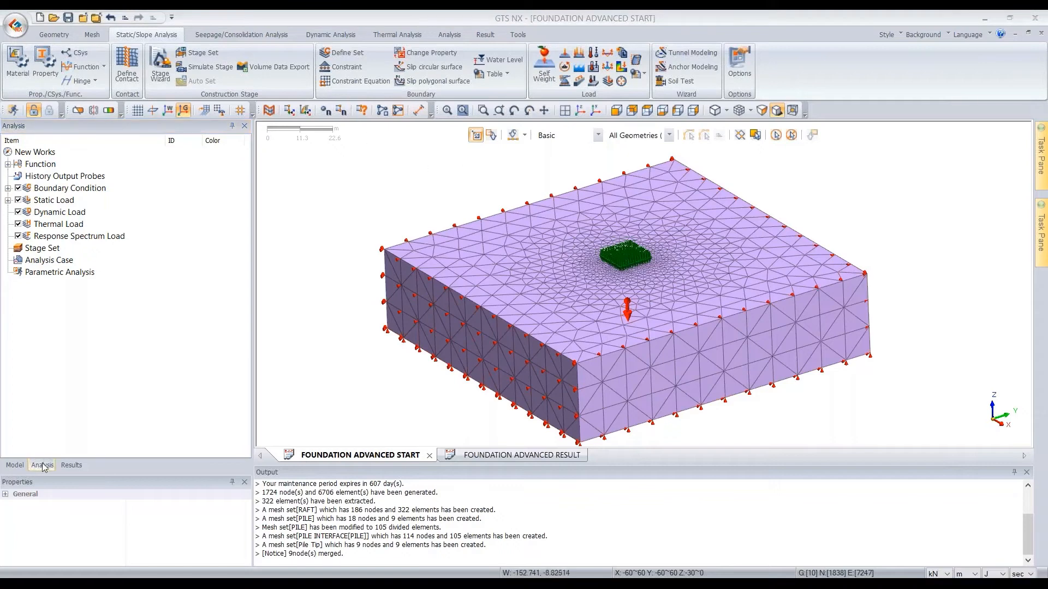
{"action": "left_click", "coordinate": [14, 465]}
{"action": "left_click", "coordinate": [42, 464]}
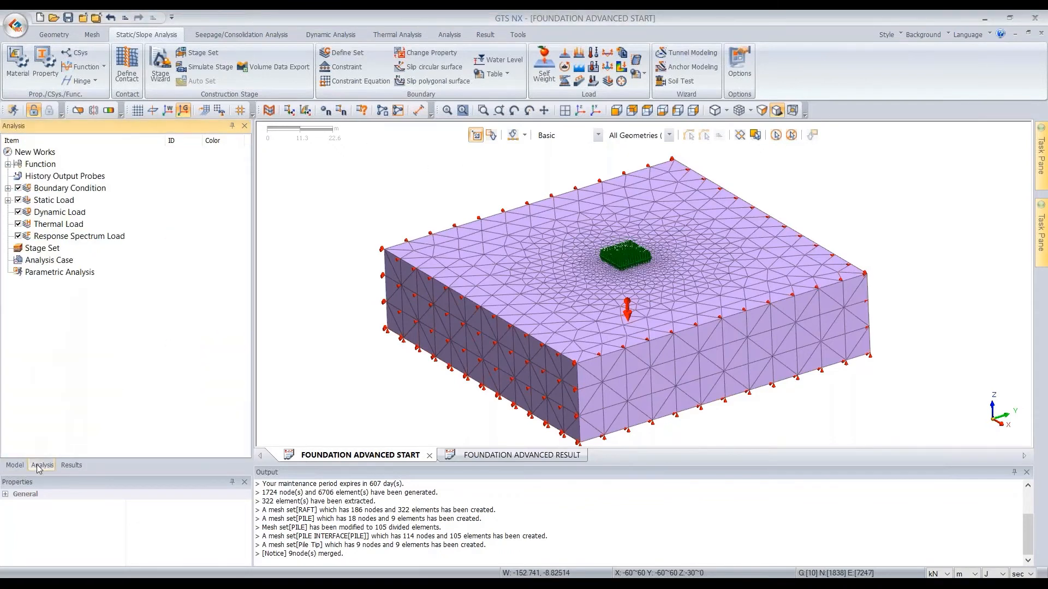
{"action": "left_click", "coordinate": [15, 465]}
{"action": "left_click", "coordinate": [42, 465]}
{"action": "left_click", "coordinate": [45, 250]}
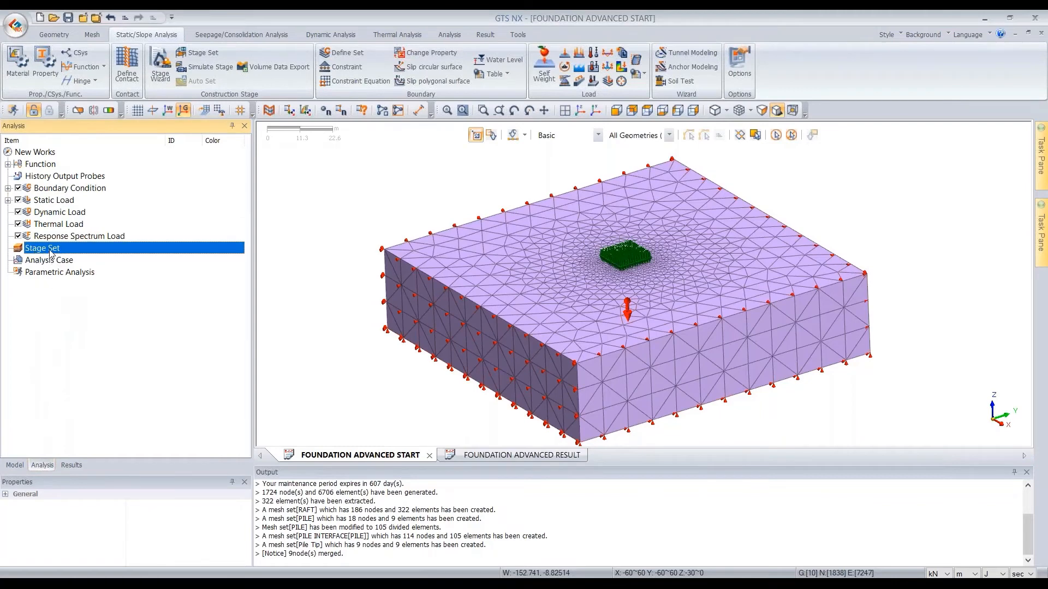
{"action": "right_click", "coordinate": [55, 252]}
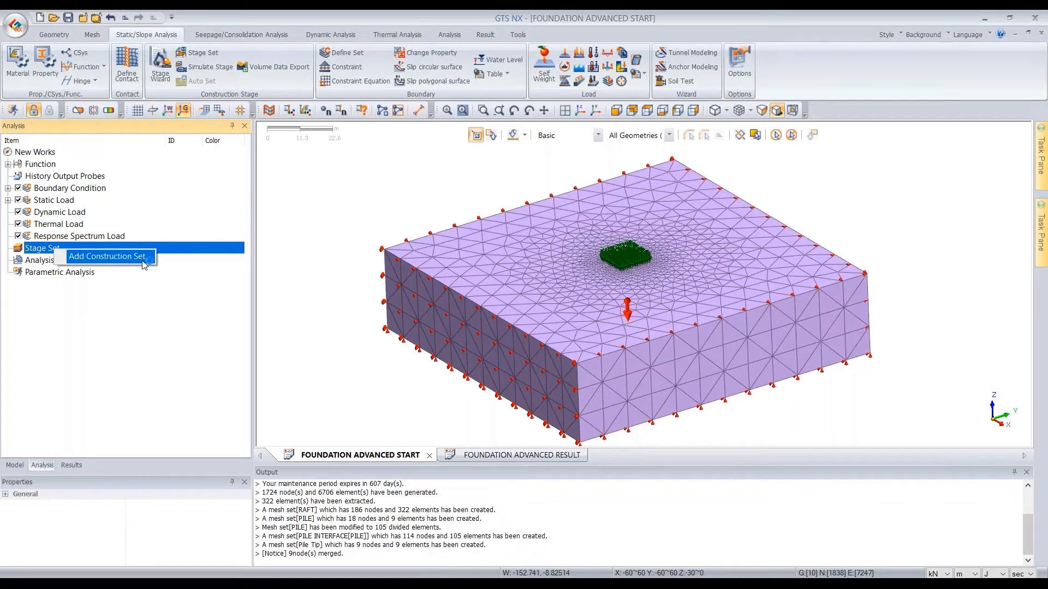
{"action": "left_click", "coordinate": [112, 257]}
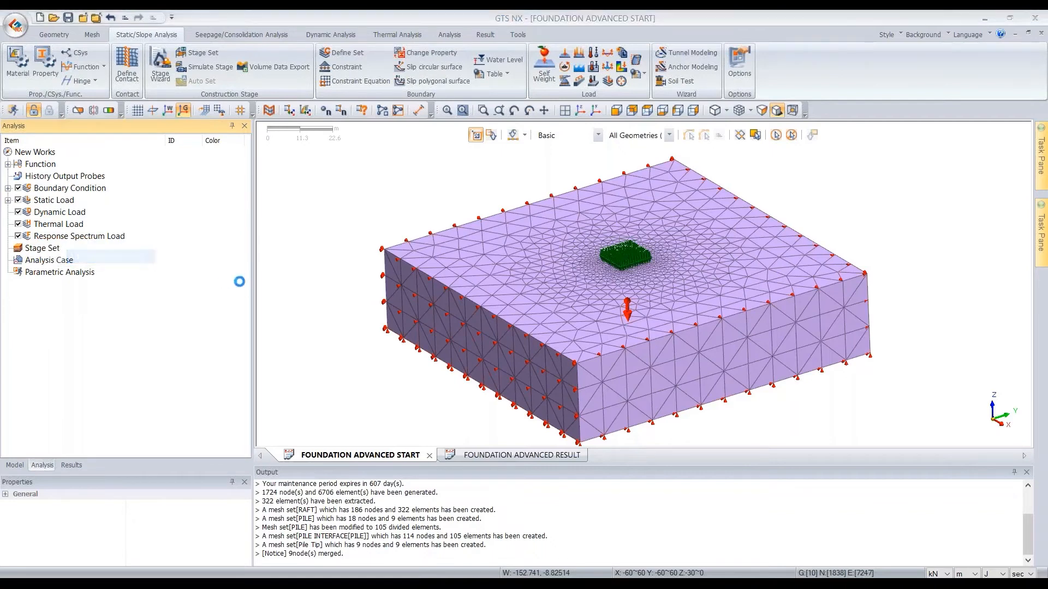
{"action": "left_click_drag", "start_coordinate": [198, 127], "coordinate": [253, 156]}
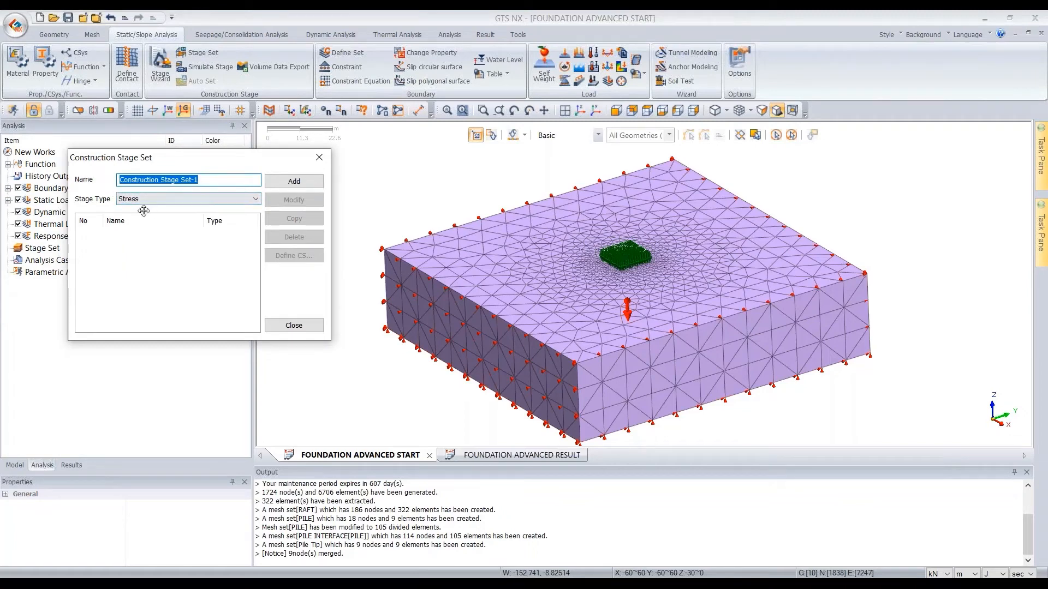
{"action": "left_click", "coordinate": [294, 181]}
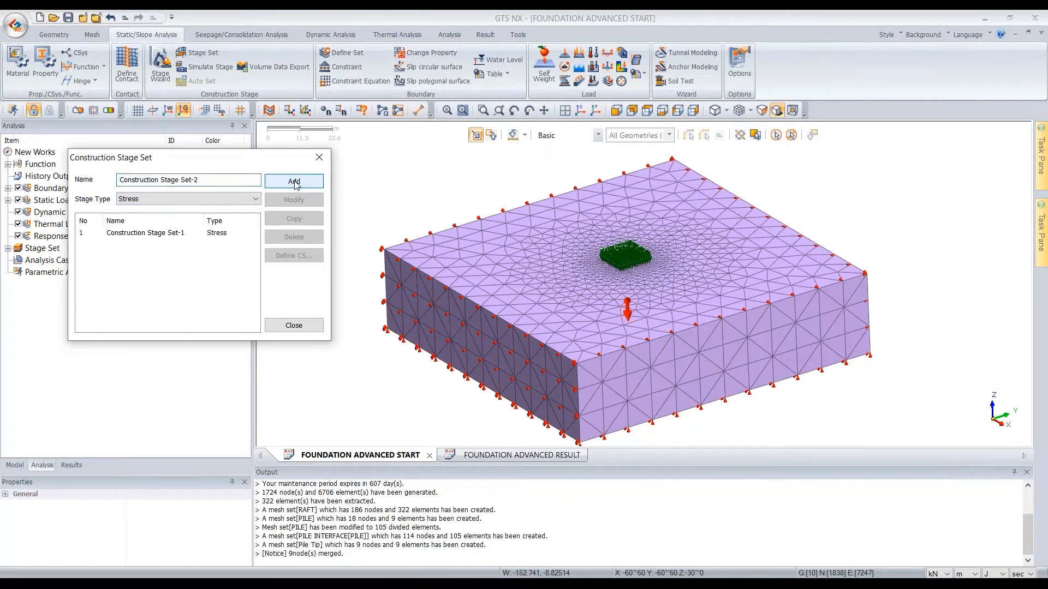
{"action": "left_click", "coordinate": [203, 234]}
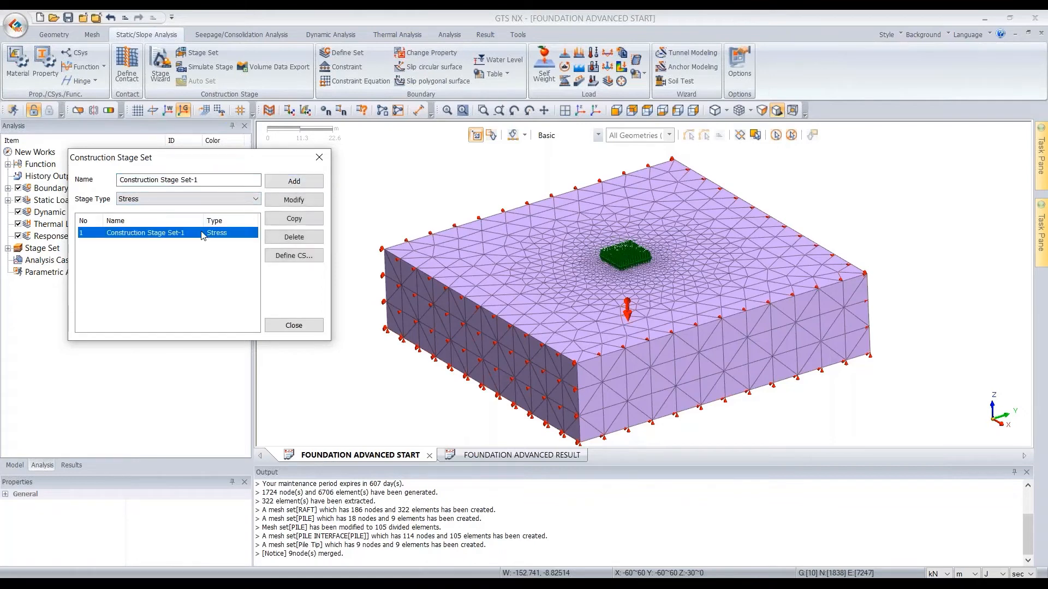
{"action": "left_click", "coordinate": [319, 158]}
Step: Open Construction Stage Set-1 for editing and name its first stage INITIAL
{"action": "left_click", "coordinate": [73, 261]}
{"action": "right_click", "coordinate": [74, 261]}
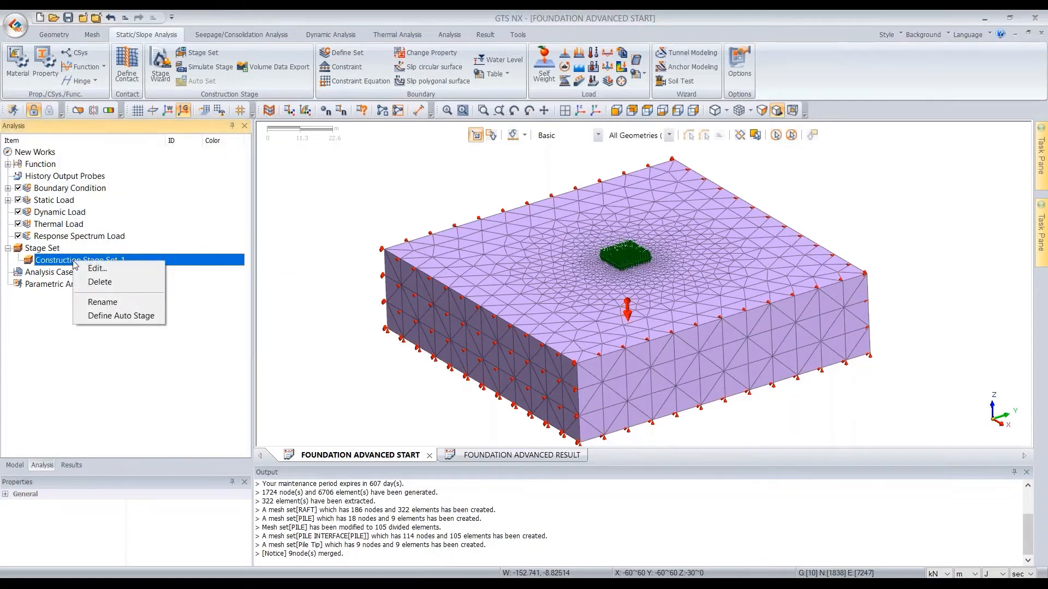
{"action": "left_click", "coordinate": [96, 269]}
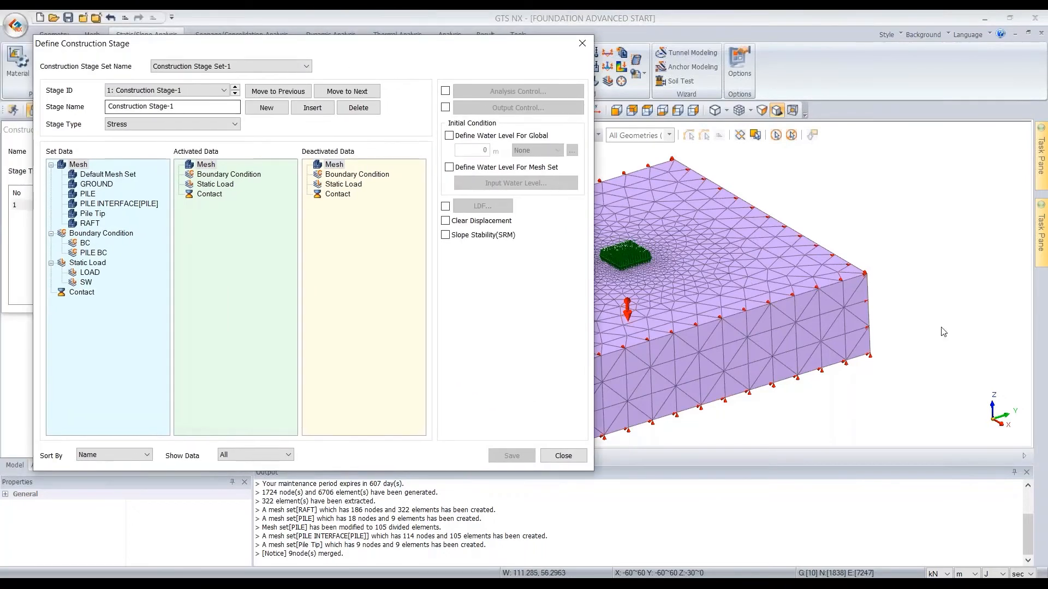
{"action": "left_click", "coordinate": [57, 84]}
{"action": "type", "text": "INITIAL"}
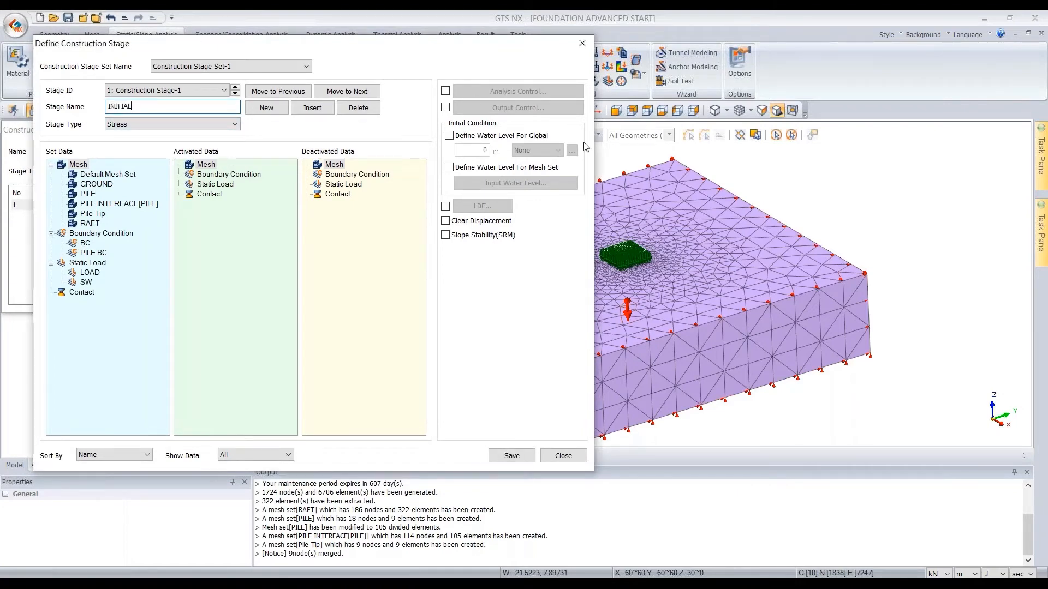
Step: Activate the GROUND mesh, BC boundary condition and SW static load in the INITIAL stage, displaying only activated data
{"action": "left_click_drag", "start_coordinate": [96, 184], "coordinate": [238, 221]}
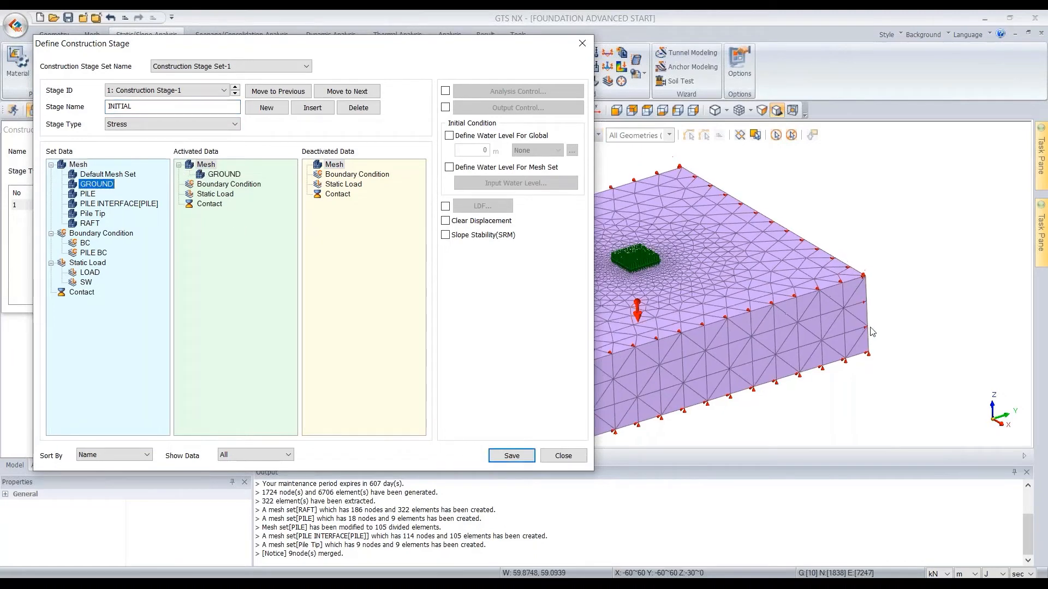
{"action": "left_click", "coordinate": [287, 454]}
{"action": "left_click", "coordinate": [235, 473]}
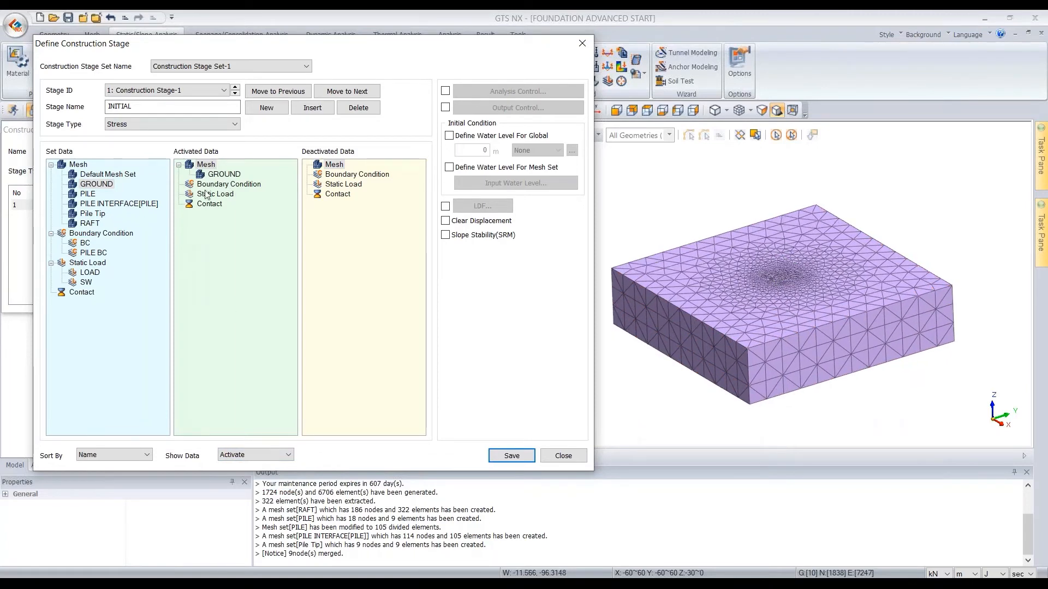
{"action": "left_click_drag", "start_coordinate": [94, 247], "coordinate": [243, 218]}
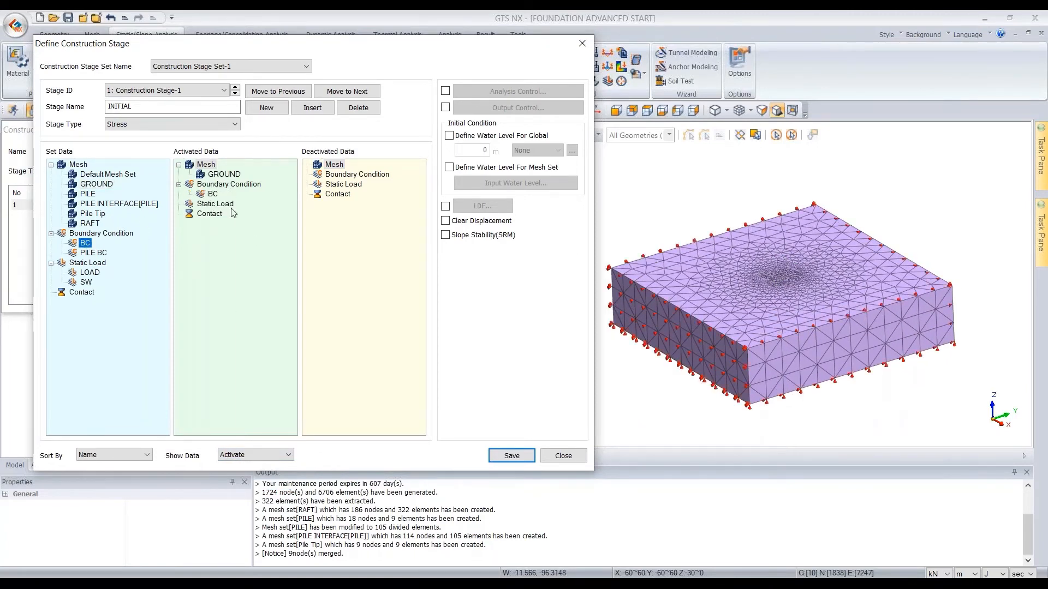
{"action": "left_click_drag", "start_coordinate": [87, 282], "coordinate": [212, 255]}
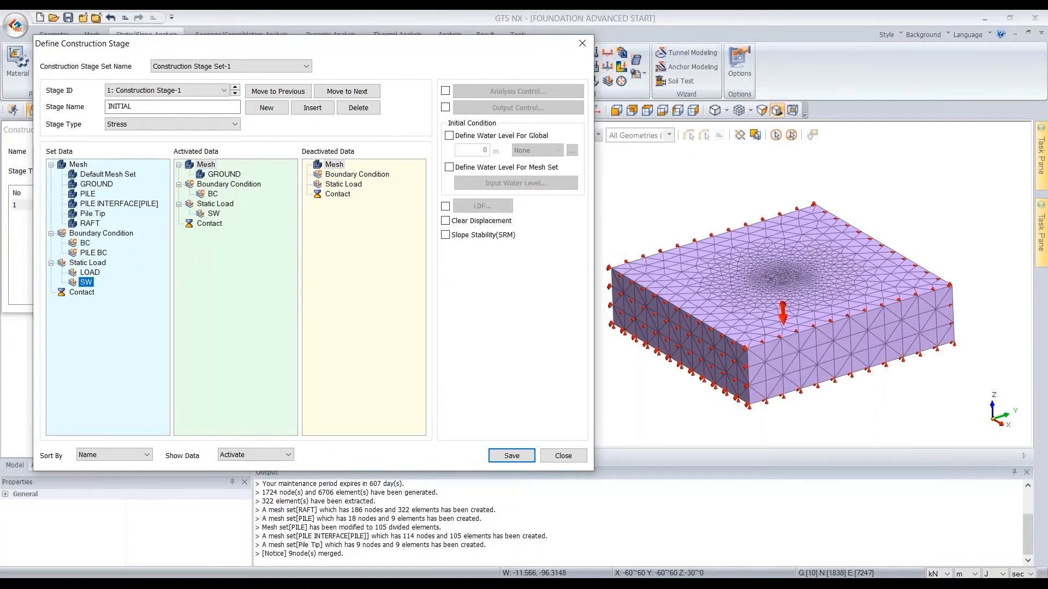
Step: Enable Clear Displacement and a global water level of -3 m for the INITIAL stage, save it and inspect the water level plane
{"action": "left_click", "coordinate": [752, 248]}
{"action": "middle_click_drag", "start_coordinate": [752, 248], "coordinate": [764, 256]}
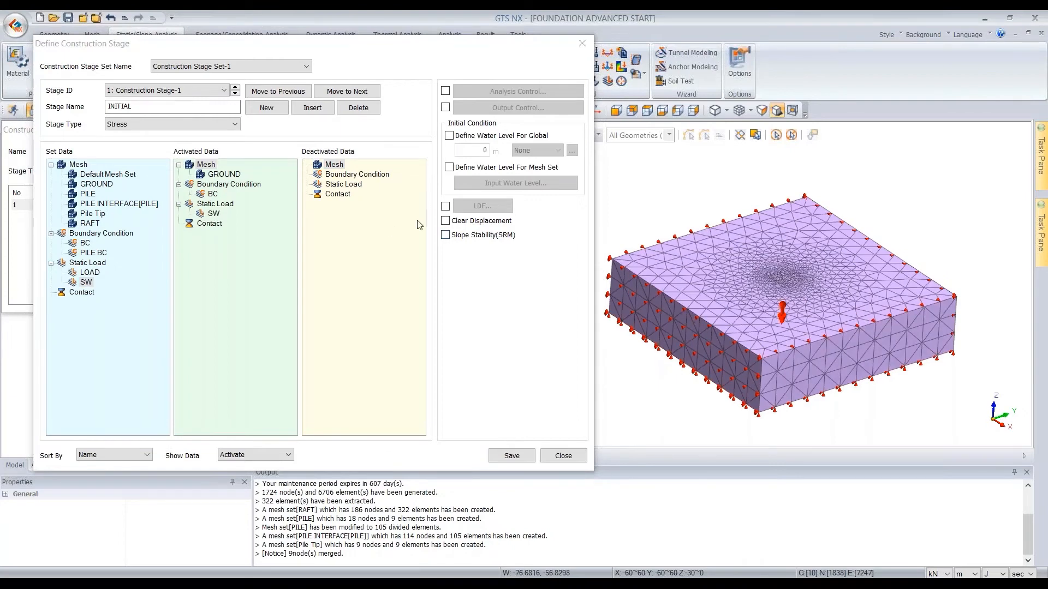
{"action": "left_click", "coordinate": [444, 223]}
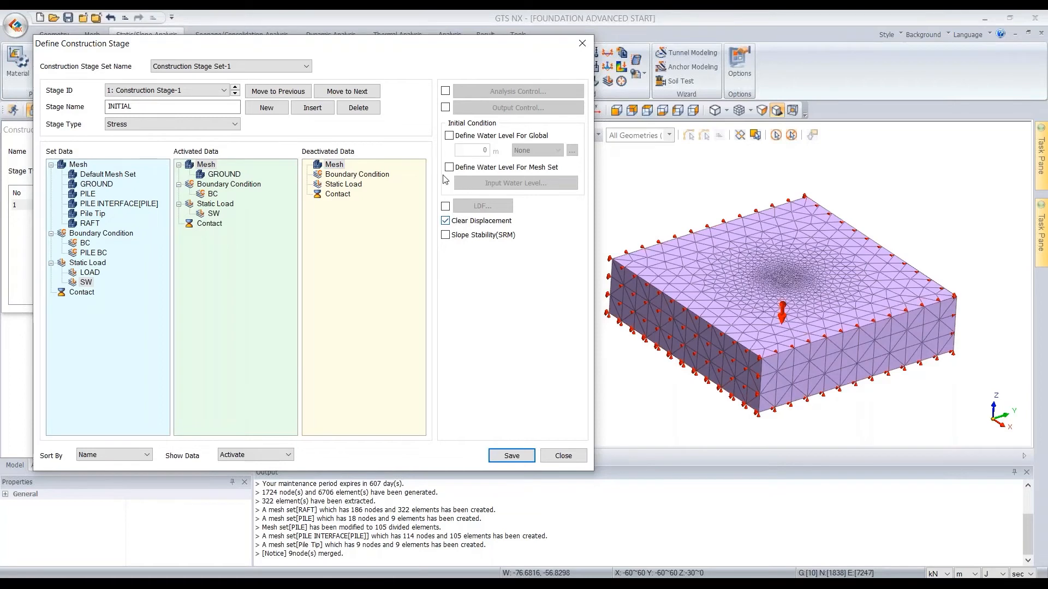
{"action": "left_click", "coordinate": [449, 136]}
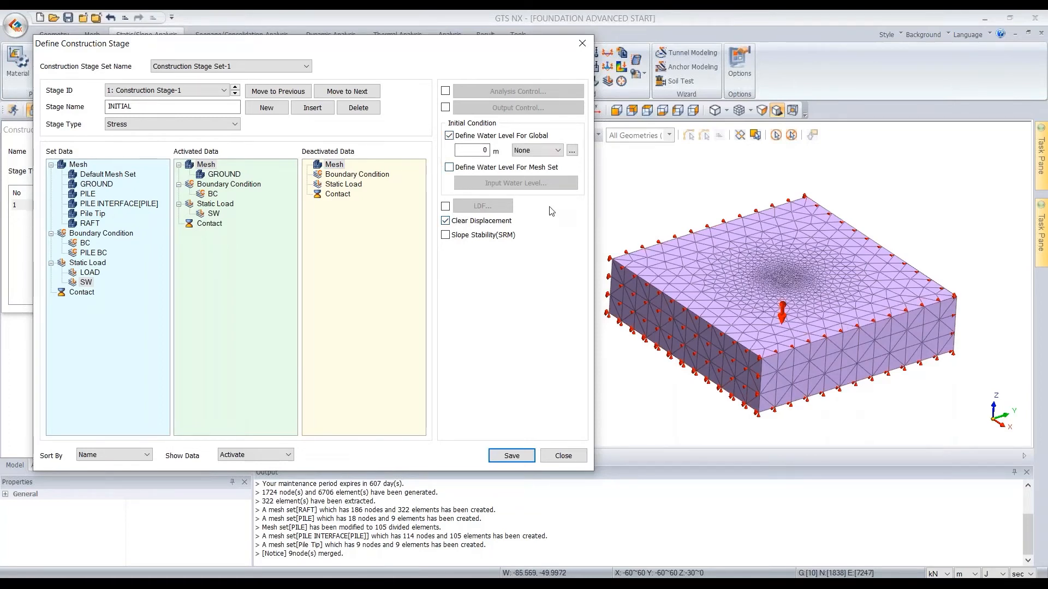
{"action": "double_click", "coordinate": [484, 149]}
{"action": "type", "text": "-3"}
{"action": "left_click", "coordinate": [512, 456]}
{"action": "left_click", "coordinate": [720, 366]}
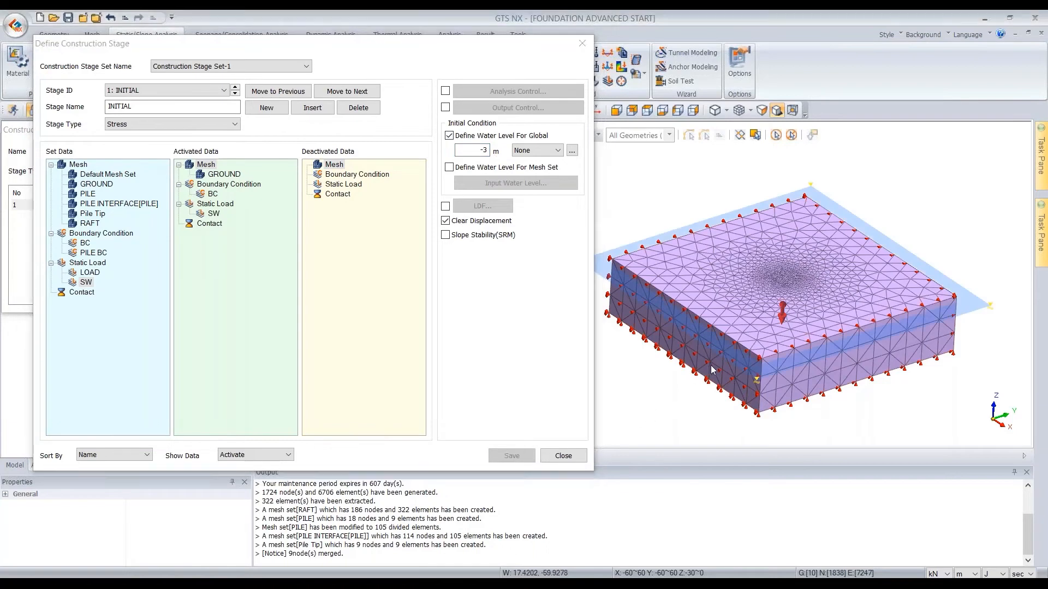
{"action": "scroll", "coordinate": [786, 332], "scroll_direction": "up", "scroll_amount": 5}
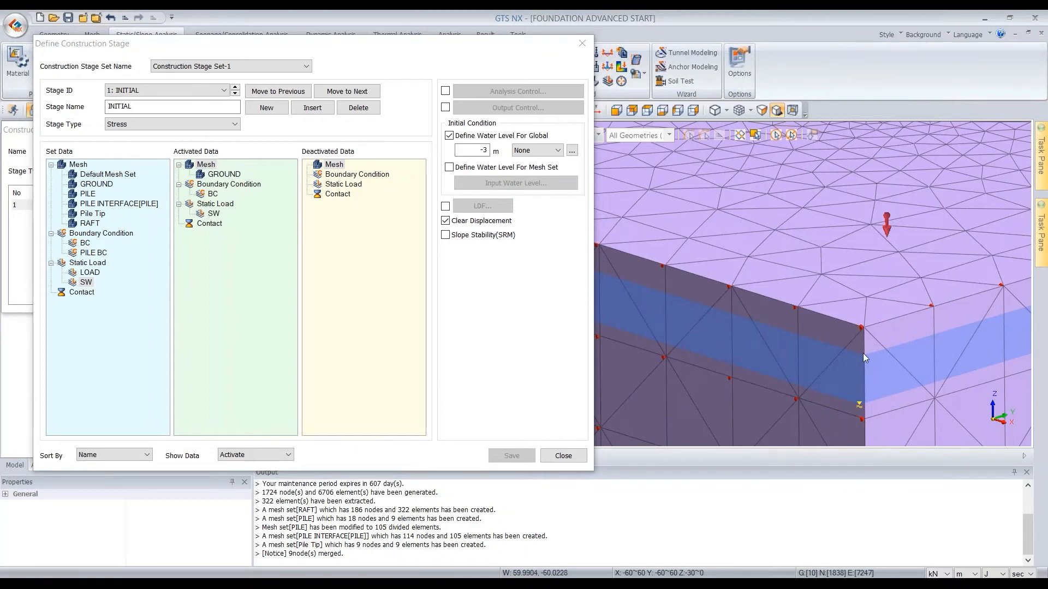
{"action": "scroll", "coordinate": [778, 310], "scroll_direction": "down", "scroll_amount": 8}
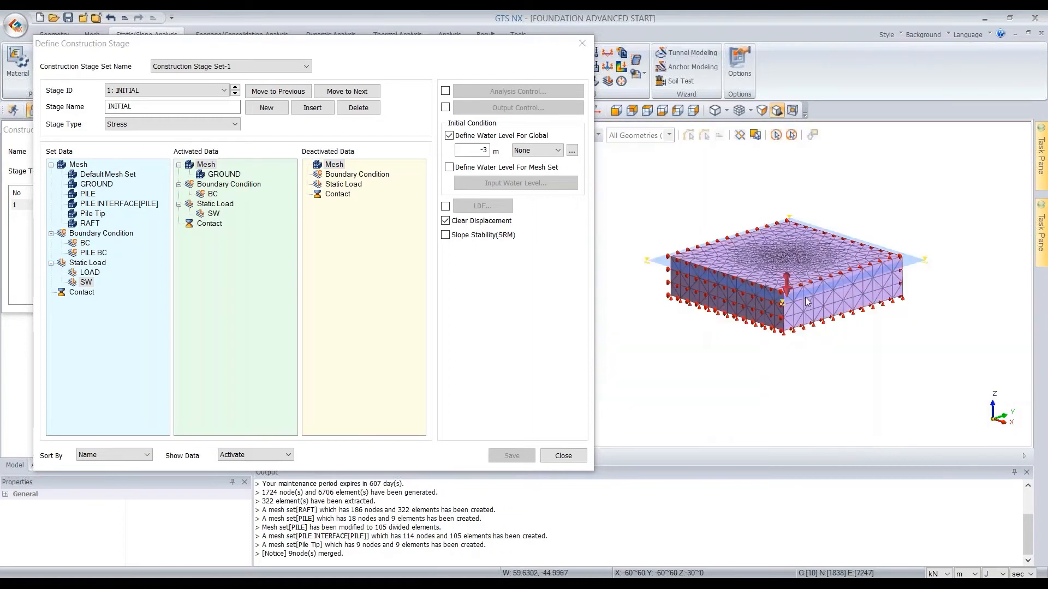
{"action": "middle_click_drag", "start_coordinate": [805, 301], "coordinate": [764, 322]}
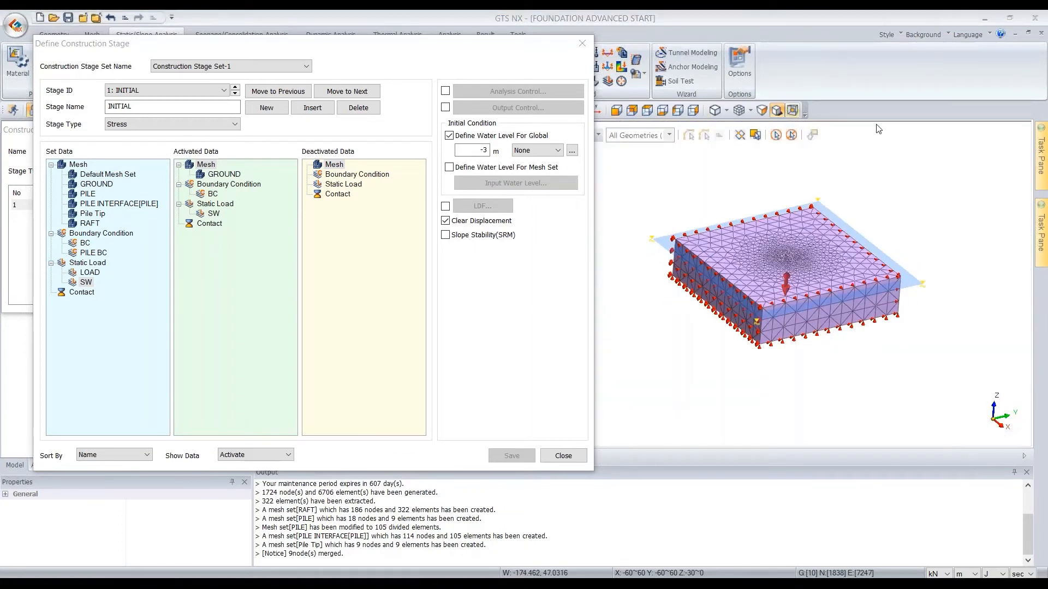
Step: Add a second construction stage and name it PILED RAFT
{"action": "left_click", "coordinate": [266, 108]}
{"action": "left_click", "coordinate": [136, 107]}
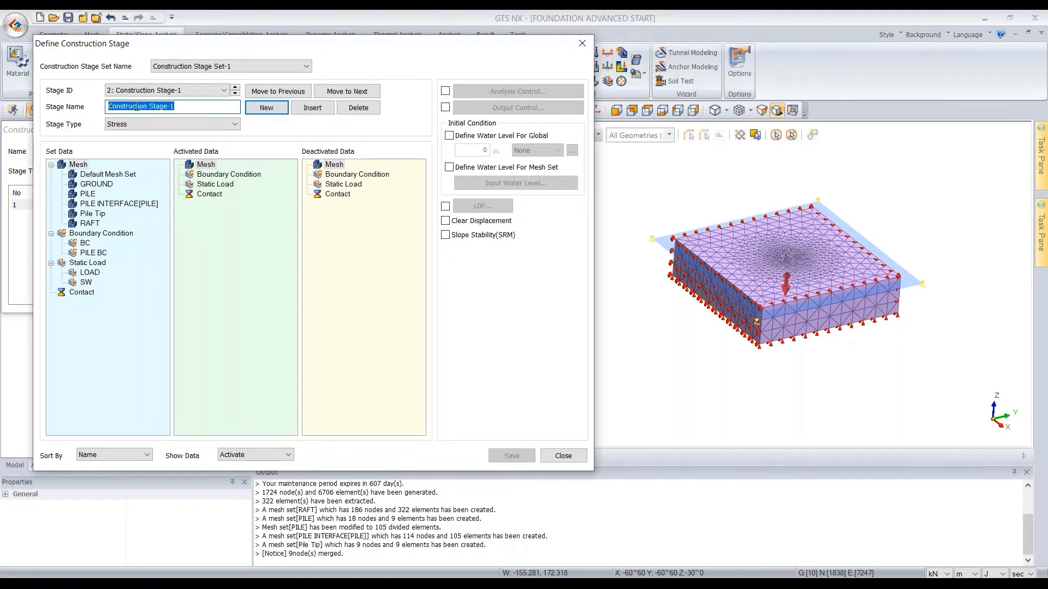
{"action": "type", "text": "PILED RAFT"}
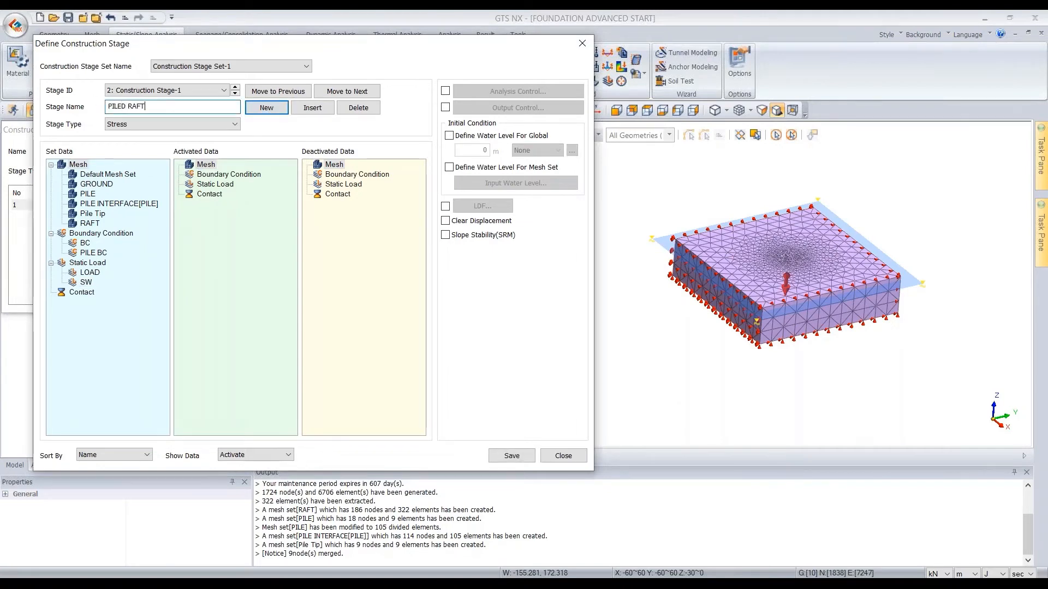
Step: Activate the PILE, PILE INTERFACE[PILE], Pile Tip and RAFT mesh sets together in the PILED RAFT stage
{"action": "left_click", "coordinate": [94, 198]}
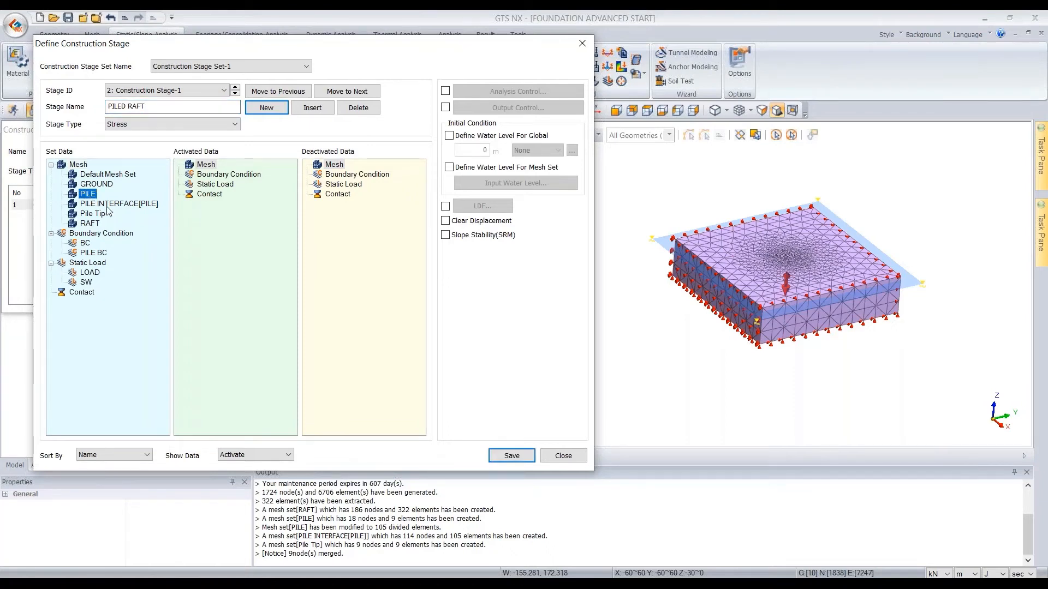
{"action": "left_click", "coordinate": [108, 205], "text": "ctrl"}
{"action": "left_click", "coordinate": [100, 214], "text": "ctrl"}
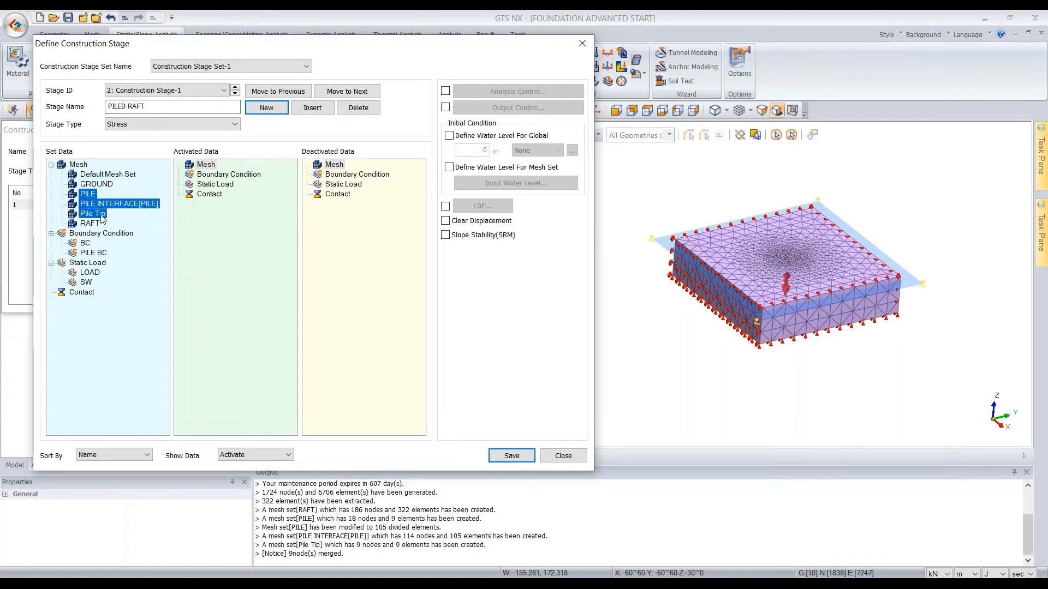
{"action": "left_click", "coordinate": [98, 225], "text": "ctrl"}
{"action": "left_click", "coordinate": [91, 195]}
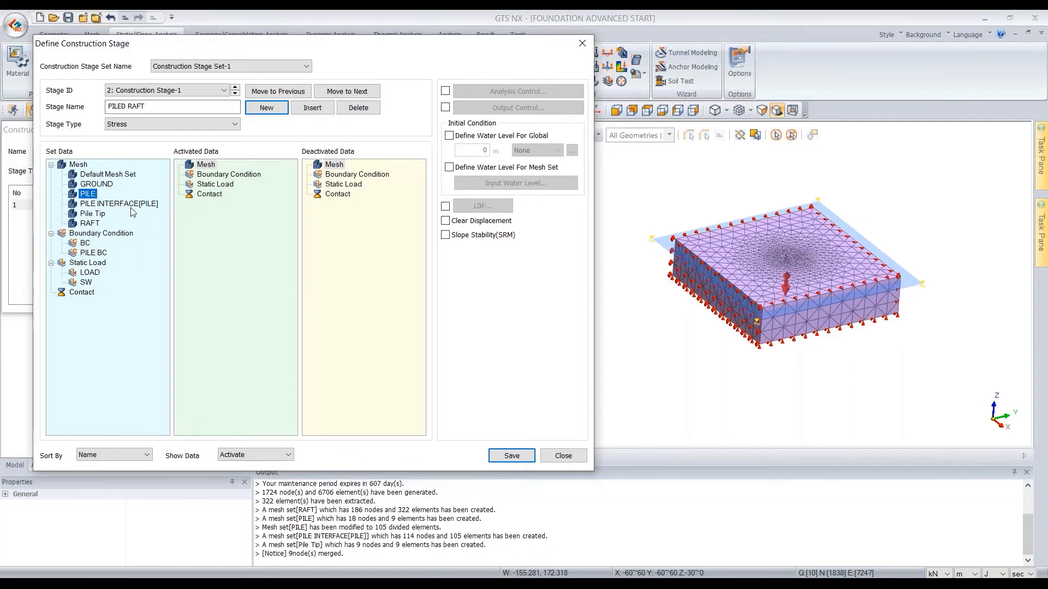
{"action": "left_click", "coordinate": [104, 214], "text": "shift"}
{"action": "left_click", "coordinate": [98, 223], "text": "shift"}
{"action": "left_click", "coordinate": [89, 195]}
{"action": "left_click", "coordinate": [91, 223], "text": "ctrl"}
{"action": "left_click", "coordinate": [89, 195], "text": "shift"}
{"action": "left_click", "coordinate": [89, 196]}
{"action": "left_click", "coordinate": [89, 224], "text": "shift"}
{"action": "left_click", "coordinate": [92, 195]}
{"action": "left_click", "coordinate": [98, 204], "text": "ctrl"}
{"action": "left_click", "coordinate": [99, 215], "text": "ctrl"}
{"action": "left_click", "coordinate": [89, 224], "text": "ctrl"}
{"action": "left_click", "coordinate": [89, 194]}
{"action": "left_click", "coordinate": [98, 224], "text": "shift"}
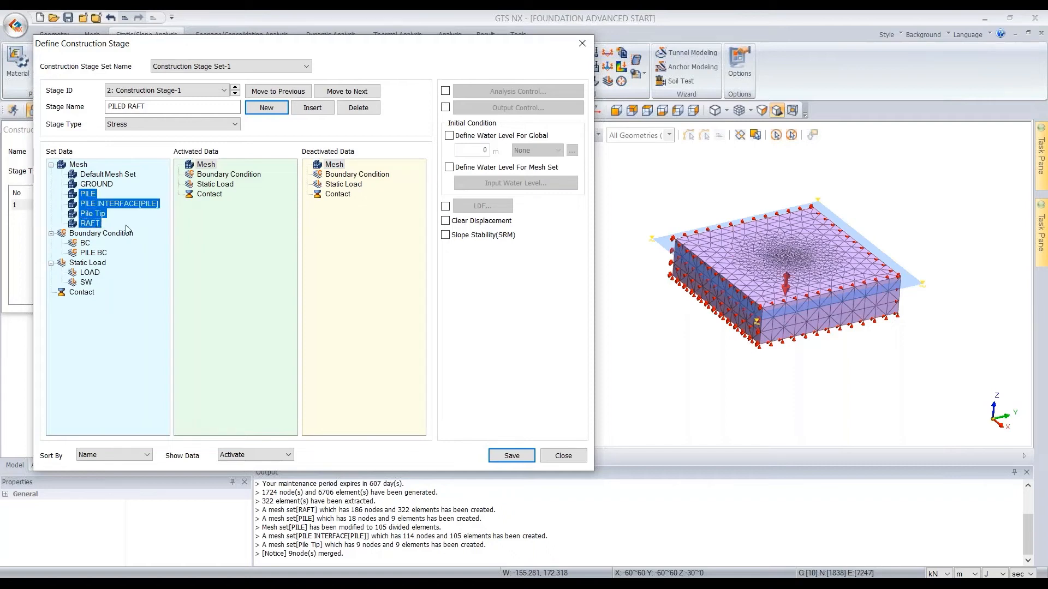
{"action": "left_click_drag", "start_coordinate": [93, 212], "coordinate": [245, 211]}
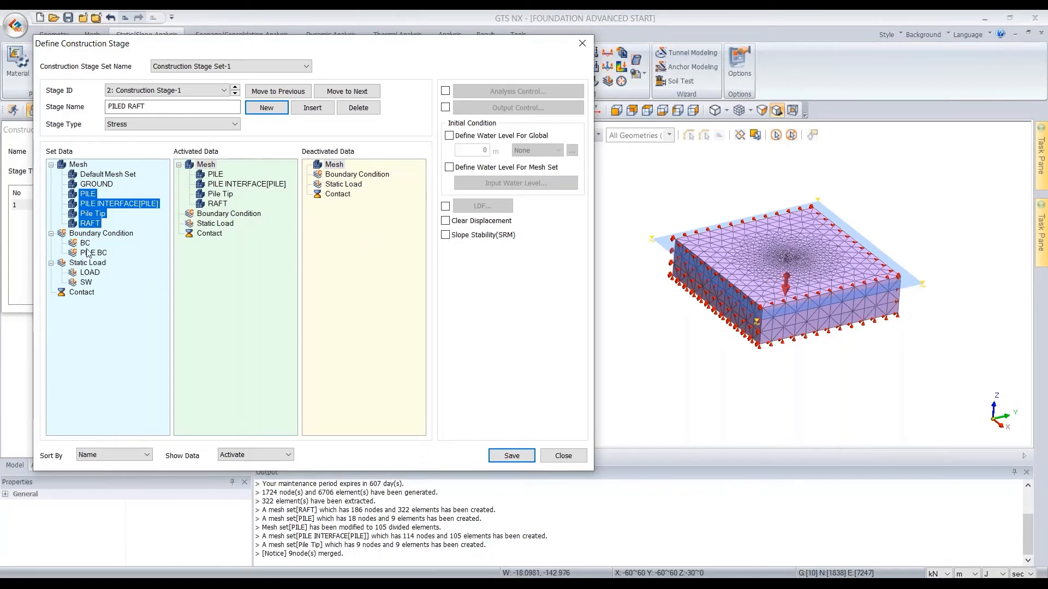
Step: Activate the PILE BC boundary condition in the PILED RAFT stage, enable Clear Displacement and save the stage
{"action": "left_click_drag", "start_coordinate": [95, 258], "coordinate": [229, 241]}
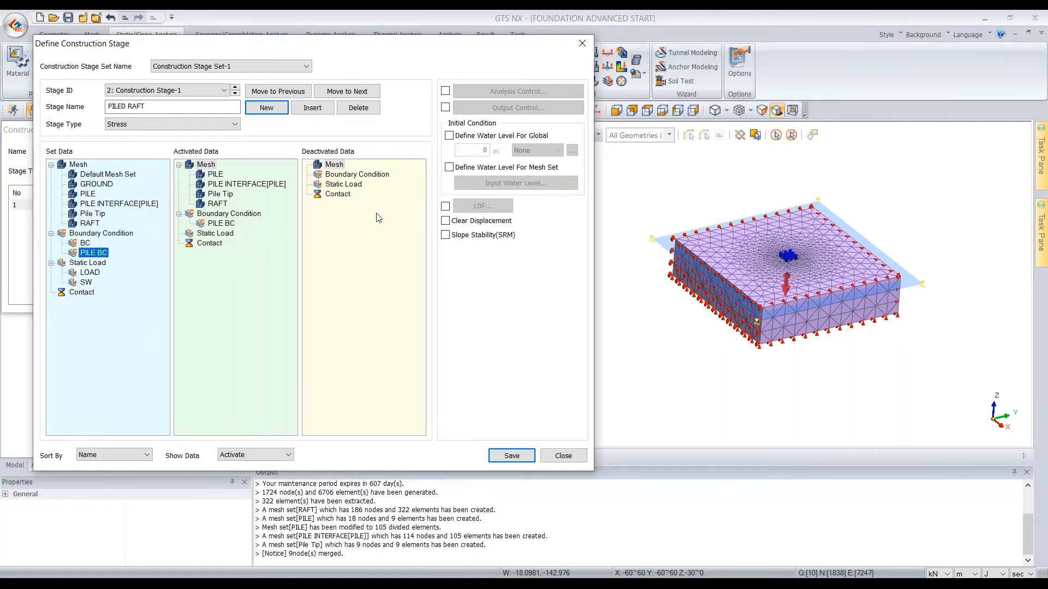
{"action": "left_click", "coordinate": [445, 222]}
{"action": "left_click", "coordinate": [512, 455]}
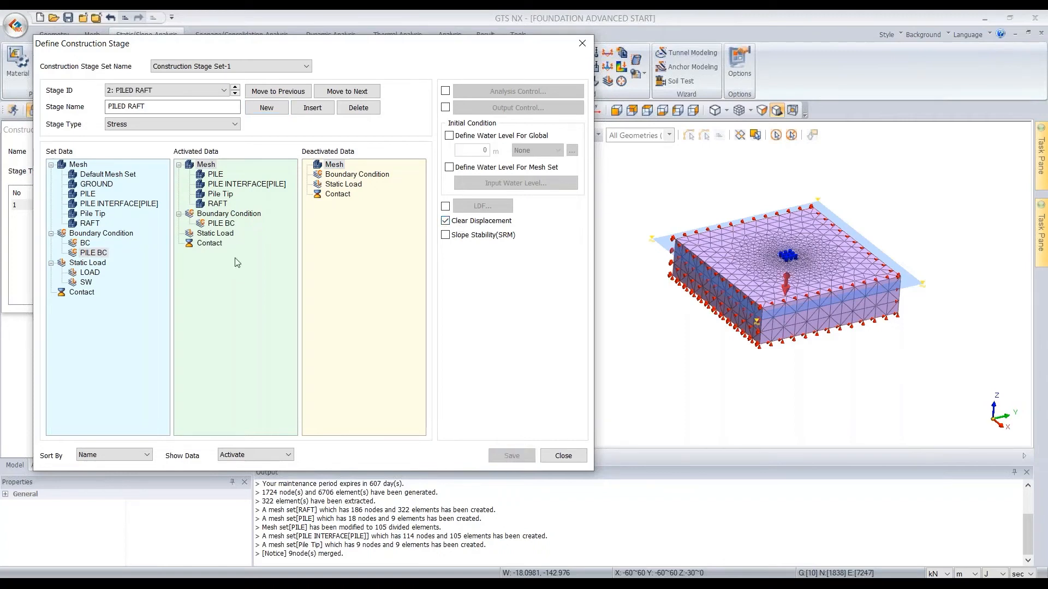
Step: Add a third stage named LOAD with the LOAD static load activated, save it and finish defining the stage set
{"action": "left_click", "coordinate": [266, 112]}
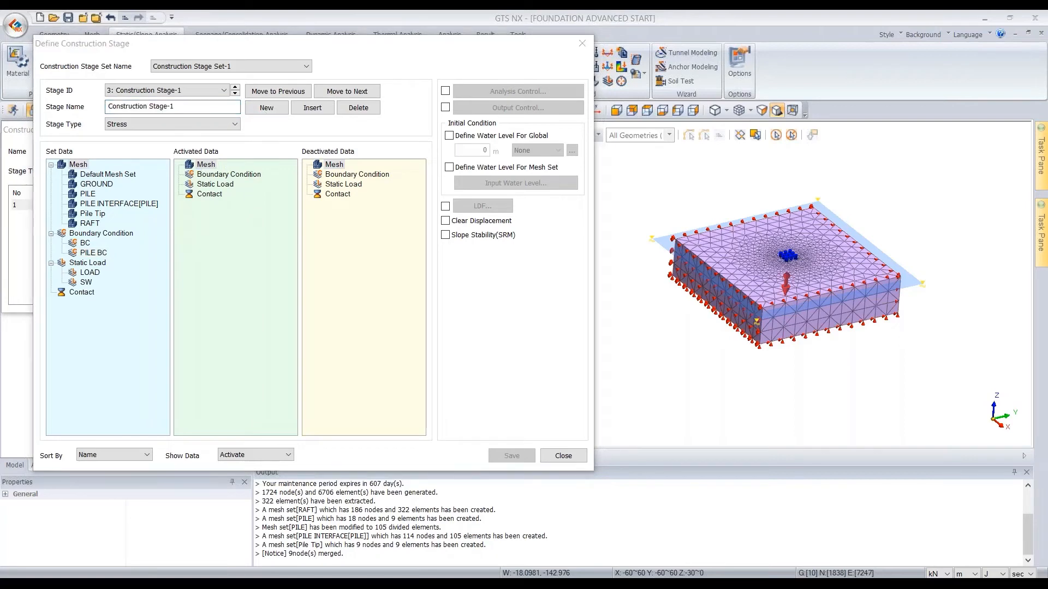
{"action": "left_click", "coordinate": [191, 107]}
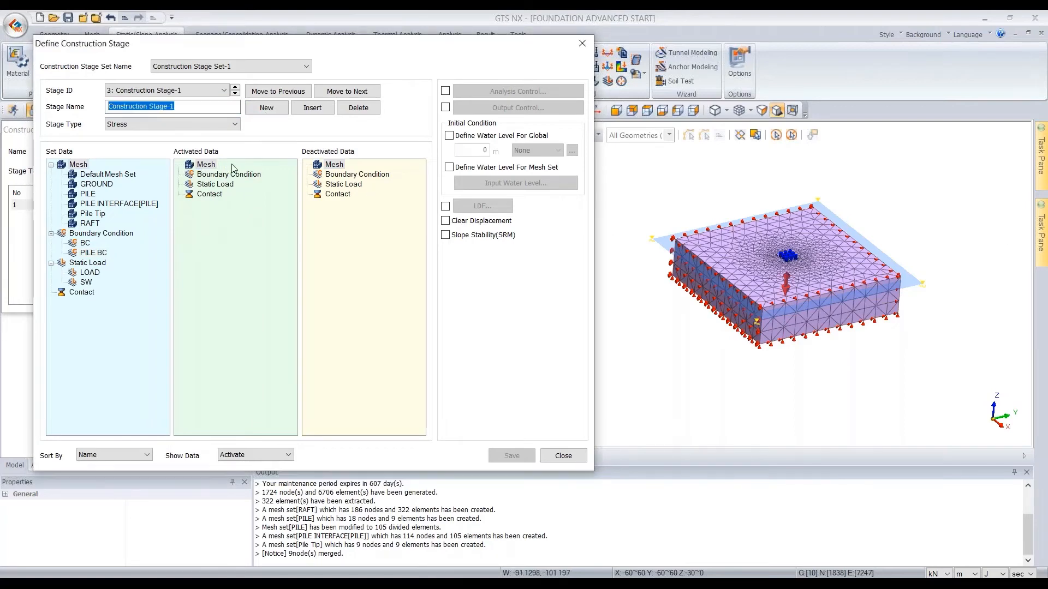
{"action": "type", "text": "LOAD"}
{"action": "left_click", "coordinate": [212, 257]}
{"action": "left_click", "coordinate": [90, 272]}
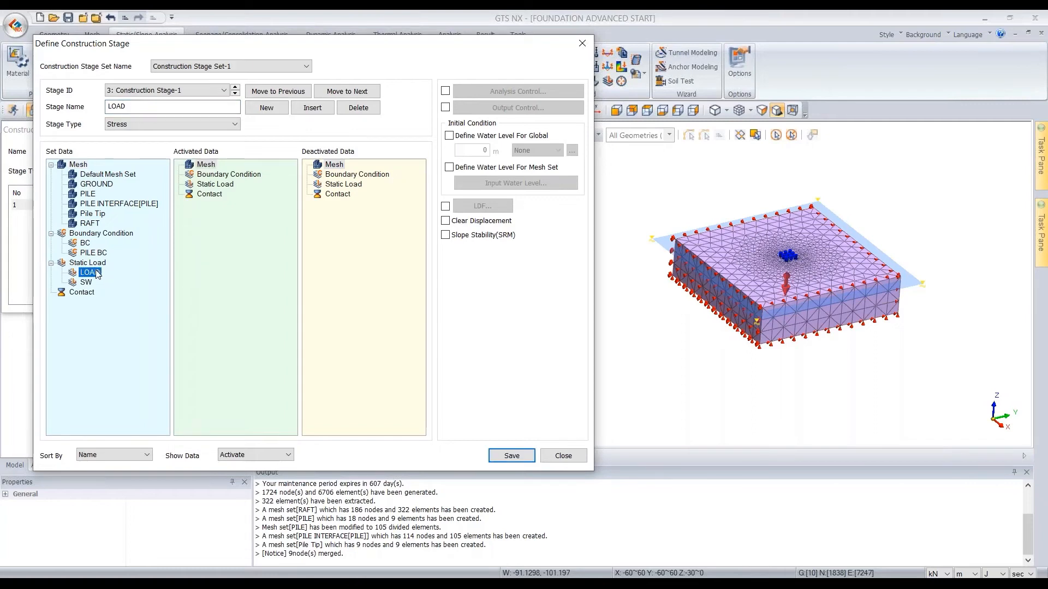
{"action": "left_click_drag", "start_coordinate": [97, 275], "coordinate": [218, 203]}
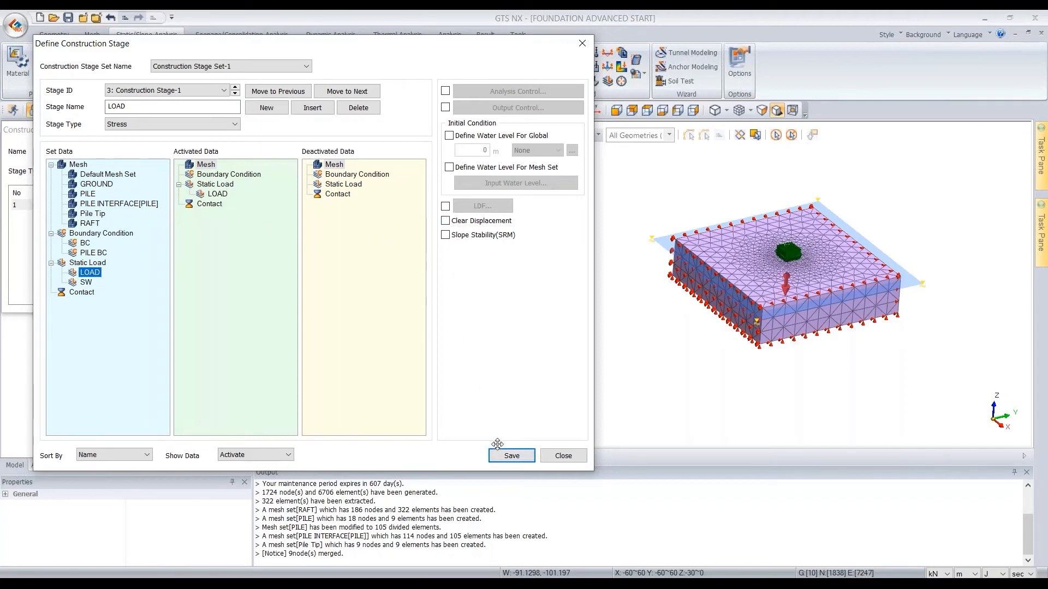
{"action": "left_click", "coordinate": [507, 458]}
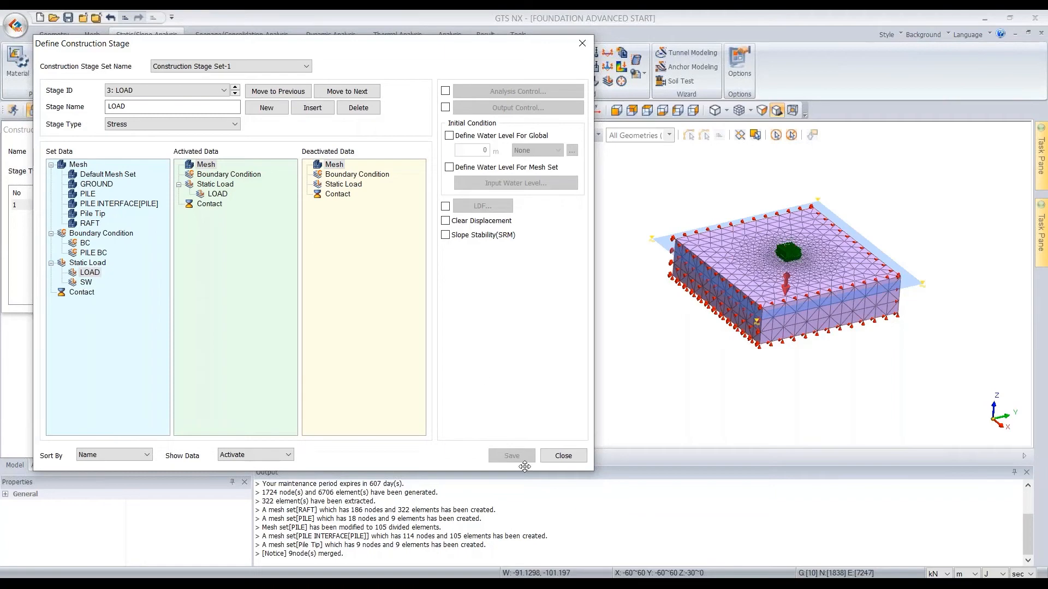
{"action": "left_click", "coordinate": [562, 457]}
{"action": "left_click", "coordinate": [227, 298]}
Step: Expand Construction Stage Set-1 and review its INITIAL, PILED RAFT and LOAD stages
{"action": "double_click", "coordinate": [56, 260]}
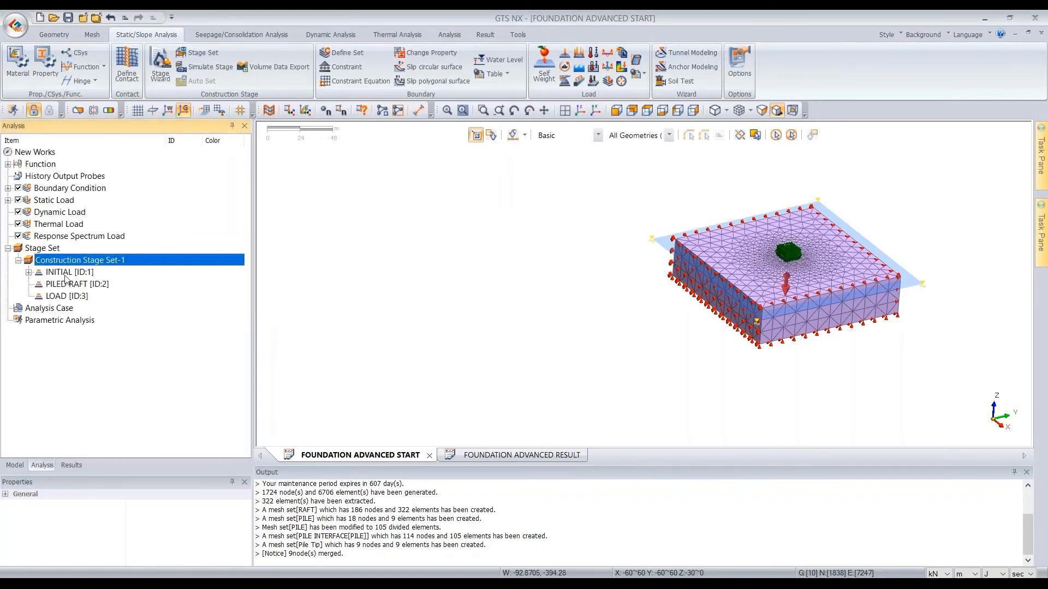
{"action": "left_click", "coordinate": [64, 272]}
{"action": "left_click", "coordinate": [65, 284]}
{"action": "left_click", "coordinate": [68, 295]}
{"action": "left_click", "coordinate": [67, 285]}
{"action": "left_click", "coordinate": [68, 275]}
{"action": "left_click", "coordinate": [70, 285]}
{"action": "left_click", "coordinate": [70, 296]}
{"action": "left_click", "coordinate": [70, 286]}
{"action": "left_click", "coordinate": [69, 274]}
{"action": "left_click", "coordinate": [72, 295]}
{"action": "left_click", "coordinate": [72, 284]}
{"action": "left_click", "coordinate": [72, 296]}
Step: Add an analysis case titled 3D PILED RAFT with the Construction Stage solution type
{"action": "left_click", "coordinate": [64, 311]}
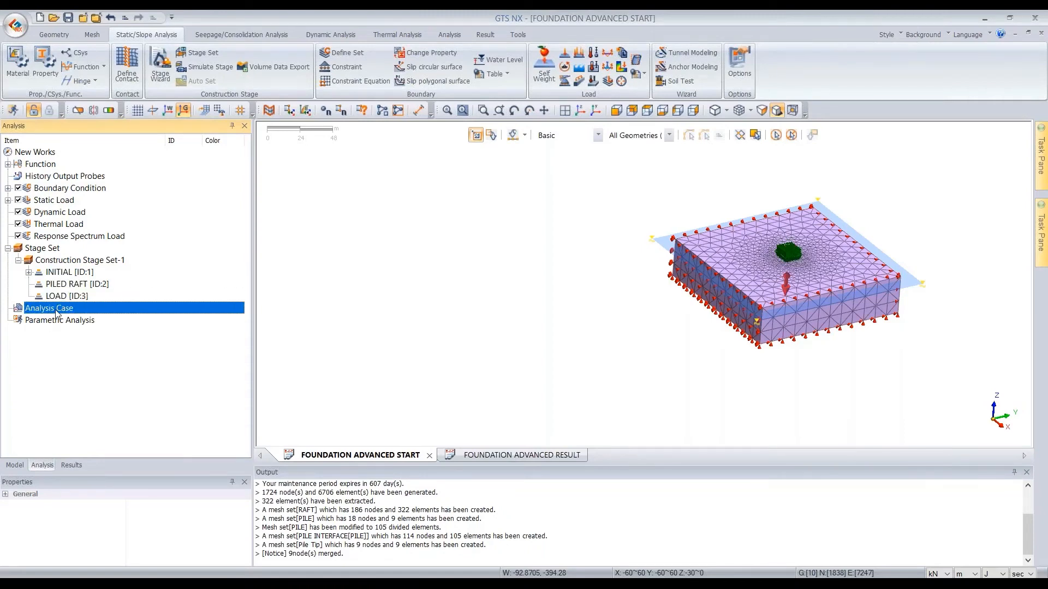
{"action": "right_click", "coordinate": [57, 314]}
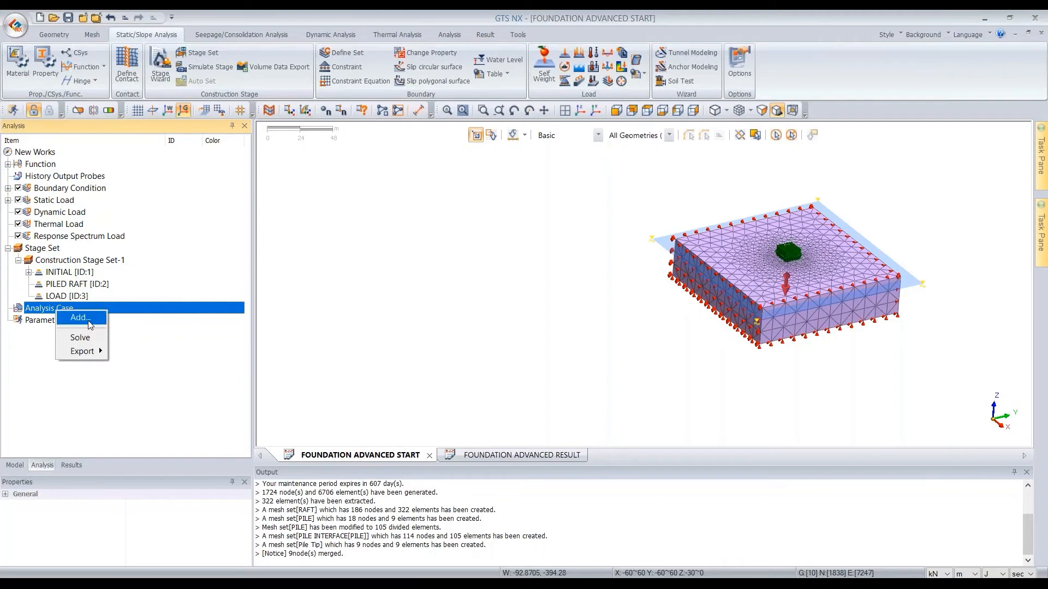
{"action": "left_click", "coordinate": [49, 317]}
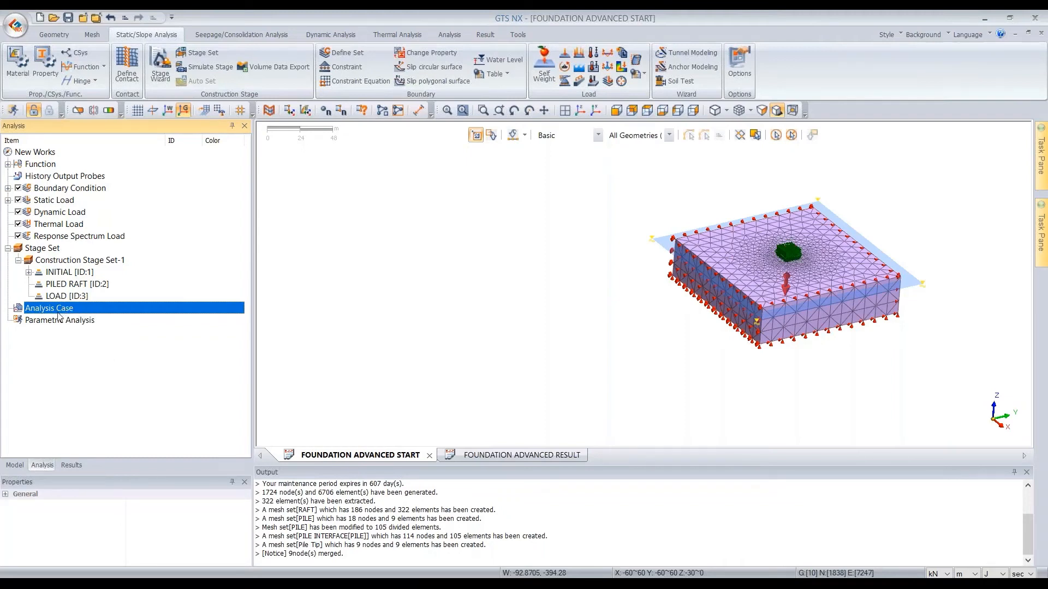
{"action": "right_click", "coordinate": [58, 315]}
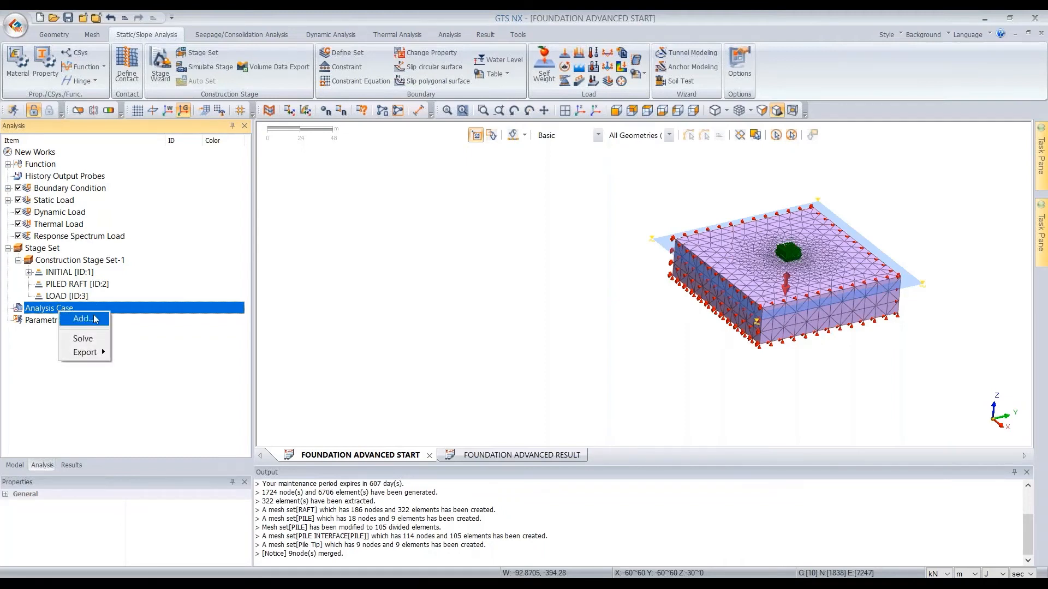
{"action": "left_click", "coordinate": [83, 319]}
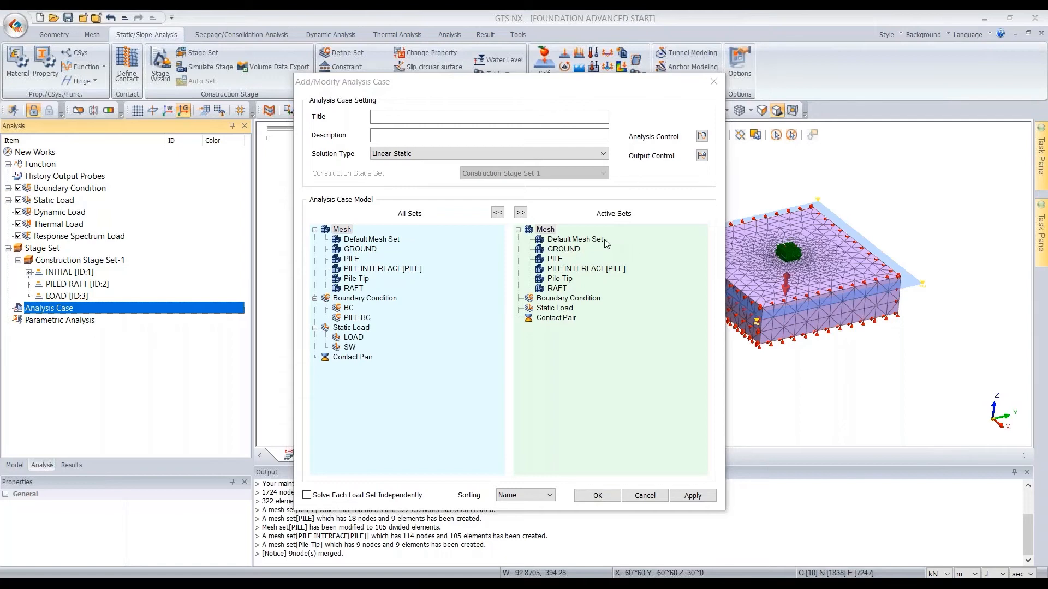
{"action": "left_click", "coordinate": [445, 116]}
{"action": "type", "text": "3D PILED RAFT"}
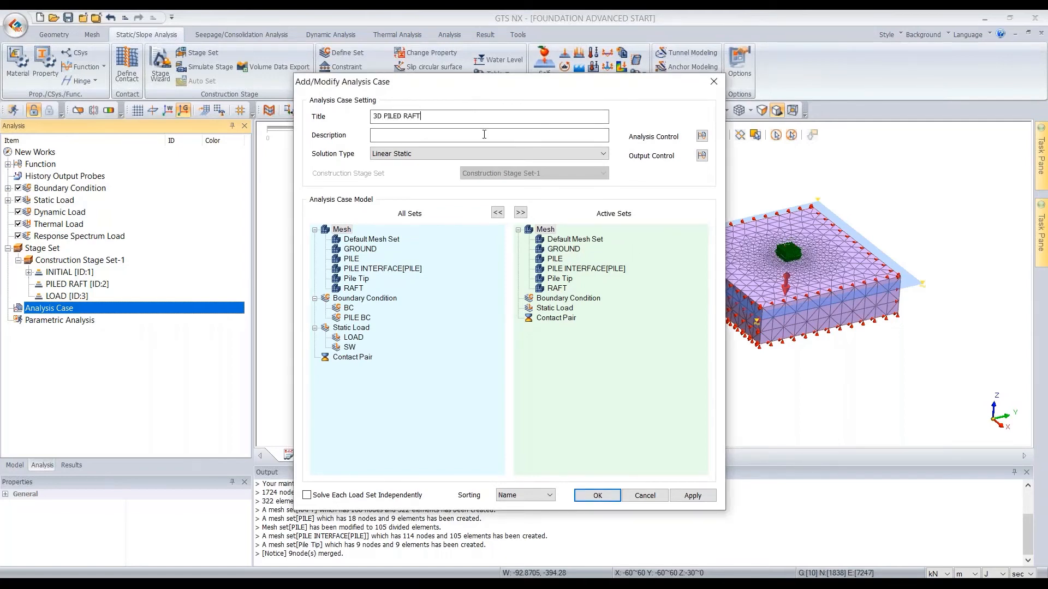
{"action": "left_click", "coordinate": [466, 153]}
{"action": "left_click", "coordinate": [464, 170]}
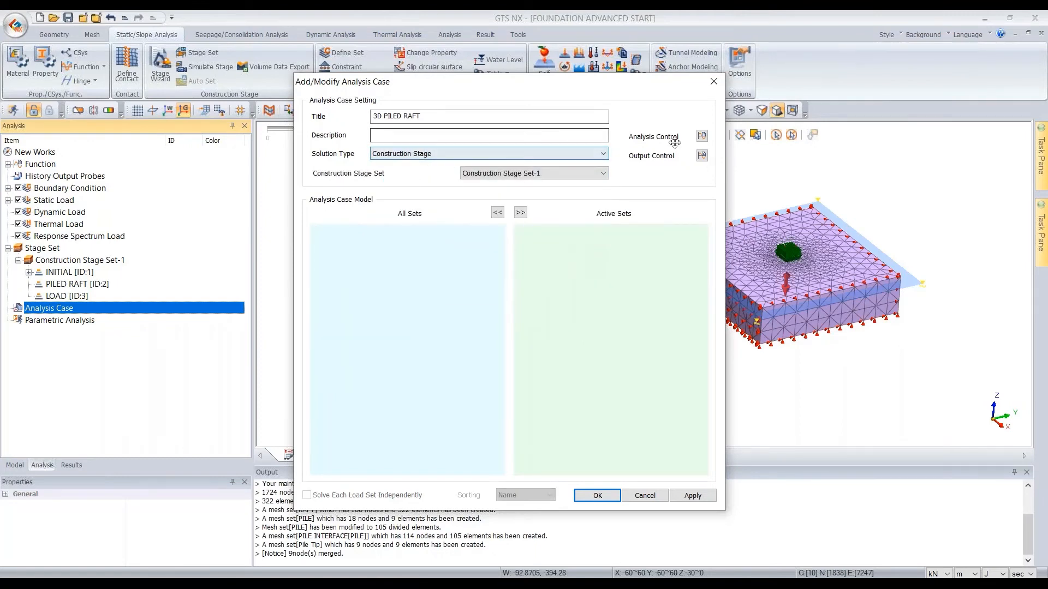
Step: In the case's analysis control, use INITIAL as the initial stage for stress analysis and apply the K0 condition
{"action": "left_click", "coordinate": [702, 136]}
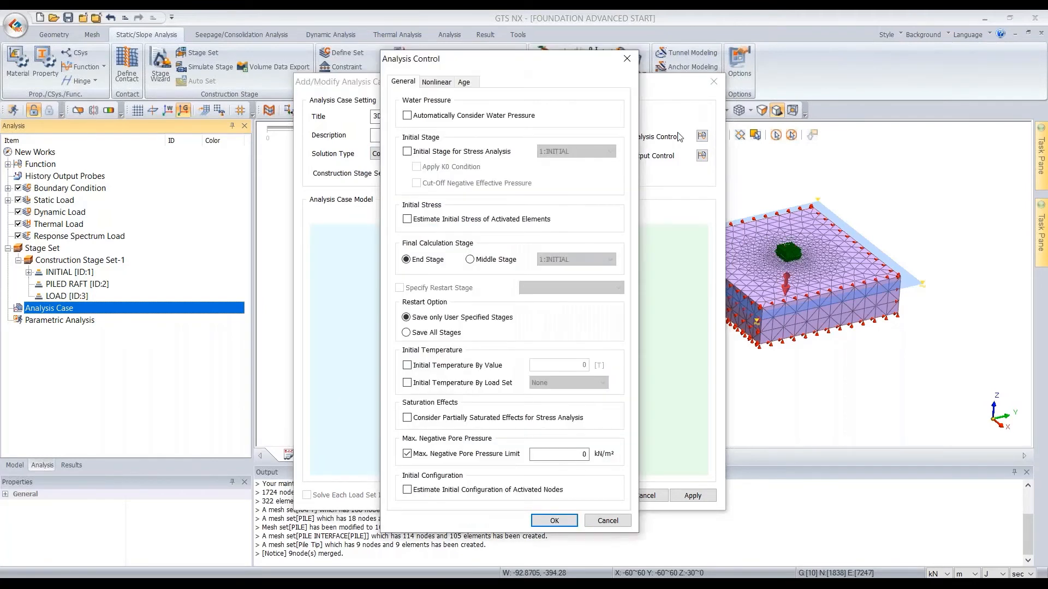
{"action": "left_click", "coordinate": [453, 152]}
{"action": "left_click", "coordinate": [445, 165]}
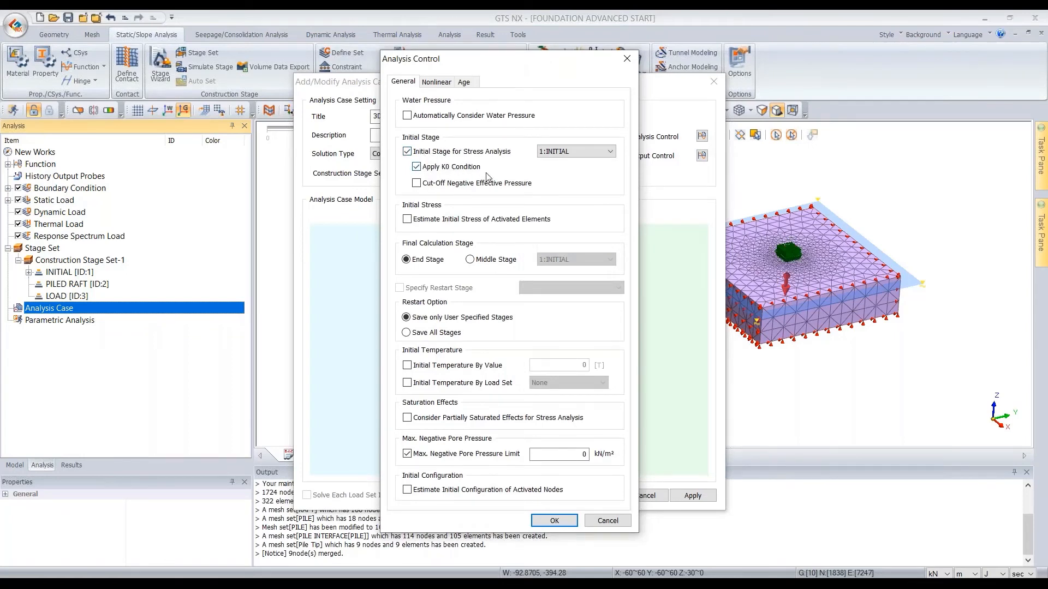
{"action": "left_click", "coordinate": [552, 520]}
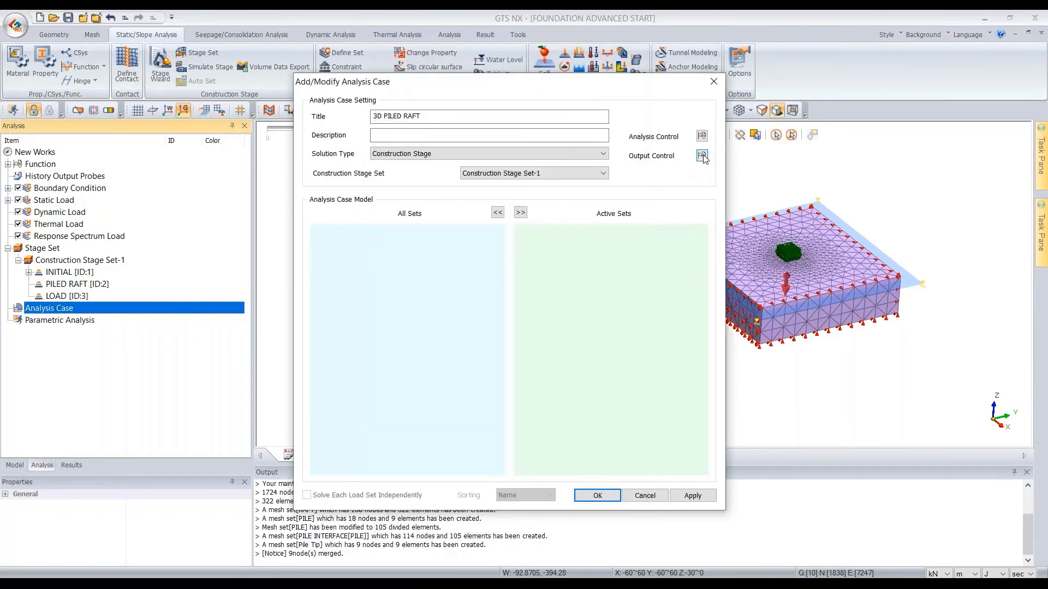
Step: Include Strain among the element results in the analysis case's output control
{"action": "left_click", "coordinate": [701, 156]}
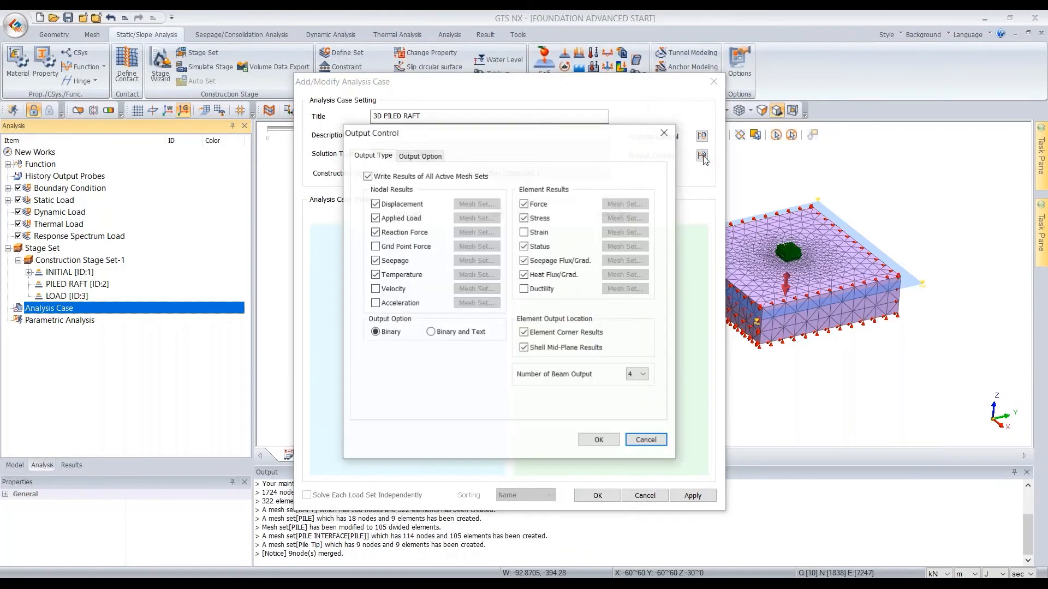
{"action": "left_click", "coordinate": [524, 233]}
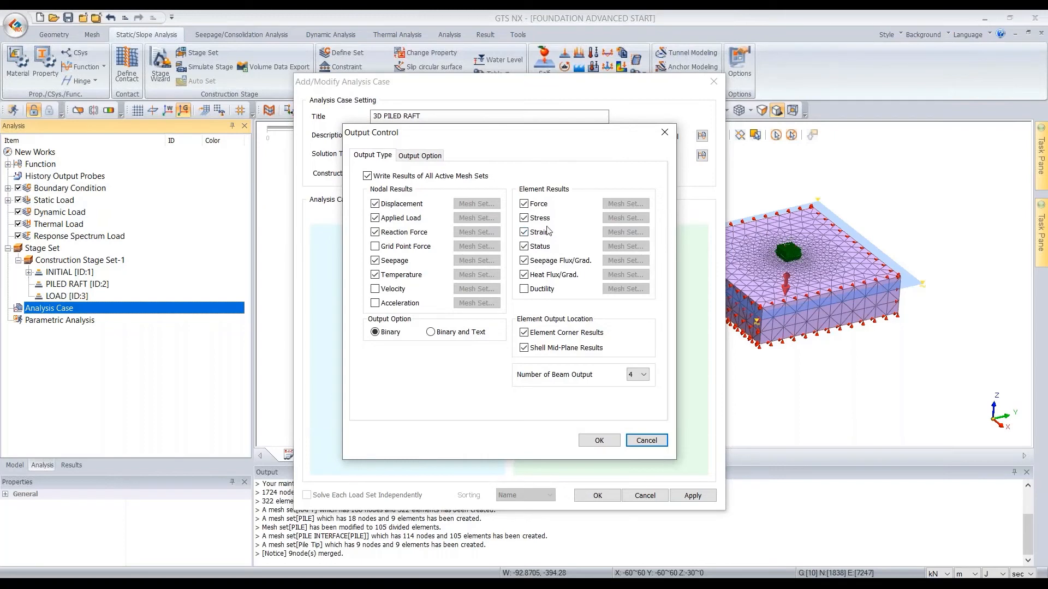
{"action": "left_click", "coordinate": [603, 443]}
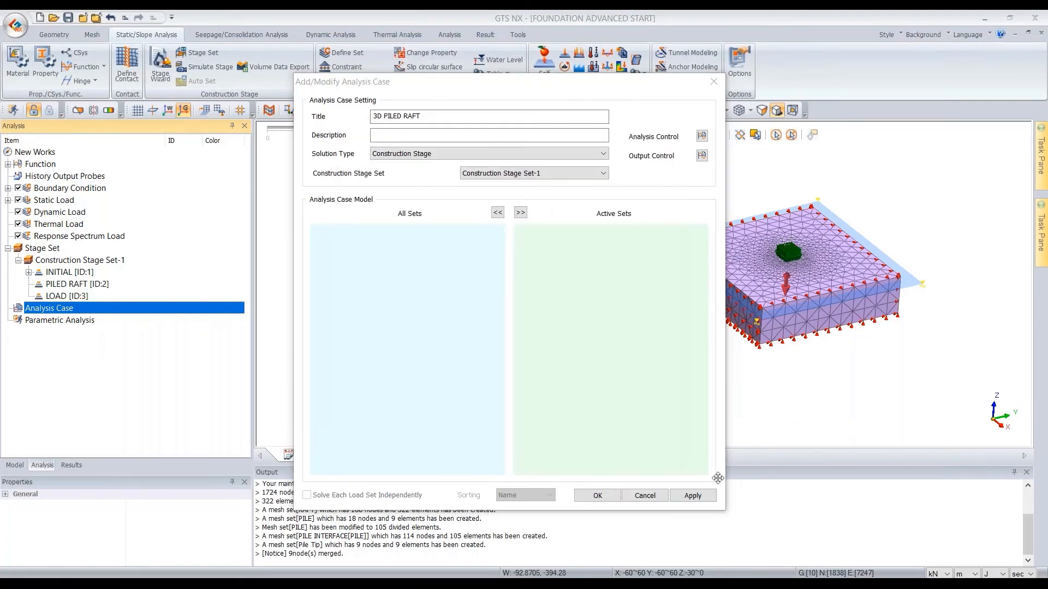
Step: Save the 3D PILED RAFT analysis case and solve it
{"action": "left_click", "coordinate": [597, 495]}
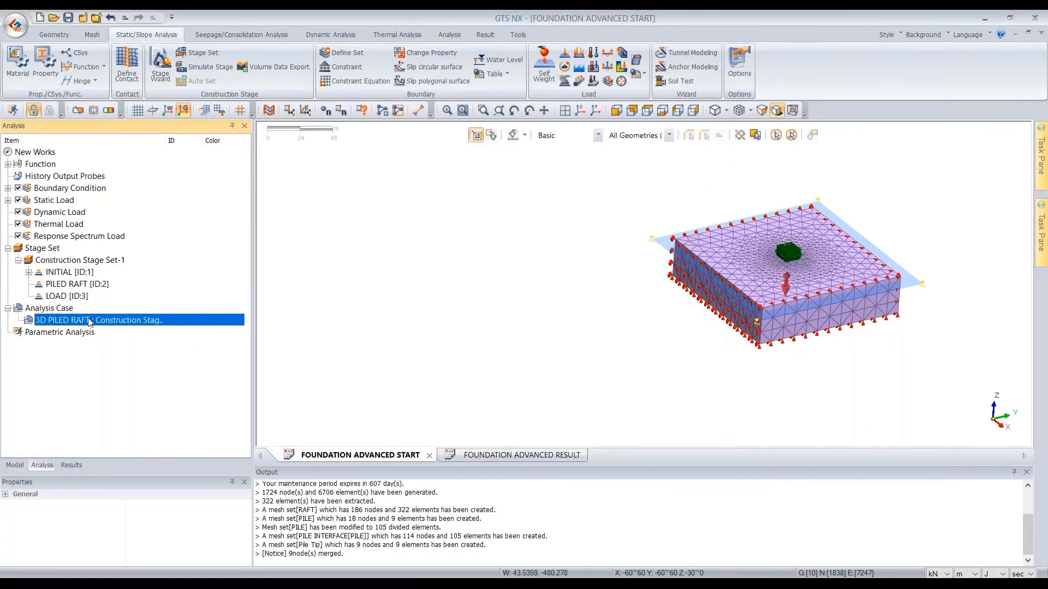
{"action": "left_click", "coordinate": [61, 309]}
{"action": "left_click", "coordinate": [84, 318]}
{"action": "left_click", "coordinate": [76, 310]}
{"action": "left_click", "coordinate": [82, 322]}
{"action": "right_click", "coordinate": [85, 326]}
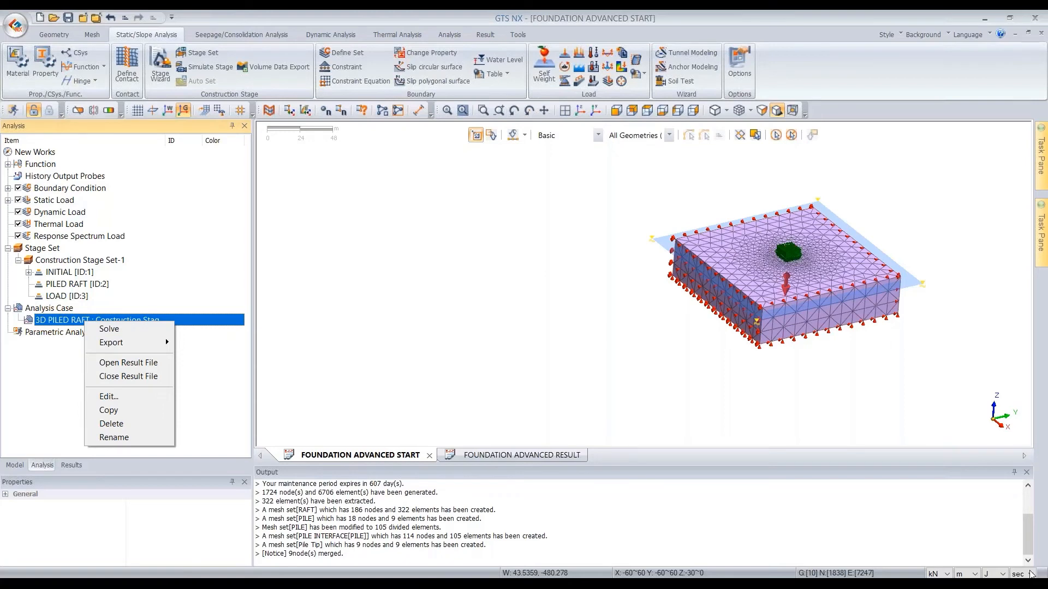
{"action": "left_click", "coordinate": [117, 329]}
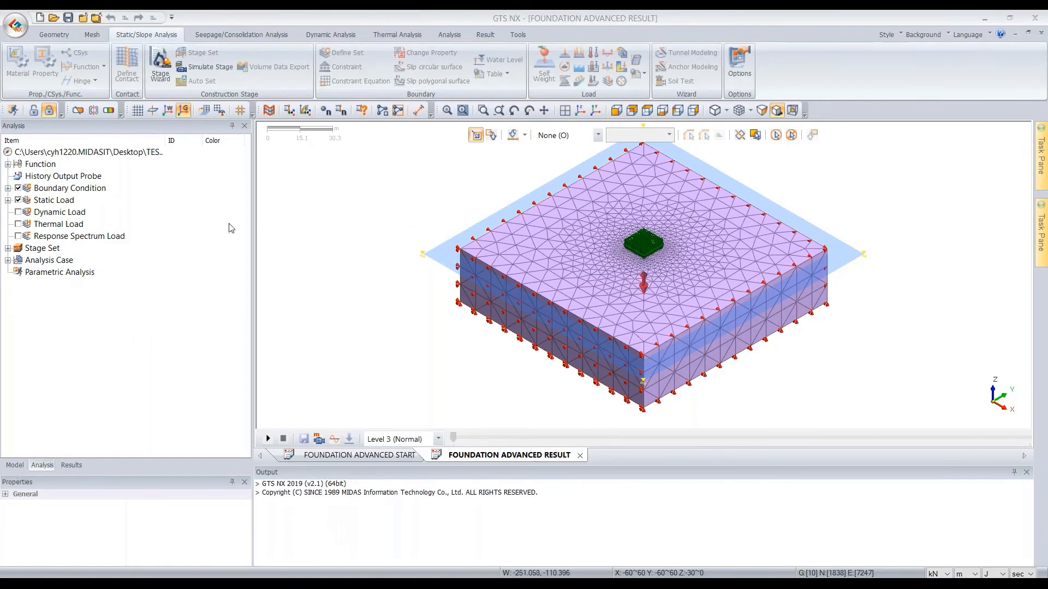
Step: Expand the LOAD stage's increment in the solved model's results and review the result categories from Displacements to Beam Element Stresses
{"action": "left_click", "coordinate": [71, 466]}
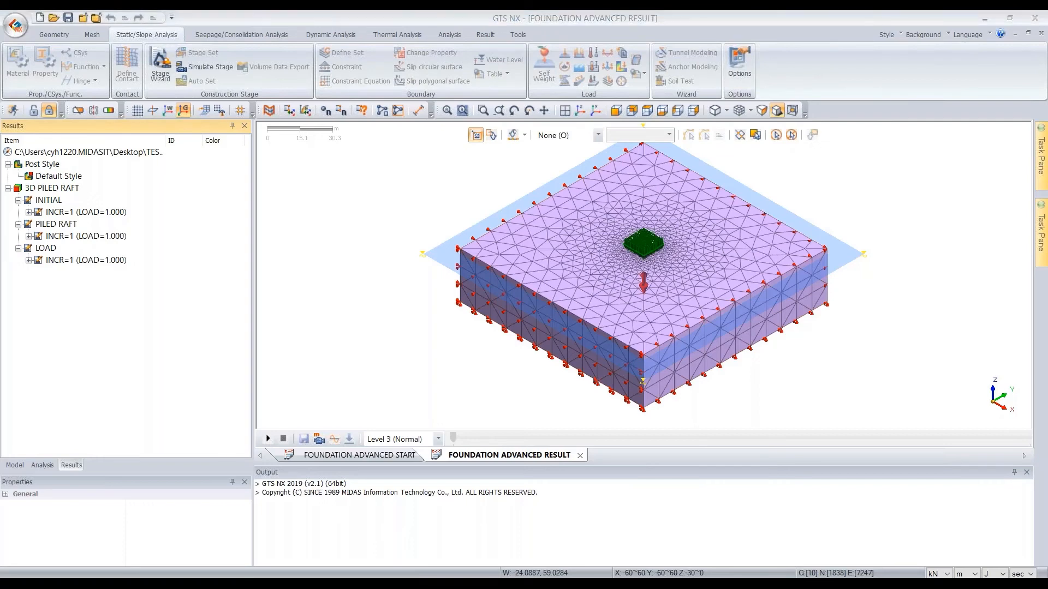
{"action": "left_click", "coordinate": [77, 261]}
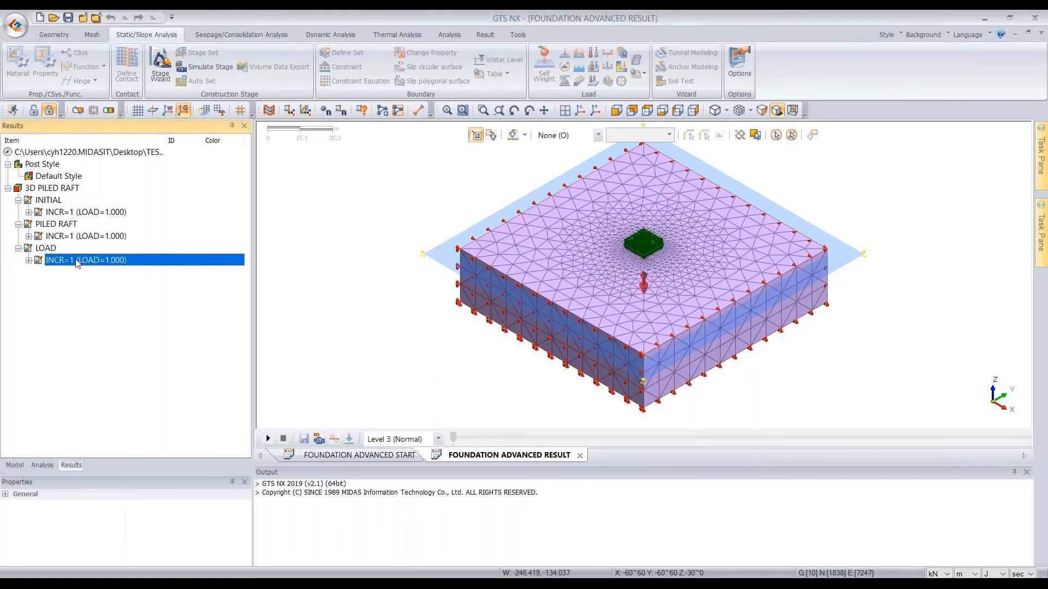
{"action": "double_click", "coordinate": [77, 261]}
{"action": "left_click", "coordinate": [82, 273]}
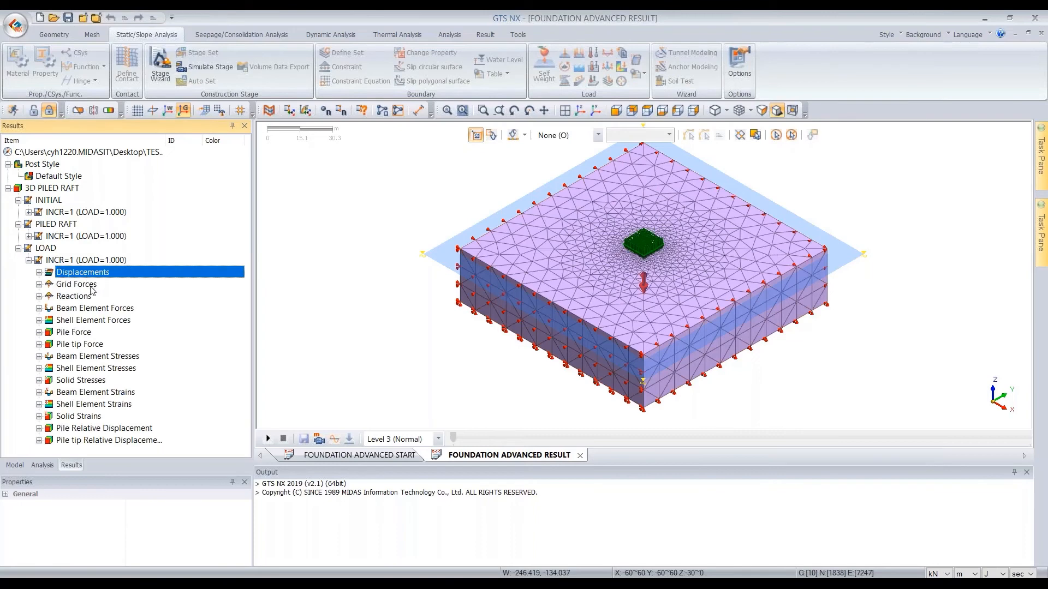
{"action": "left_click", "coordinate": [79, 283]}
{"action": "left_click", "coordinate": [81, 298]}
{"action": "left_click", "coordinate": [82, 272]}
{"action": "left_click", "coordinate": [106, 312]}
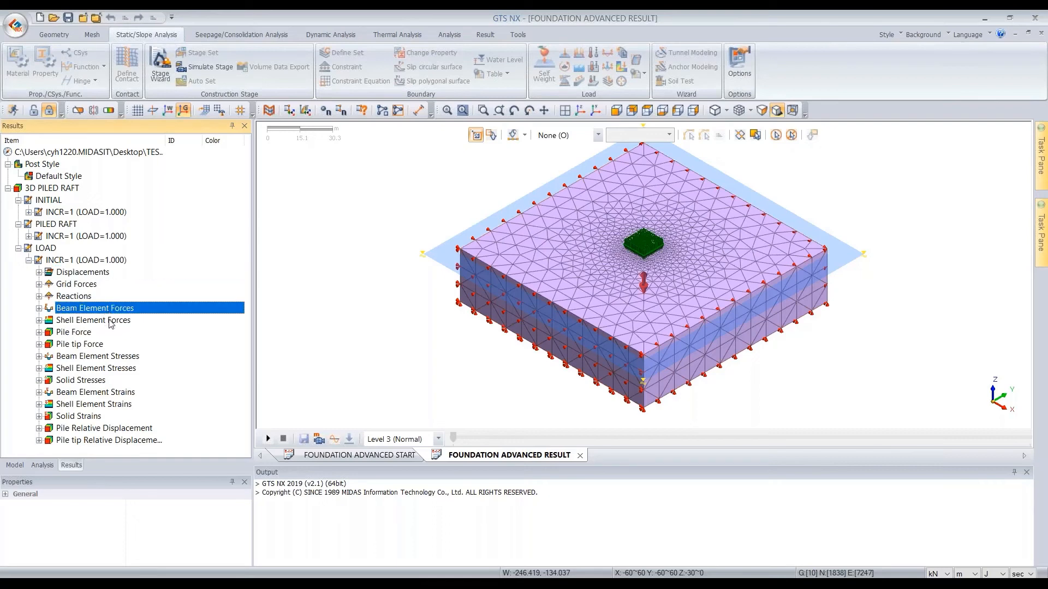
{"action": "left_click", "coordinate": [112, 321]}
{"action": "left_click", "coordinate": [90, 333]}
{"action": "left_click", "coordinate": [88, 345]}
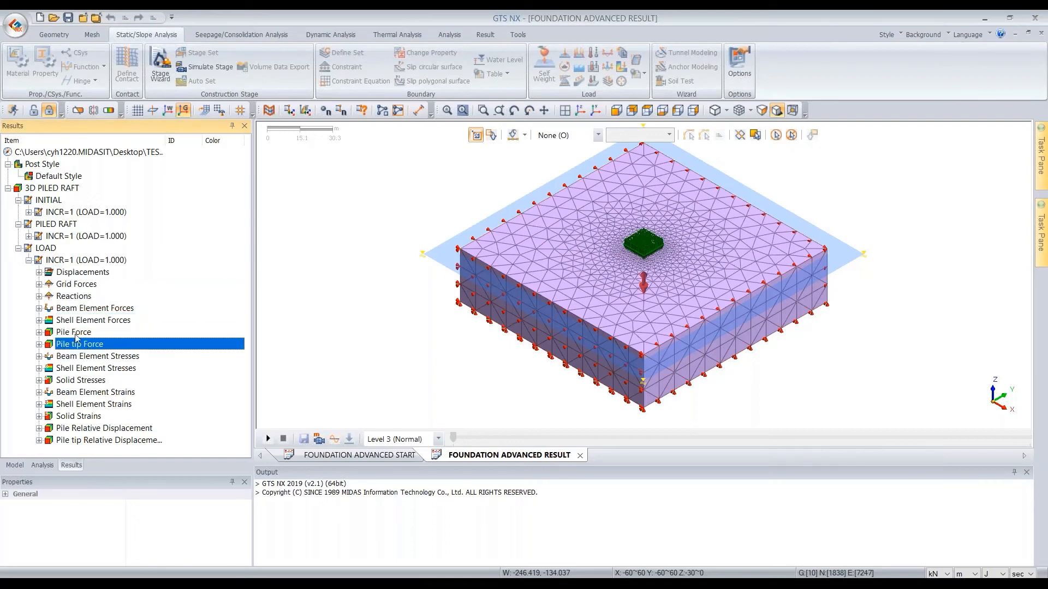
{"action": "left_click", "coordinate": [88, 357]}
{"action": "left_click", "coordinate": [82, 347]}
Step: Expand the LOAD stage's Pile Force and Pile tip Force results and examine their tangential and normal components
{"action": "left_click", "coordinate": [80, 336]}
{"action": "left_click", "coordinate": [80, 344]}
{"action": "left_click", "coordinate": [78, 332]}
{"action": "double_click", "coordinate": [78, 333]}
{"action": "left_click", "coordinate": [86, 344]}
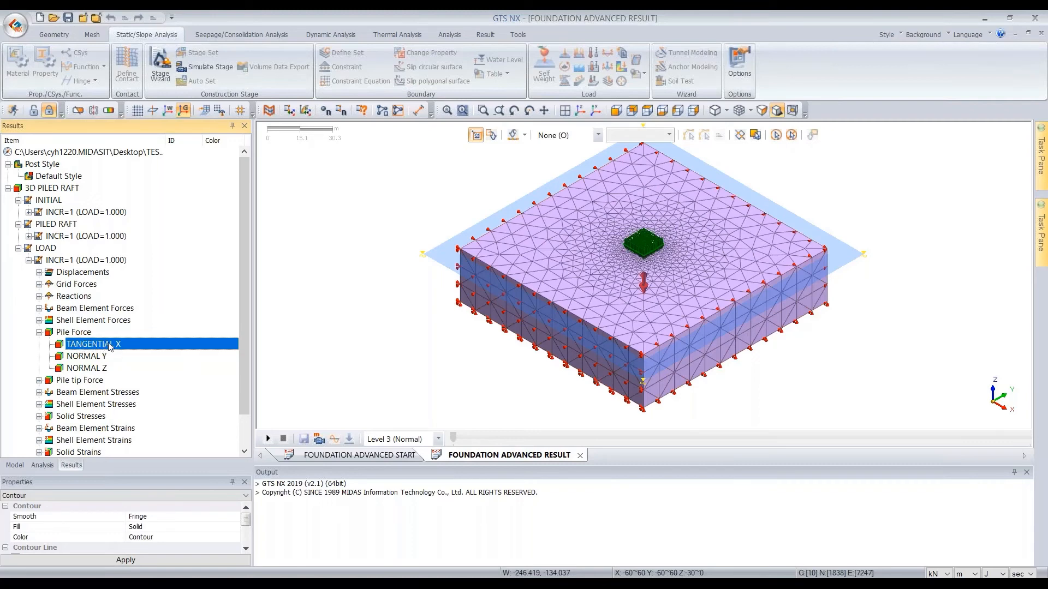
{"action": "double_click", "coordinate": [96, 381]}
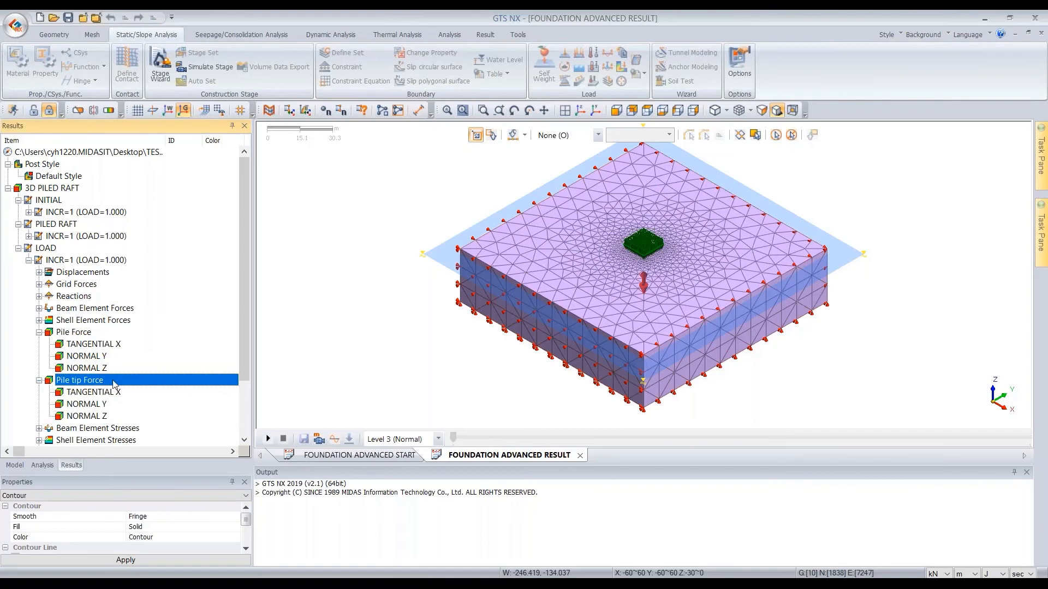
{"action": "left_click", "coordinate": [105, 394]}
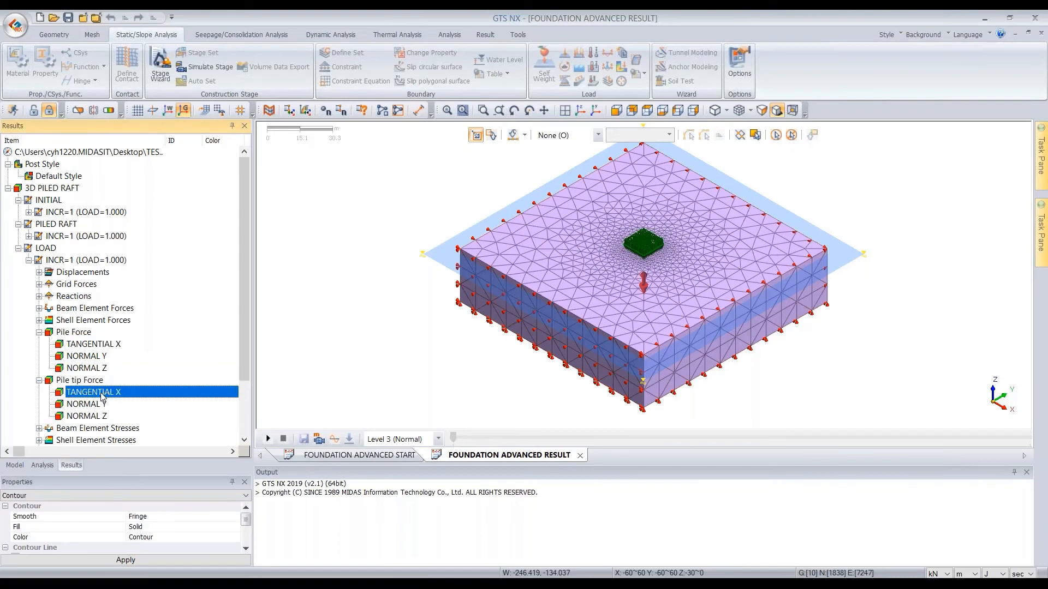
{"action": "scroll", "coordinate": [101, 396], "scroll_direction": "down", "scroll_amount": 2}
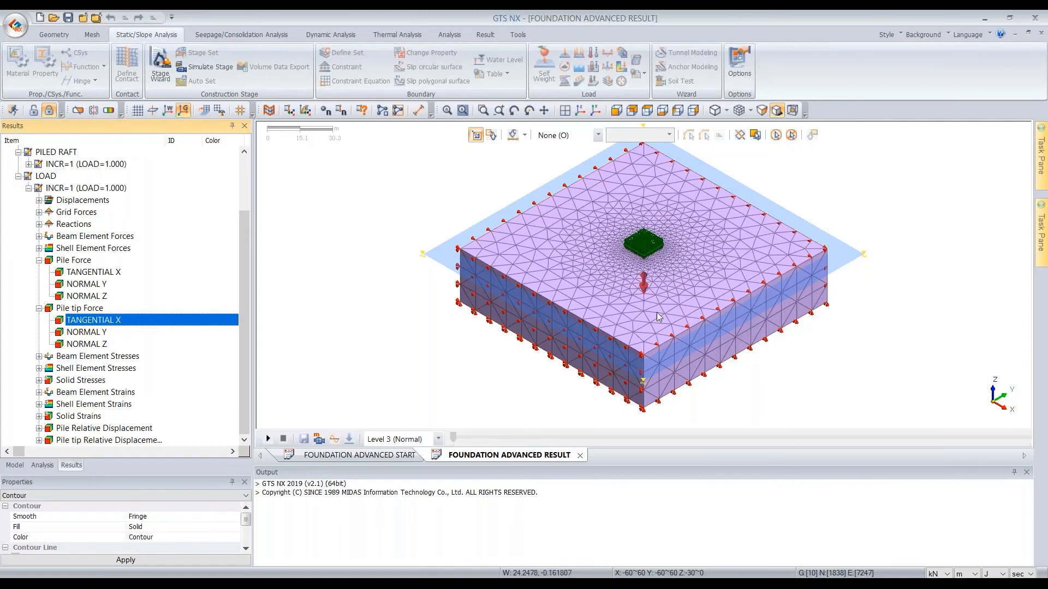
{"action": "scroll", "coordinate": [572, 254], "scroll_direction": "up", "scroll_amount": 3}
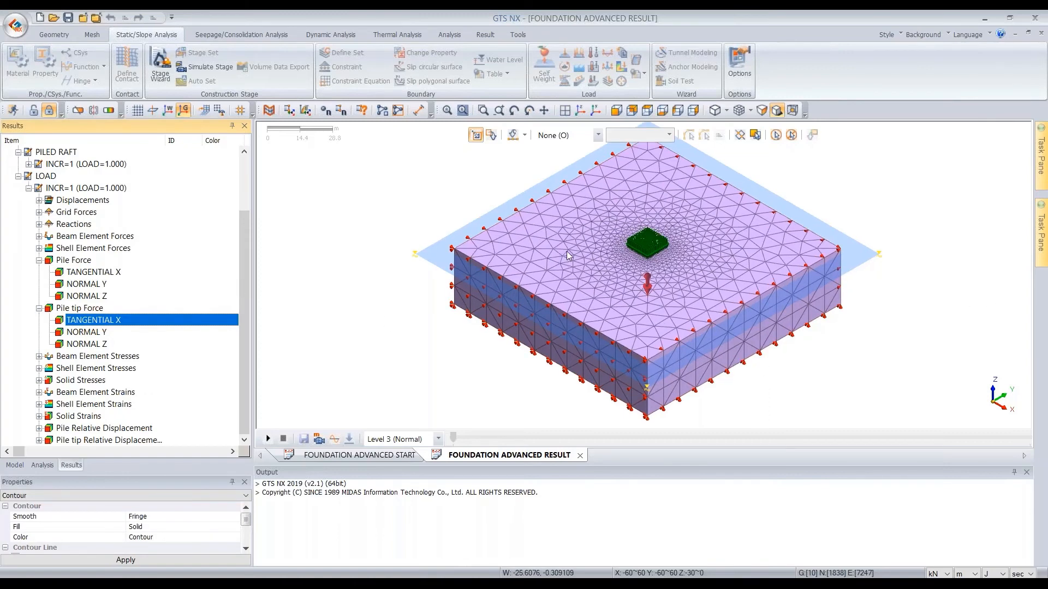
{"action": "scroll", "coordinate": [639, 255], "scroll_direction": "down", "scroll_amount": 4}
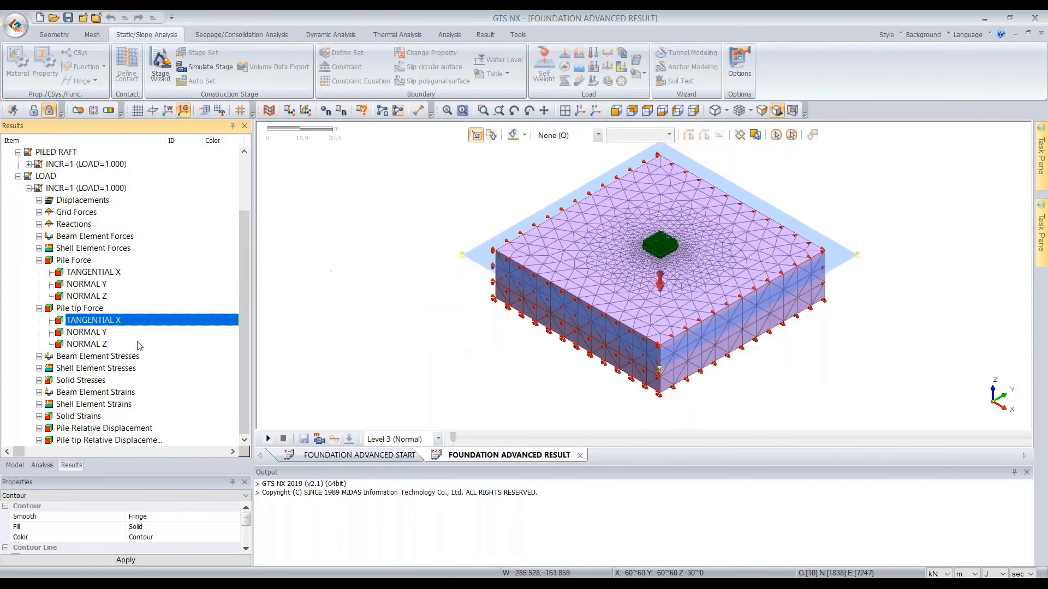
Step: Expand the INITIAL stage of Construction Stage Set-1 and hide its water level
{"action": "left_click", "coordinate": [43, 465]}
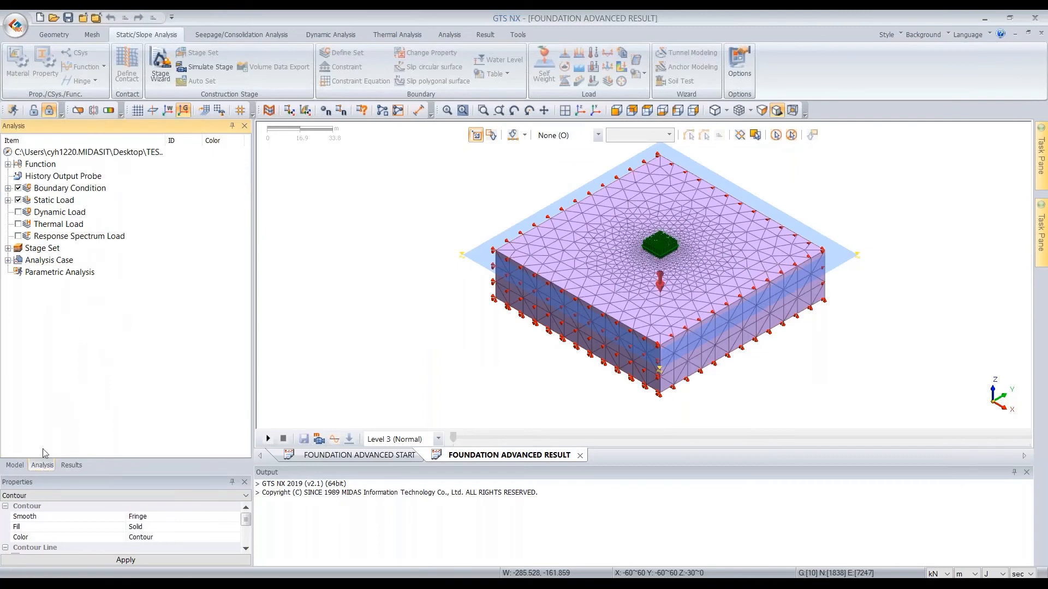
{"action": "double_click", "coordinate": [34, 250]}
{"action": "double_click", "coordinate": [60, 264]}
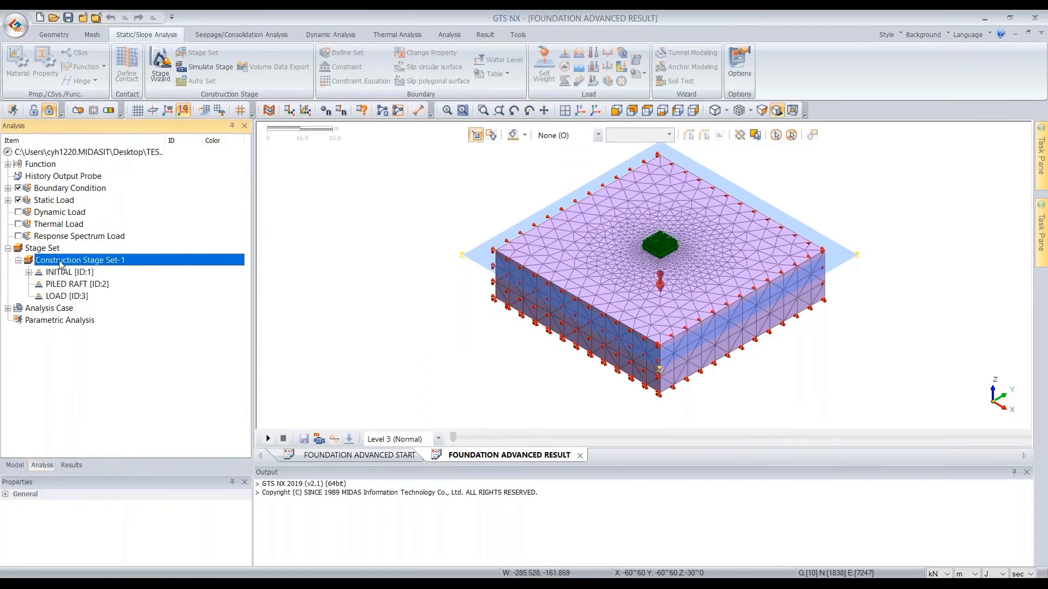
{"action": "double_click", "coordinate": [64, 271]}
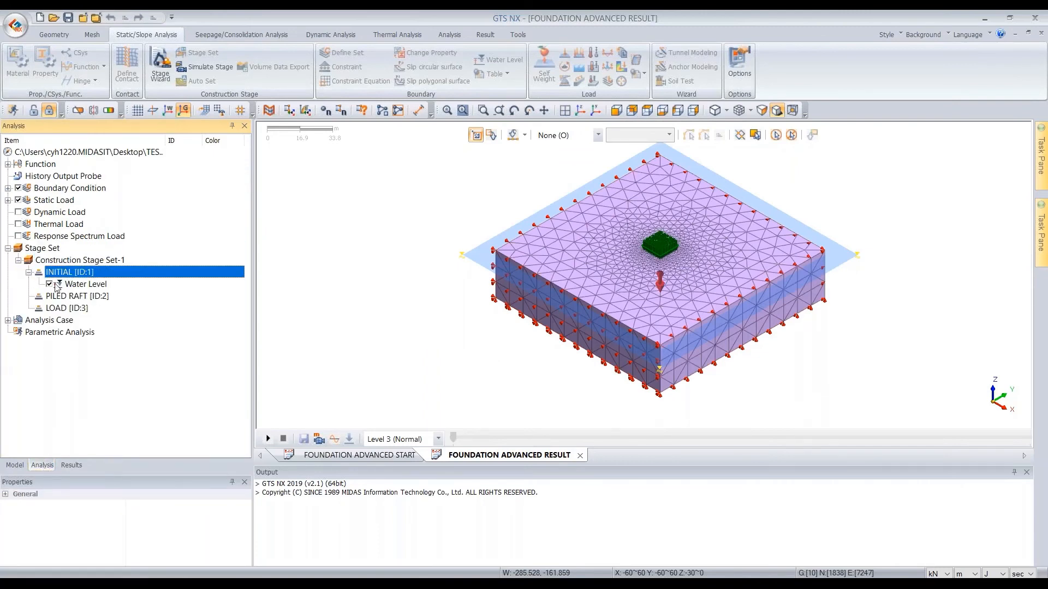
{"action": "left_click", "coordinate": [49, 284]}
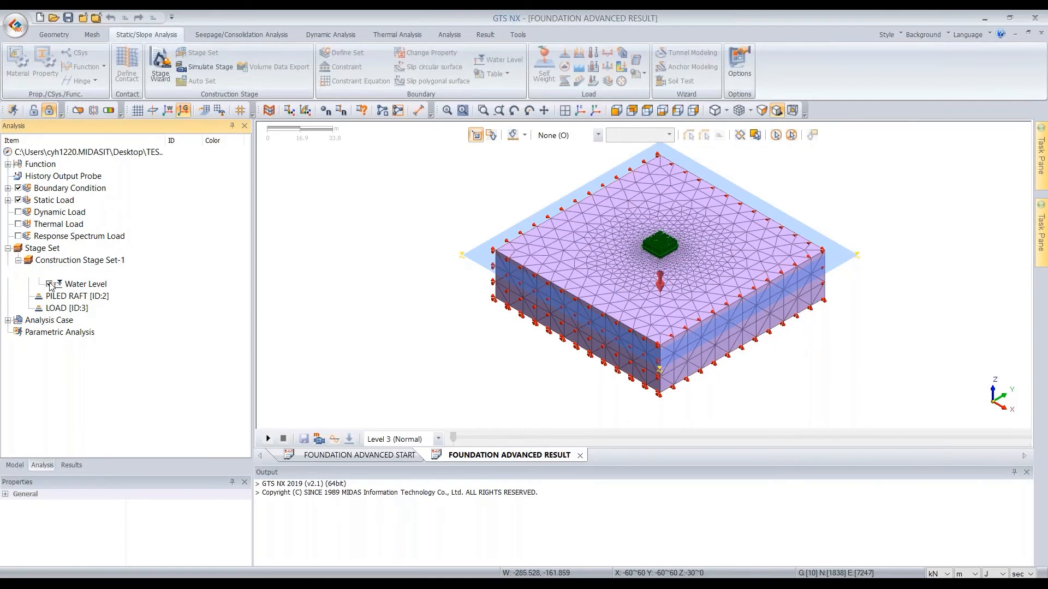
Step: Hide all static loads and boundary conditions from the model display
{"action": "left_click", "coordinate": [18, 200]}
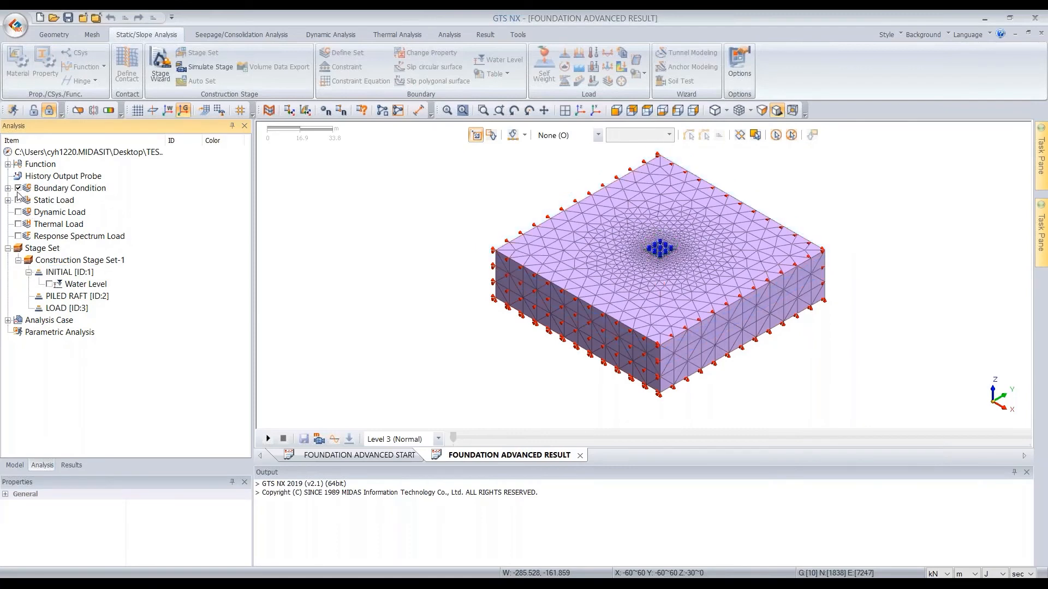
{"action": "left_click", "coordinate": [18, 187]}
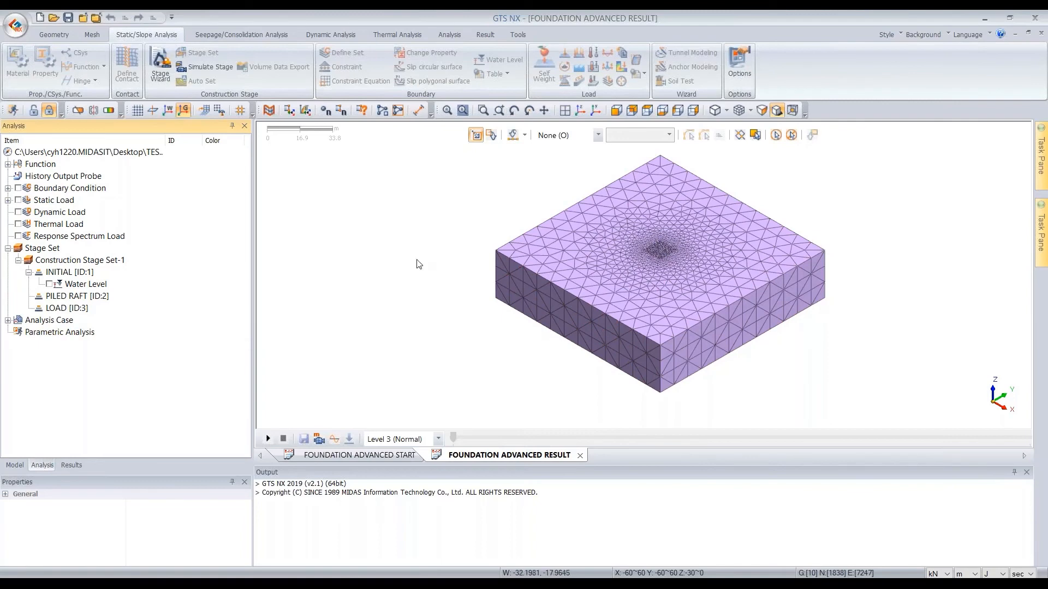
{"action": "left_click", "coordinate": [18, 187]}
{"action": "left_click", "coordinate": [18, 187]}
{"action": "left_click", "coordinate": [18, 201]}
{"action": "left_click", "coordinate": [18, 201]}
{"action": "left_click", "coordinate": [18, 200]}
{"action": "left_click", "coordinate": [18, 188]}
Step: Expand the boundary conditions and check the BC and PILE BC sets in the model one at a time
{"action": "double_click", "coordinate": [64, 189]}
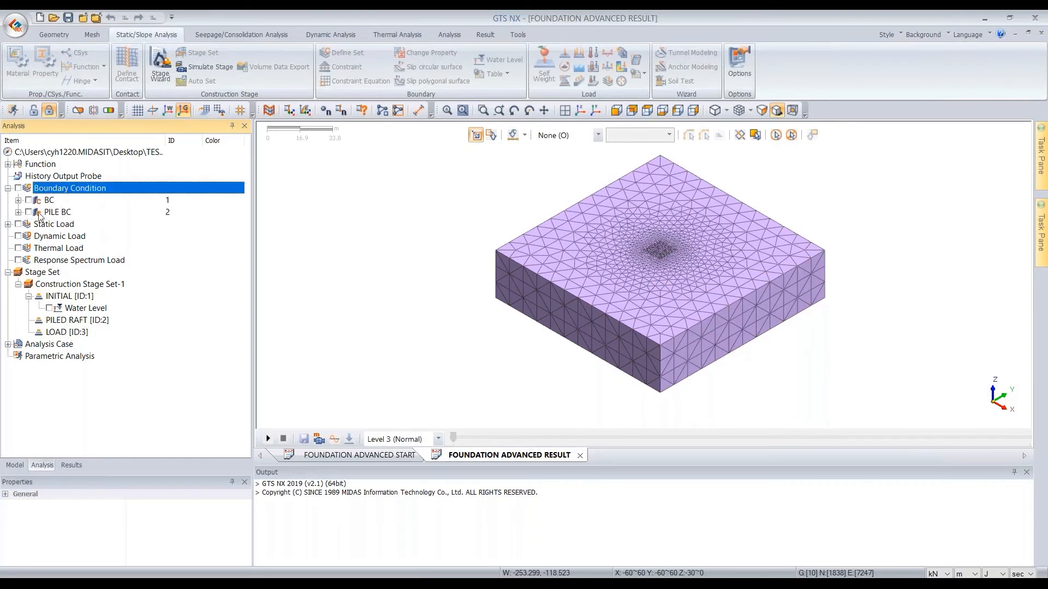
{"action": "left_click", "coordinate": [36, 212]}
{"action": "left_click", "coordinate": [29, 200]}
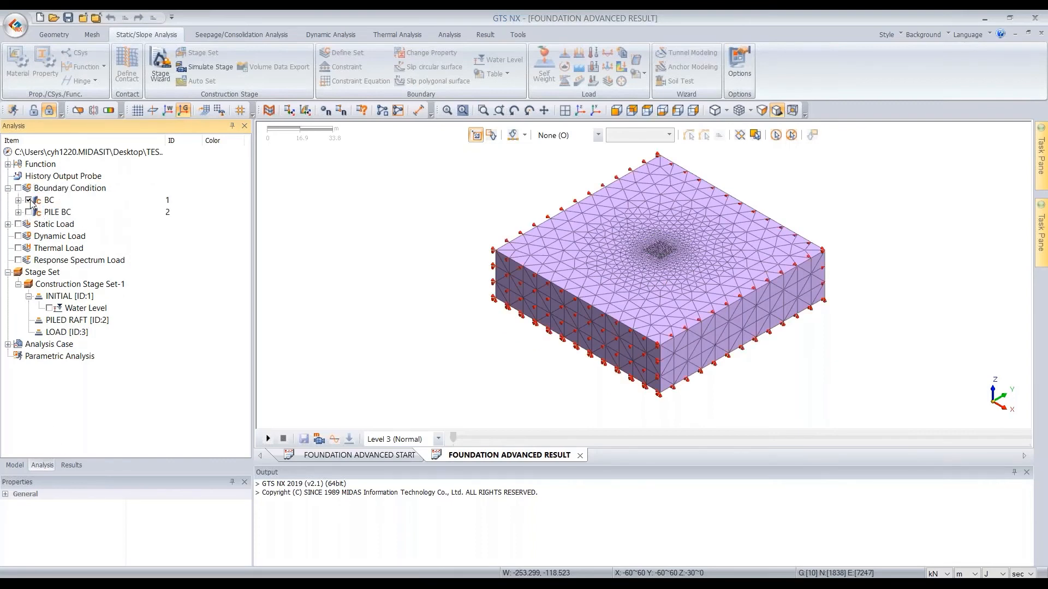
{"action": "left_click", "coordinate": [29, 200]}
{"action": "left_click", "coordinate": [29, 212]}
{"action": "left_click", "coordinate": [29, 212]}
{"action": "double_click", "coordinate": [51, 188]}
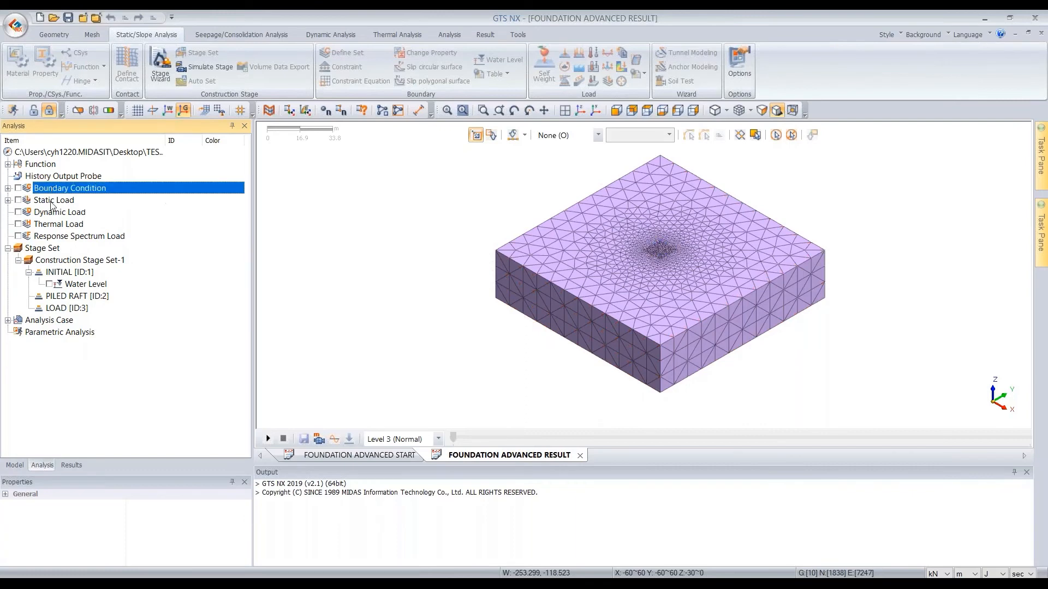
Step: Expand the static loads and check where the LOAD set acts on the raft, leaving it hidden
{"action": "double_click", "coordinate": [52, 200]}
{"action": "left_click", "coordinate": [29, 224]}
{"action": "left_click", "coordinate": [29, 224]}
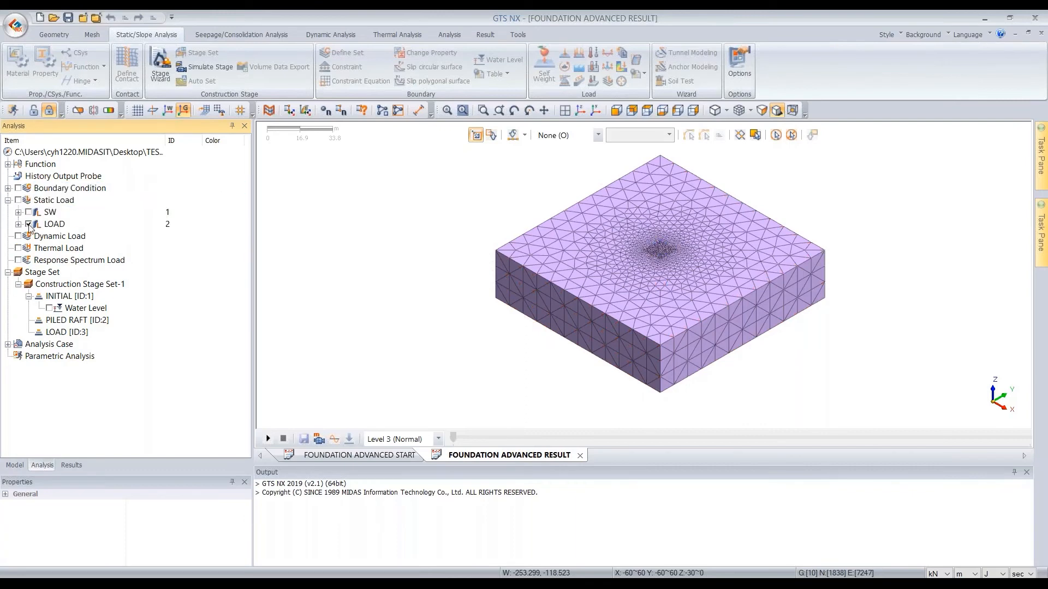
{"action": "left_click", "coordinate": [29, 224]}
{"action": "scroll", "coordinate": [499, 239], "scroll_direction": "up", "scroll_amount": 3}
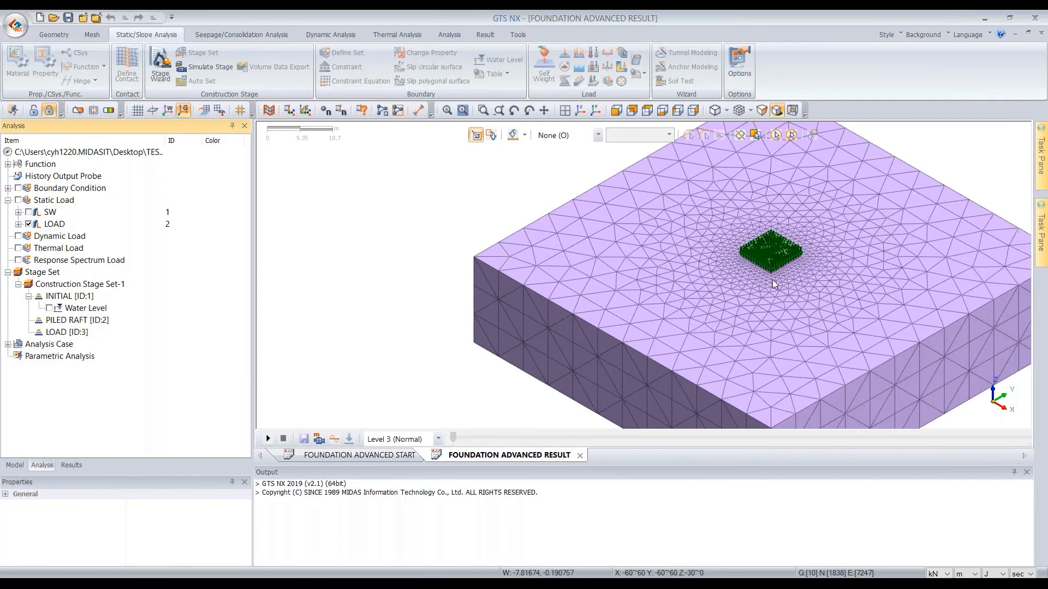
{"action": "scroll", "coordinate": [772, 279], "scroll_direction": "down", "scroll_amount": 3}
Step: Plot the LOAD stage's TOTAL TRANSLATION (V) displacement contour and examine the settlement around the raft
{"action": "left_click", "coordinate": [71, 465]}
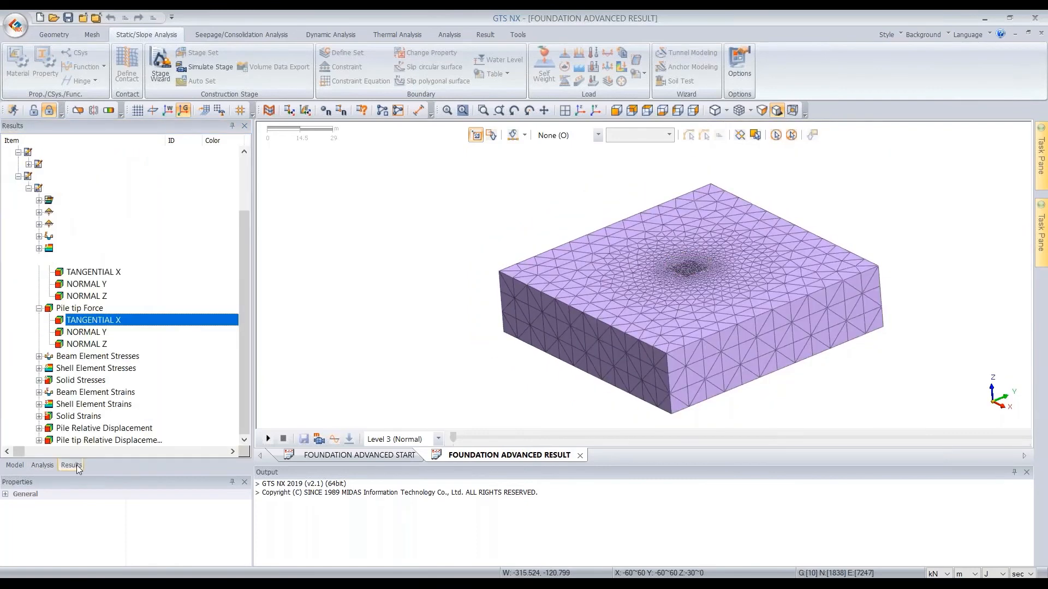
{"action": "double_click", "coordinate": [87, 201]}
{"action": "left_click", "coordinate": [99, 212]}
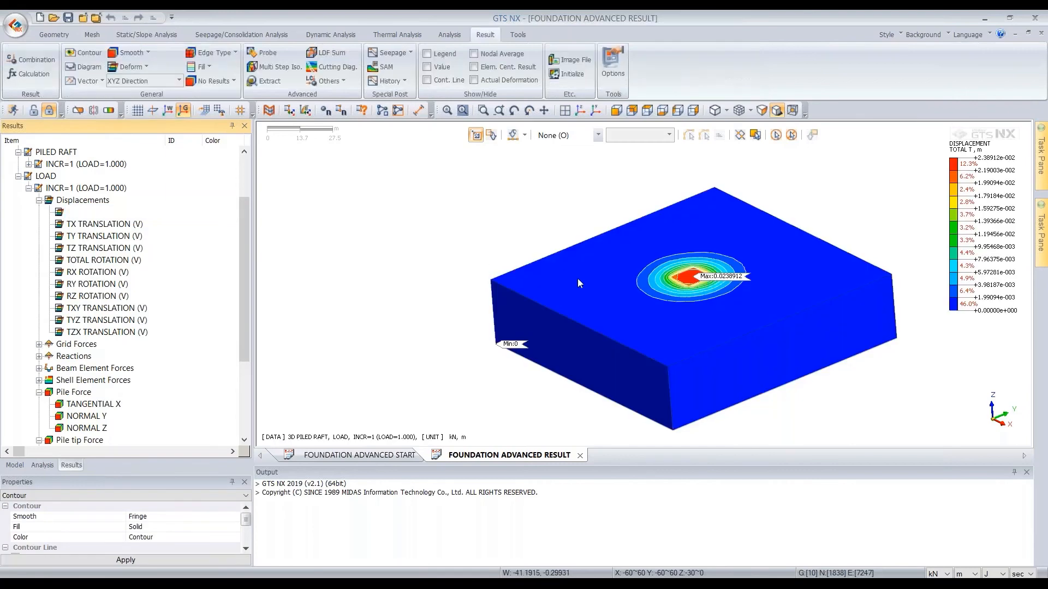
{"action": "scroll", "coordinate": [692, 276], "scroll_direction": "up", "scroll_amount": 3}
{"action": "middle_click_drag", "start_coordinate": [692, 276], "coordinate": [662, 310]}
{"action": "scroll", "coordinate": [642, 262], "scroll_direction": "down", "scroll_amount": 3}
{"action": "scroll", "coordinate": [703, 302], "scroll_direction": "up", "scroll_amount": 3}
{"action": "scroll", "coordinate": [703, 302], "scroll_direction": "down", "scroll_amount": 3}
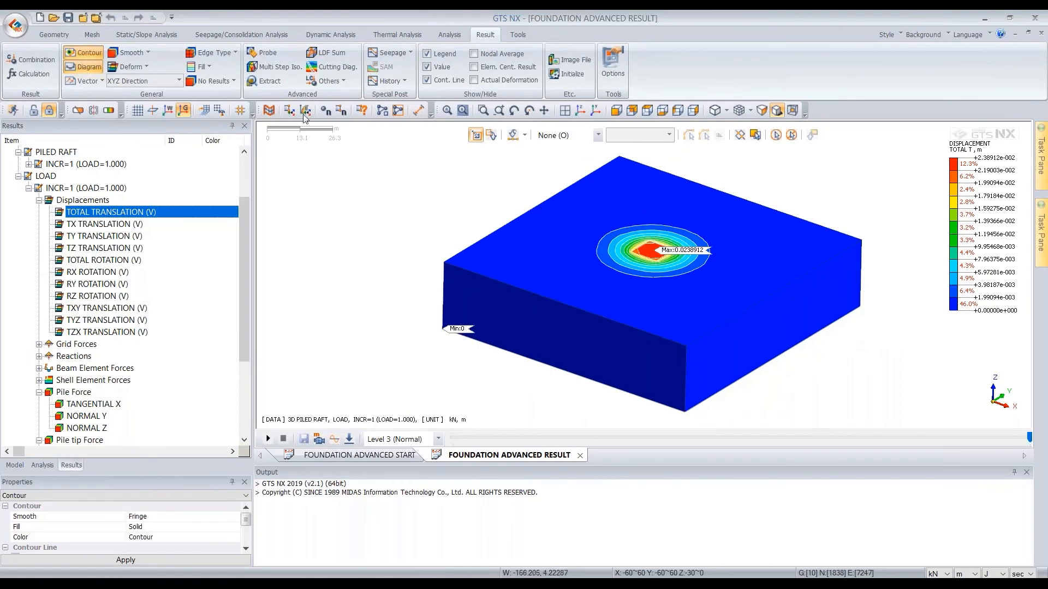
Step: Set the result plot's edge type to Mesh Edge and inspect the mesh around the raft
{"action": "left_click", "coordinate": [224, 55]}
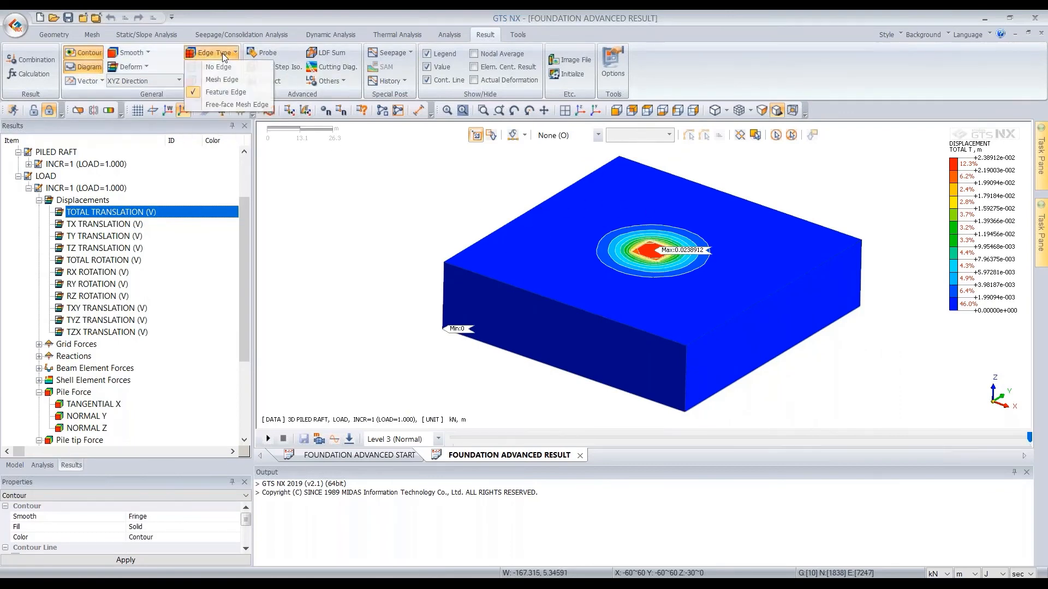
{"action": "left_click", "coordinate": [233, 81]}
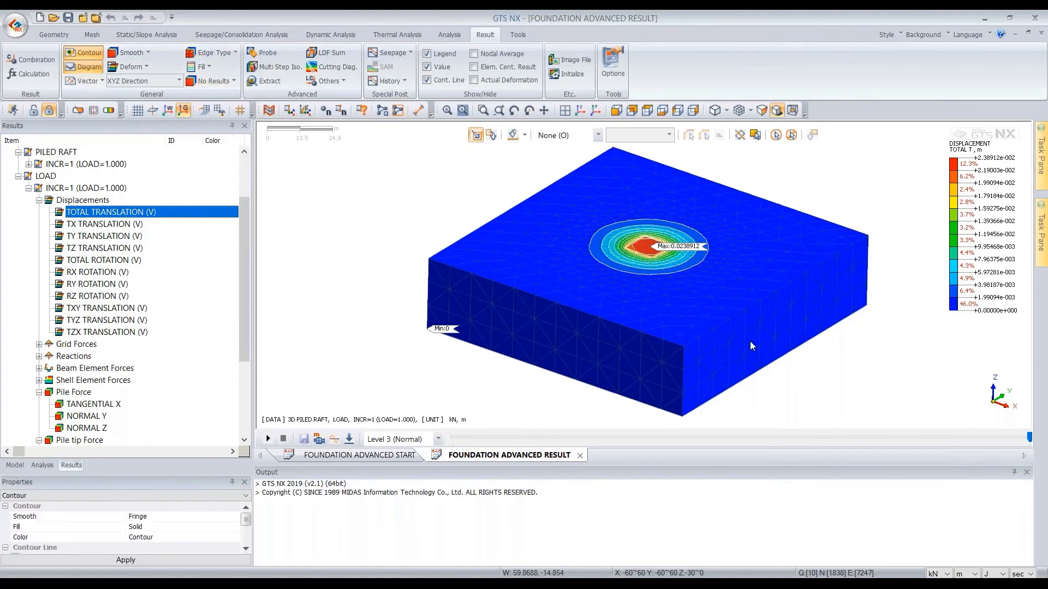
{"action": "scroll", "coordinate": [672, 266], "scroll_direction": "up", "scroll_amount": 2}
{"action": "scroll", "coordinate": [673, 265], "scroll_direction": "up", "scroll_amount": 2}
{"action": "scroll", "coordinate": [673, 276], "scroll_direction": "up", "scroll_amount": 2}
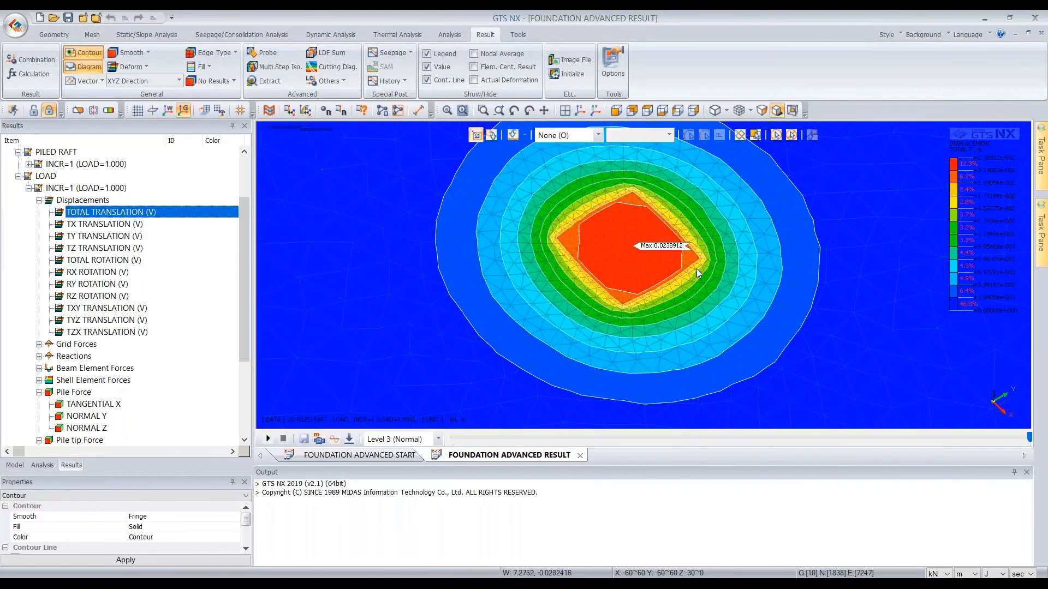
{"action": "scroll", "coordinate": [697, 268], "scroll_direction": "down", "scroll_amount": 3}
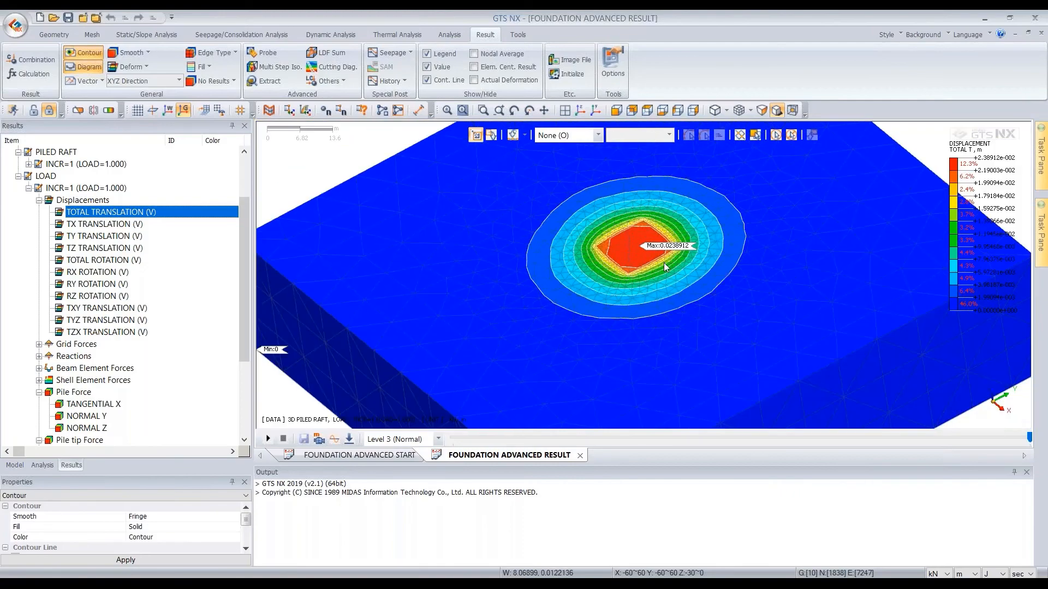
Step: Compare Fringe and Continuous contour smoothing without contour lines, leaving the plot on Continuous with contour lines shown
{"action": "left_click", "coordinate": [428, 79]}
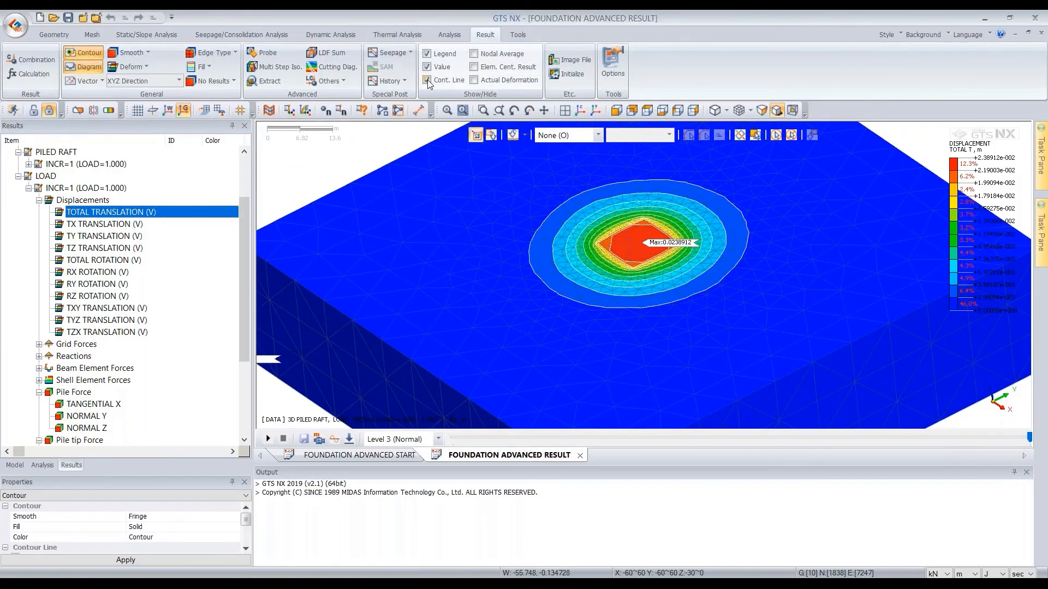
{"action": "left_click", "coordinate": [427, 80]}
{"action": "left_click", "coordinate": [427, 80]}
{"action": "left_click", "coordinate": [145, 53]}
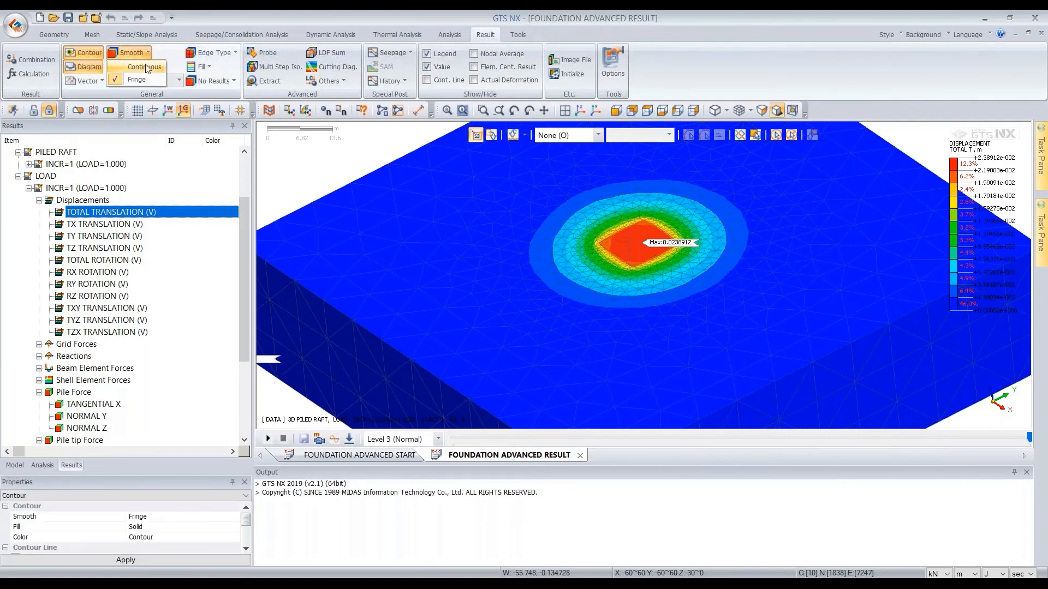
{"action": "left_click", "coordinate": [144, 66]}
{"action": "left_click", "coordinate": [145, 53]}
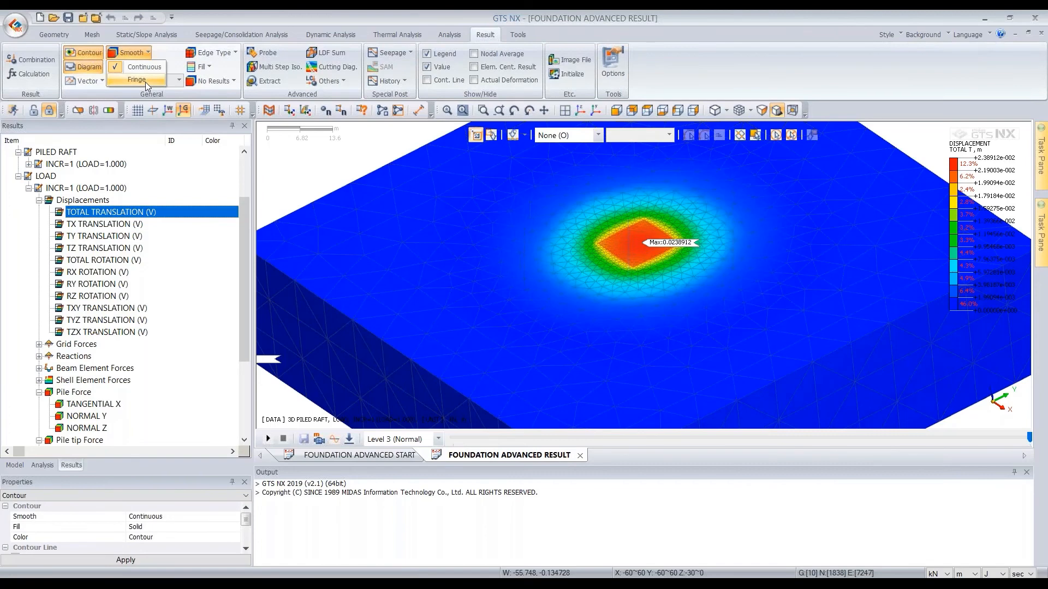
{"action": "left_click", "coordinate": [146, 82]}
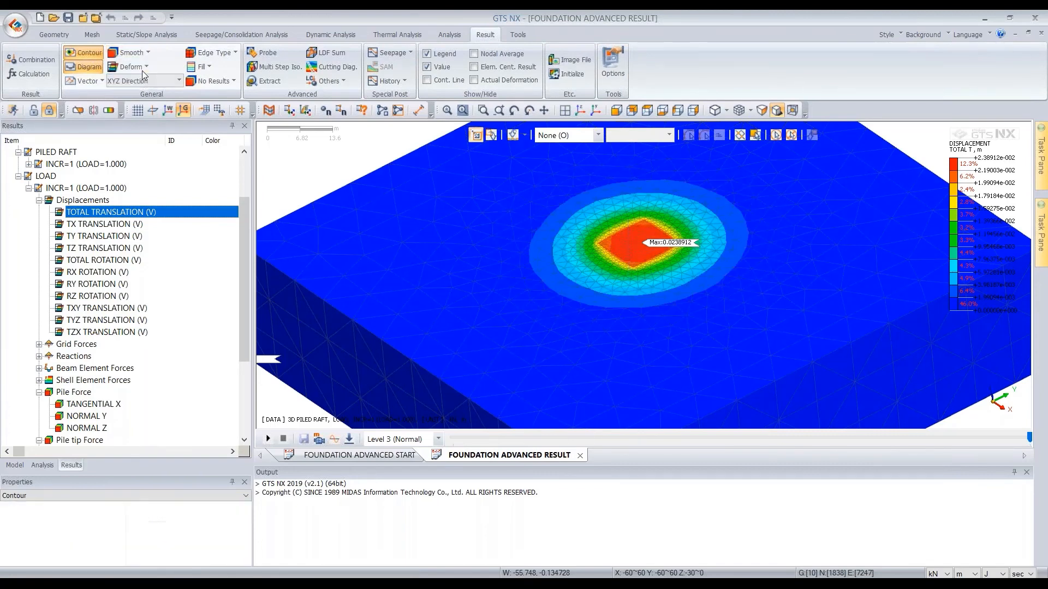
{"action": "left_click", "coordinate": [427, 79]}
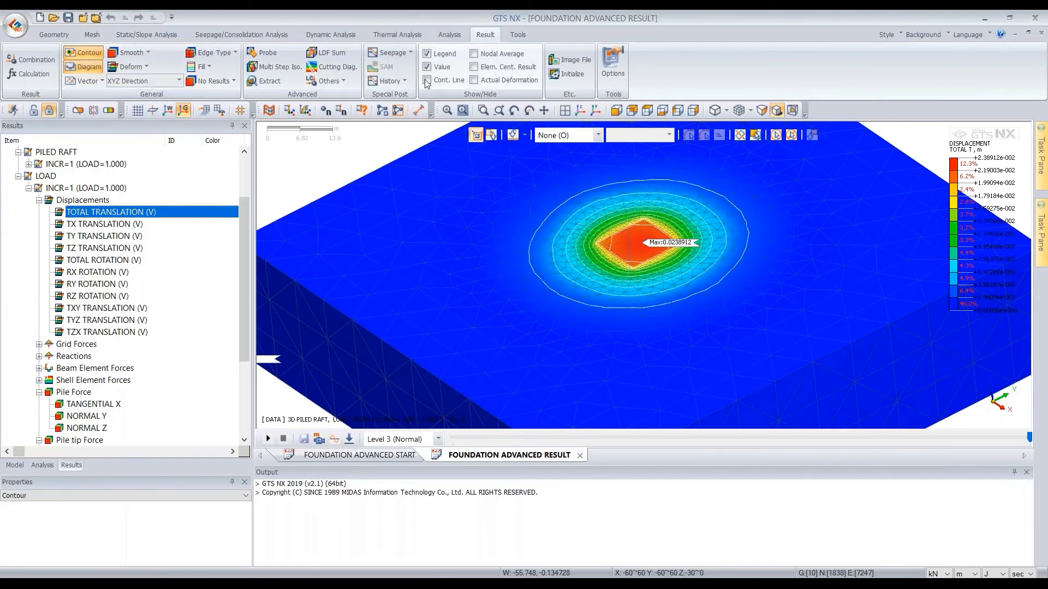
Step: Compare the undeformed and deformed shapes of the displacement plot, leaving it on Deformed
{"action": "left_click", "coordinate": [146, 66]}
{"action": "left_click", "coordinate": [157, 92]}
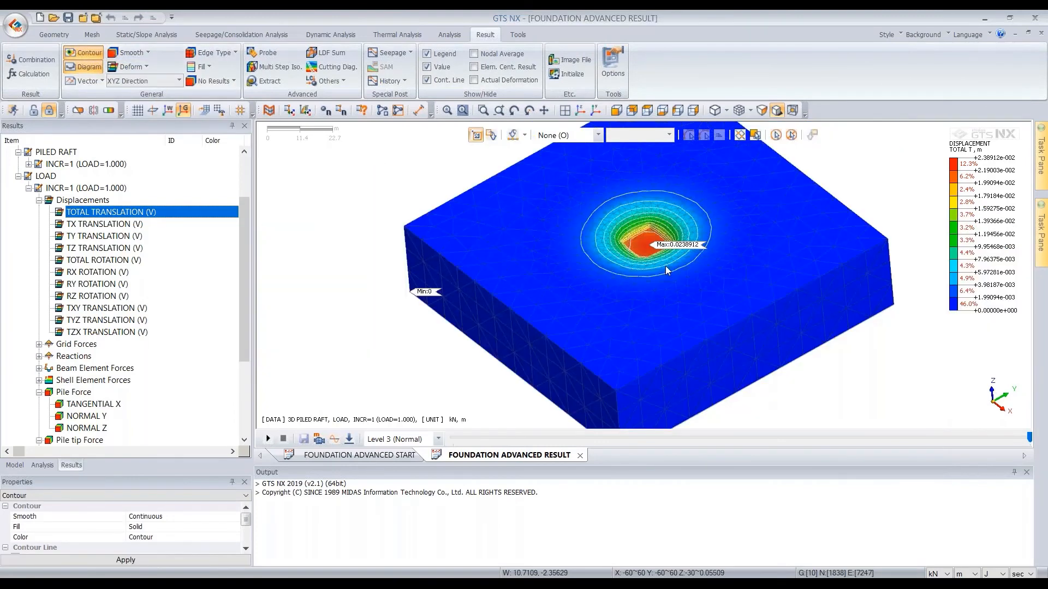
{"action": "left_click", "coordinate": [145, 66]}
{"action": "left_click", "coordinate": [145, 82]}
{"action": "left_click", "coordinate": [145, 66]}
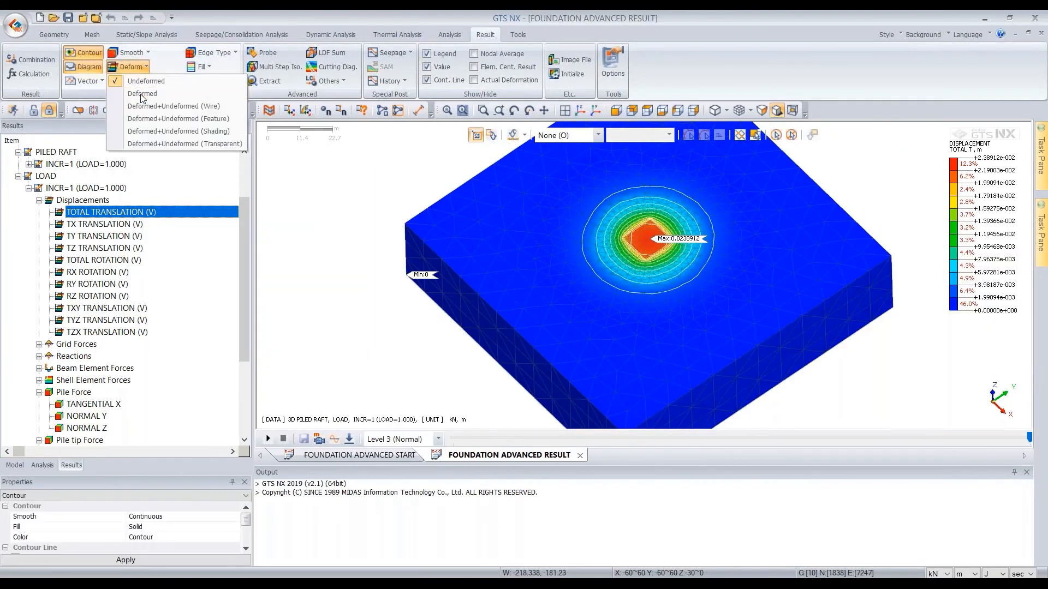
{"action": "left_click", "coordinate": [142, 94]}
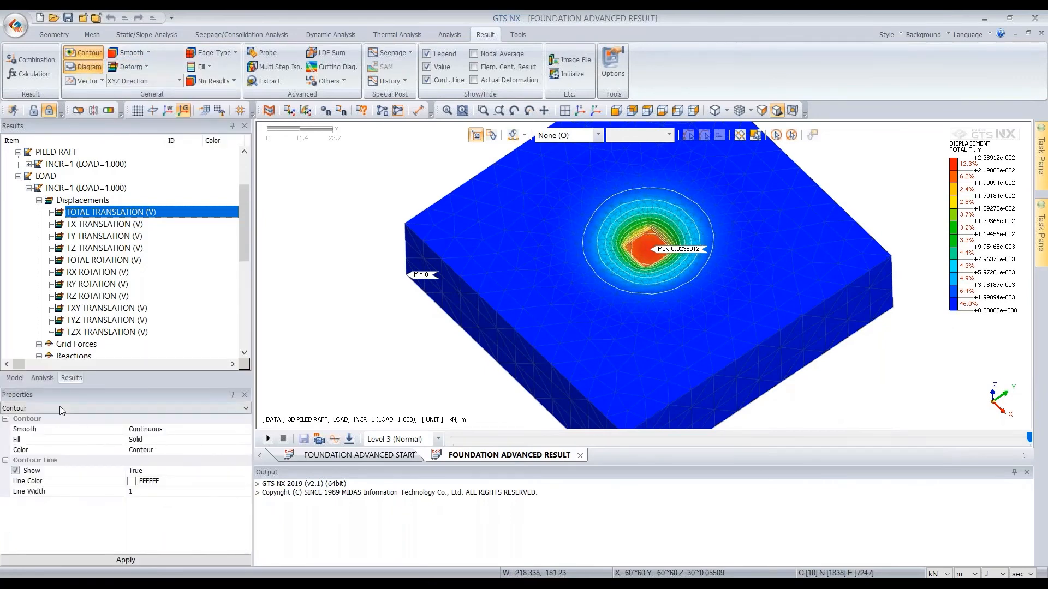
Step: Enable Actual Deformation in the Deform properties and apply it to the plot
{"action": "left_click", "coordinate": [60, 408]}
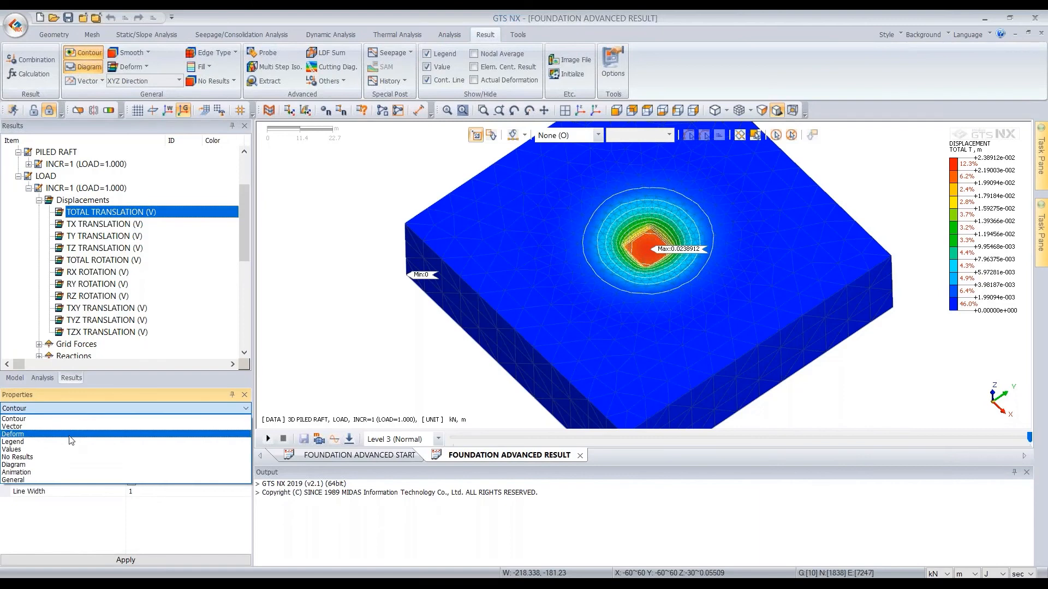
{"action": "left_click", "coordinate": [71, 434]}
{"action": "left_click", "coordinate": [15, 460]}
{"action": "left_click", "coordinate": [136, 562]}
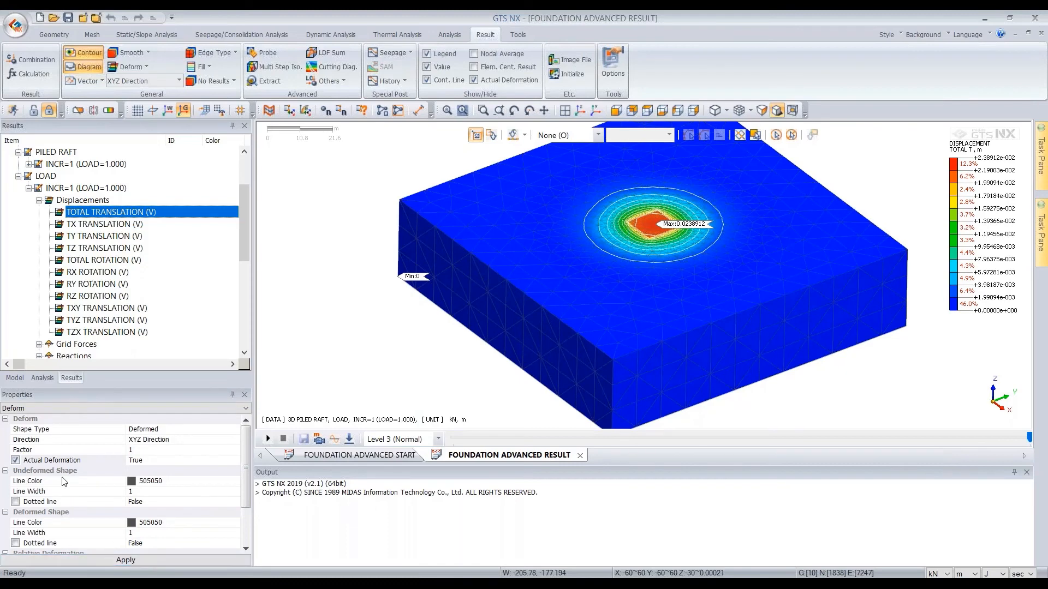
Step: Turn Actual Deformation back off, apply it, and return the plot to the Undeformed shape
{"action": "left_click", "coordinate": [53, 462]}
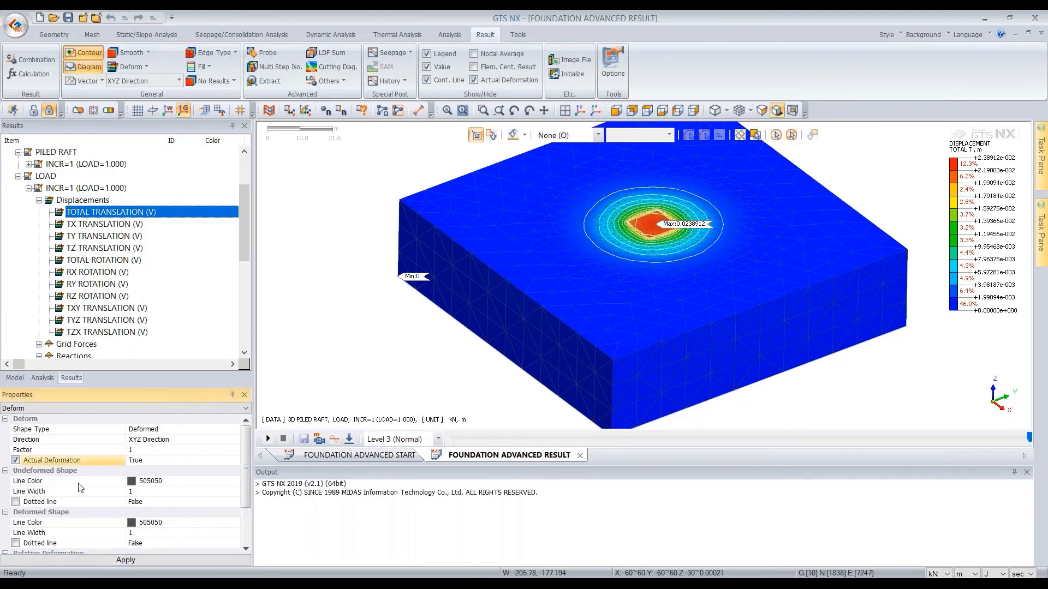
{"action": "left_click", "coordinate": [102, 562]}
{"action": "middle_click_drag", "start_coordinate": [582, 303], "coordinate": [611, 303]}
{"action": "left_click", "coordinate": [124, 68]}
{"action": "left_click", "coordinate": [137, 81]}
{"action": "middle_click_drag", "start_coordinate": [437, 235], "coordinate": [524, 221]}
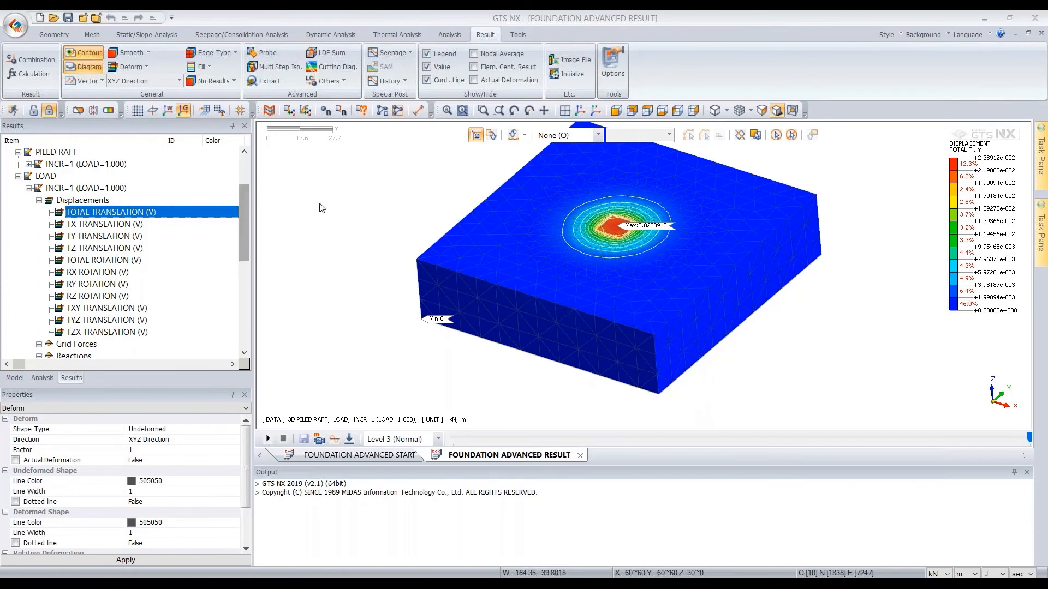
{"action": "middle_click_drag", "start_coordinate": [616, 381], "coordinate": [510, 322]}
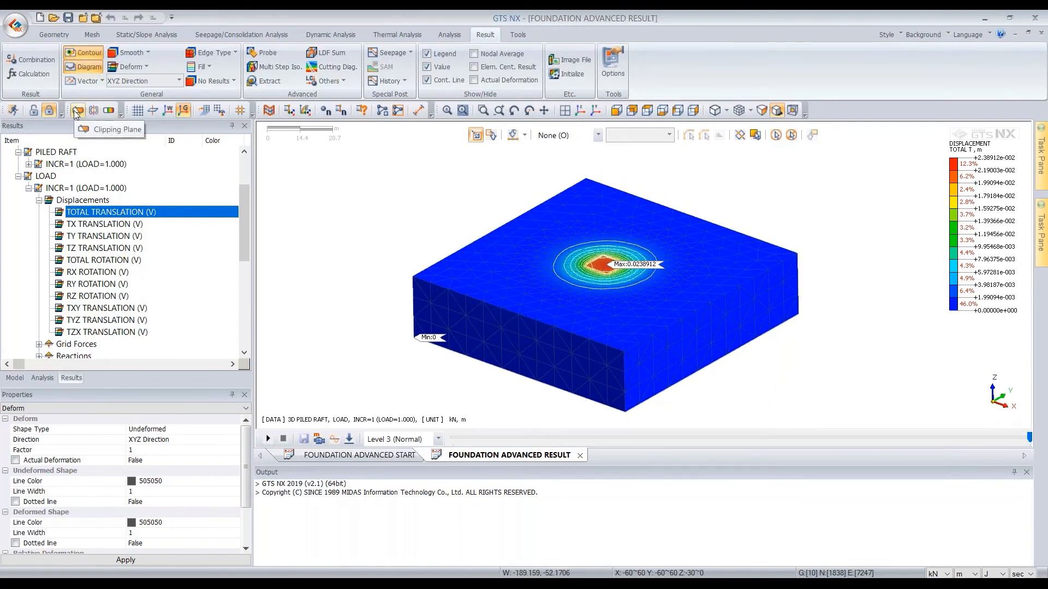
Step: Add two clipping planes at distance 0 m, Plane1 in the X direction and Plane2 in the Y direction
{"action": "left_click", "coordinate": [77, 112]}
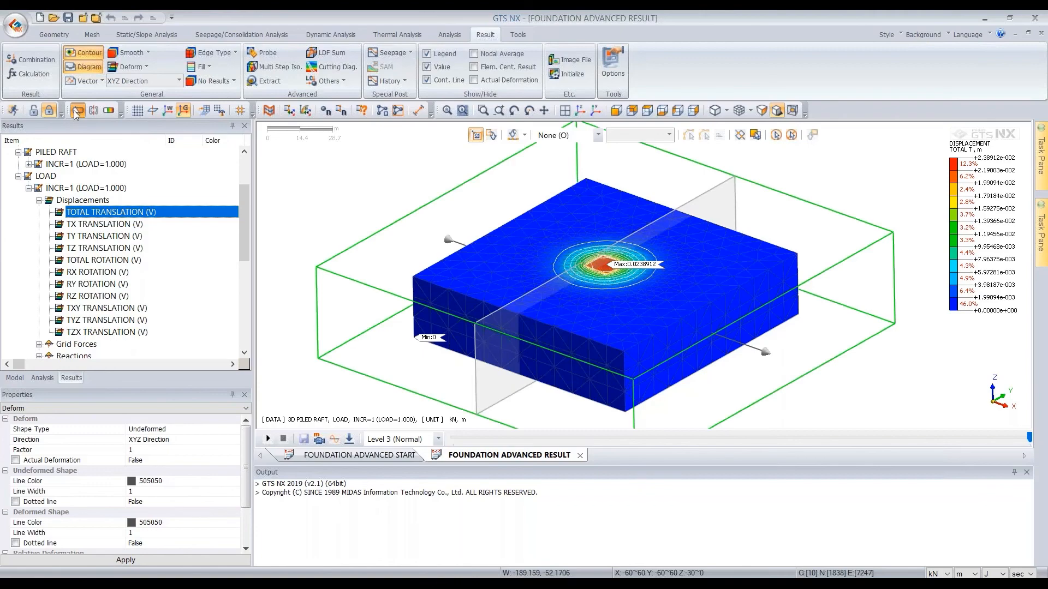
{"action": "middle_click_drag", "start_coordinate": [627, 297], "coordinate": [768, 247], "text": "ctrl"}
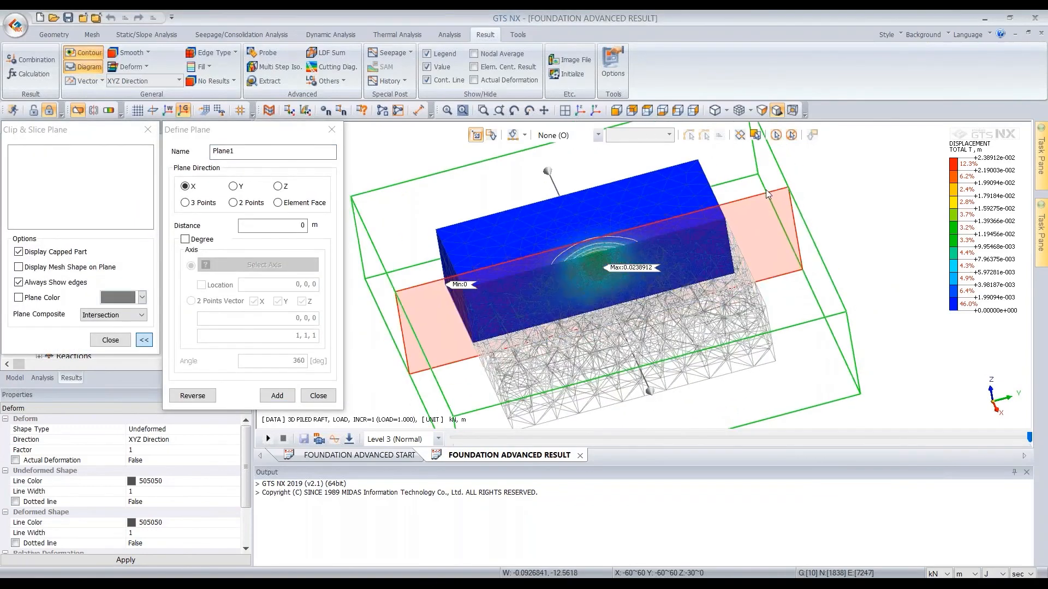
{"action": "middle_click_drag", "start_coordinate": [765, 147], "coordinate": [791, 237], "text": "ctrl"}
{"action": "left_click", "coordinate": [276, 399]}
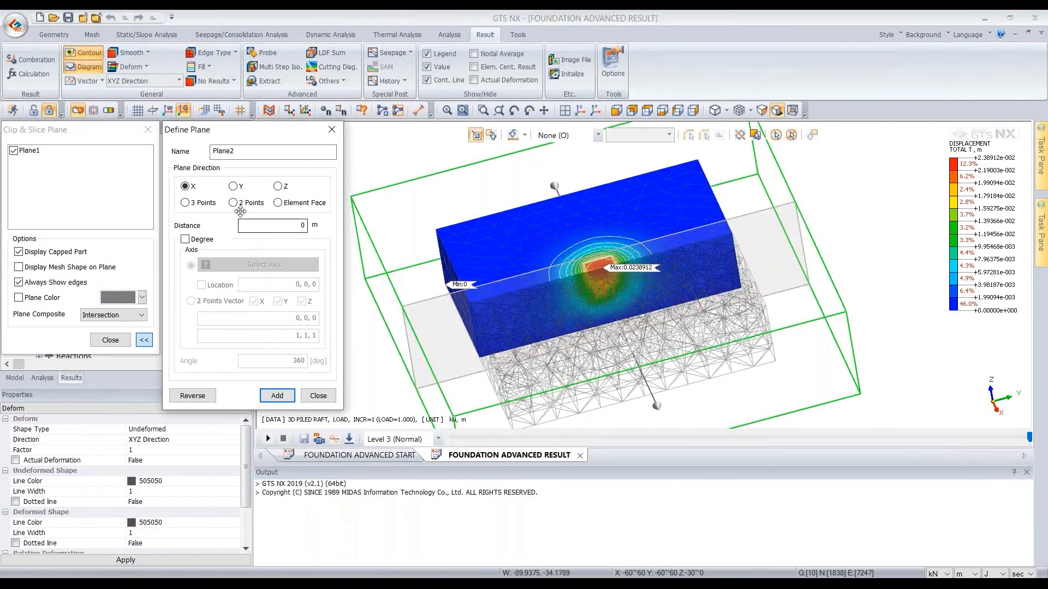
{"action": "left_click", "coordinate": [233, 187]}
{"action": "left_click", "coordinate": [277, 396]}
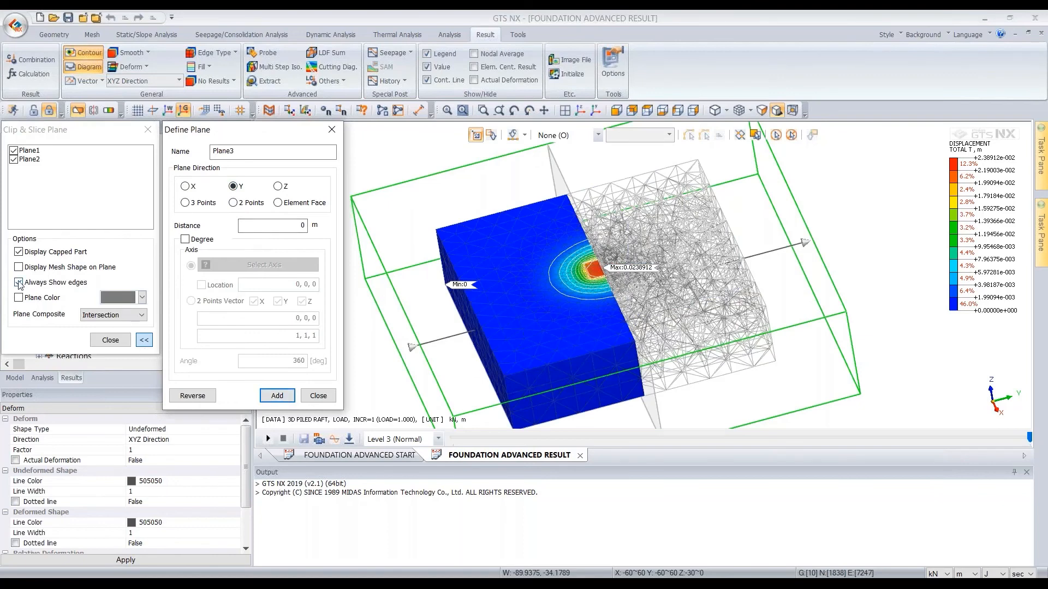
{"action": "left_click", "coordinate": [324, 399]}
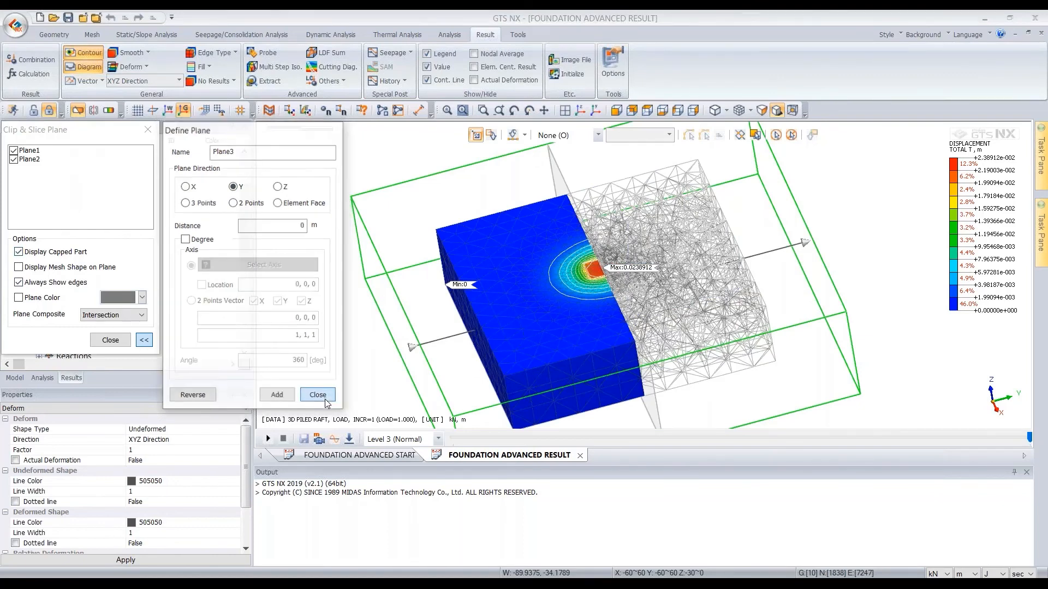
Step: Check the effect of the capped part, mesh shape on plane, always show edges and plane color options, leaving each as it was
{"action": "left_click", "coordinate": [19, 252]}
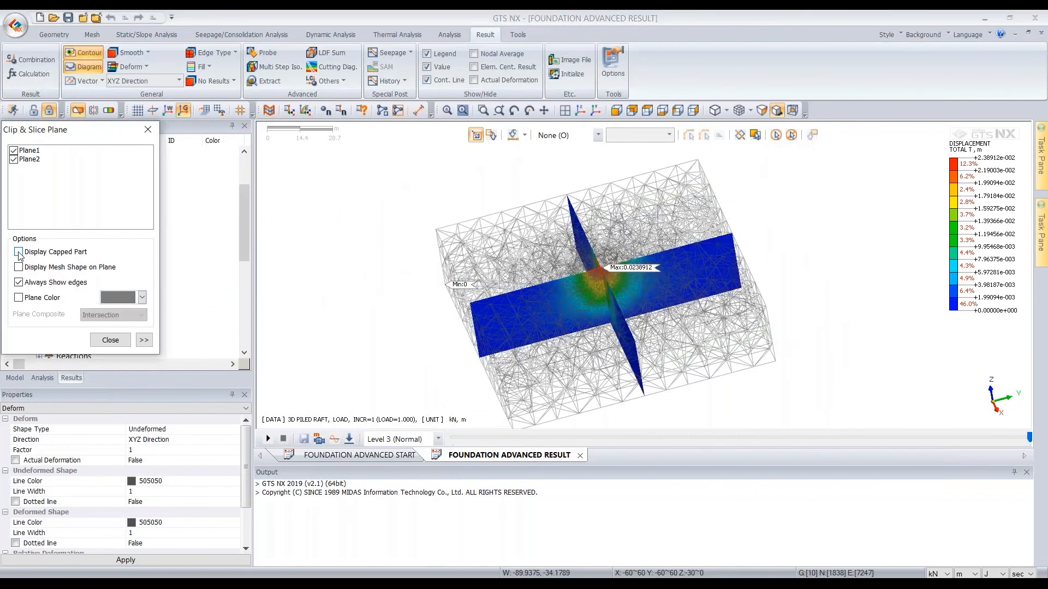
{"action": "left_click", "coordinate": [19, 252]}
{"action": "left_click", "coordinate": [19, 266]}
{"action": "left_click", "coordinate": [19, 267]}
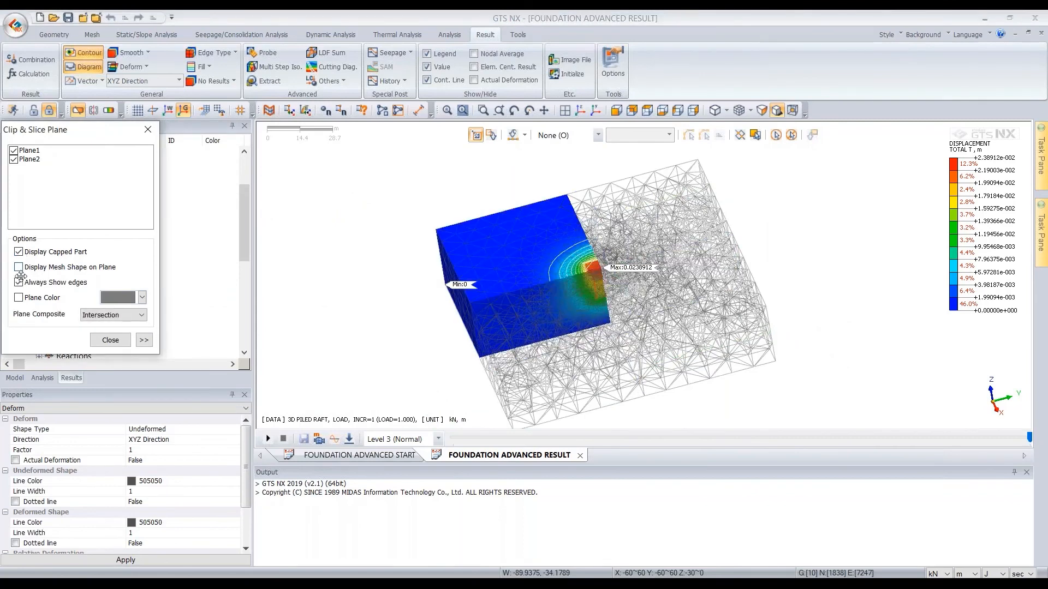
{"action": "left_click", "coordinate": [19, 283]}
{"action": "left_click", "coordinate": [18, 282]}
{"action": "left_click", "coordinate": [18, 298]}
{"action": "left_click", "coordinate": [19, 298]}
Step: Compare the Union and Intersection plane composites for the clipped model, leaving it on Union
{"action": "left_click", "coordinate": [124, 316]}
{"action": "left_click", "coordinate": [124, 335]}
{"action": "left_click", "coordinate": [121, 316]}
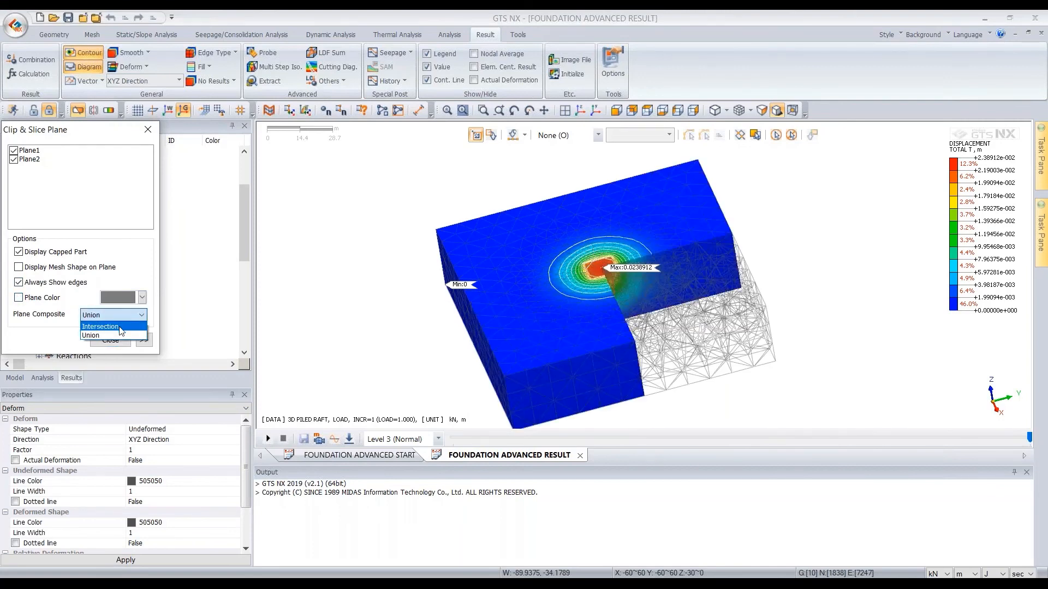
{"action": "left_click", "coordinate": [121, 328]}
{"action": "left_click", "coordinate": [121, 316]}
{"action": "left_click", "coordinate": [122, 335]}
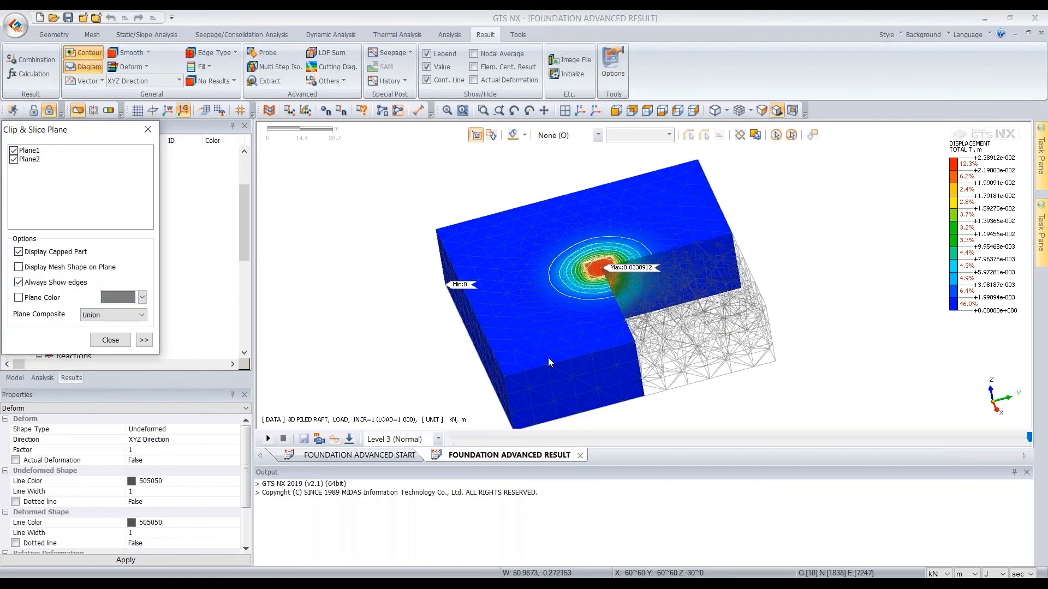
Step: Examine the displacement contours on the cut faces beneath the raft and around the piles
{"action": "middle_click_drag", "start_coordinate": [568, 330], "coordinate": [559, 287]}
{"action": "scroll", "coordinate": [587, 271], "scroll_direction": "up", "scroll_amount": 2}
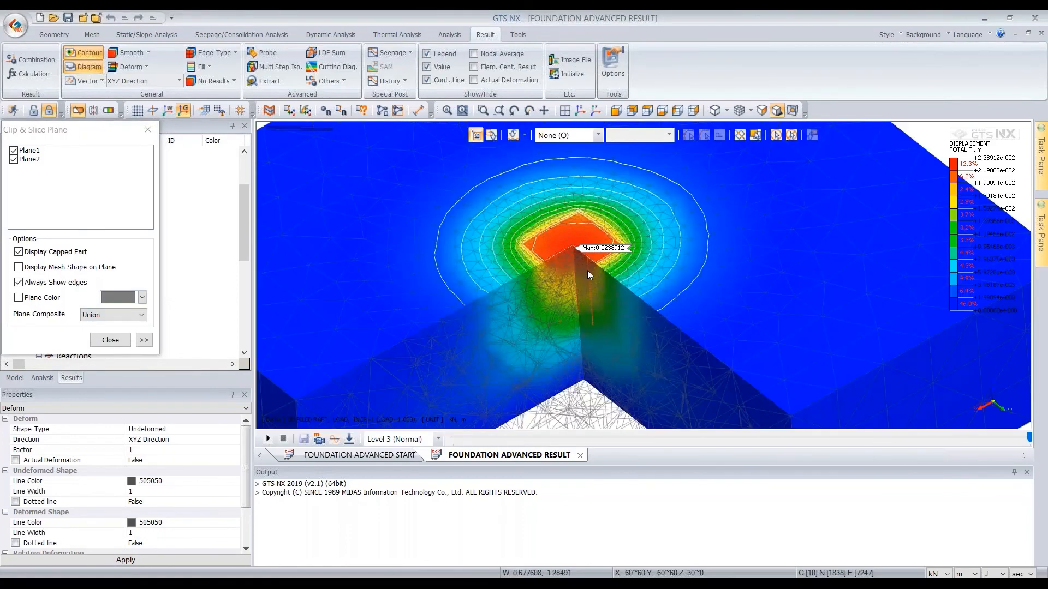
{"action": "scroll", "coordinate": [540, 291], "scroll_direction": "up", "scroll_amount": 1}
{"action": "scroll", "coordinate": [516, 267], "scroll_direction": "down", "scroll_amount": 1}
{"action": "scroll", "coordinate": [516, 267], "scroll_direction": "down", "scroll_amount": 3}
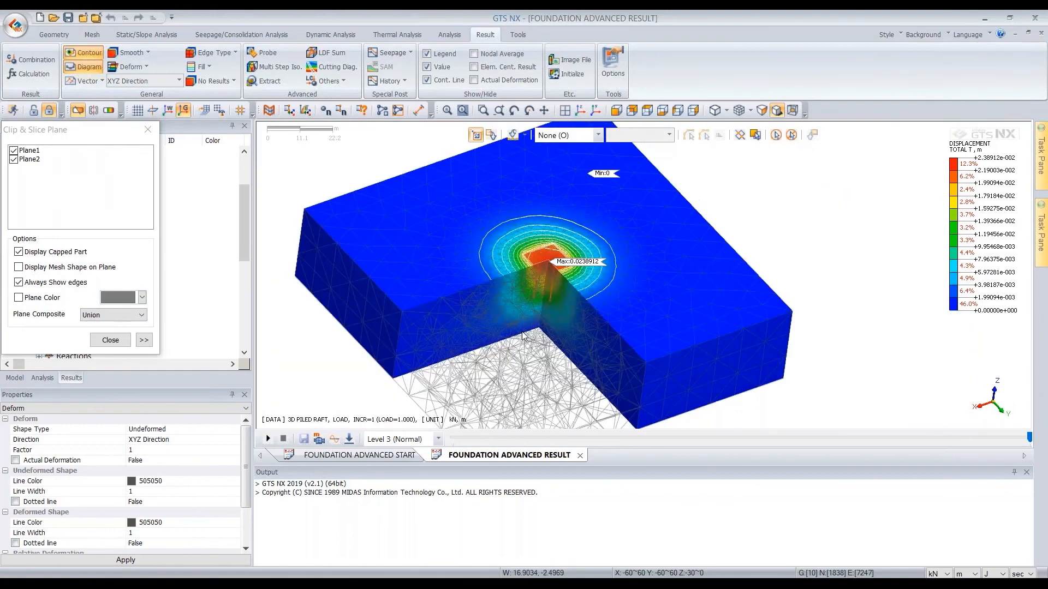
{"action": "middle_click_drag", "start_coordinate": [522, 336], "coordinate": [97, 332]}
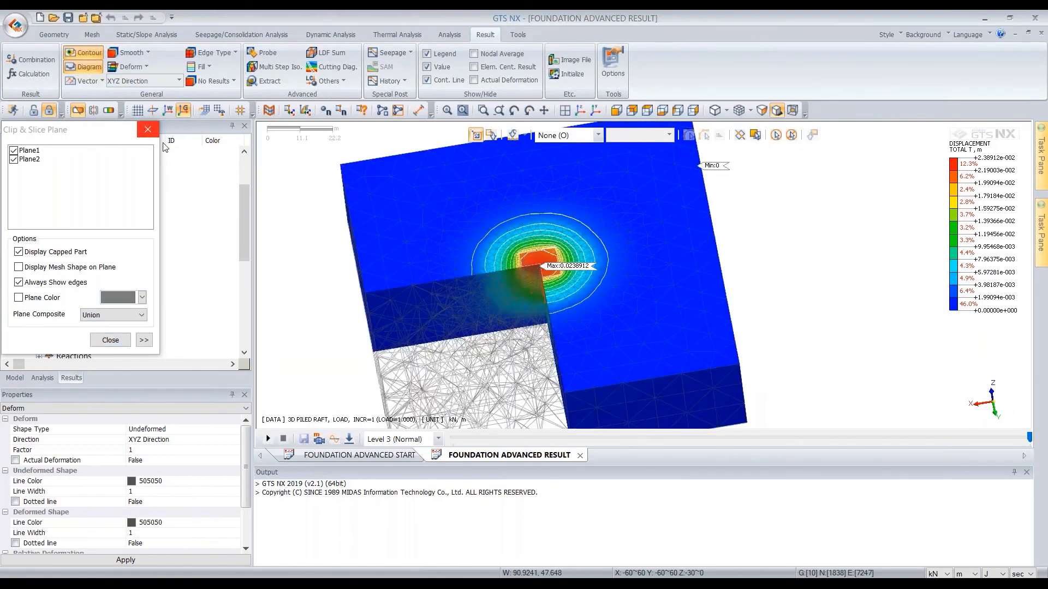
{"action": "middle_click_drag", "start_coordinate": [379, 250], "coordinate": [585, 283]}
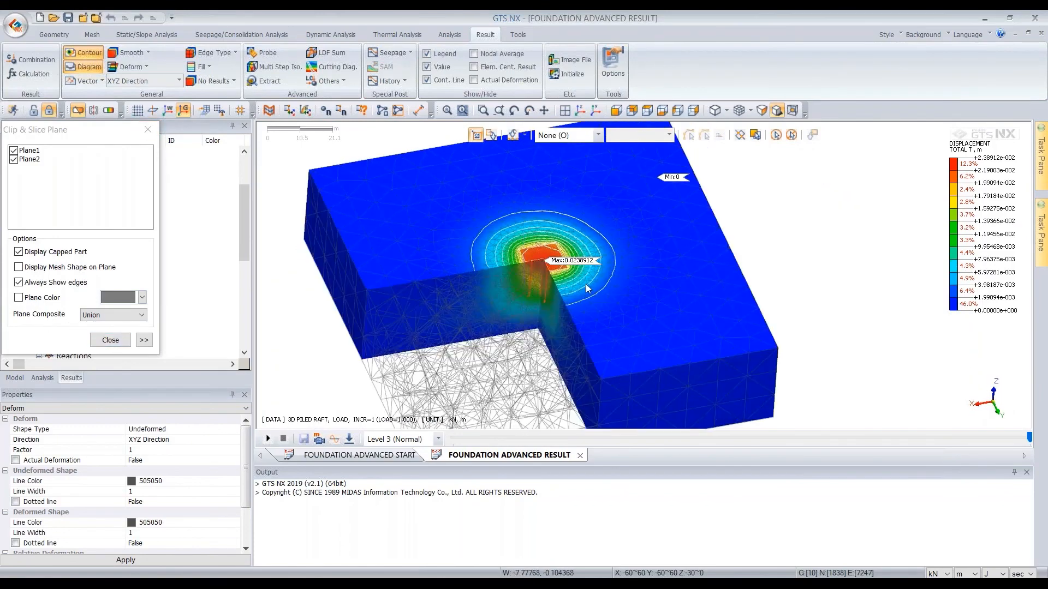
{"action": "scroll", "coordinate": [553, 286], "scroll_direction": "up", "scroll_amount": 5}
{"action": "middle_click_drag", "start_coordinate": [483, 222], "coordinate": [532, 290]}
{"action": "scroll", "coordinate": [532, 290], "scroll_direction": "down", "scroll_amount": 2}
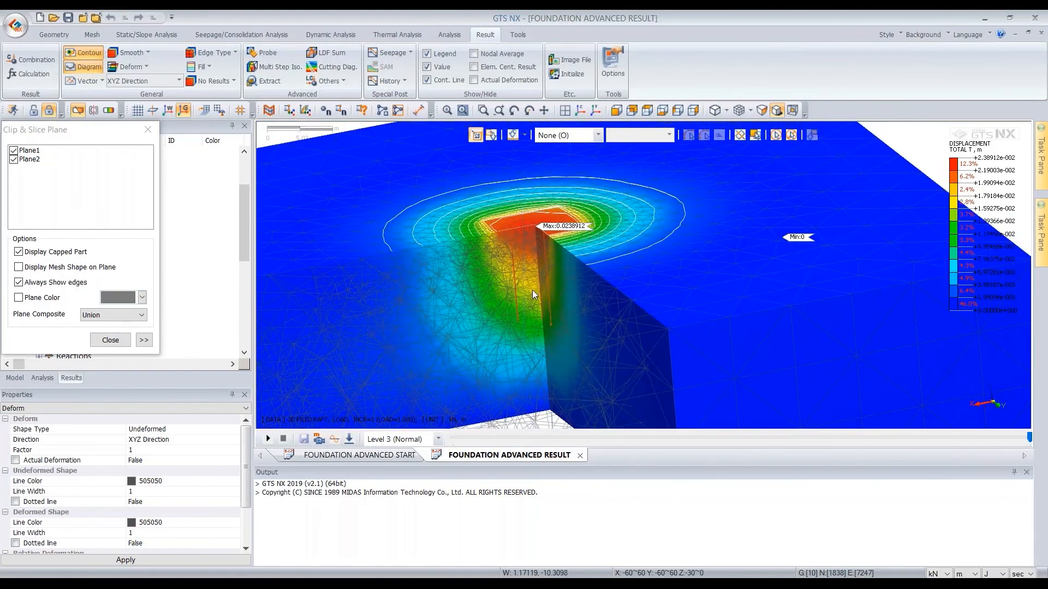
Step: Close the clipping plane settings and turn clipping off for the whole model
{"action": "left_click", "coordinate": [110, 152]}
{"action": "left_click", "coordinate": [79, 111]}
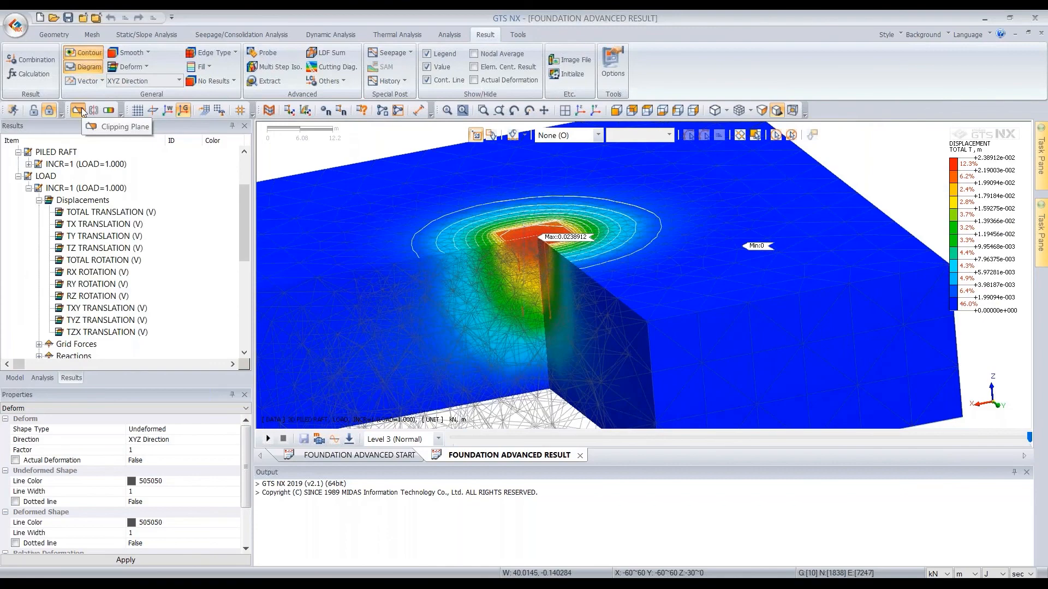
{"action": "left_click", "coordinate": [79, 111]}
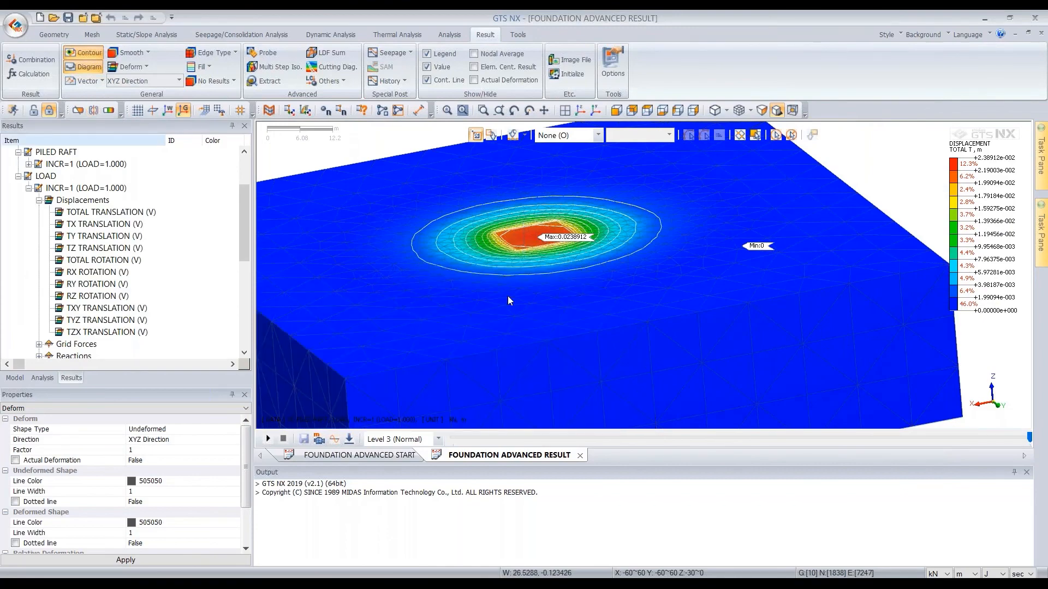
{"action": "scroll", "coordinate": [507, 296], "scroll_direction": "down", "scroll_amount": 2}
{"action": "scroll", "coordinate": [515, 277], "scroll_direction": "down", "scroll_amount": 2}
Step: Reapply the two clipping planes briefly, switch them off again and return to an isometric view of the full model
{"action": "left_click", "coordinate": [77, 111]}
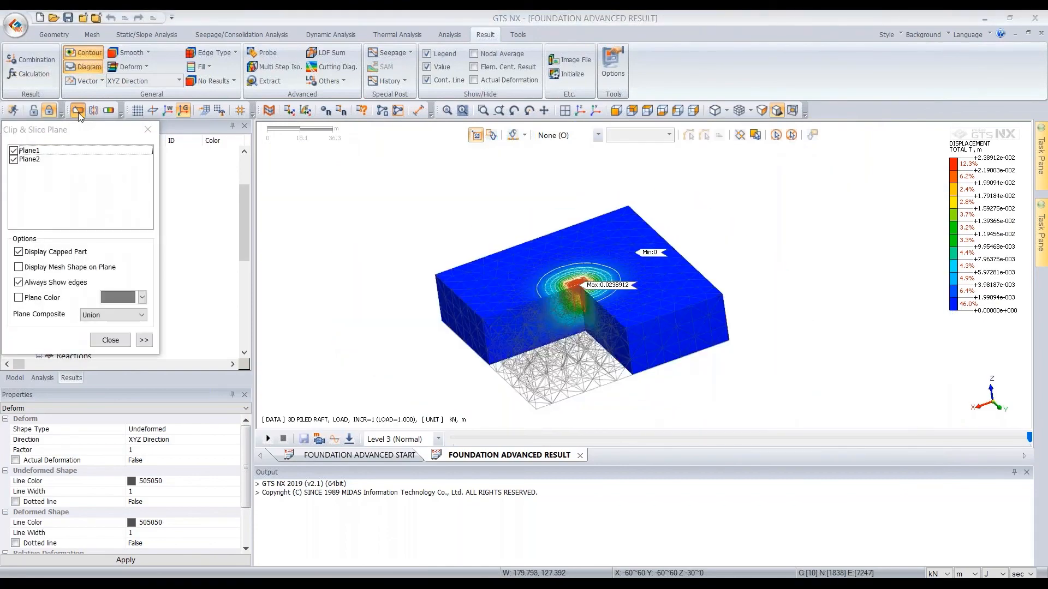
{"action": "left_click", "coordinate": [148, 130]}
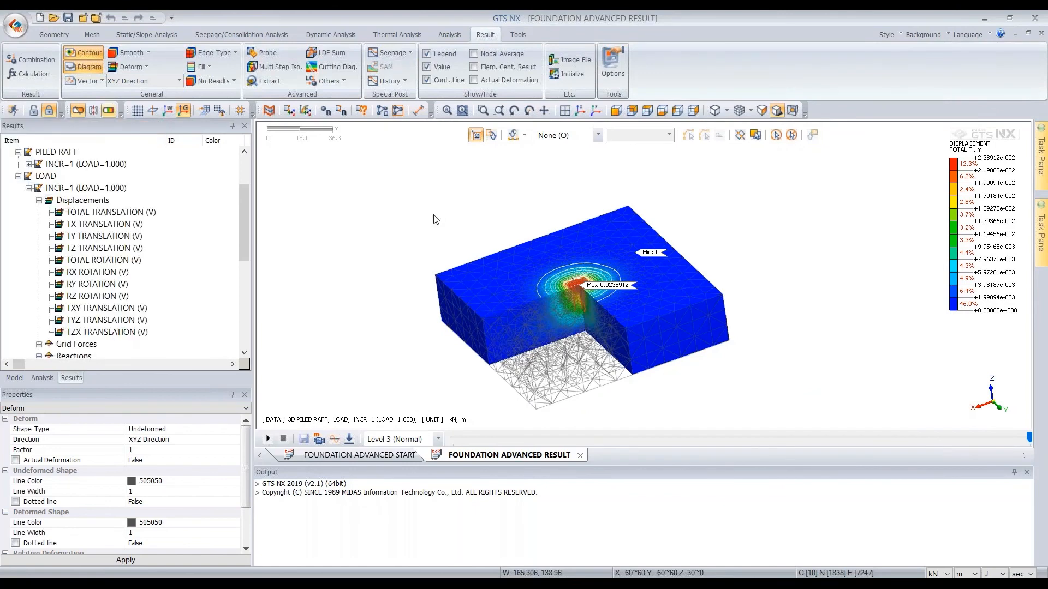
{"action": "left_click", "coordinate": [73, 113]}
{"action": "scroll", "coordinate": [630, 275], "scroll_direction": "up", "scroll_amount": 2}
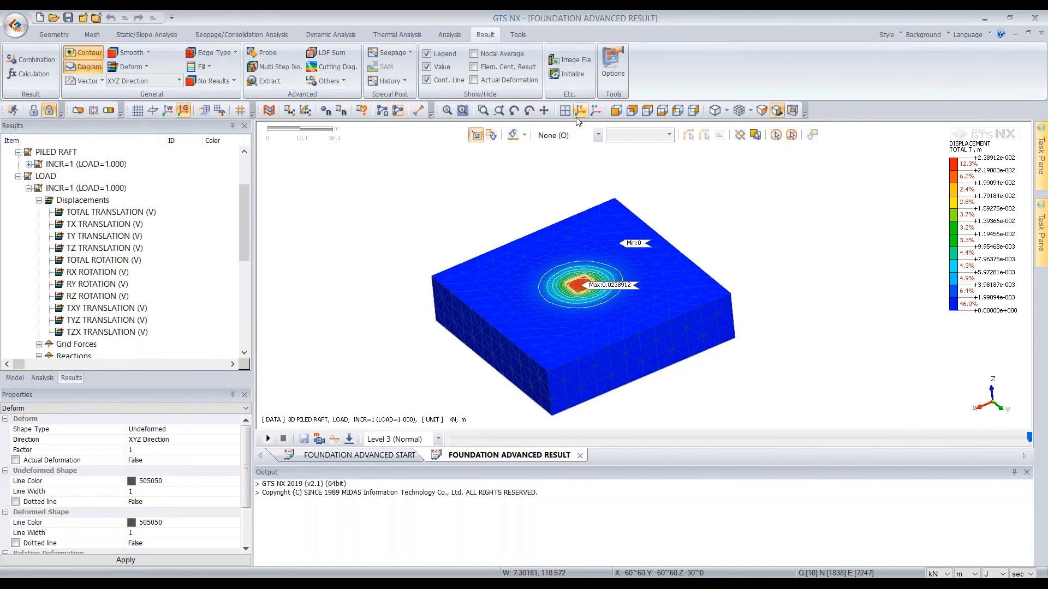
{"action": "middle_click_drag", "start_coordinate": [573, 340], "coordinate": [636, 339]}
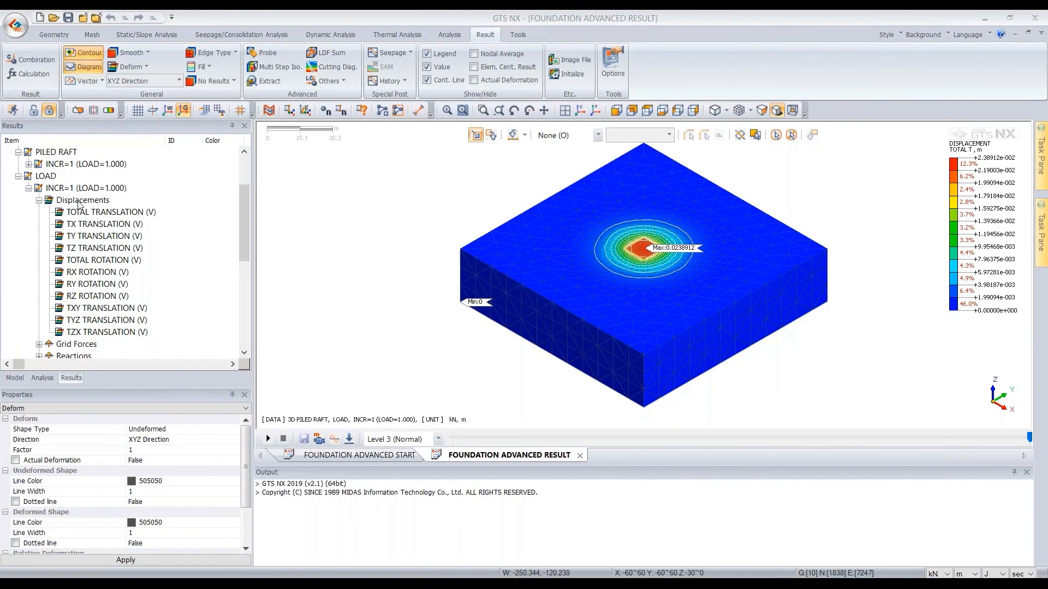
Step: Collapse the LOAD stage's Displacements, Pile Force and Pile tip Force results and expand its Shell Element Forces
{"action": "double_click", "coordinate": [80, 201]}
{"action": "left_click", "coordinate": [80, 261]}
{"action": "double_click", "coordinate": [111, 272]}
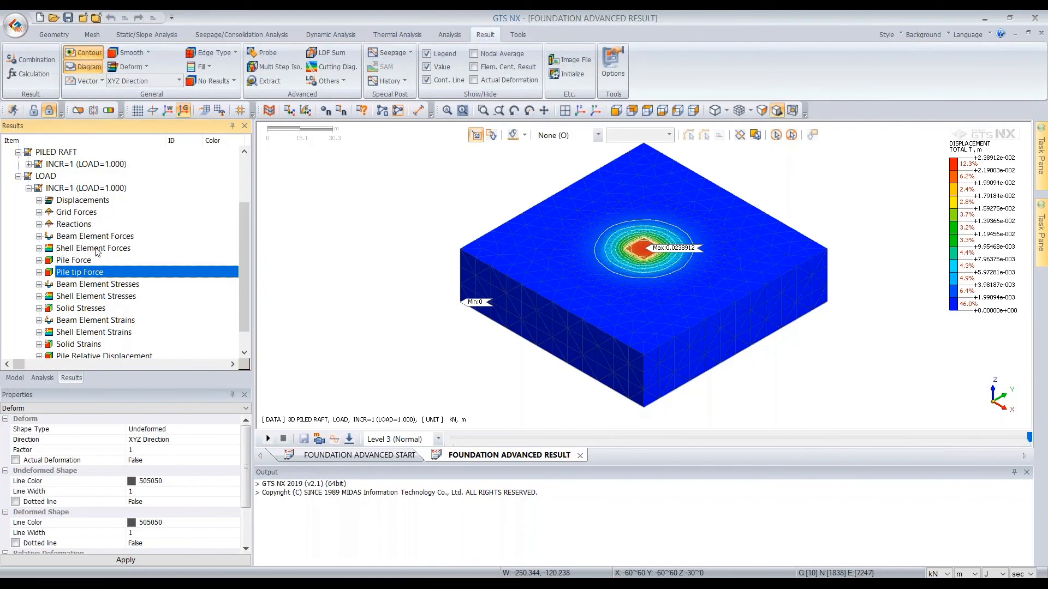
{"action": "double_click", "coordinate": [100, 249]}
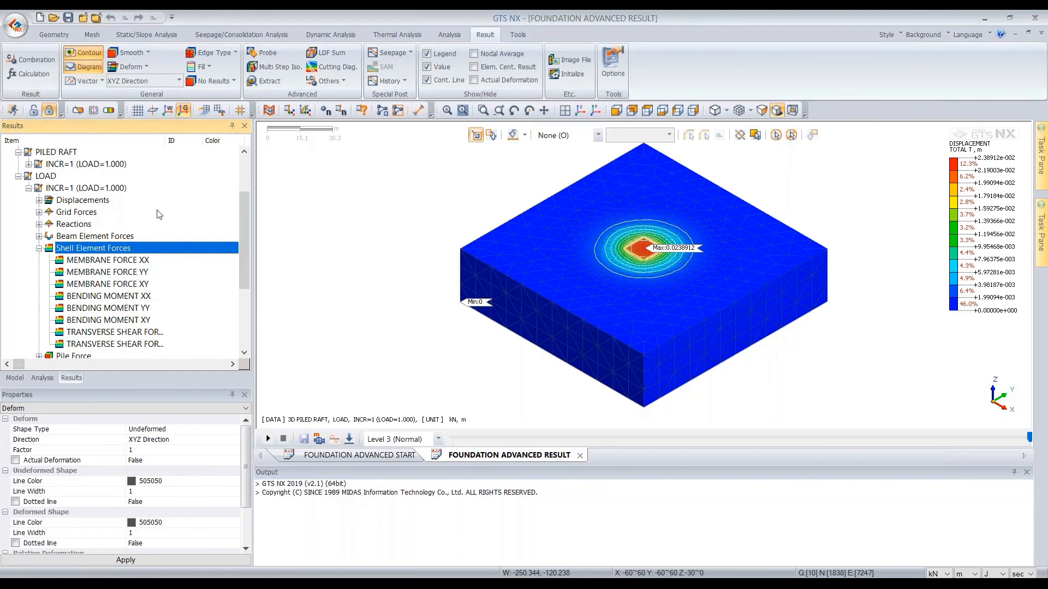
Step: Display the raft's BENDING MOMENT XX contour for the LOAD stage with nodal averaging turned on
{"action": "left_click_drag", "start_coordinate": [167, 142], "coordinate": [192, 143]}
{"action": "double_click", "coordinate": [126, 301]}
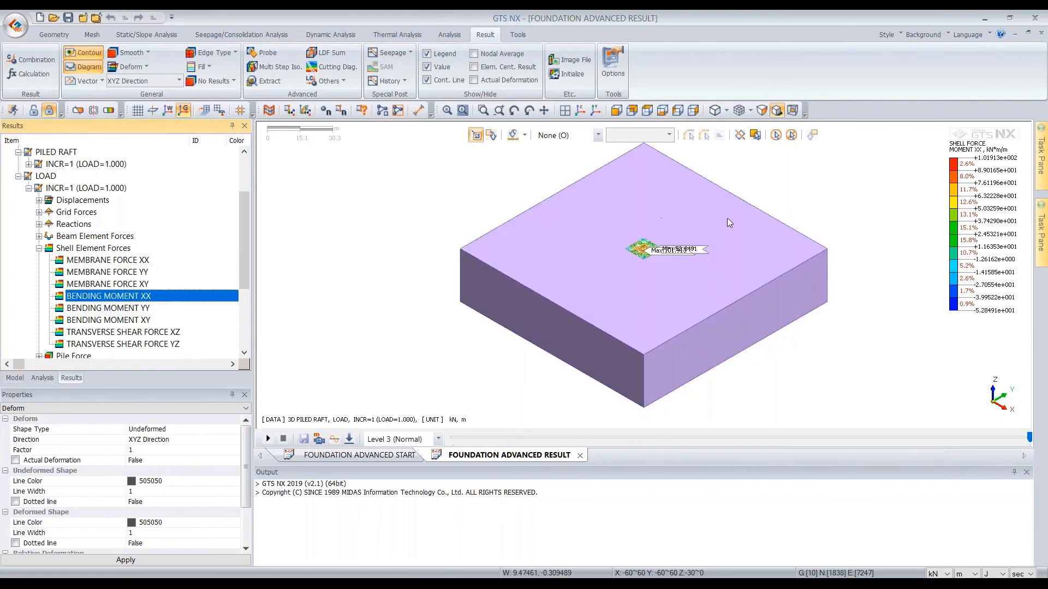
{"action": "scroll", "coordinate": [678, 241], "scroll_direction": "up", "scroll_amount": 4}
{"action": "scroll", "coordinate": [616, 244], "scroll_direction": "up", "scroll_amount": 5}
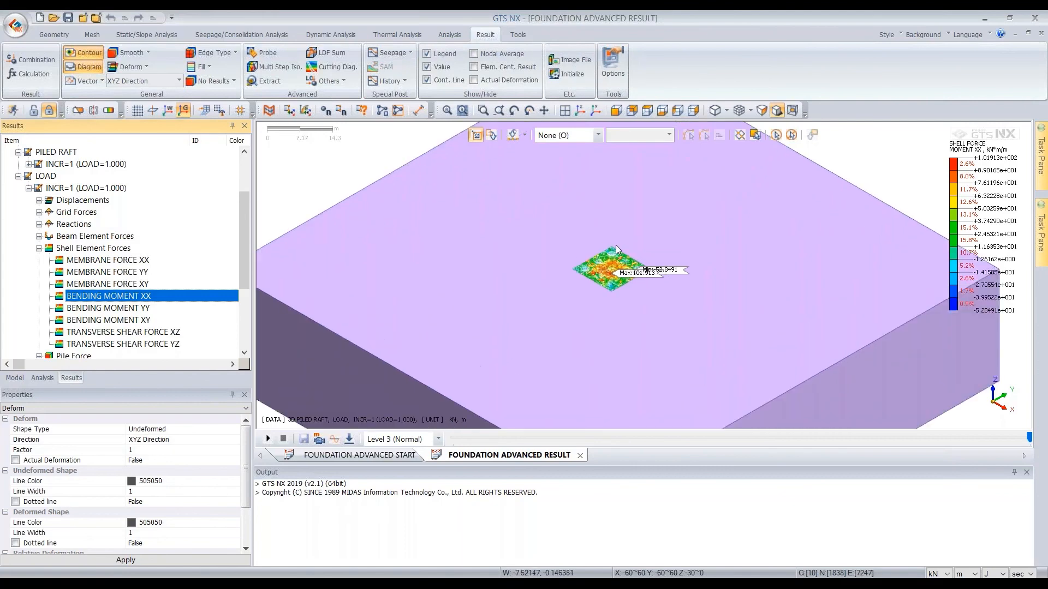
{"action": "left_click", "coordinate": [478, 57]}
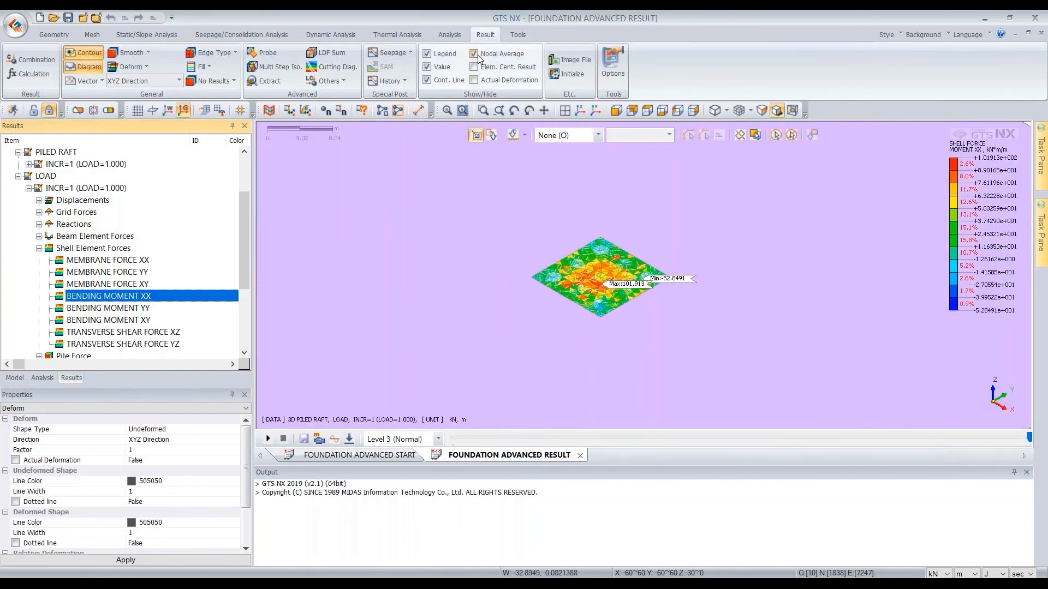
{"action": "scroll", "coordinate": [598, 202], "scroll_direction": "up", "scroll_amount": 5}
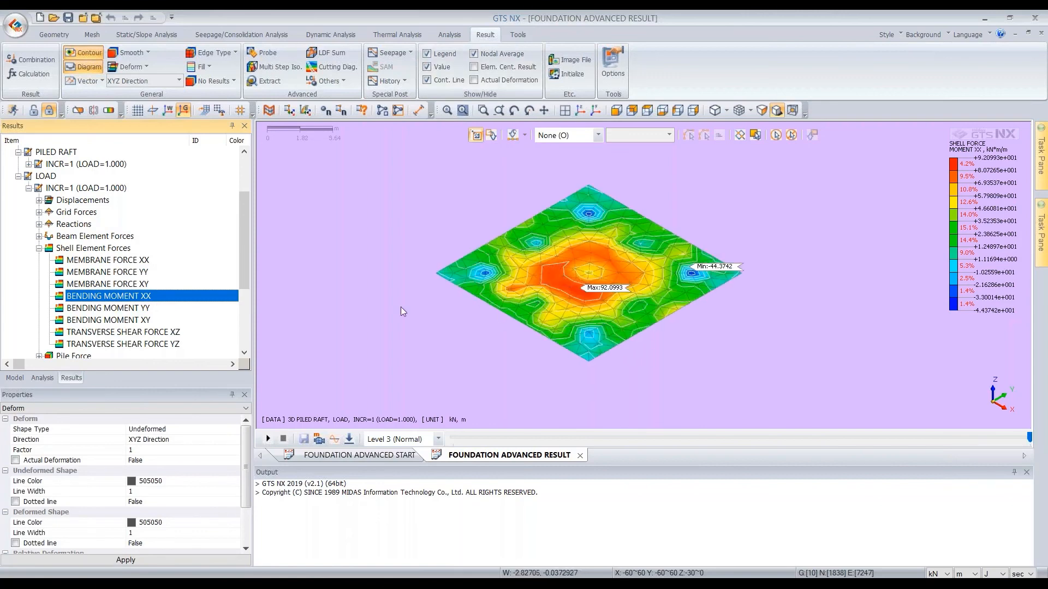
Step: View the raft's BENDING MOMENT YY and XY contours, finishing on BENDING MOMENT XX again
{"action": "left_click", "coordinate": [131, 310]}
{"action": "left_click", "coordinate": [133, 322]}
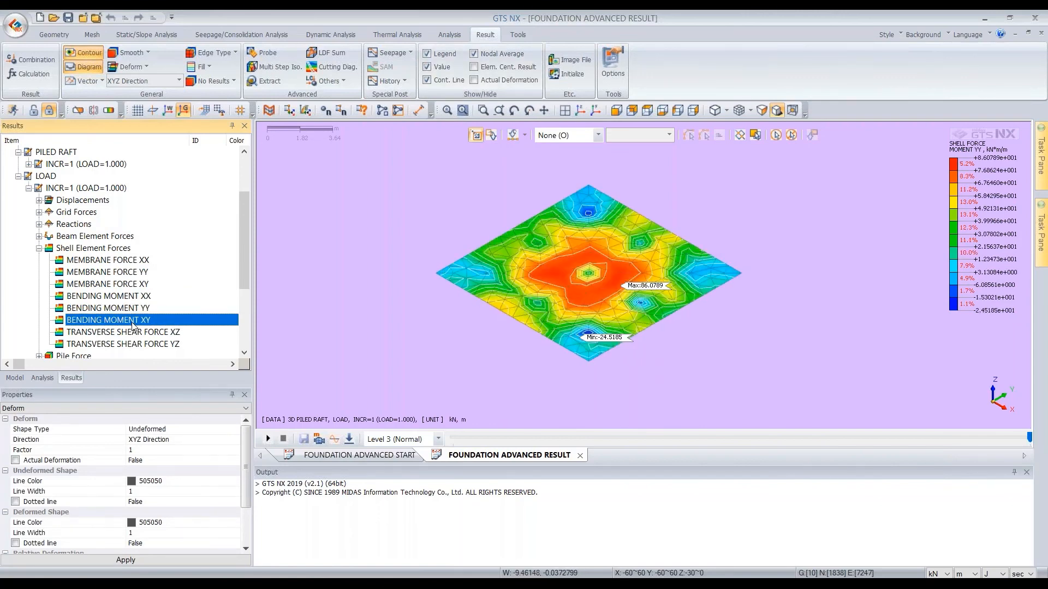
{"action": "left_click", "coordinate": [134, 298]}
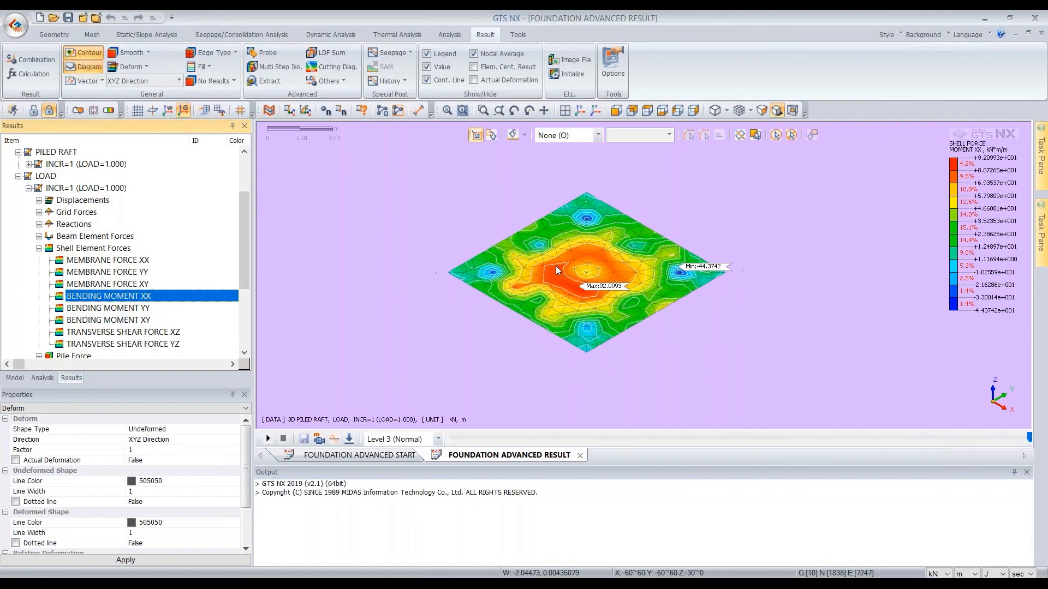
{"action": "scroll", "coordinate": [555, 266], "scroll_direction": "down", "scroll_amount": 4}
{"action": "scroll", "coordinate": [196, 307], "scroll_direction": "down", "scroll_amount": 1}
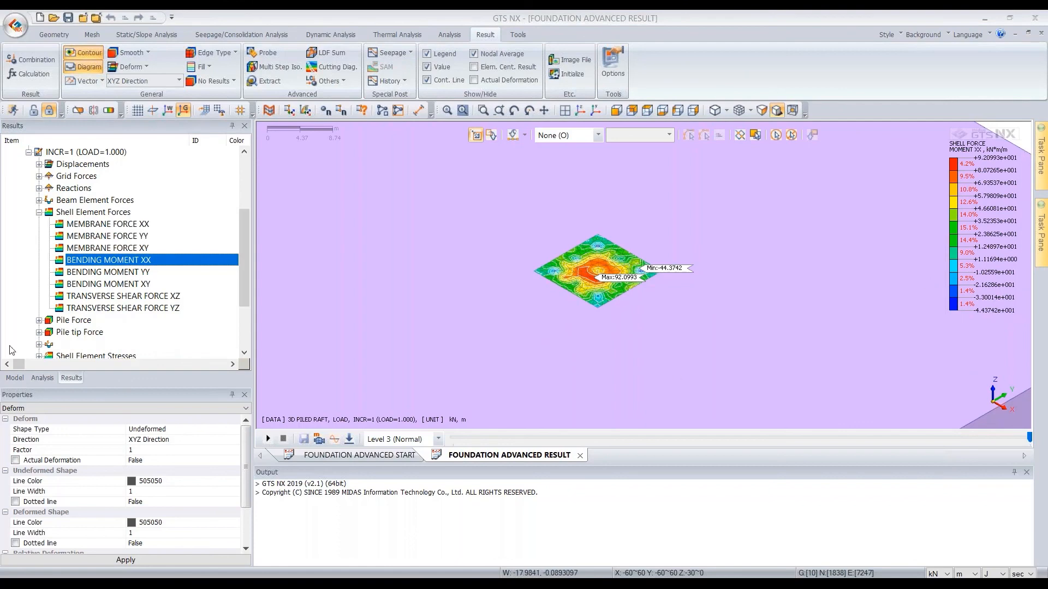
Step: Hide the GROUND and RAFT mesh sets so that only the pile meshes are shown
{"action": "left_click", "coordinate": [15, 378]}
{"action": "double_click", "coordinate": [87, 284]}
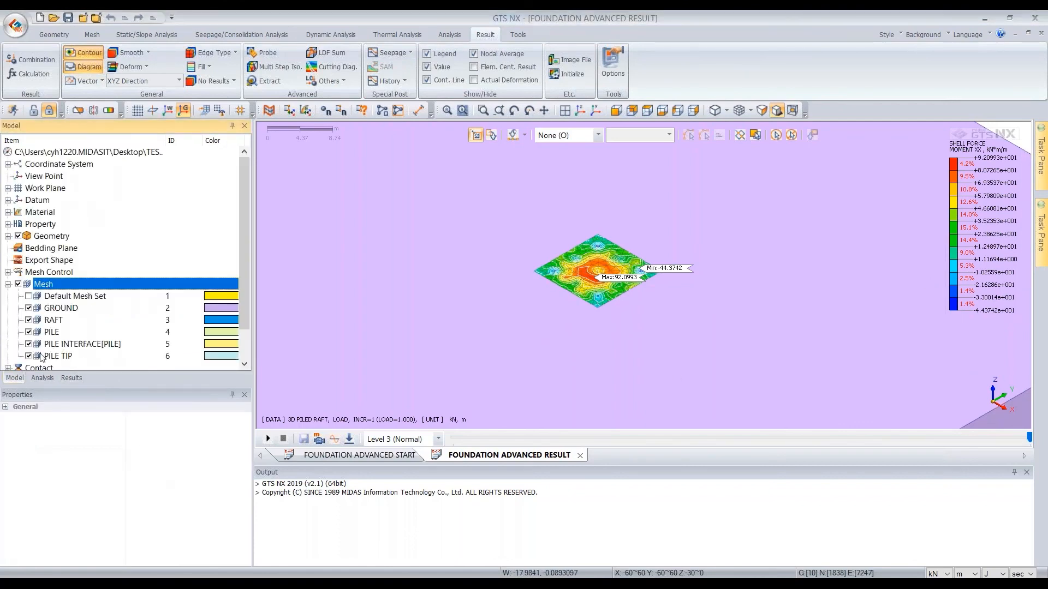
{"action": "mouse_move", "coordinate": [548, 310]}
{"action": "middle_mouse_down"}
{"action": "mouse_move", "coordinate": [627, 290]}
{"action": "mouse_move", "coordinate": [587, 309]}
{"action": "mouse_move", "coordinate": [573, 300]}
{"action": "mouse_move", "coordinate": [521, 308]}
{"action": "mouse_move", "coordinate": [536, 280]}
{"action": "mouse_move", "coordinate": [566, 339]}
{"action": "mouse_move", "coordinate": [547, 327]}
{"action": "middle_mouse_up"}
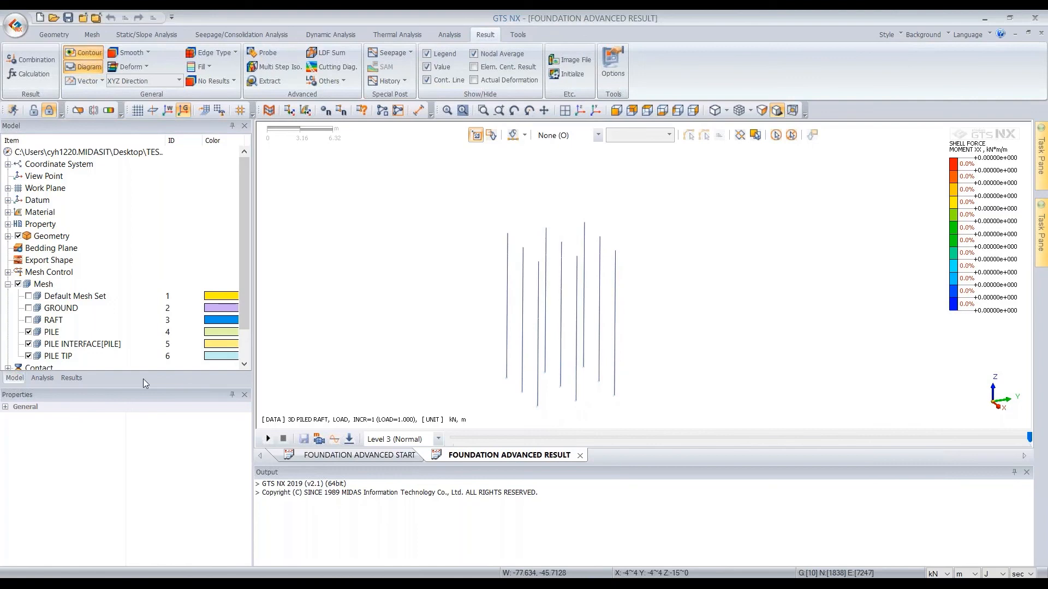
Step: Collapse the Shell Element Forces results and display the piles' AXIAL FORCE diagram from Beam Element Forces
{"action": "left_click", "coordinate": [43, 378]}
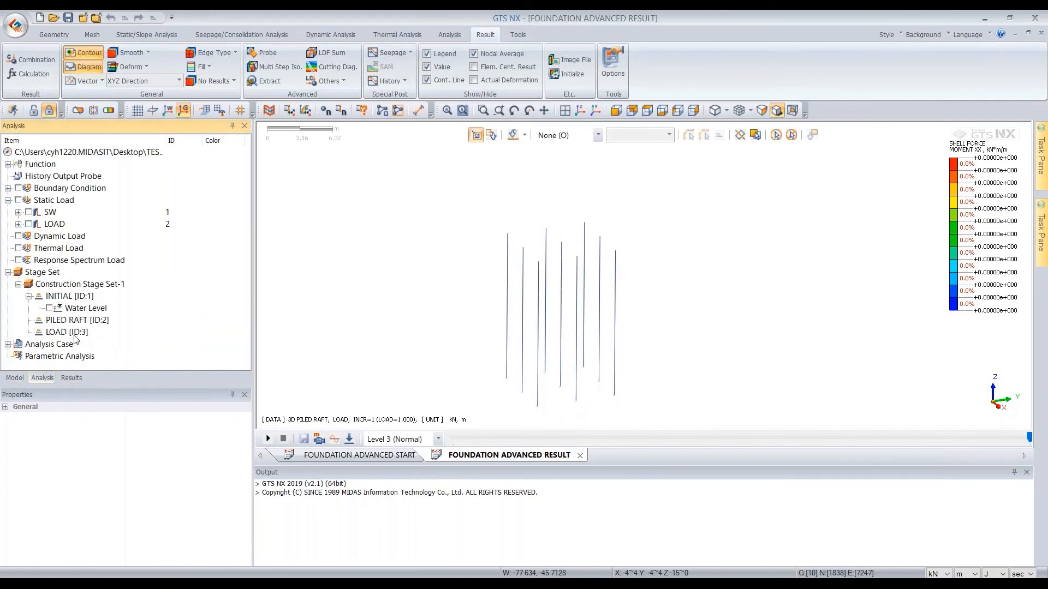
{"action": "left_click", "coordinate": [69, 377]}
{"action": "double_click", "coordinate": [84, 213]}
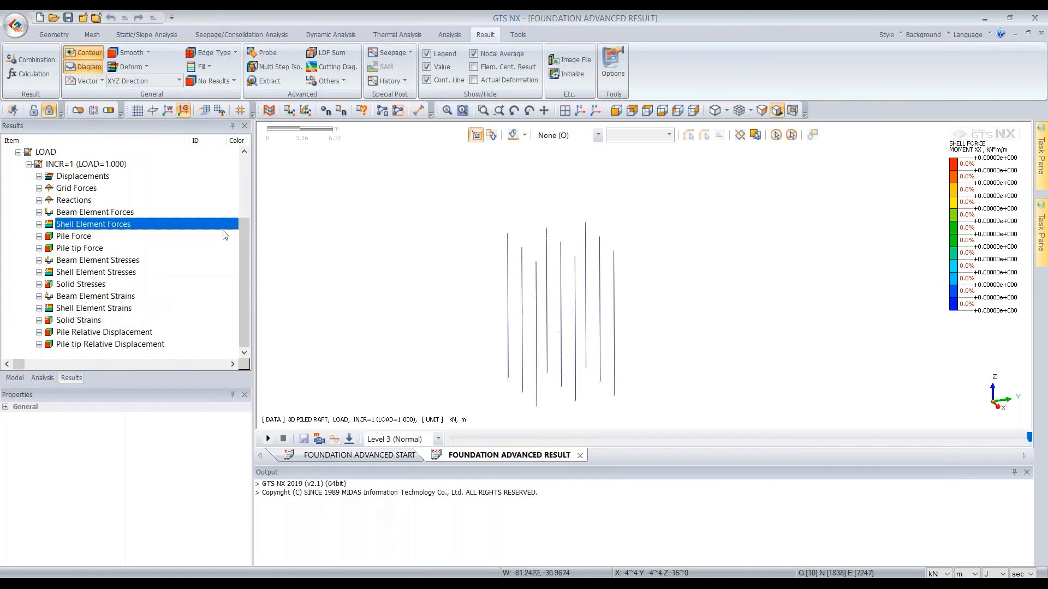
{"action": "double_click", "coordinate": [94, 213]}
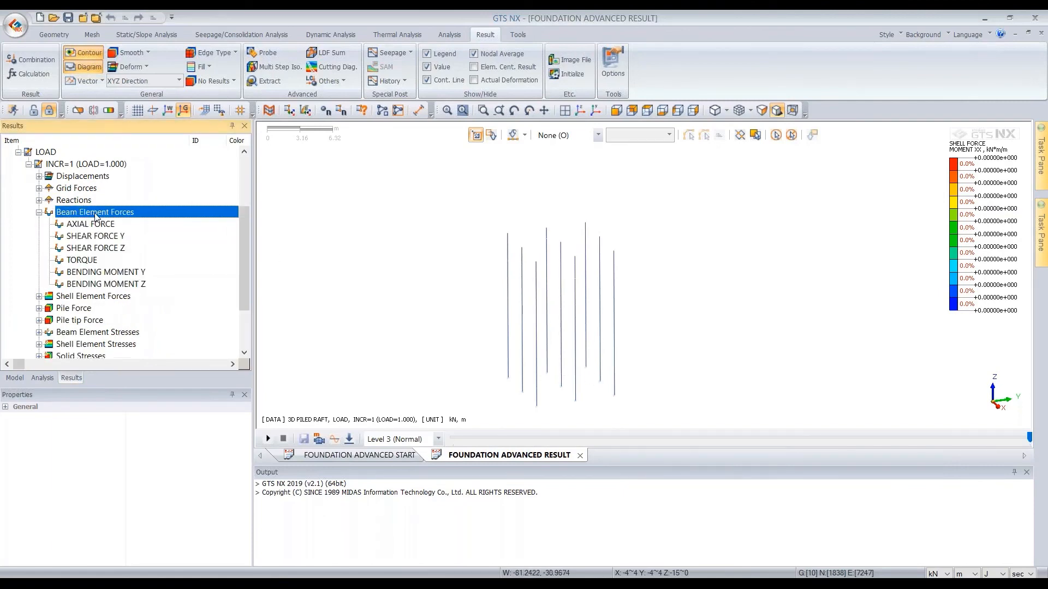
{"action": "left_click", "coordinate": [81, 225]}
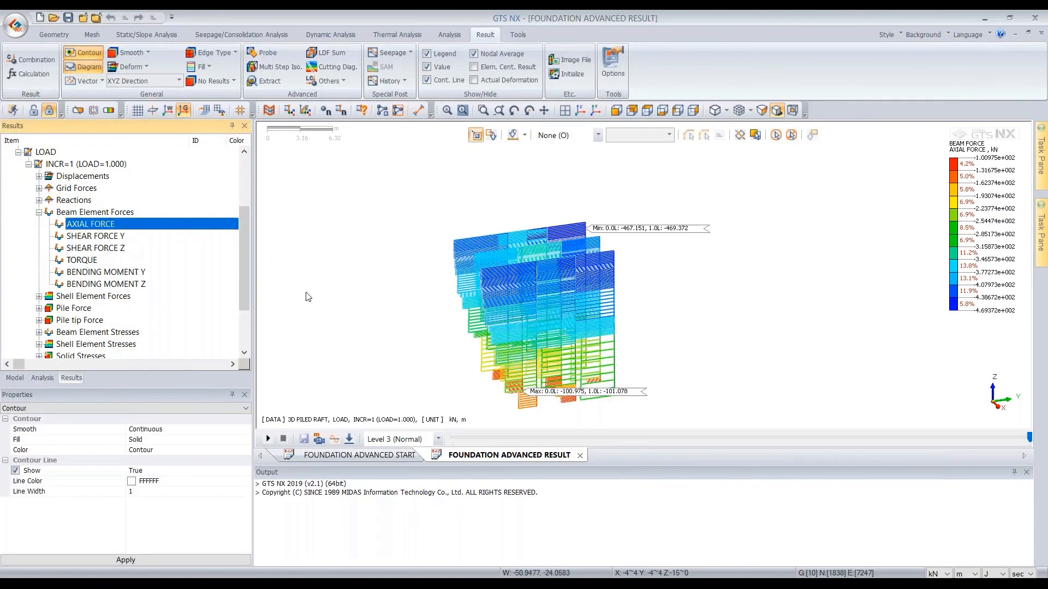
Step: Compare the piles' SHEAR FORCE Y and Z and BENDING MOMENT Y and Z diagrams
{"action": "left_click", "coordinate": [91, 240]}
{"action": "left_click", "coordinate": [96, 249]}
{"action": "left_click", "coordinate": [96, 238]}
{"action": "left_click", "coordinate": [99, 252]}
{"action": "left_click", "coordinate": [97, 270]}
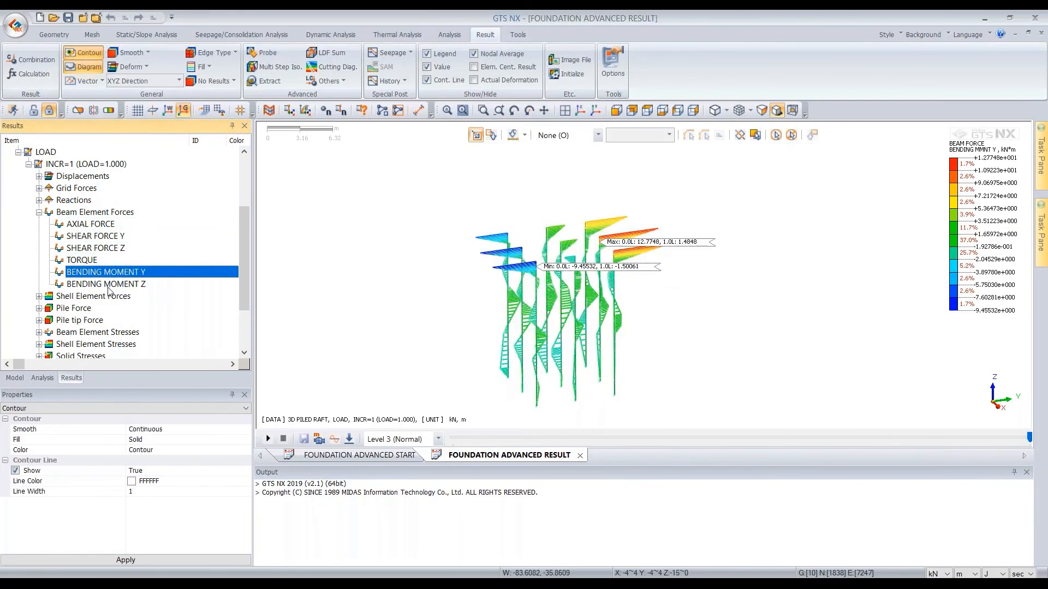
{"action": "left_click", "coordinate": [108, 284]}
{"action": "left_click", "coordinate": [108, 272]}
{"action": "left_click", "coordinate": [108, 284]}
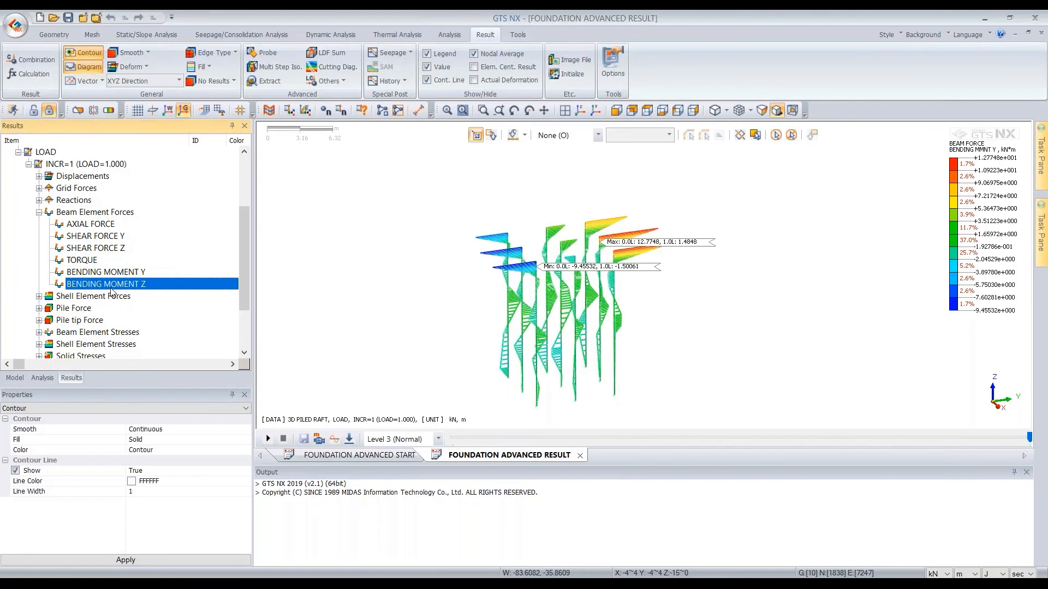
Step: Collapse Beam Element Forces and examine the TANGENTIAL X diagram of Pile Force along the piles
{"action": "double_click", "coordinate": [92, 214]}
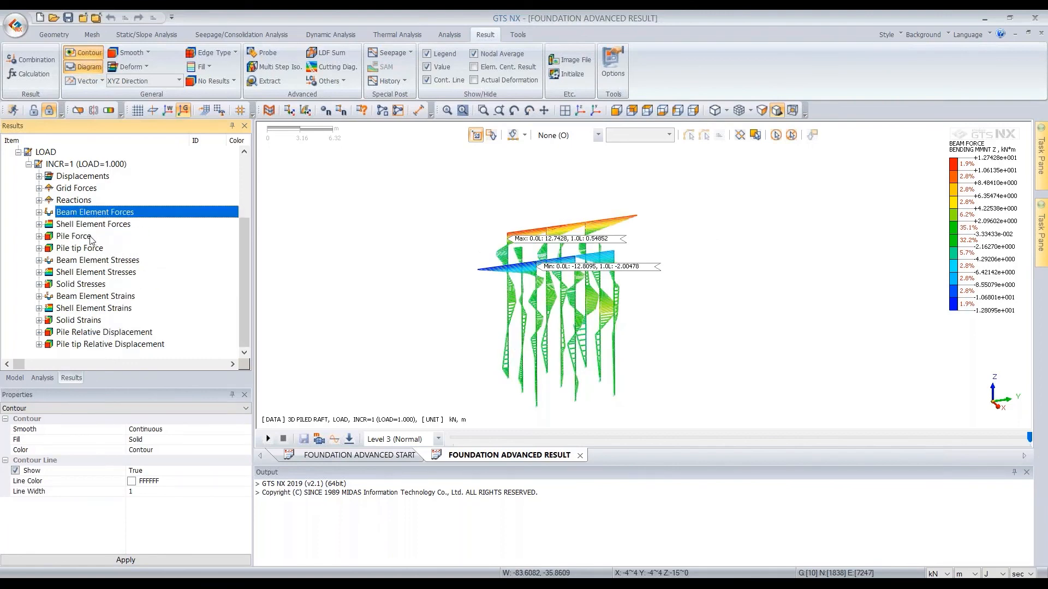
{"action": "double_click", "coordinate": [83, 238]}
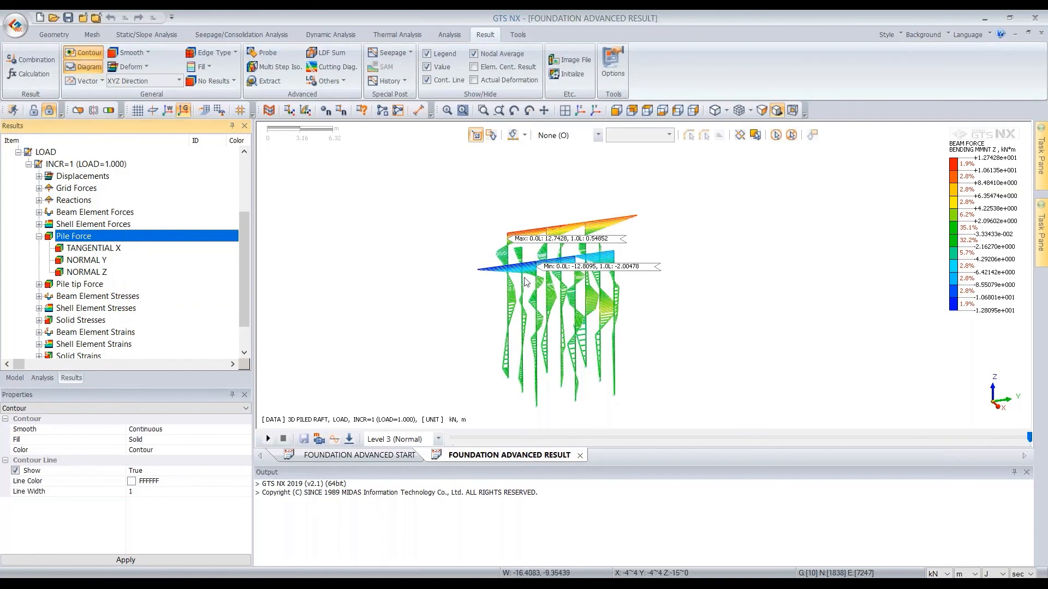
{"action": "double_click", "coordinate": [93, 249]}
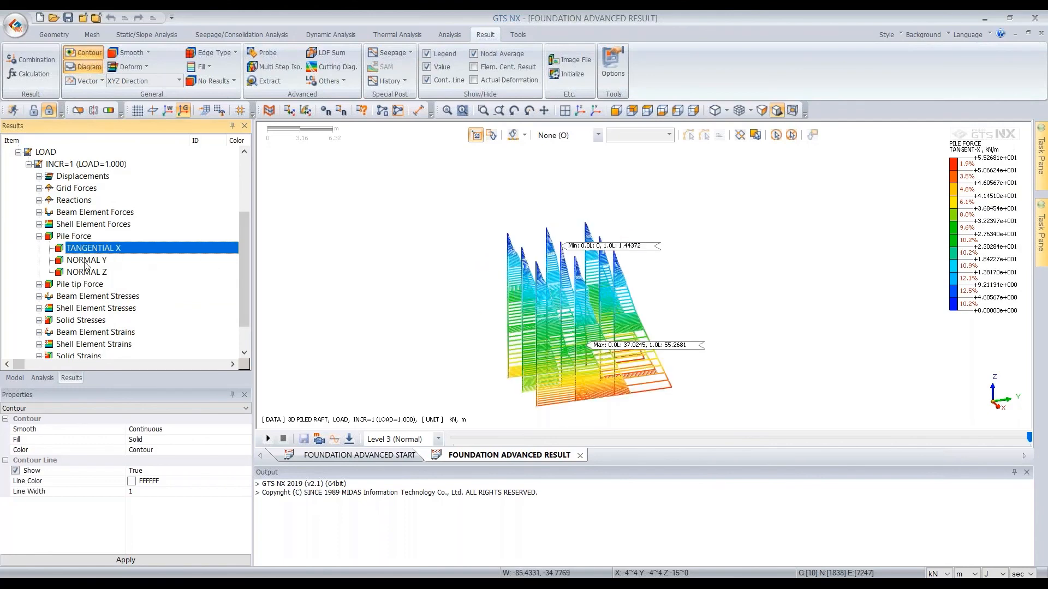
{"action": "middle_click_drag", "start_coordinate": [518, 309], "coordinate": [598, 354]}
{"action": "scroll", "coordinate": [71, 269], "scroll_direction": "down", "scroll_amount": 1}
Step: Examine the TANGENTIAL X result of Pile tip Force and collapse the Pile tip Force and Pile Force groups
{"action": "double_click", "coordinate": [88, 248]}
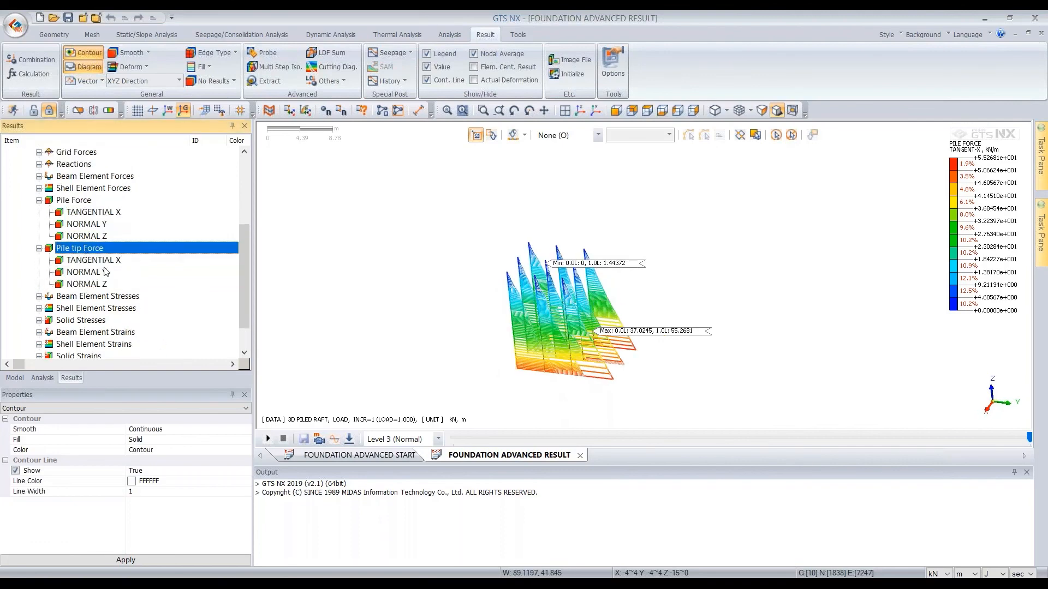
{"action": "left_click", "coordinate": [127, 261]}
{"action": "mouse_move", "coordinate": [590, 341]}
{"action": "middle_mouse_down"}
{"action": "mouse_move", "coordinate": [573, 333]}
{"action": "mouse_move", "coordinate": [604, 326]}
{"action": "mouse_move", "coordinate": [598, 349]}
{"action": "middle_mouse_up"}
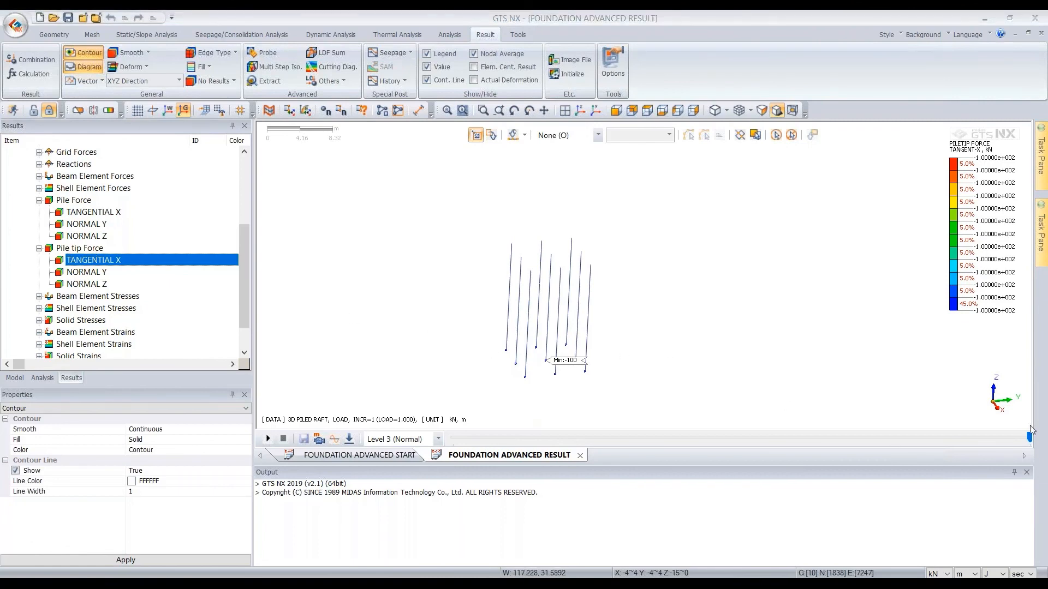
{"action": "double_click", "coordinate": [90, 249]}
{"action": "double_click", "coordinate": [77, 203]}
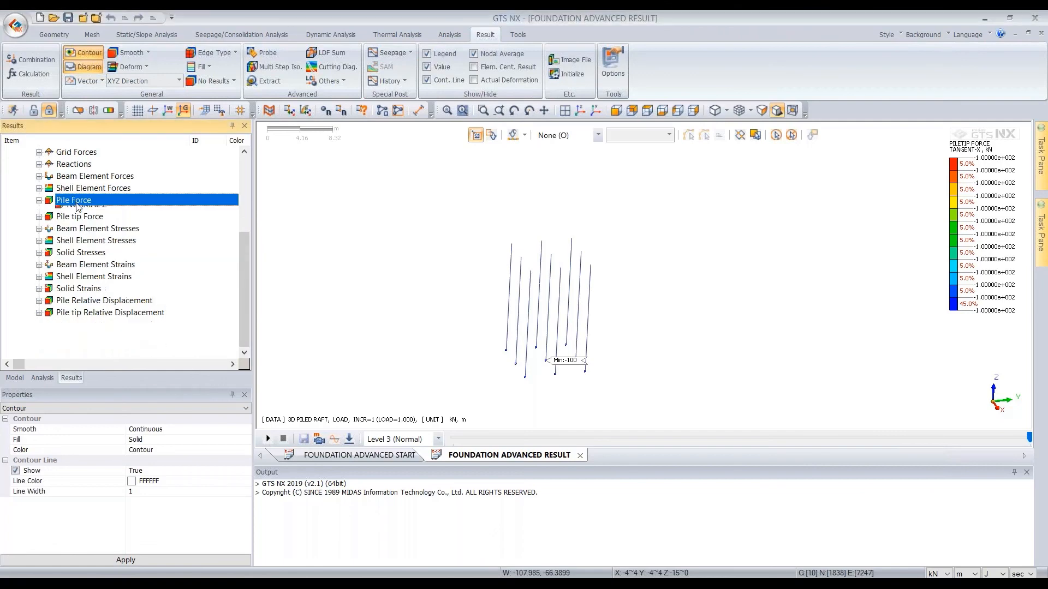